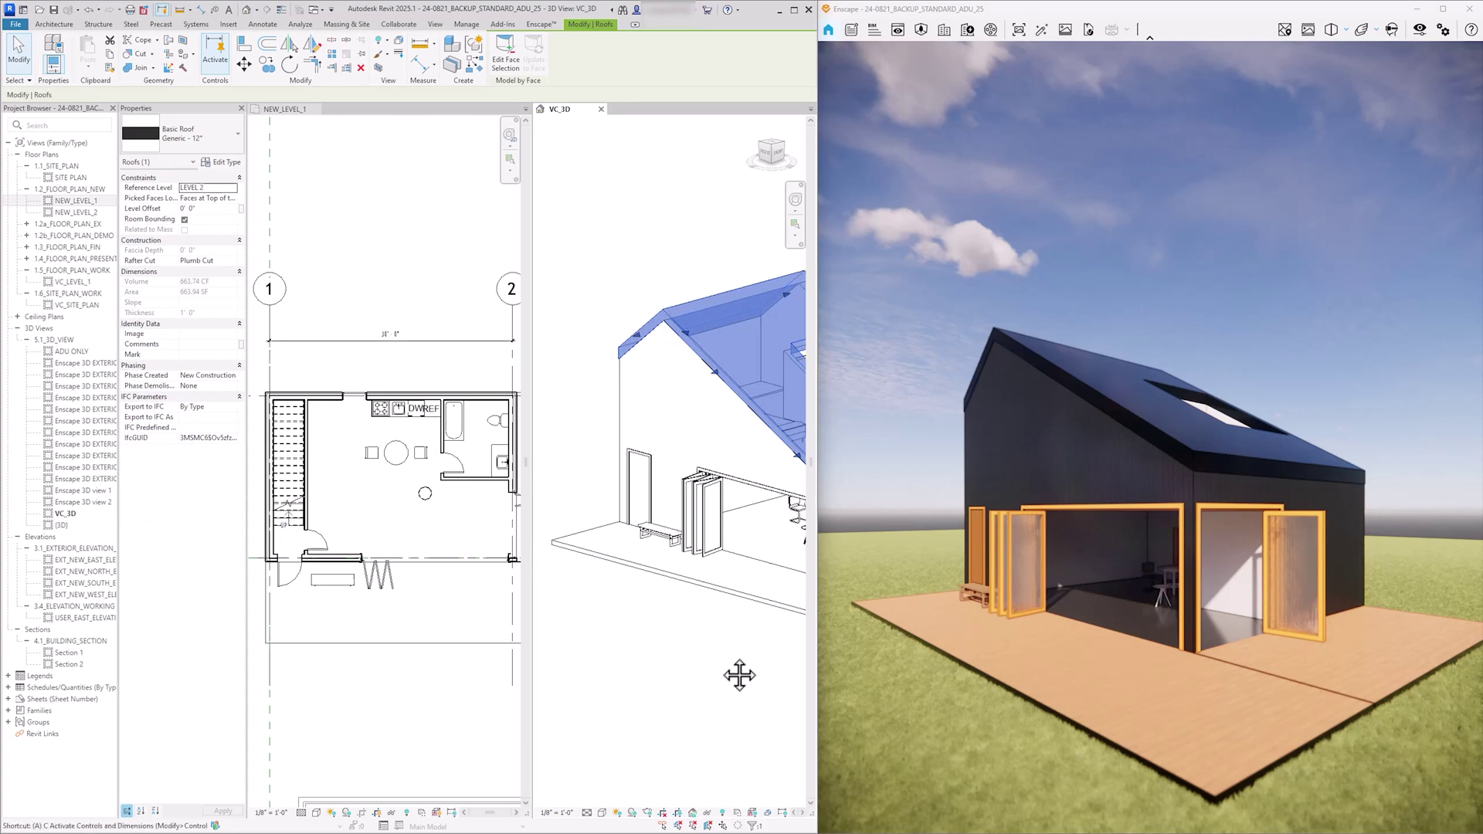
In the VC_3D view, align the roof's front edge with the outer edge of the deck.
click(585, 553)
click(649, 329)
key(Escape)
key(Escape)
shift+middle_drag(633, 647, 694, 694)
In the NEW_LEVEL_1 plan, stretch the exterior wall on grid 1 outward past the entry door onto the deck.
click(393, 666)
middle_drag(392, 665, 418, 633)
scroll(286, 438, up, 2)
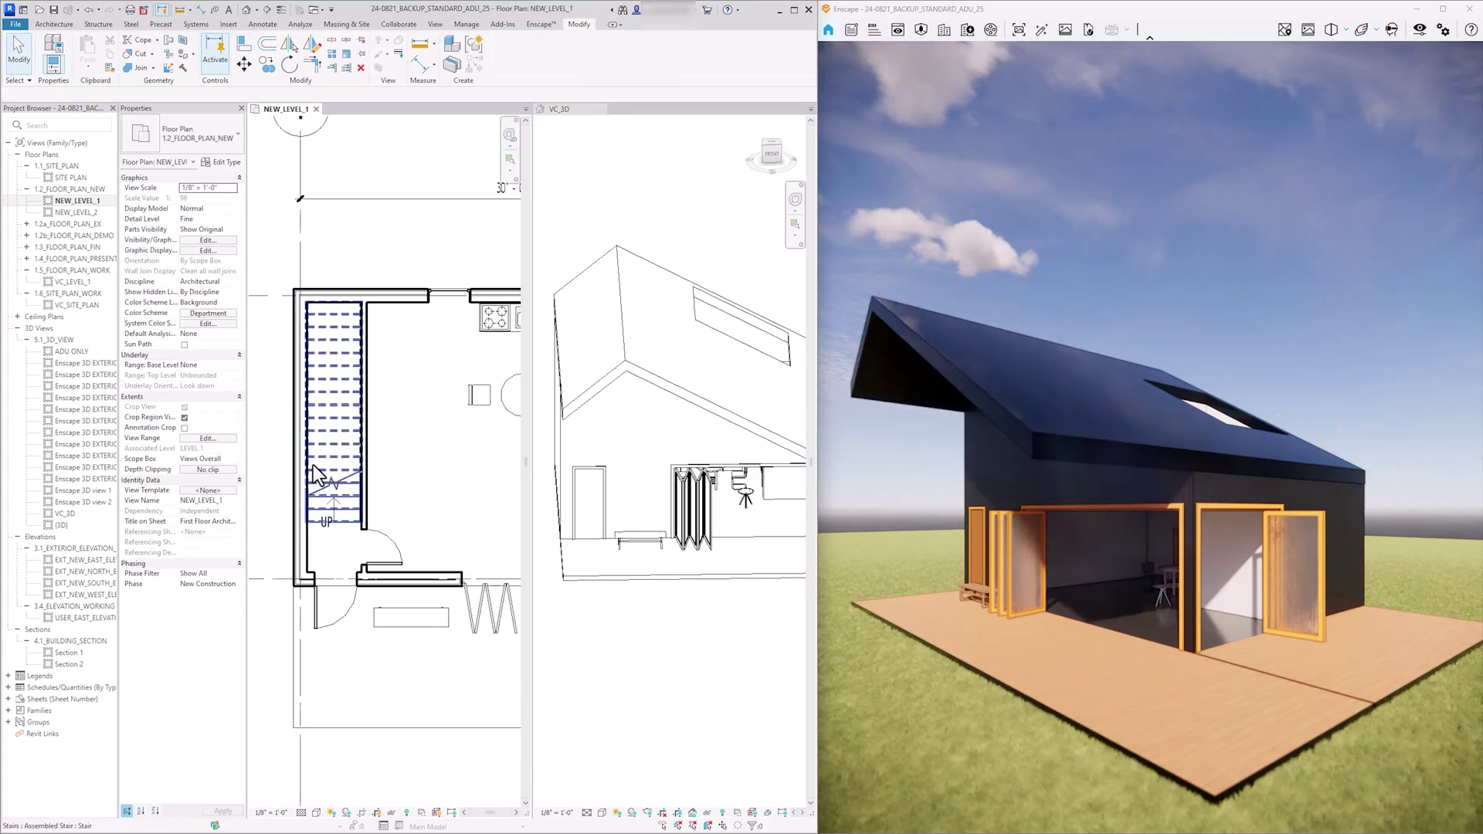
click(291, 437)
scroll(287, 437, down, 2)
drag(295, 531, 294, 579)
key(Escape)
scroll(651, 565, down, 3)
In the VC_3D view, align the end of the extended grid 1 wall with the front edge of the deck.
shift+middle_drag(667, 622, 613, 623)
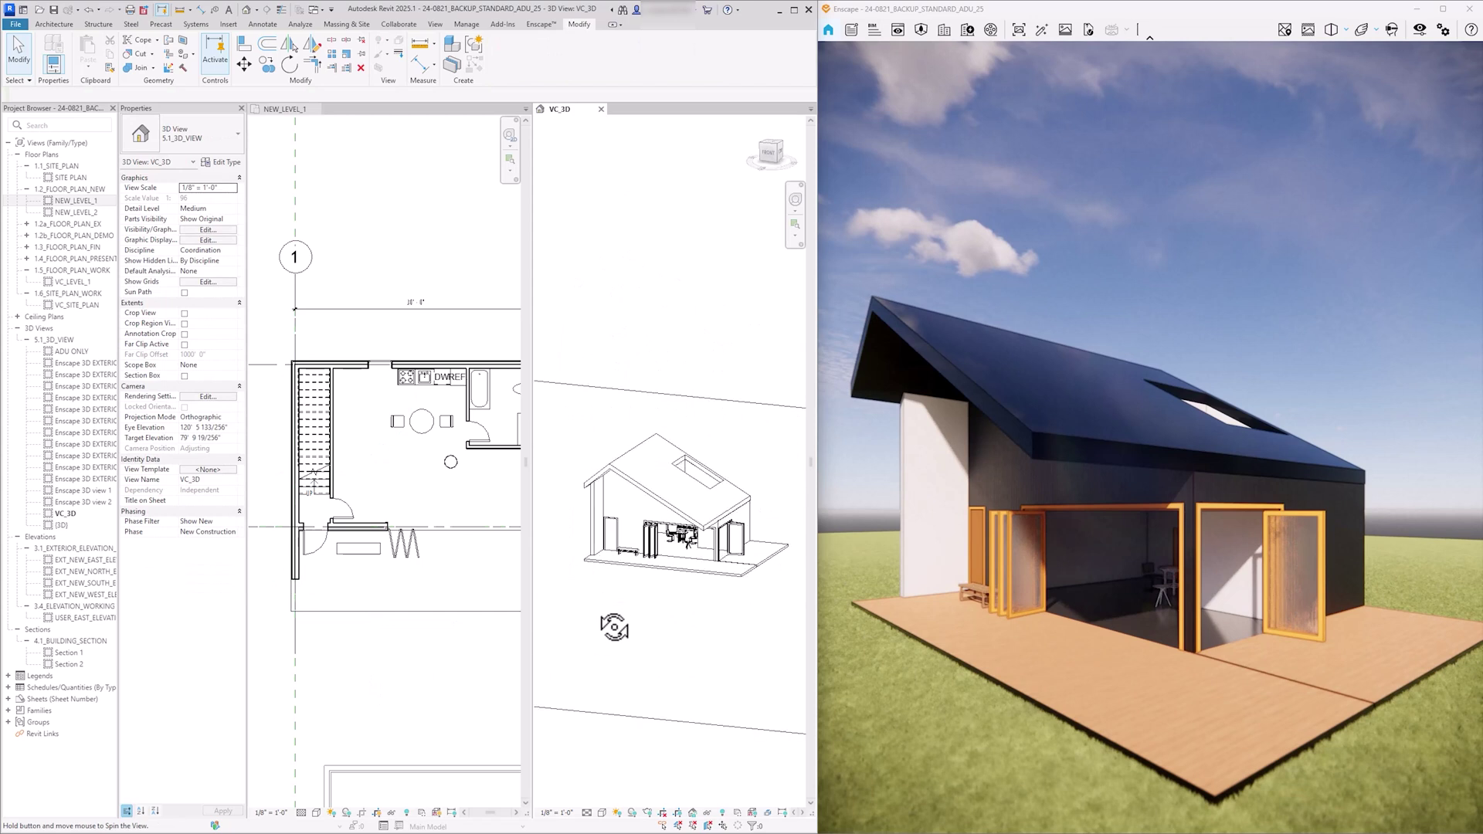
scroll(618, 581, up, 5)
key(a)
key(l)
click(569, 426)
scroll(605, 651, down, 3)
shift+middle_drag(606, 656, 667, 589)
key(Escape)
key(Escape)
scroll(672, 564, down, 3)
scroll(618, 599, up, 4)
middle_drag(667, 589, 698, 616)
scroll(689, 582, up, 2)
scroll(688, 582, down, 1)
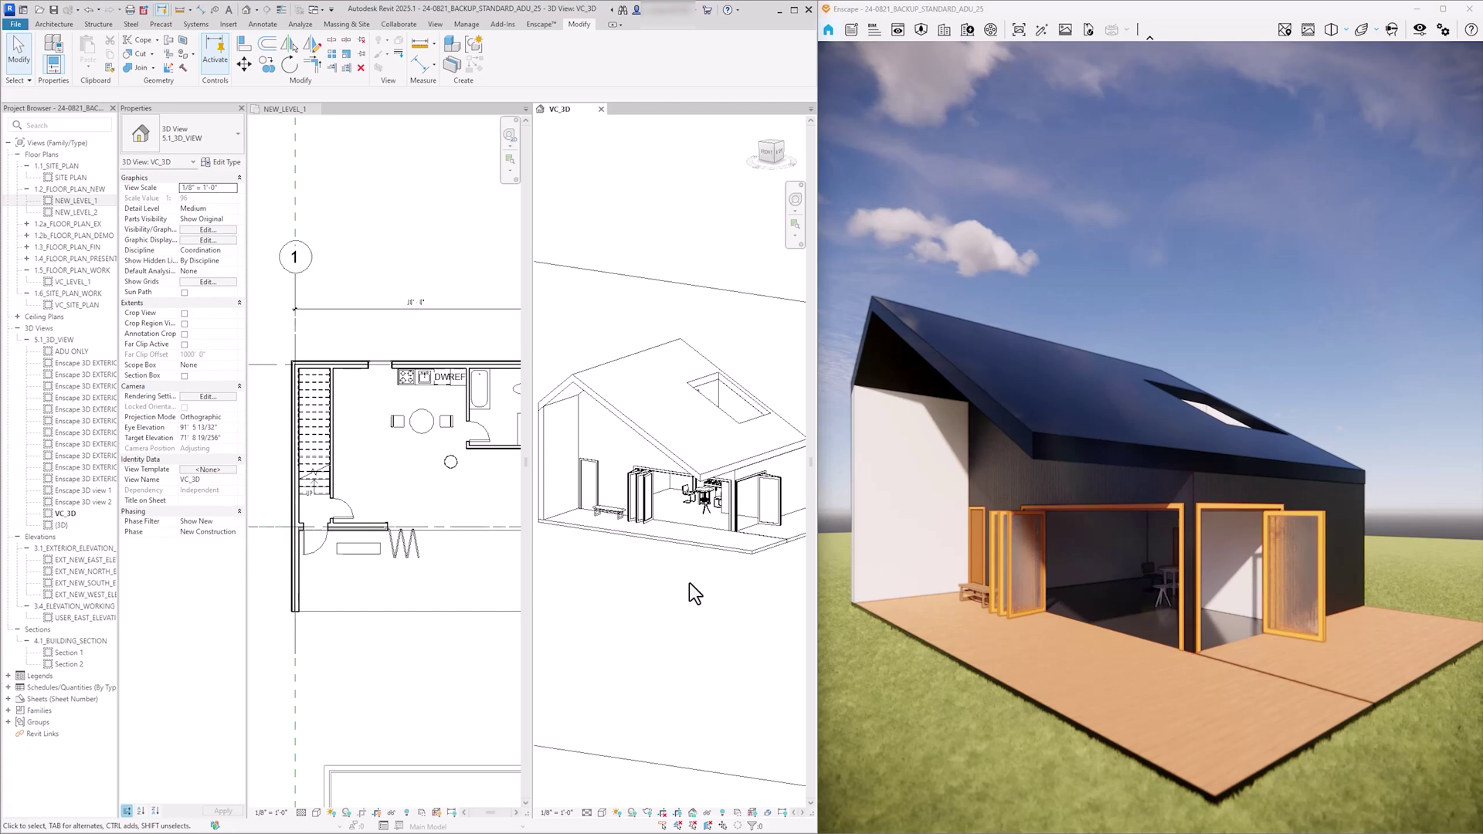
double_click(544, 480)
click(1084, 361)
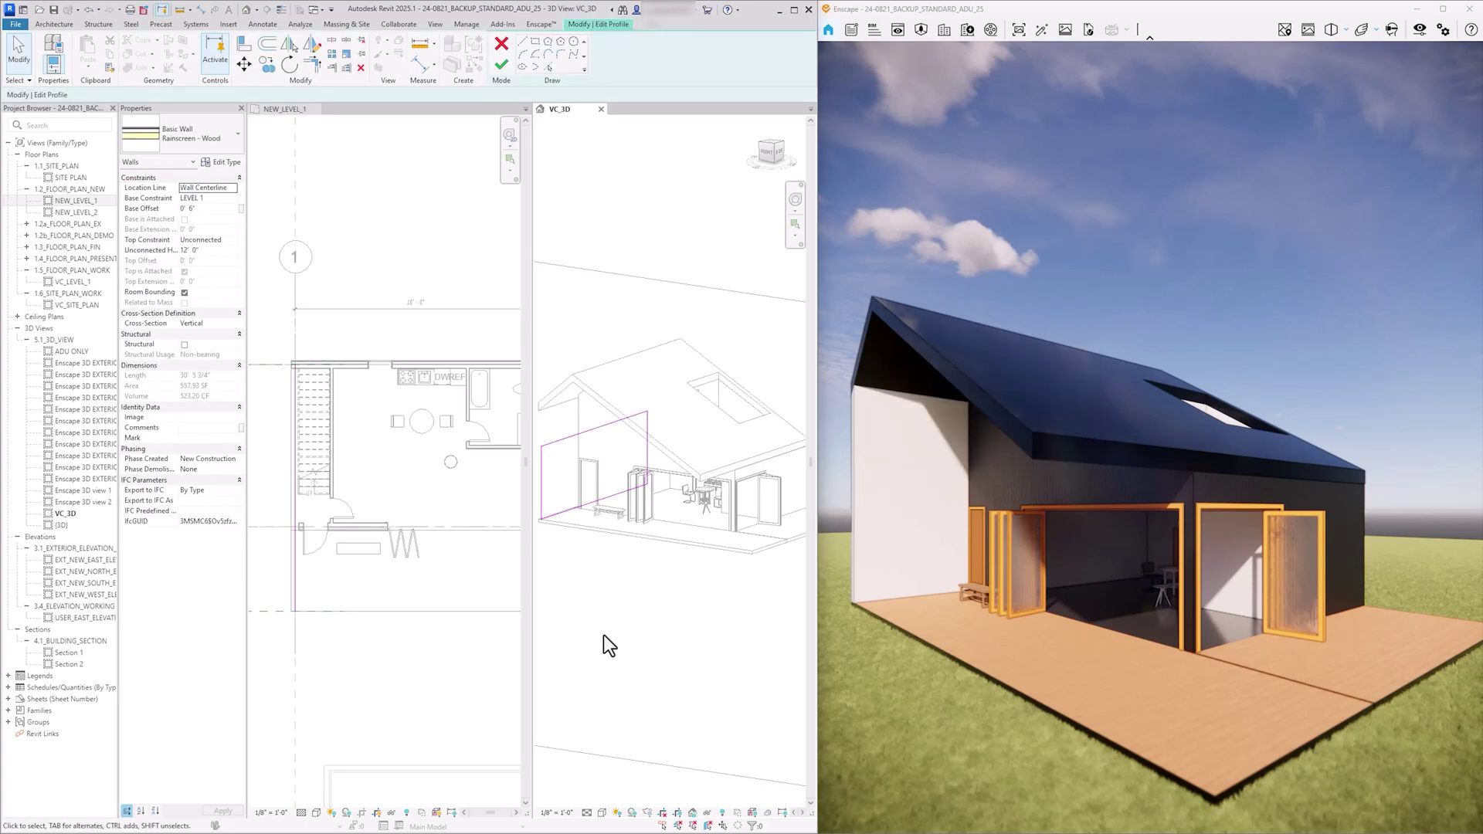
click(500, 51)
Change the extended side wall's type to Rainscreen - Wood Both Side and look at it in the Enscape render.
click(571, 510)
click(182, 135)
click(204, 227)
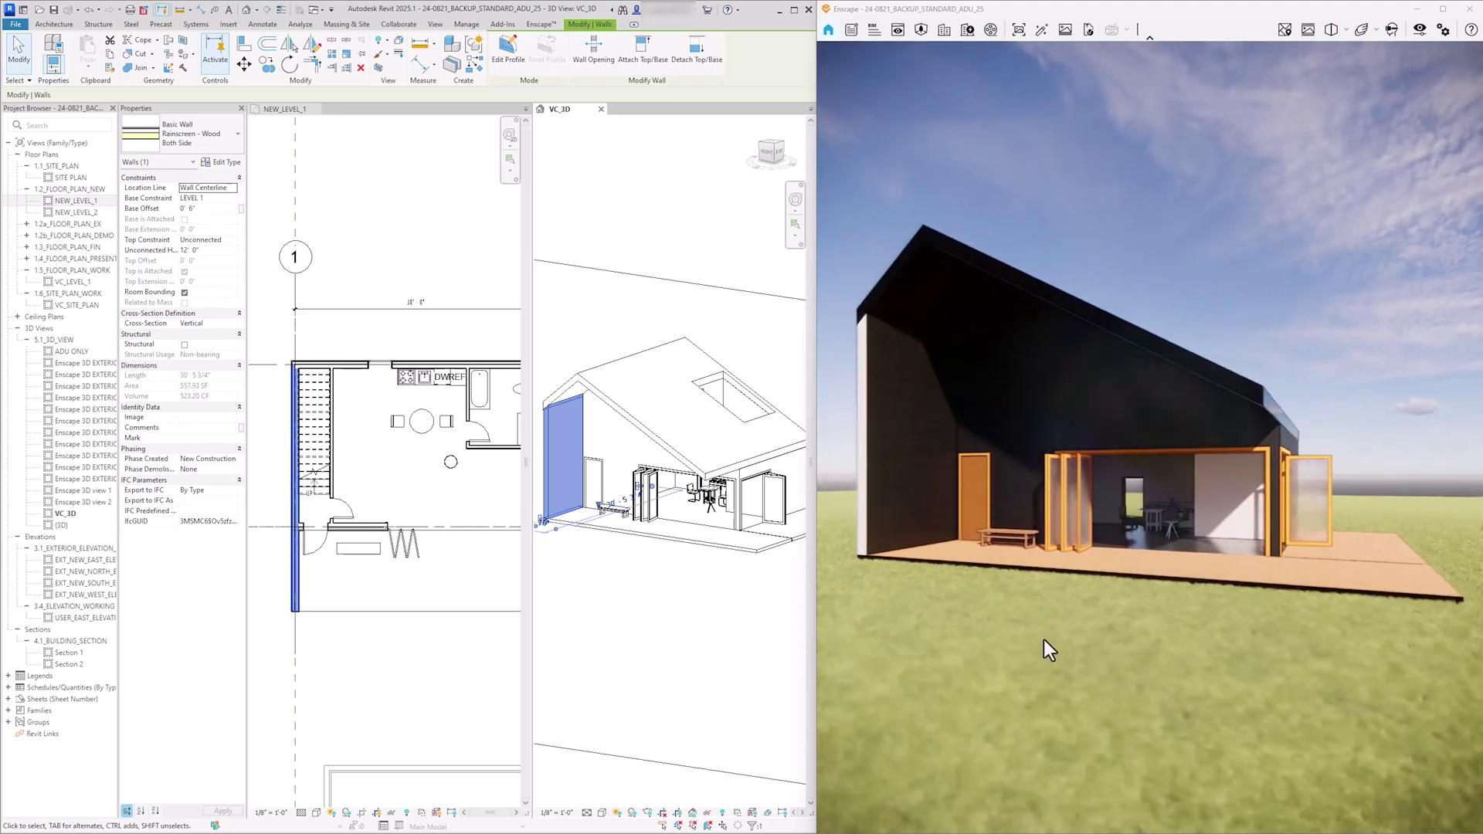
right_drag(1044, 640, 1196, 833)
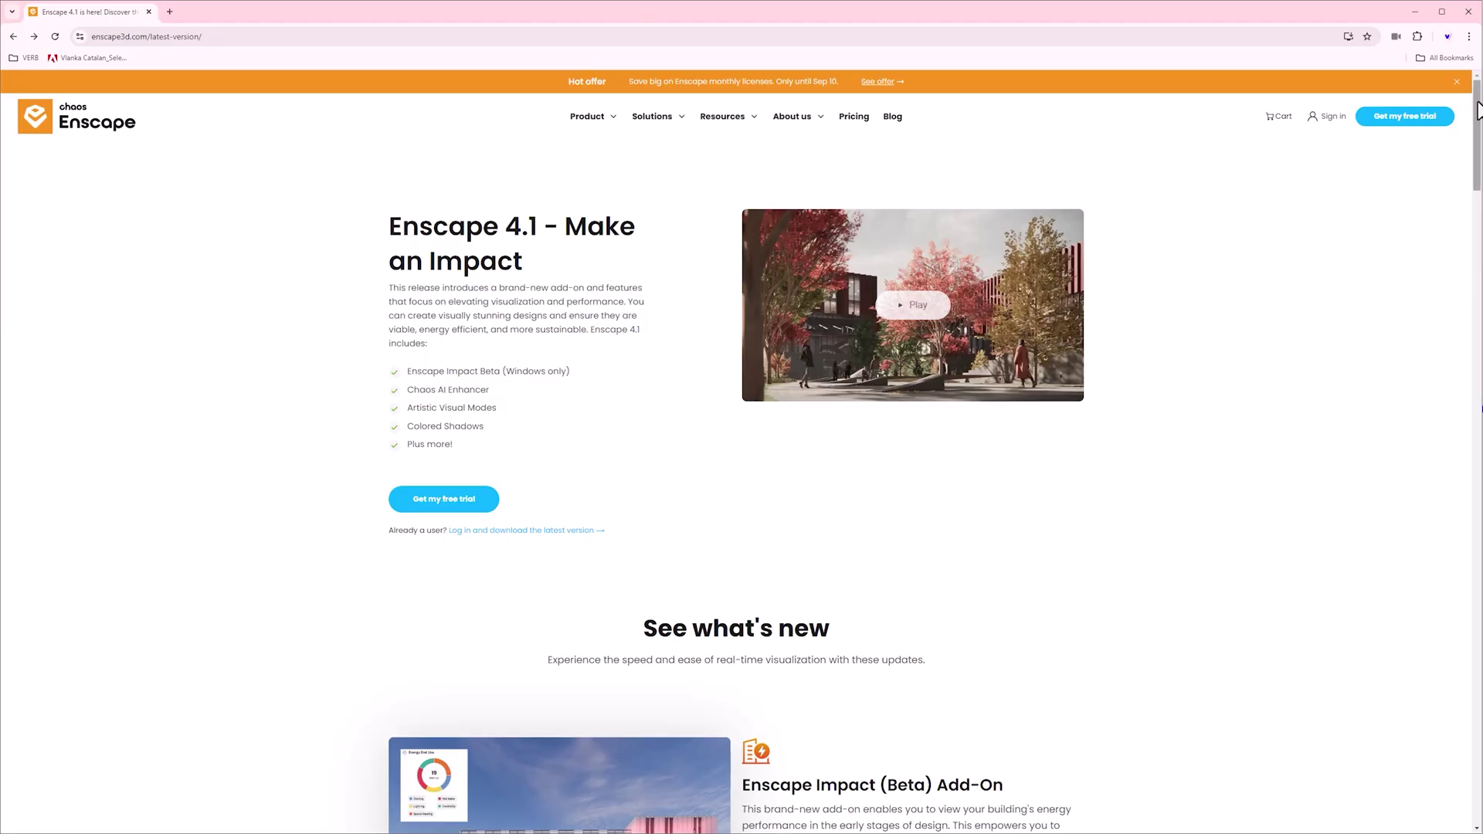
Look through the new features on the Enscape 4.1 release page in the web browser.
drag(1476, 109, 1462, 316)
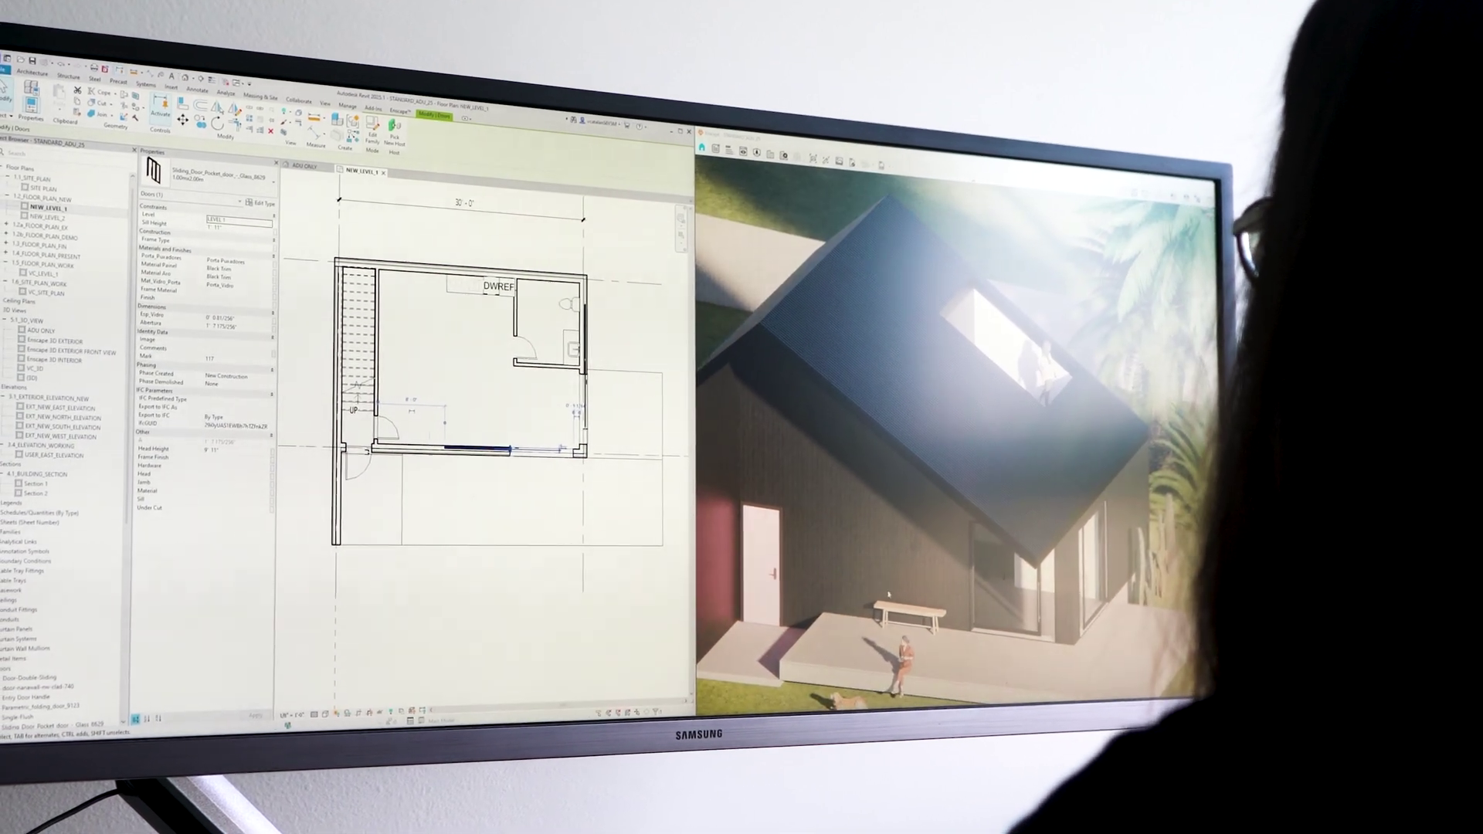
scroll(883, 599, down, 5)
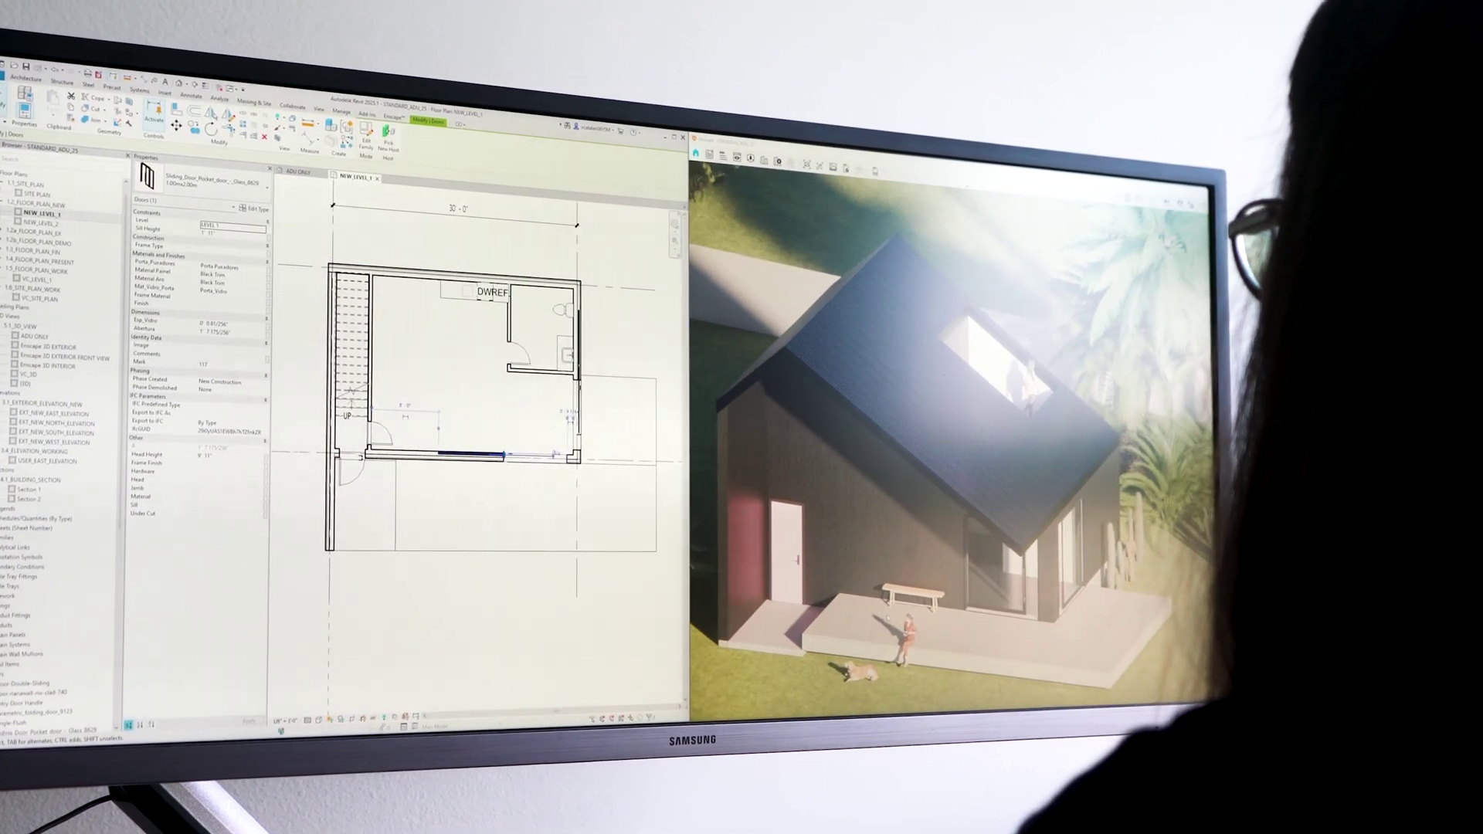
scroll(996, 663, down, 5)
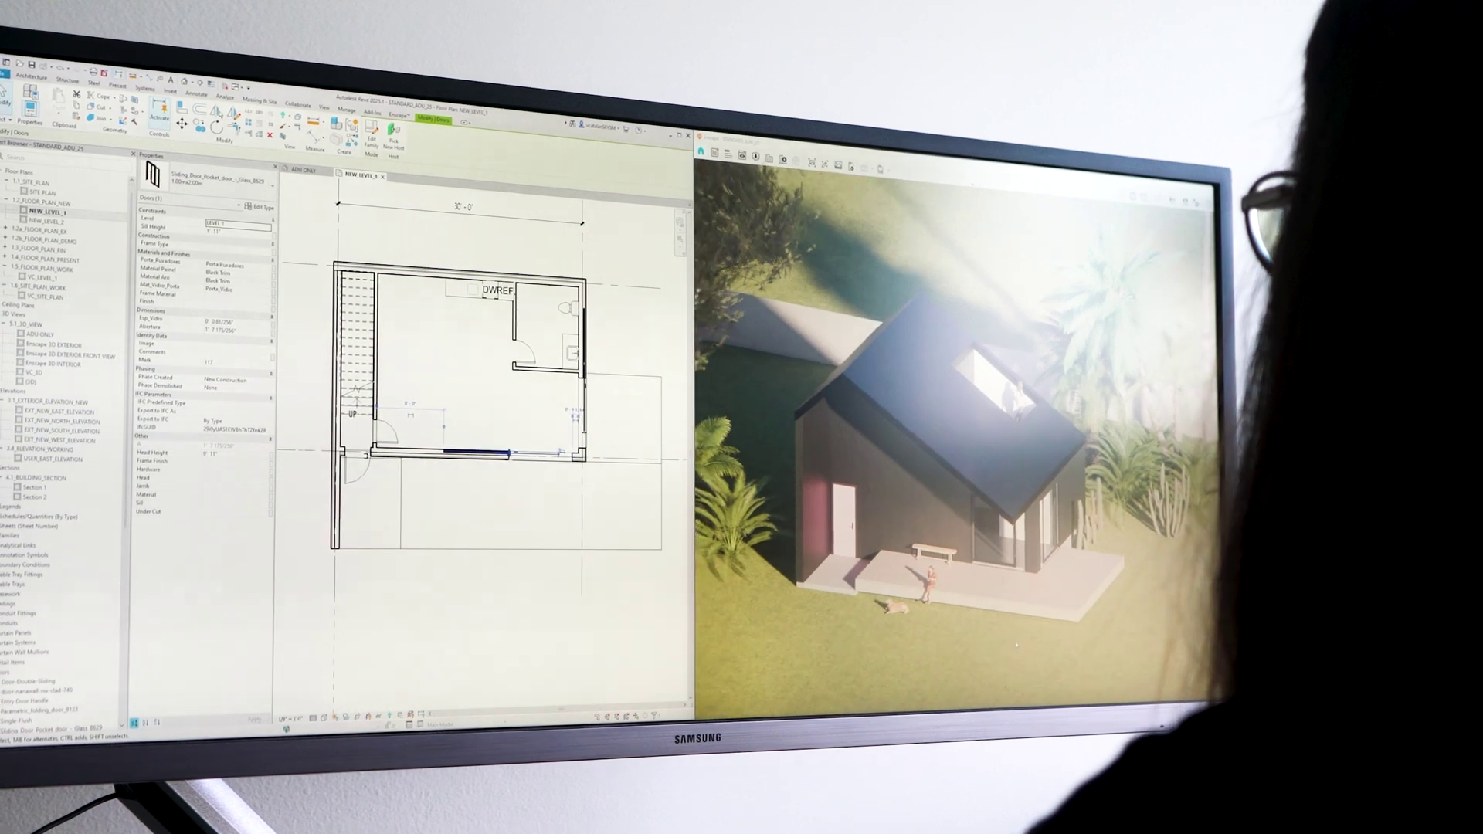
right_drag(1026, 638, 861, 663)
scroll(896, 618, up, 1)
right_drag(916, 595, 884, 615)
scroll(885, 616, up, 3)
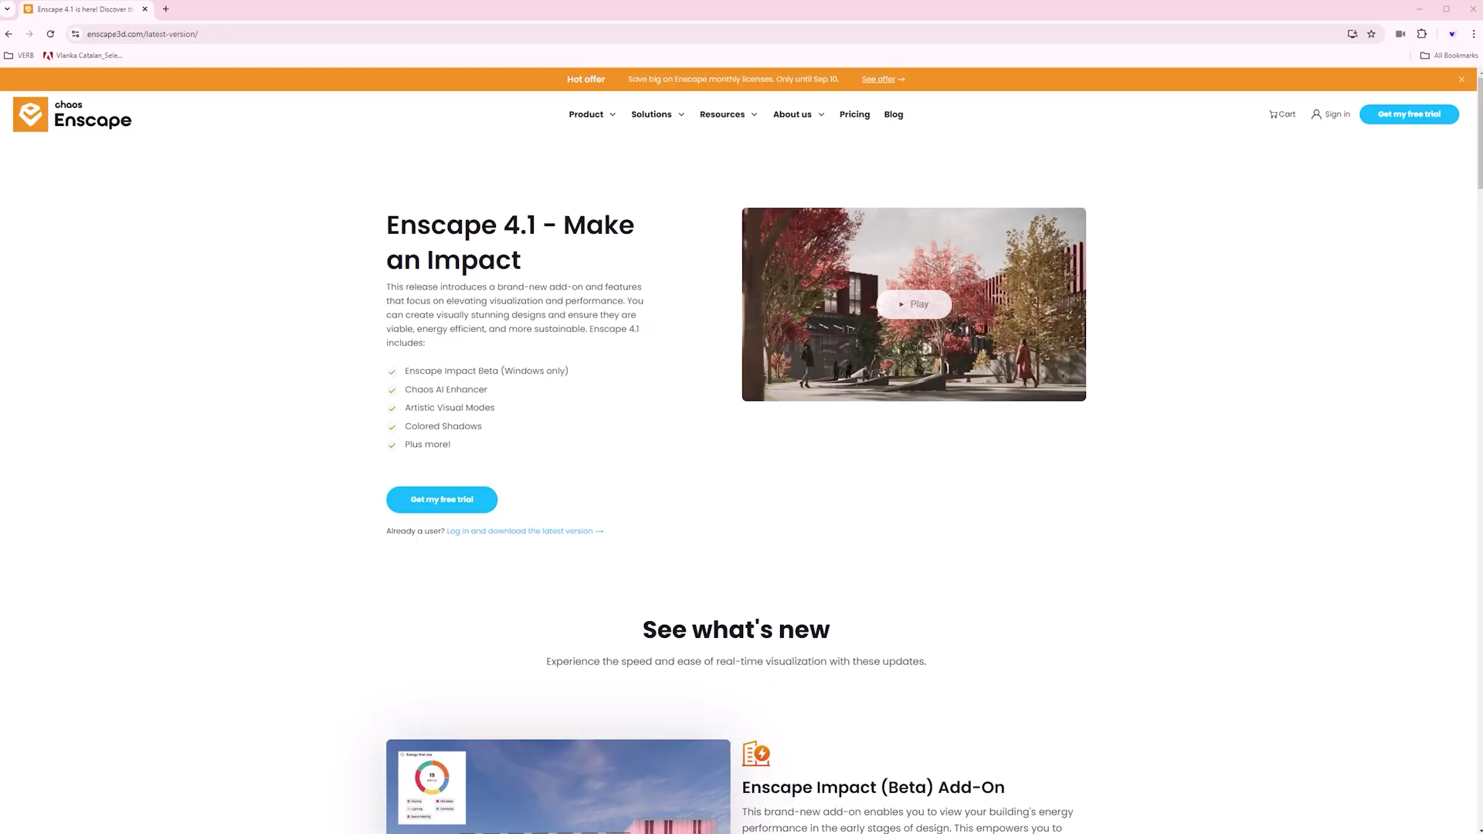
Play the Enscape 4.1 introduction video on the release page.
click(912, 309)
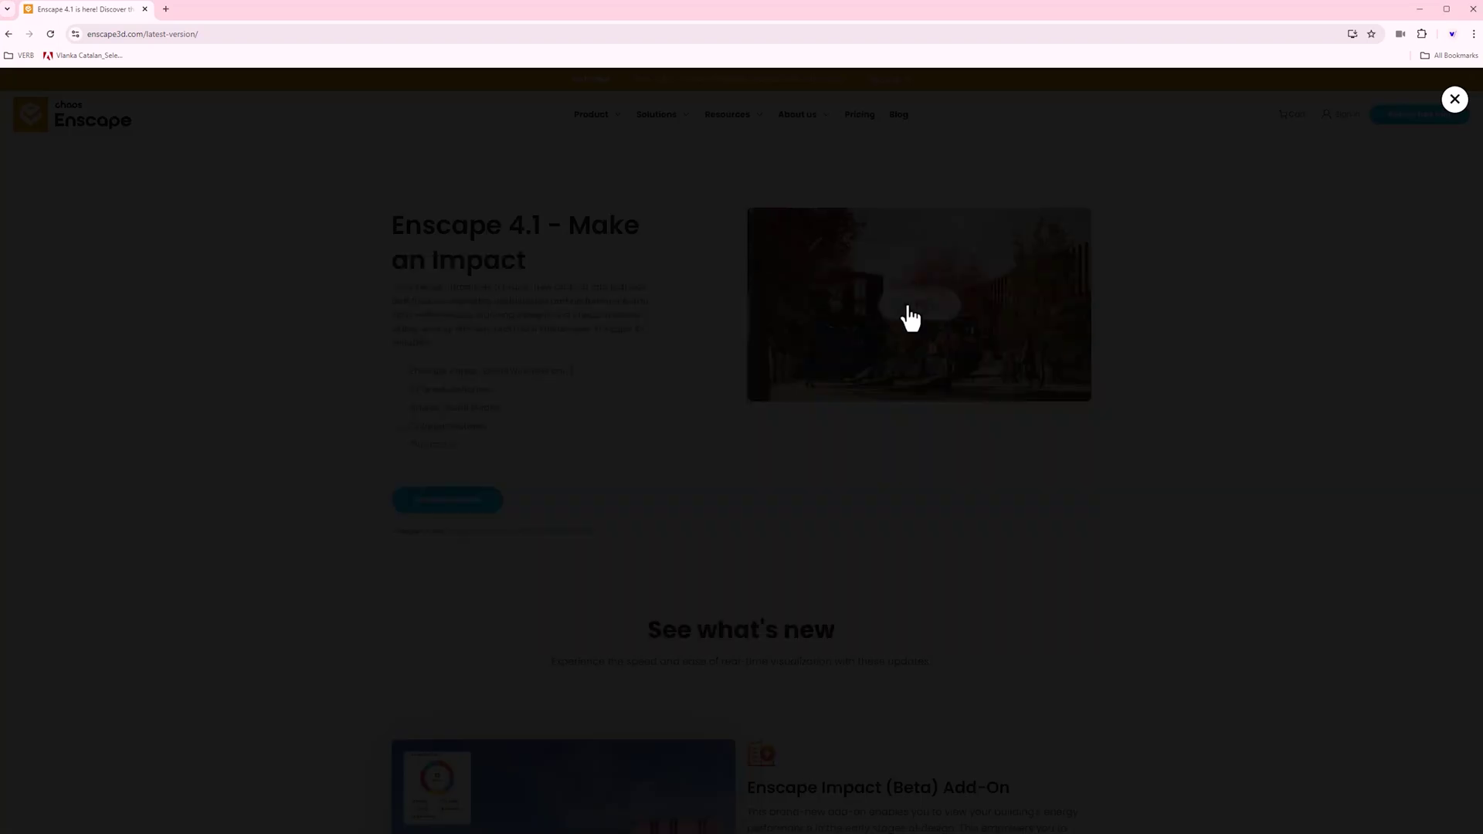
click(756, 462)
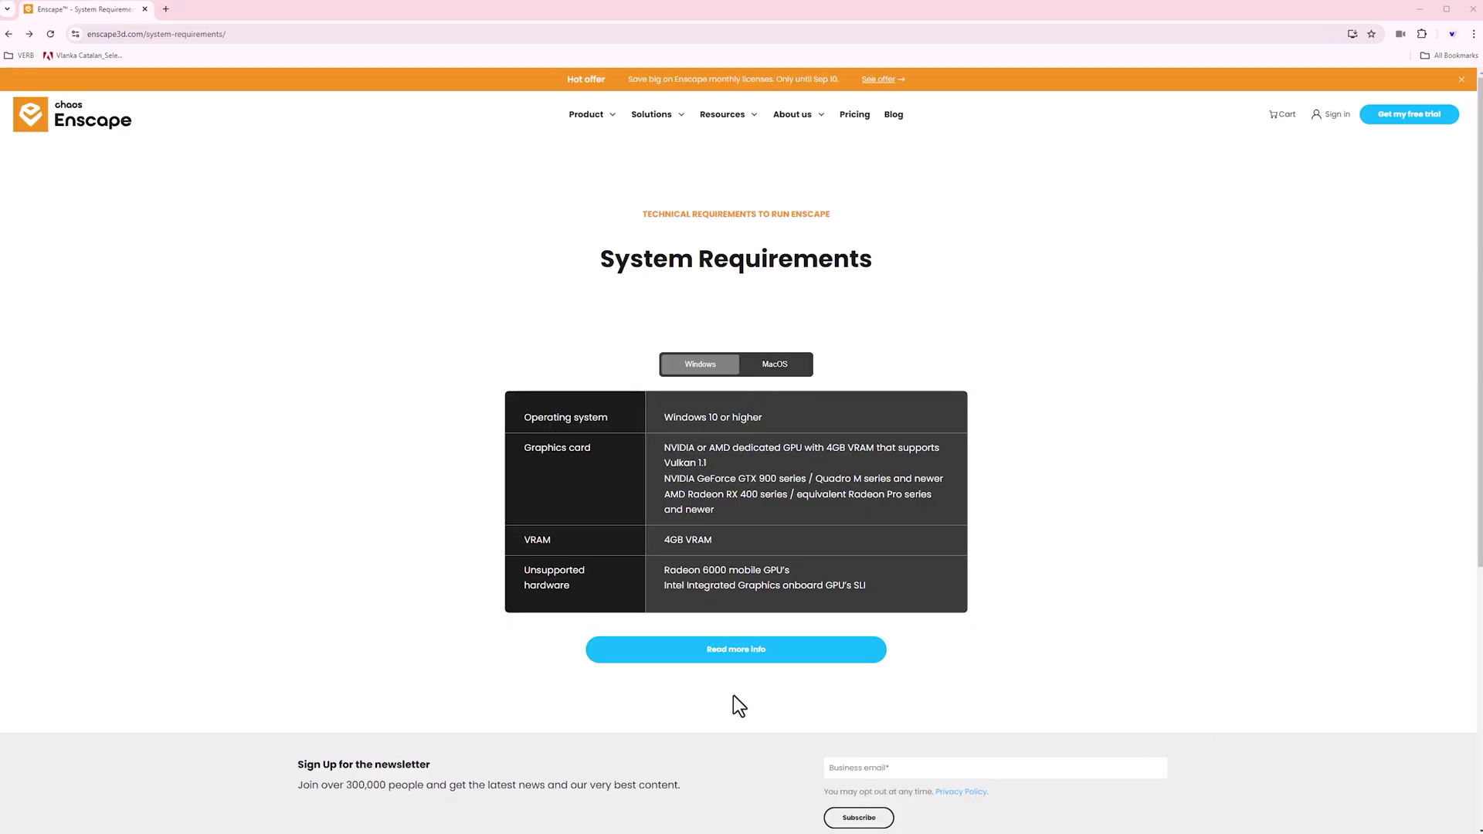
Open the detailed Windows system requirements for Enscape and examine the supported CAD software, hardware and graphics driver sections.
click(730, 661)
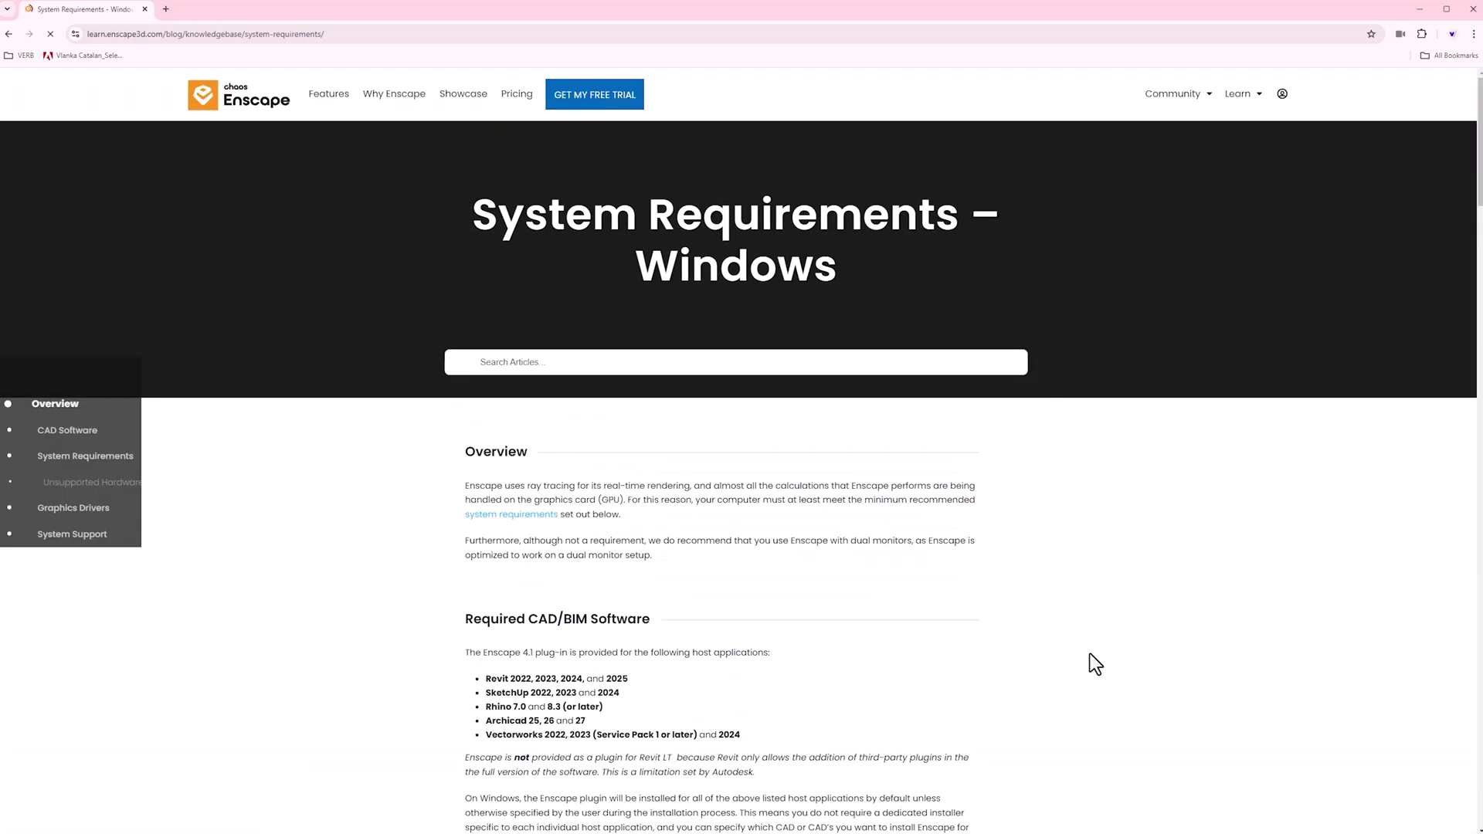
scroll(1089, 654, down, 1)
scroll(1090, 654, down, 3)
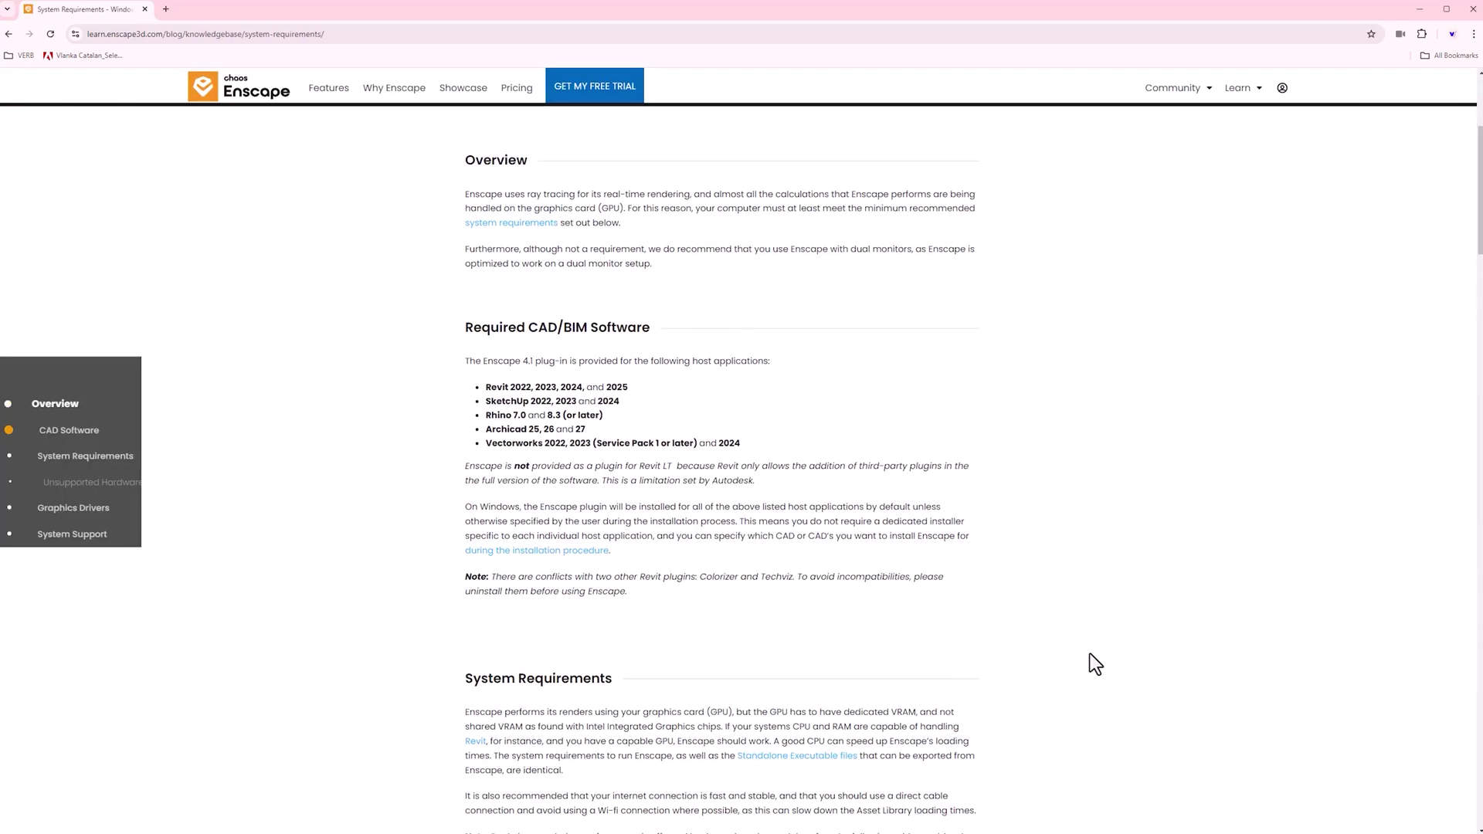
scroll(1040, 605, down, 6)
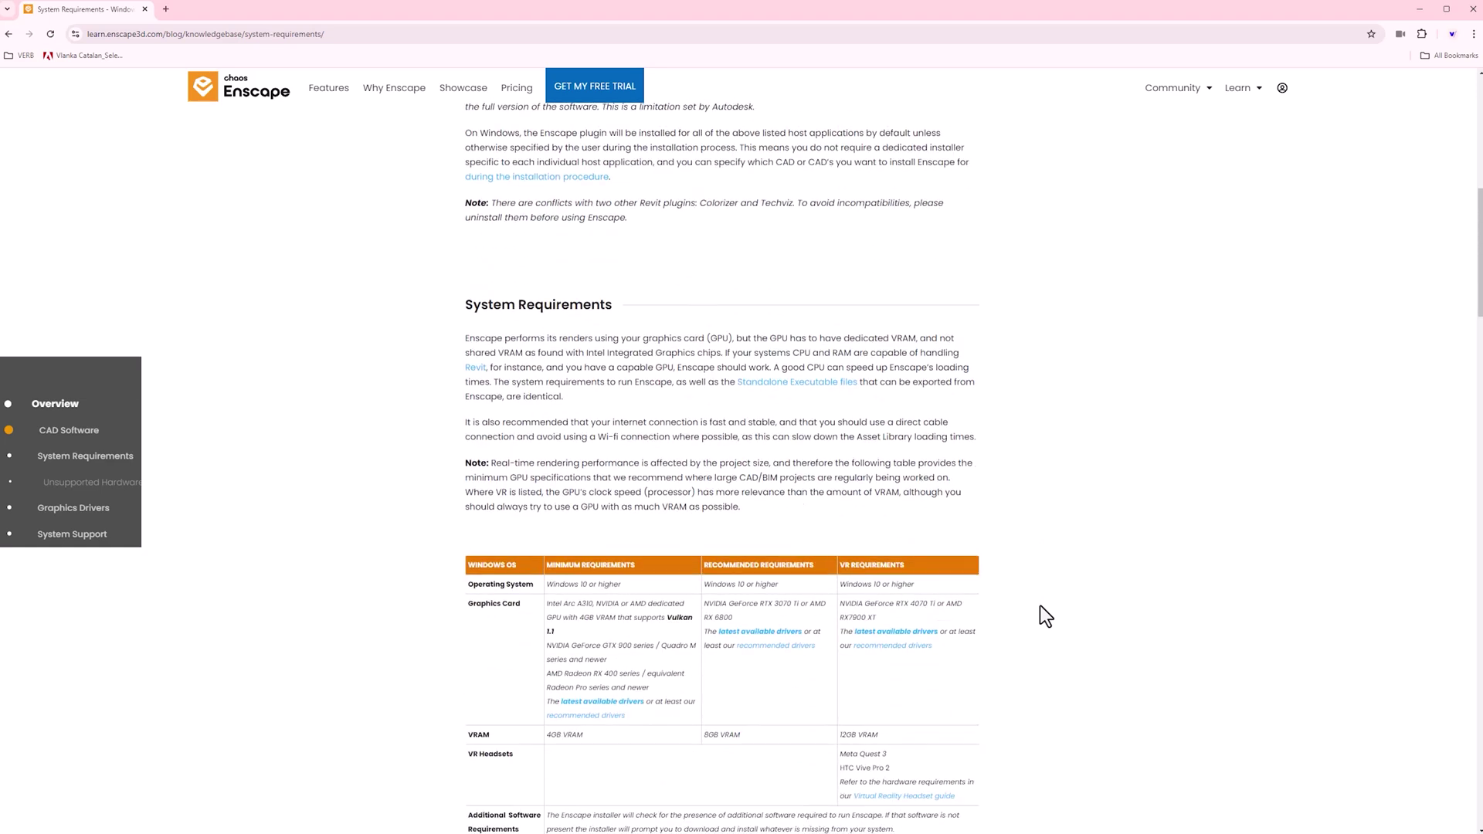
scroll(1040, 606, down, 2)
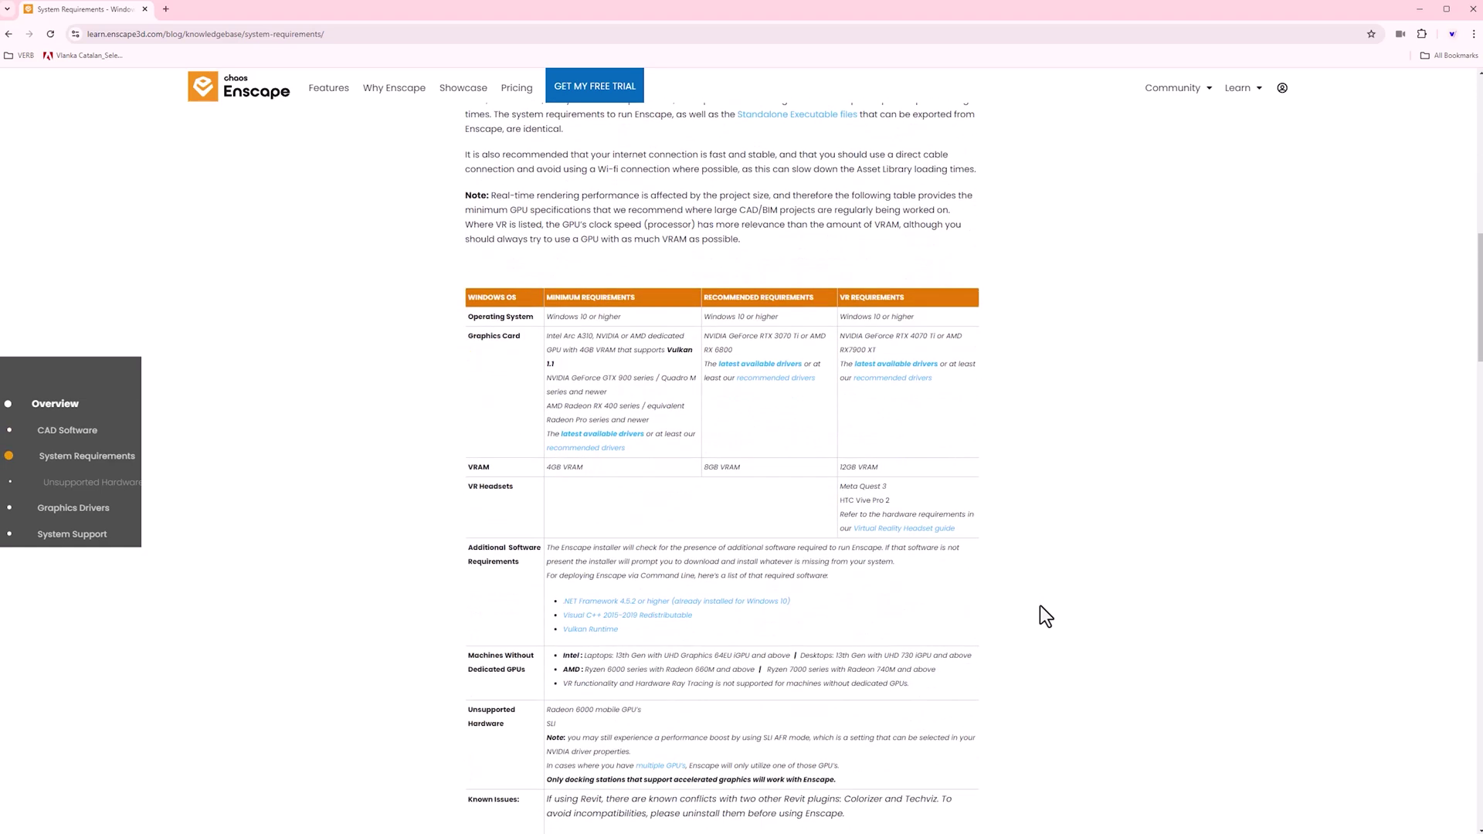
scroll(1039, 606, down, 2)
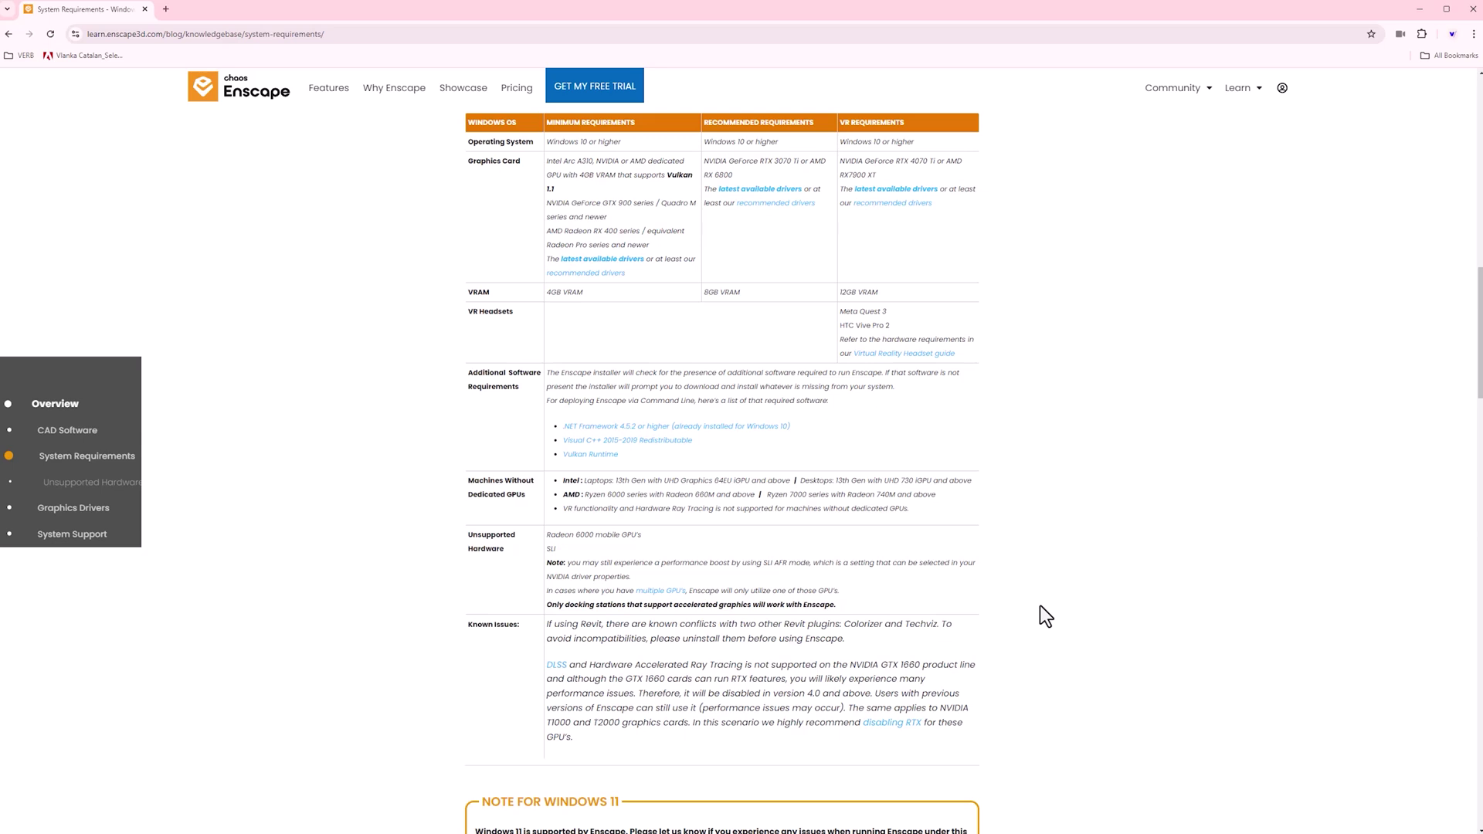
scroll(1039, 606, down, 8)
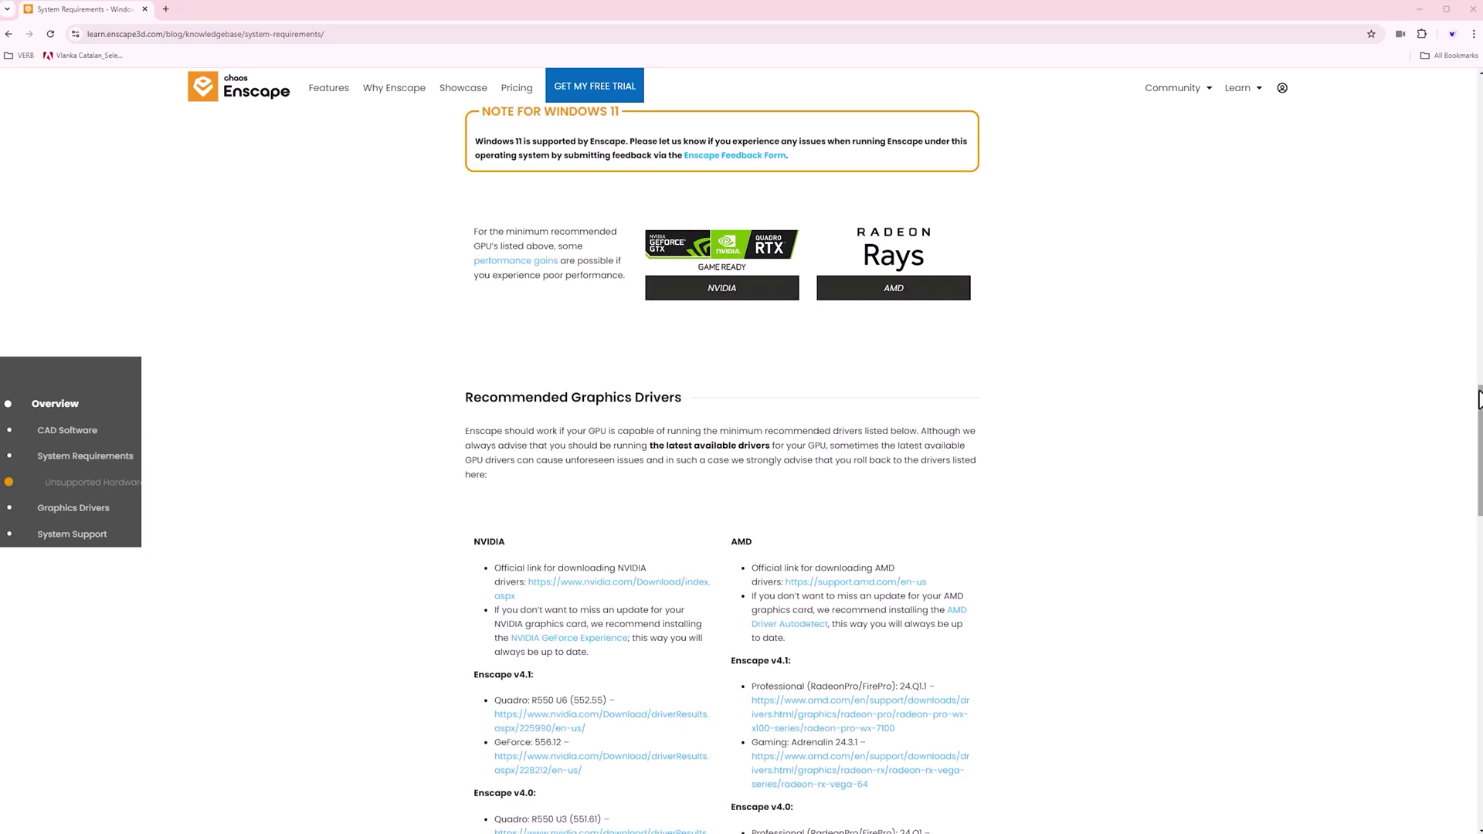
drag(1478, 397, 1475, 470)
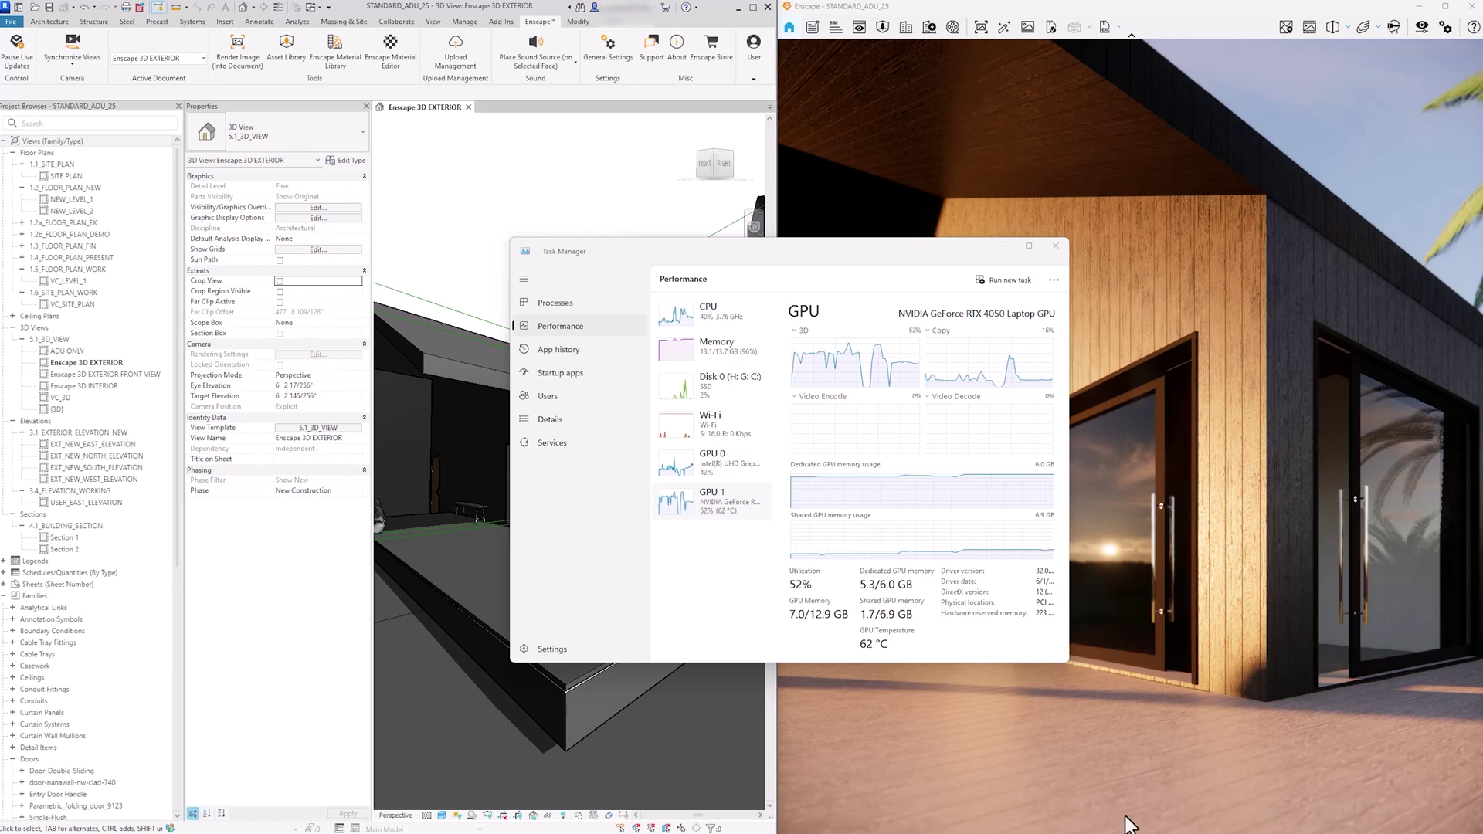
Check the computer's memory and CPU performance in Task Manager and close it.
click(734, 351)
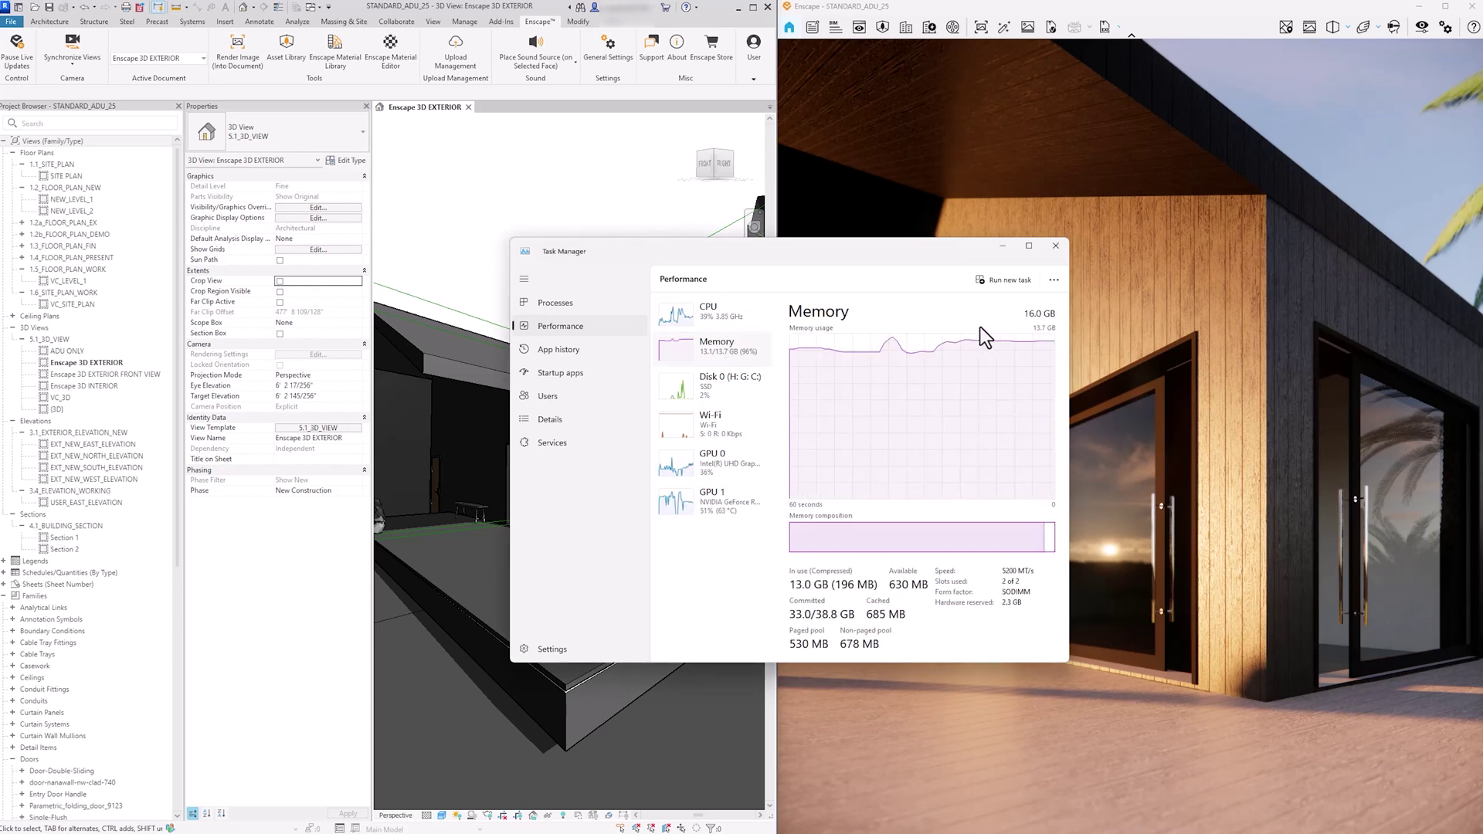
click(716, 329)
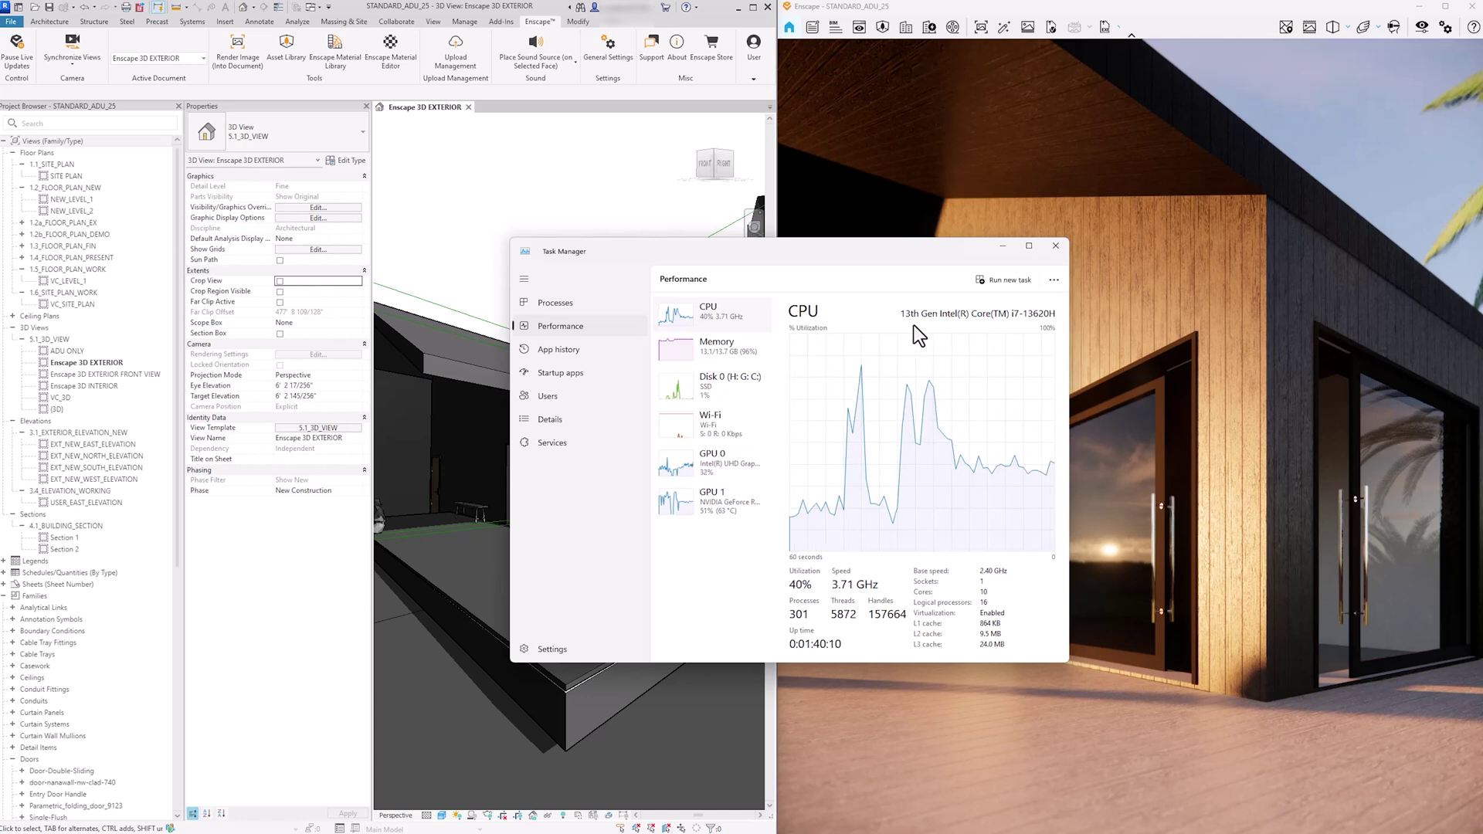
key(alt+F4)
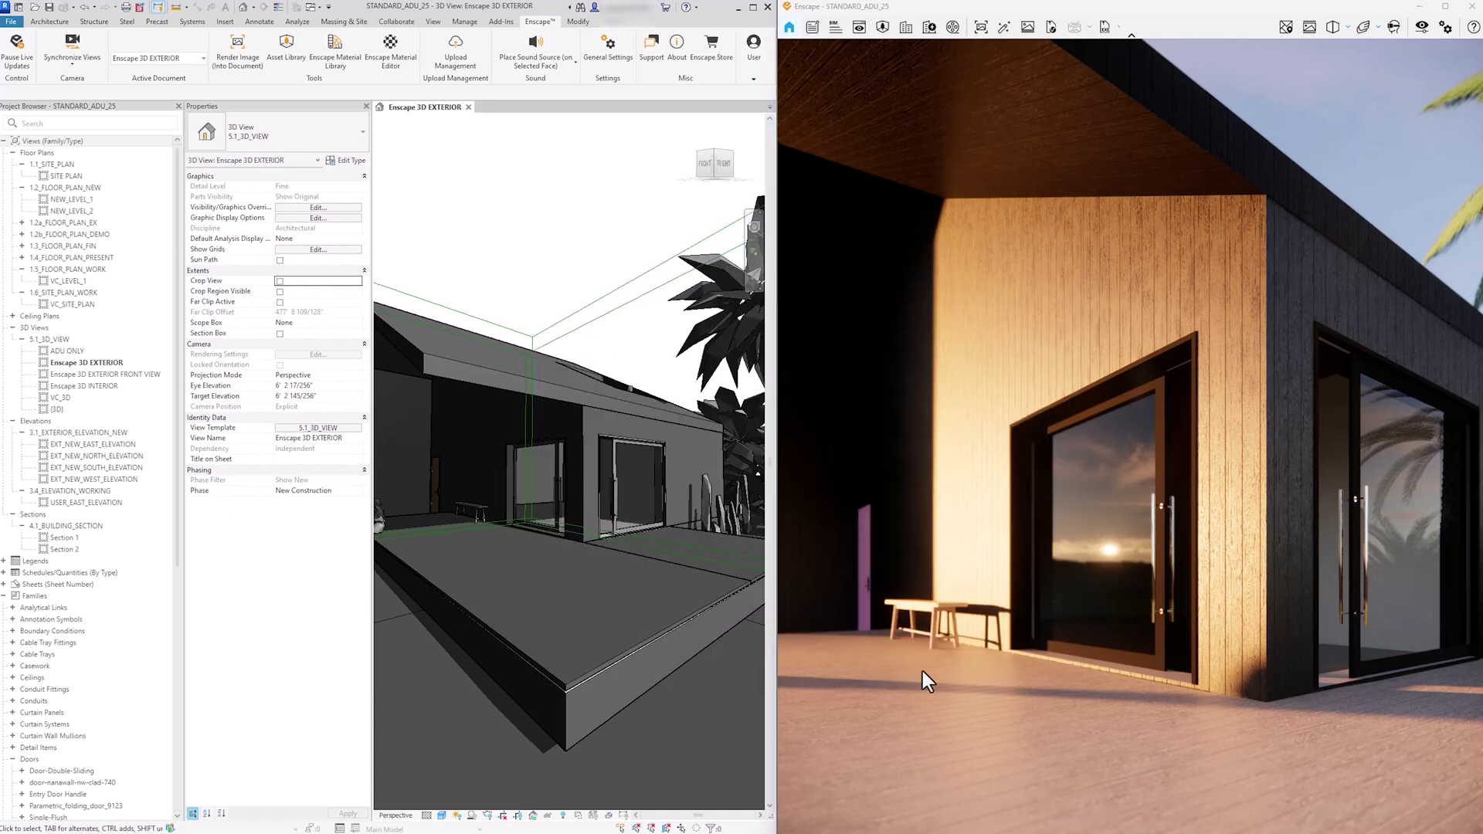
scroll(516, 580, down, 5)
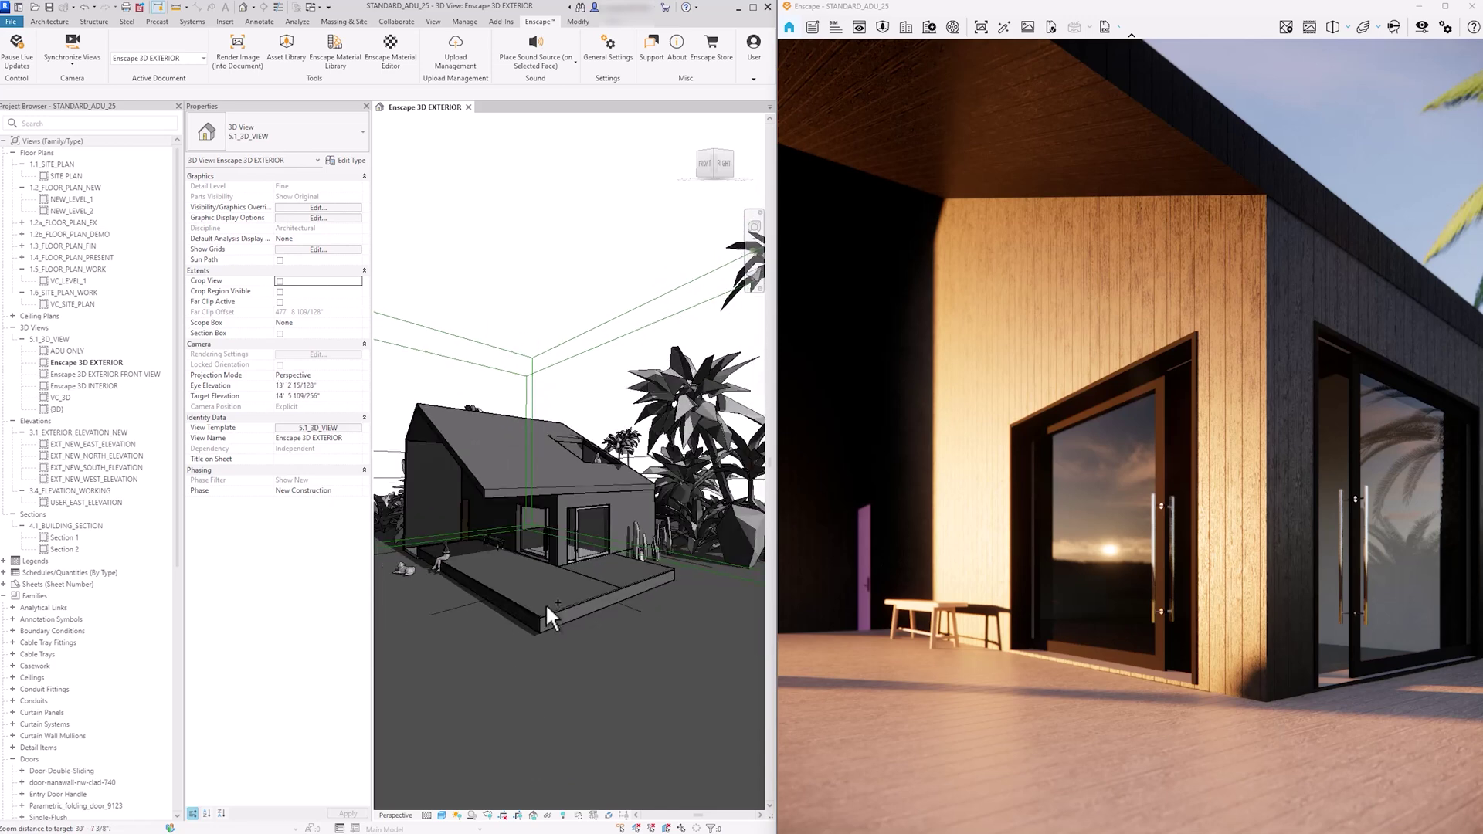
shift+middle_drag(583, 664, 998, 671)
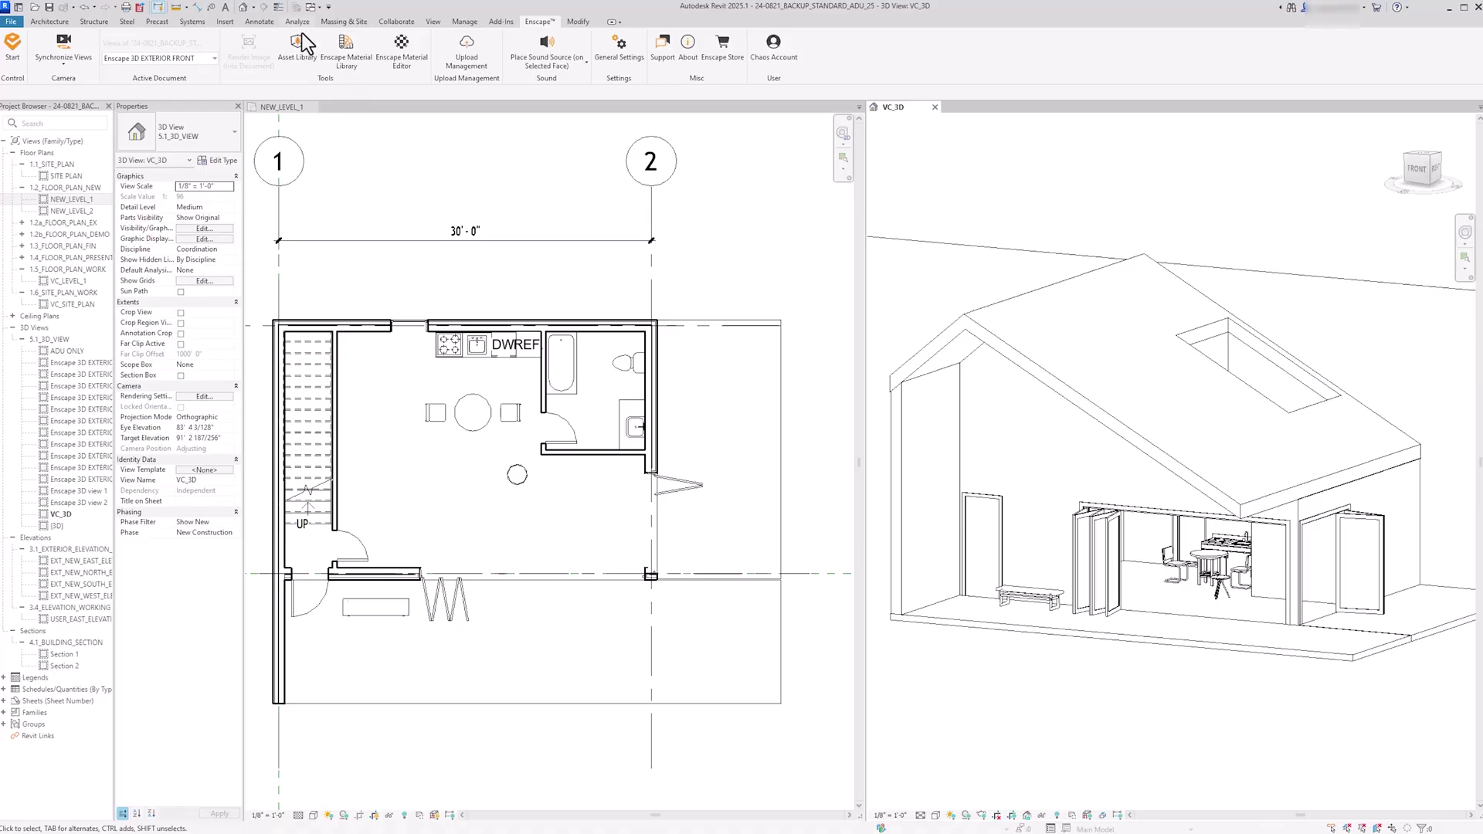
Close the NEW_LEVEL_1 plan view in Revit and start Enscape from the VC_3D view.
click(313, 107)
scroll(586, 701, up, 3)
middle_drag(586, 701, 849, 797)
scroll(865, 791, down, 5)
shift+middle_drag(1081, 774, 1252, 788)
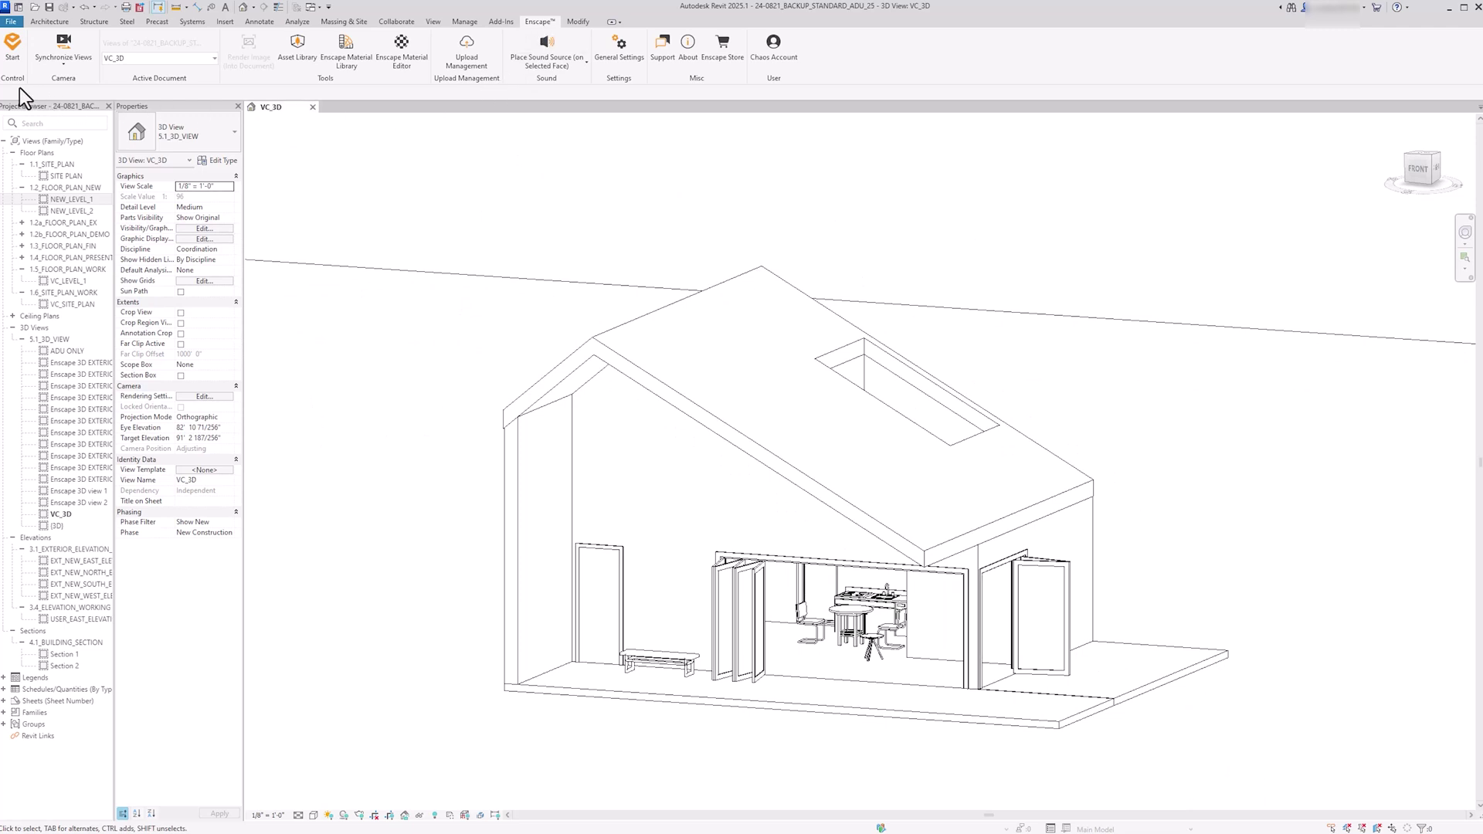
click(11, 61)
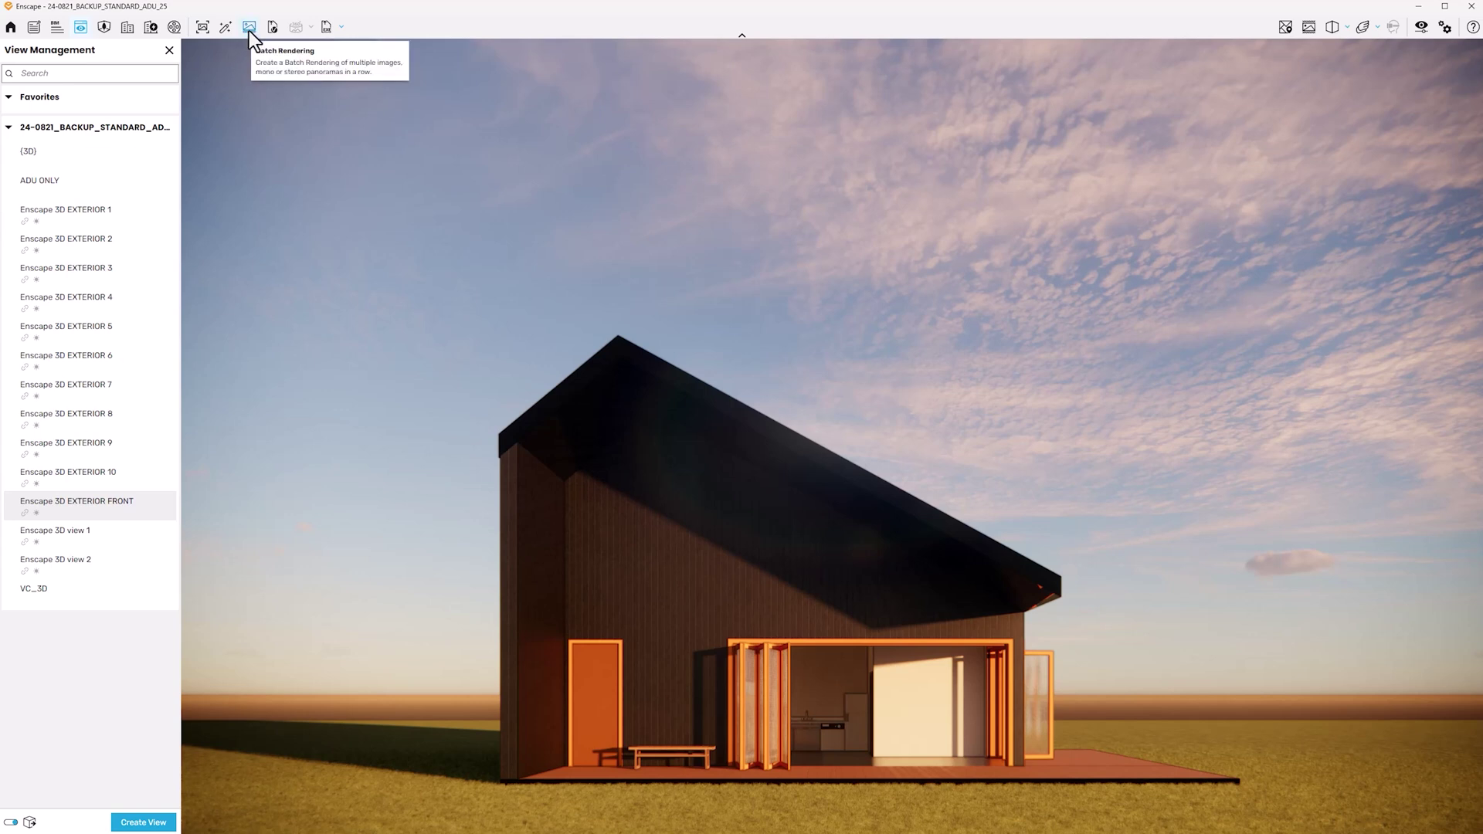
Save a PNG screenshot of the Enscape 3D EXTERIOR FRONT view in the 24-0907_Front View for Sketching folder.
click(199, 30)
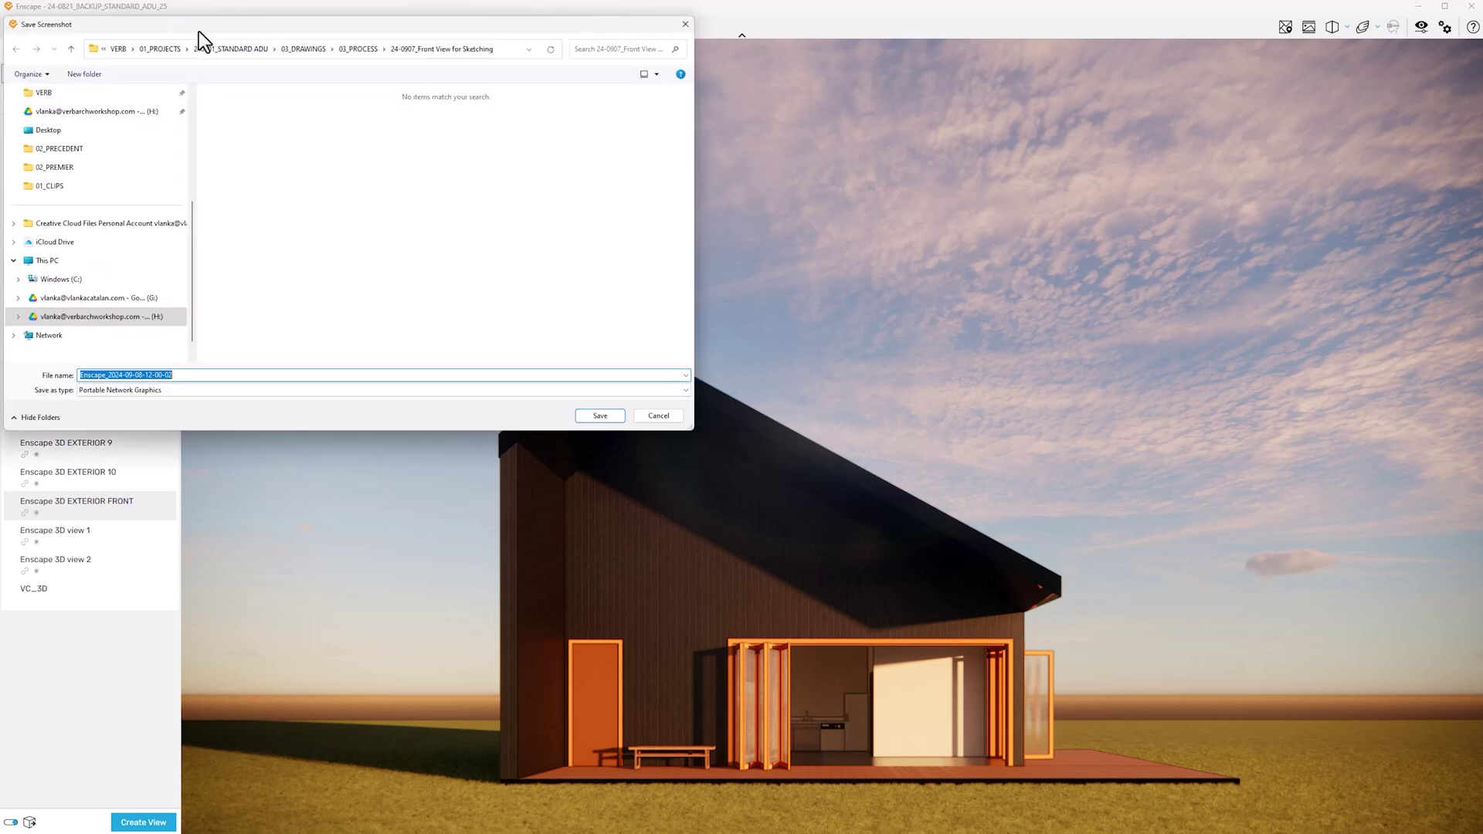
drag(280, 31, 719, 204)
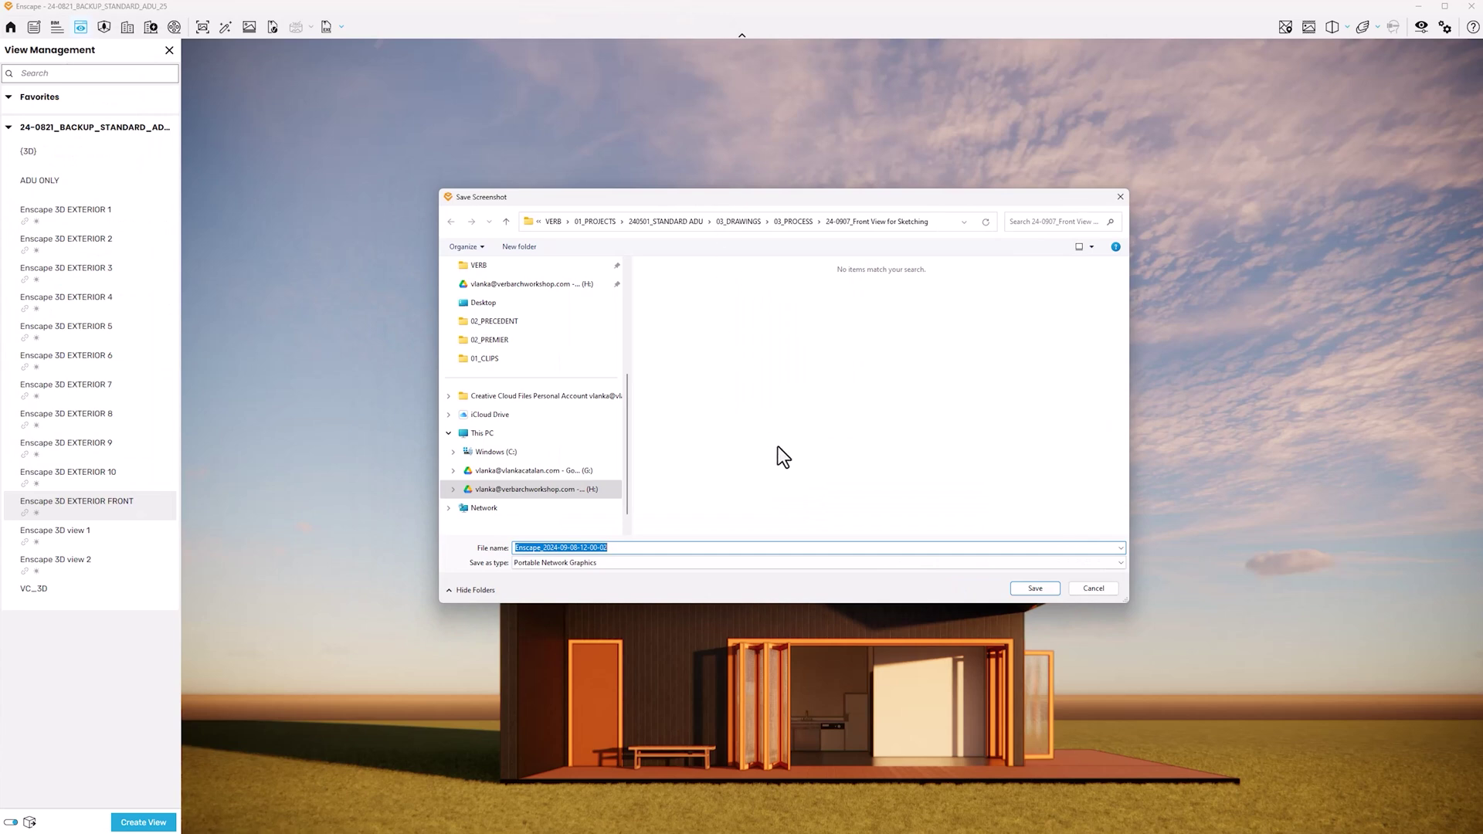
click(1034, 588)
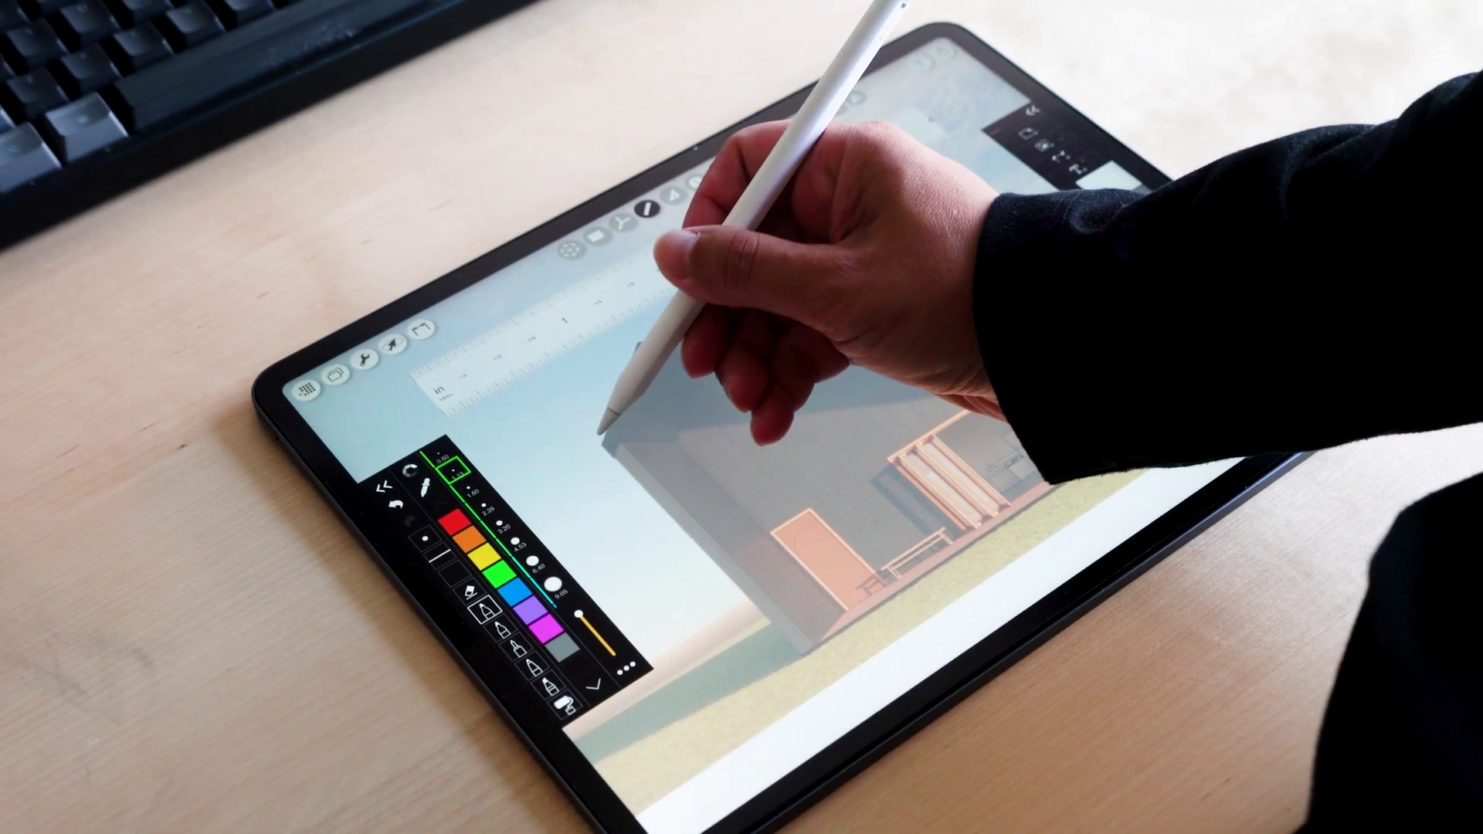
mouse_move(604, 428)
mouse_down()
mouse_move(795, 612)
mouse_move(803, 655)
mouse_up()
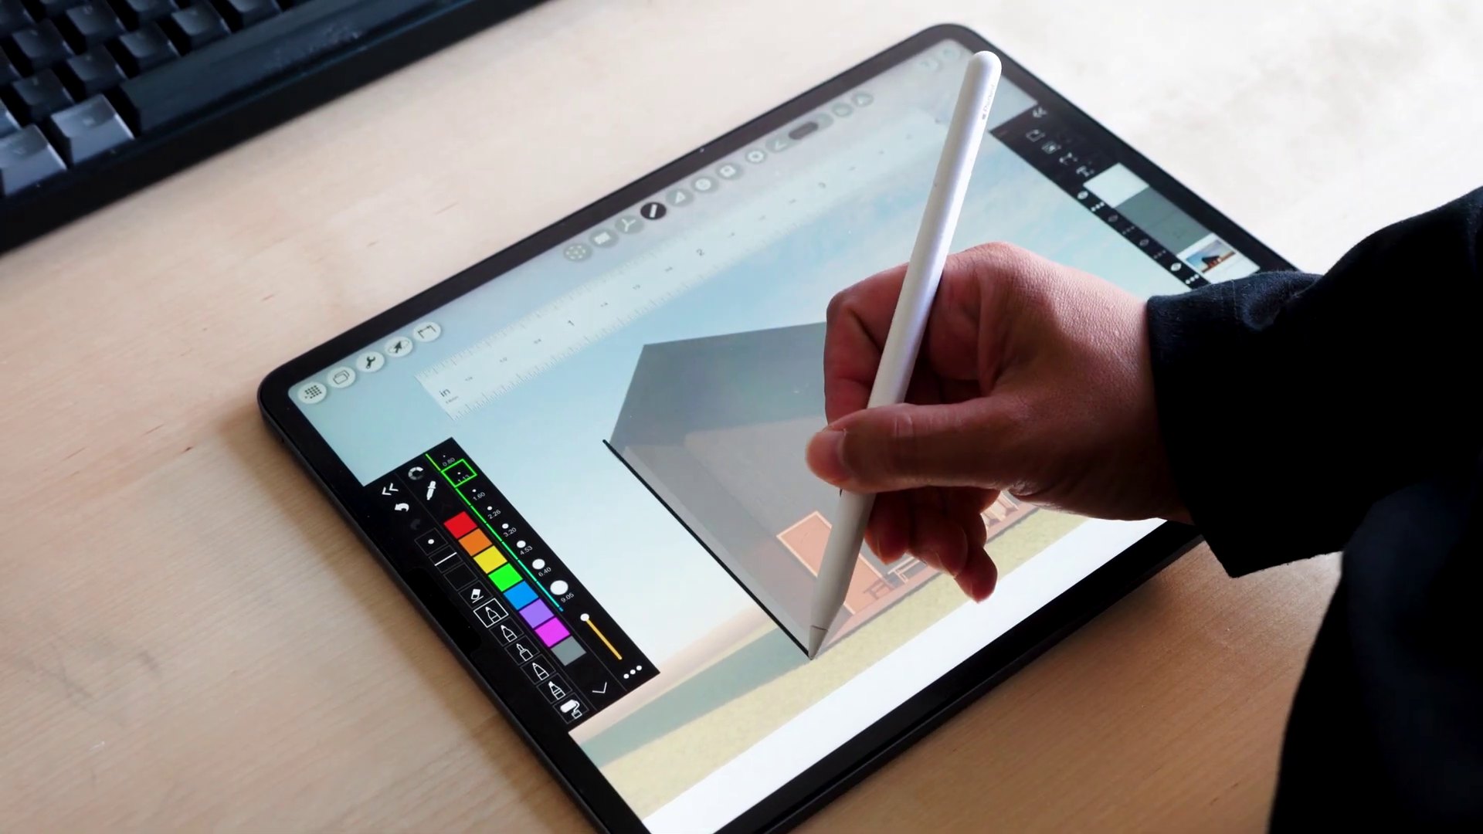
mouse_move(604, 434)
mouse_down()
mouse_move(617, 334)
mouse_move(1070, 282)
mouse_move(1061, 320)
mouse_up()
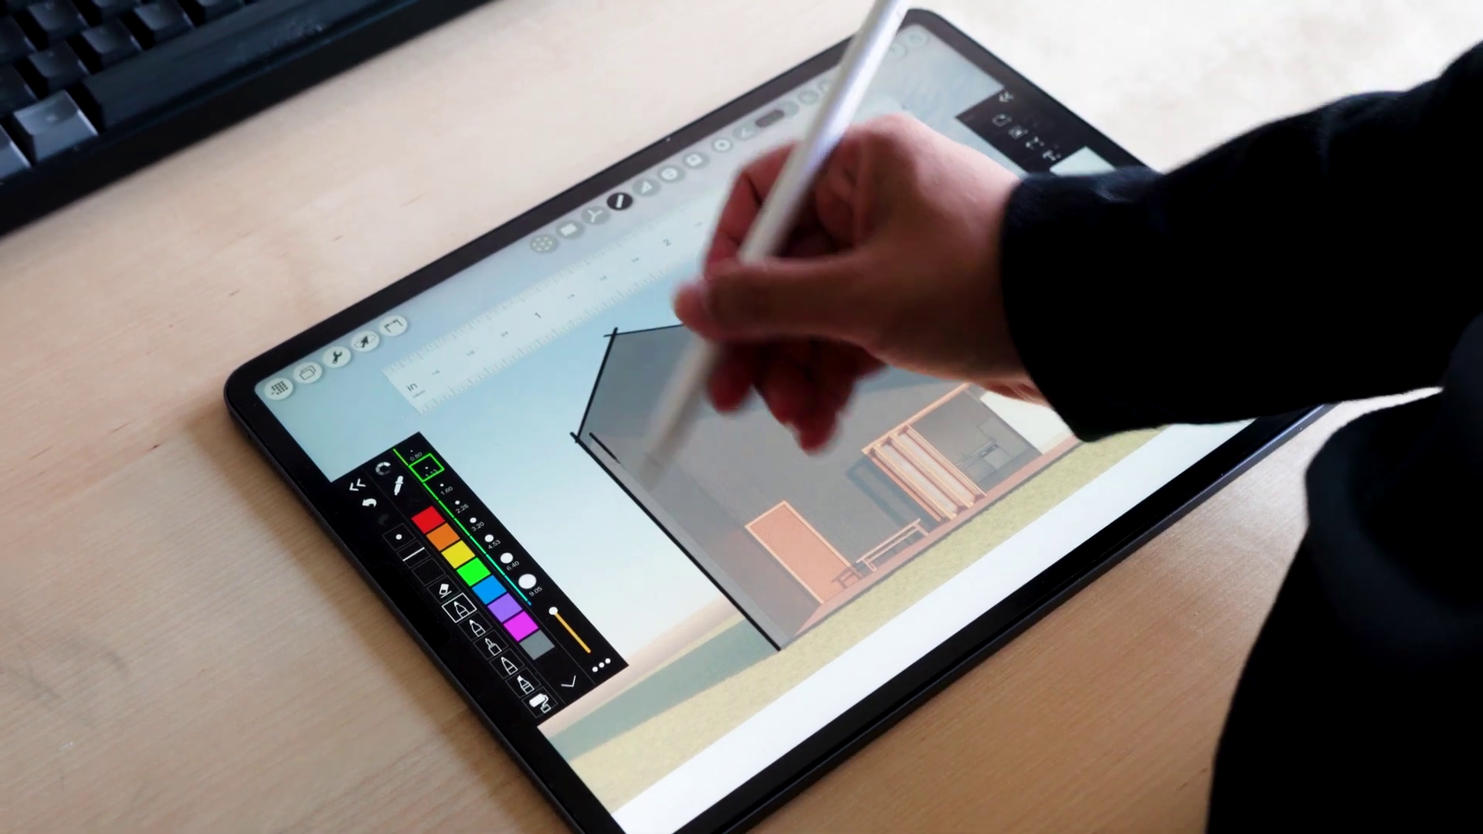
drag(643, 477, 792, 640)
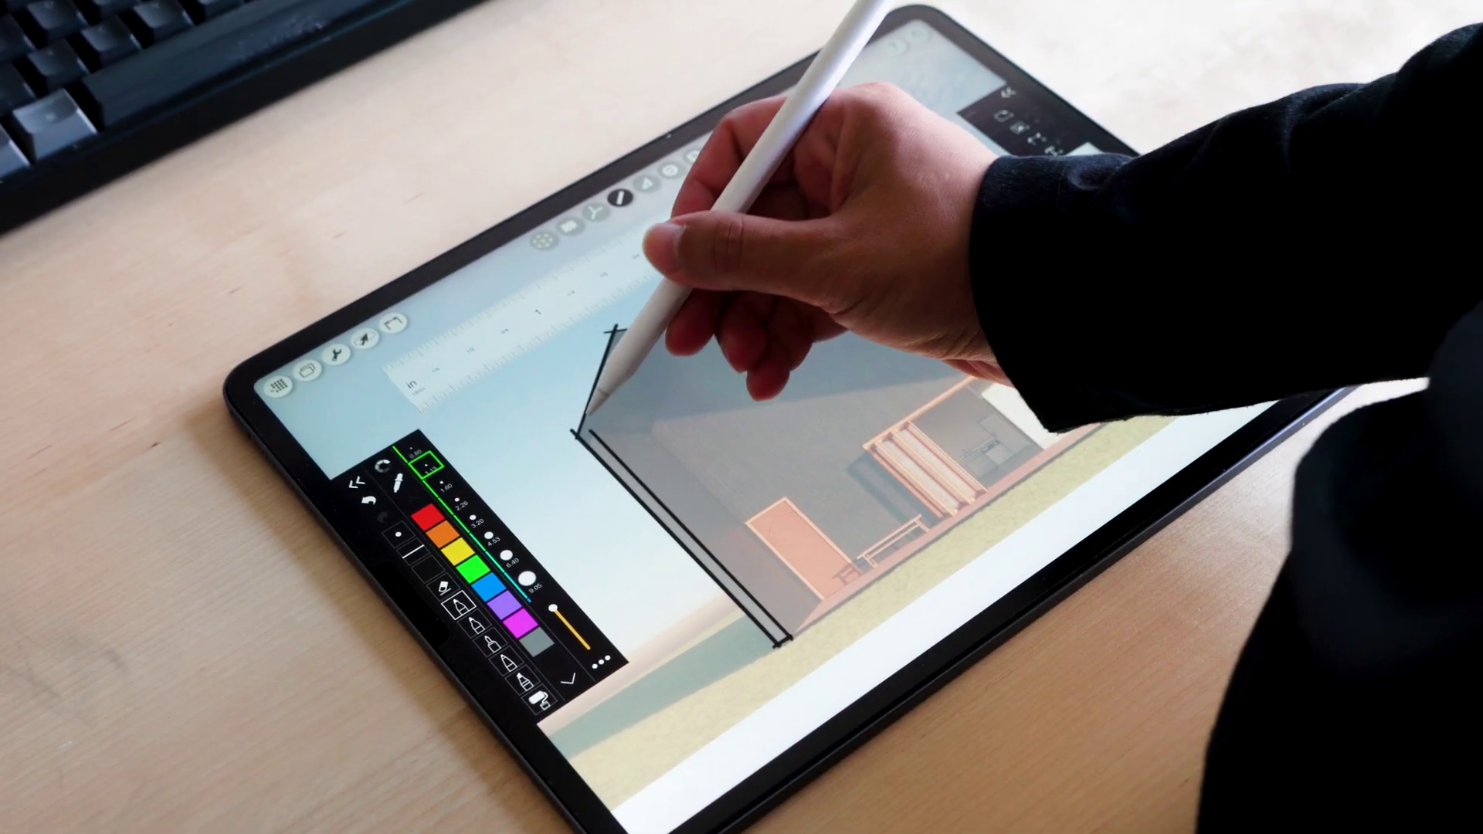
drag(633, 333, 841, 316)
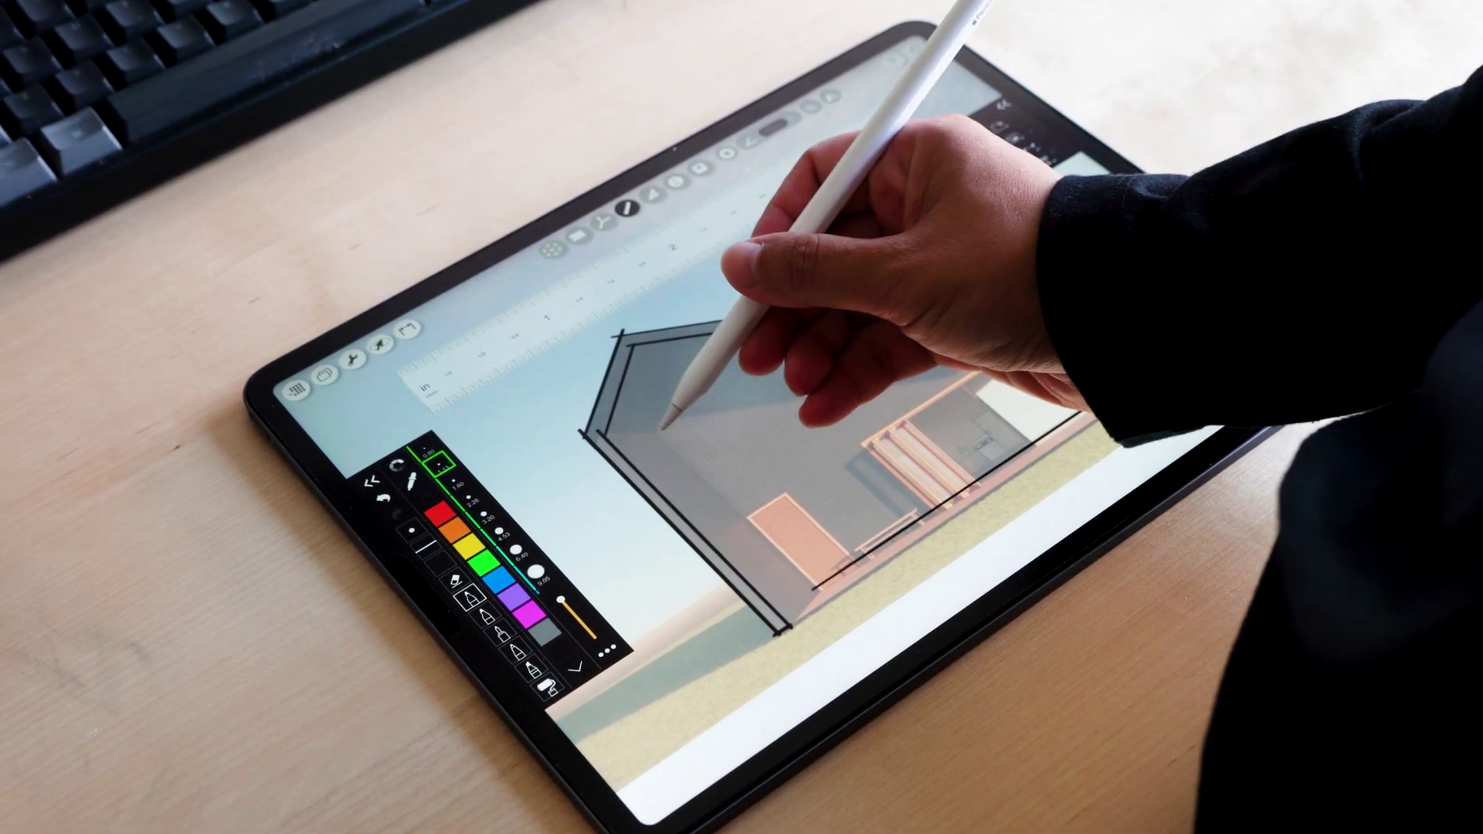
drag(657, 430, 802, 557)
drag(813, 570, 849, 603)
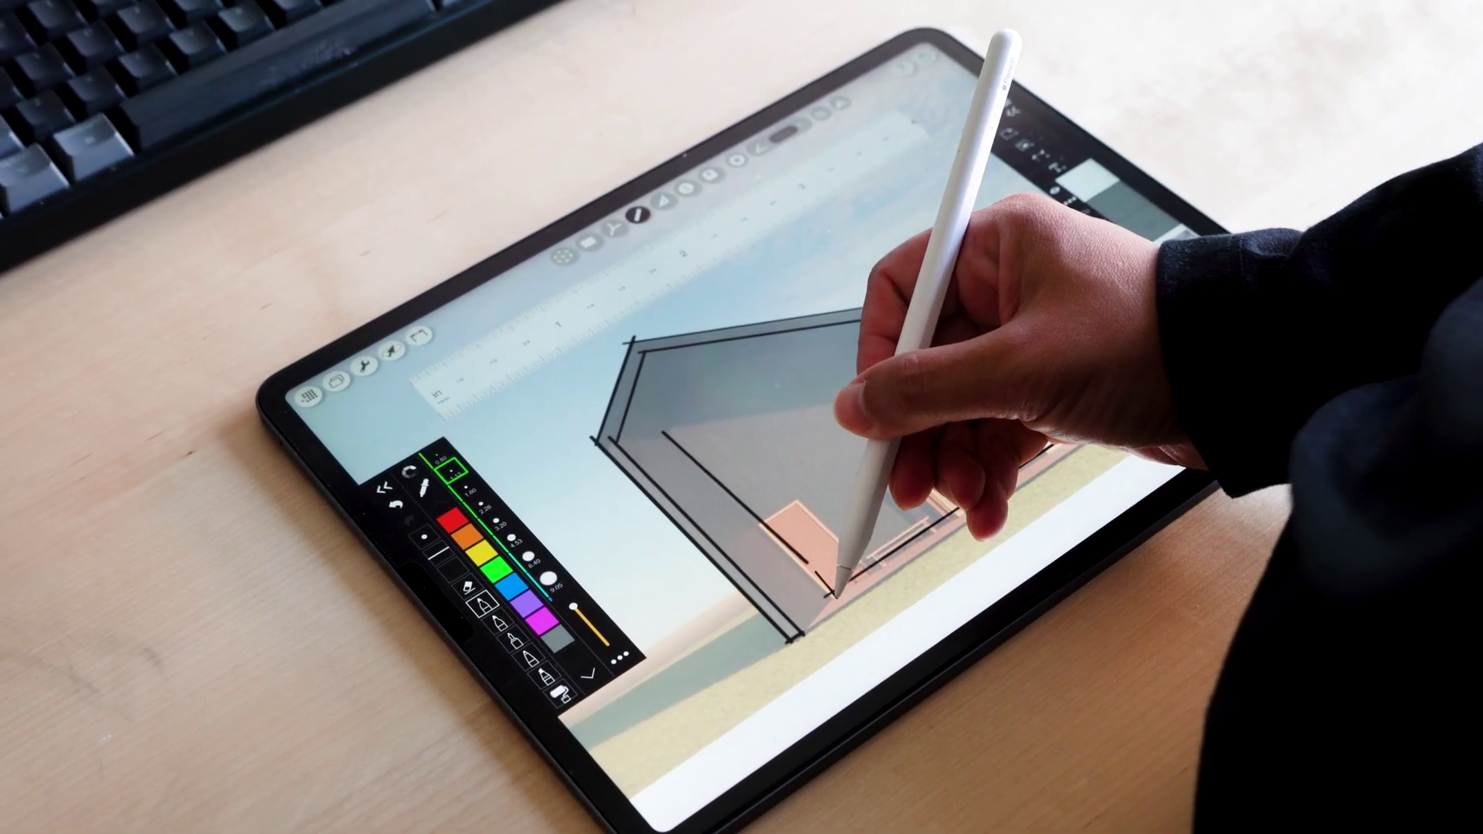
drag(664, 432, 678, 354)
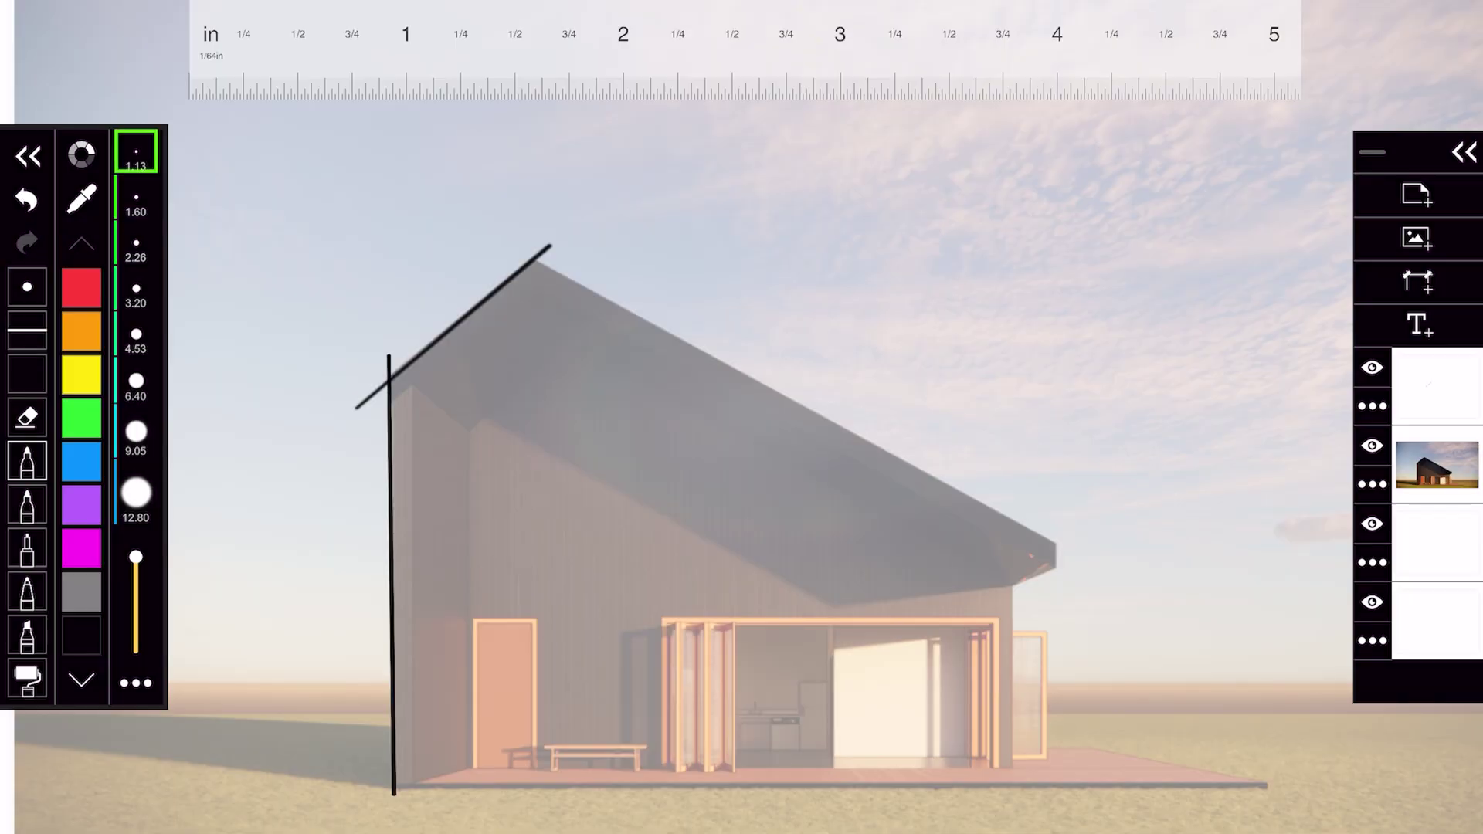
Trace the roof slopes, eave, wall corners, deck and door openings of the house over the rendered image in thin black lines.
drag(546, 247, 1065, 544)
drag(996, 591, 1075, 558)
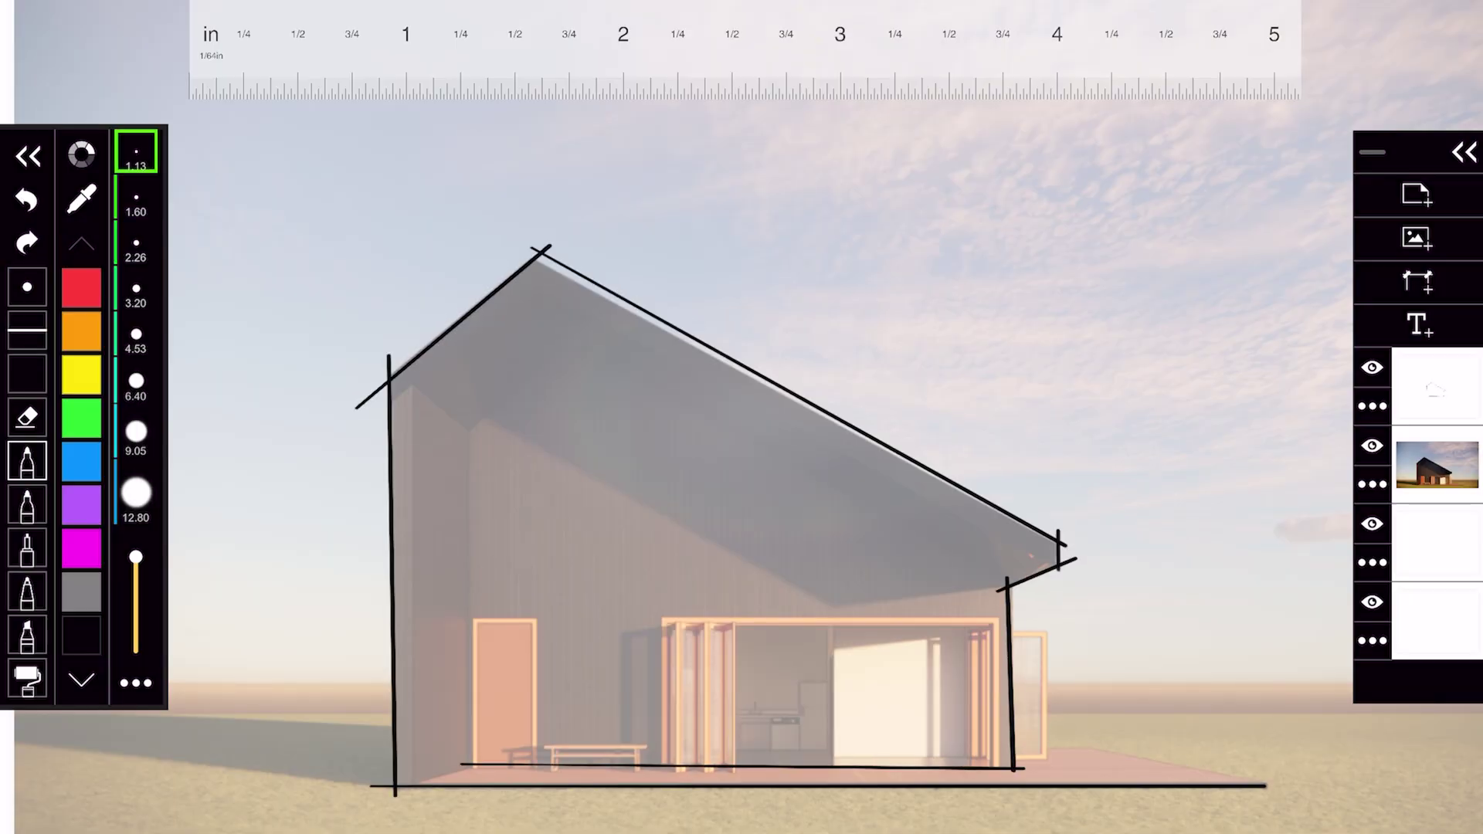
drag(365, 369, 470, 408)
drag(472, 380, 475, 759)
drag(397, 801, 474, 750)
drag(857, 631, 858, 774)
mouse_move(842, 631)
mouse_down()
mouse_move(992, 627)
mouse_move(999, 767)
mouse_up()
drag(539, 288, 1056, 568)
drag(417, 371, 423, 786)
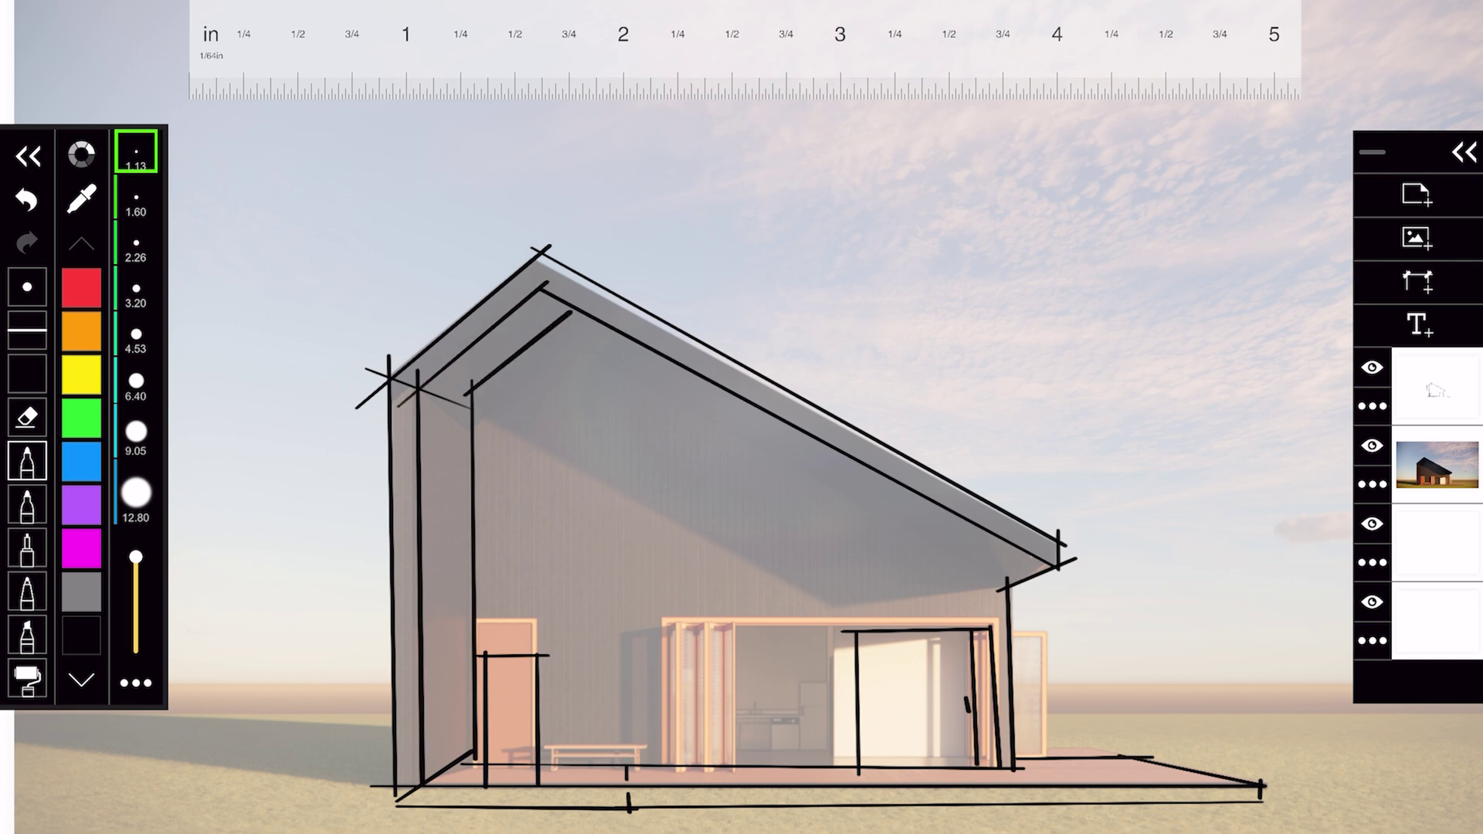
Hide the rendered image layer, add the inner roof edge, and sketch trees and shrubs around the house.
click(1371, 446)
drag(558, 316, 1010, 578)
mouse_move(1090, 678)
mouse_down()
mouse_move(1091, 734)
mouse_move(1132, 573)
mouse_up()
drag(1305, 496, 1231, 691)
drag(342, 640, 298, 721)
drag(1134, 354, 1086, 593)
drag(1191, 308, 1110, 578)
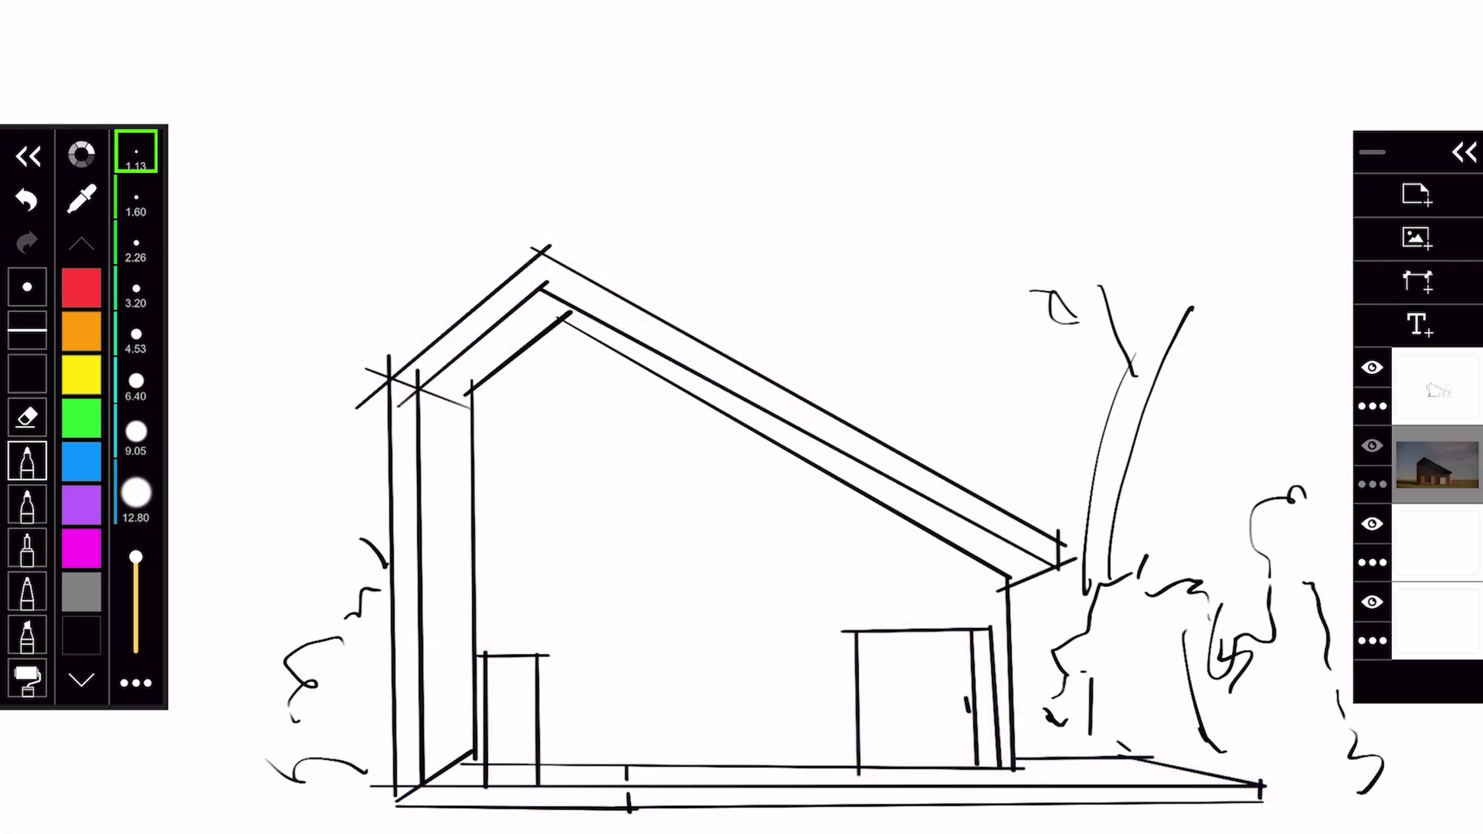
drag(1065, 156, 1219, 157)
drag(925, 212, 1098, 244)
drag(1088, 176, 1126, 235)
drag(964, 346, 1129, 363)
drag(1215, 246, 1307, 281)
drag(1245, 324, 1297, 374)
drag(1213, 386, 1304, 440)
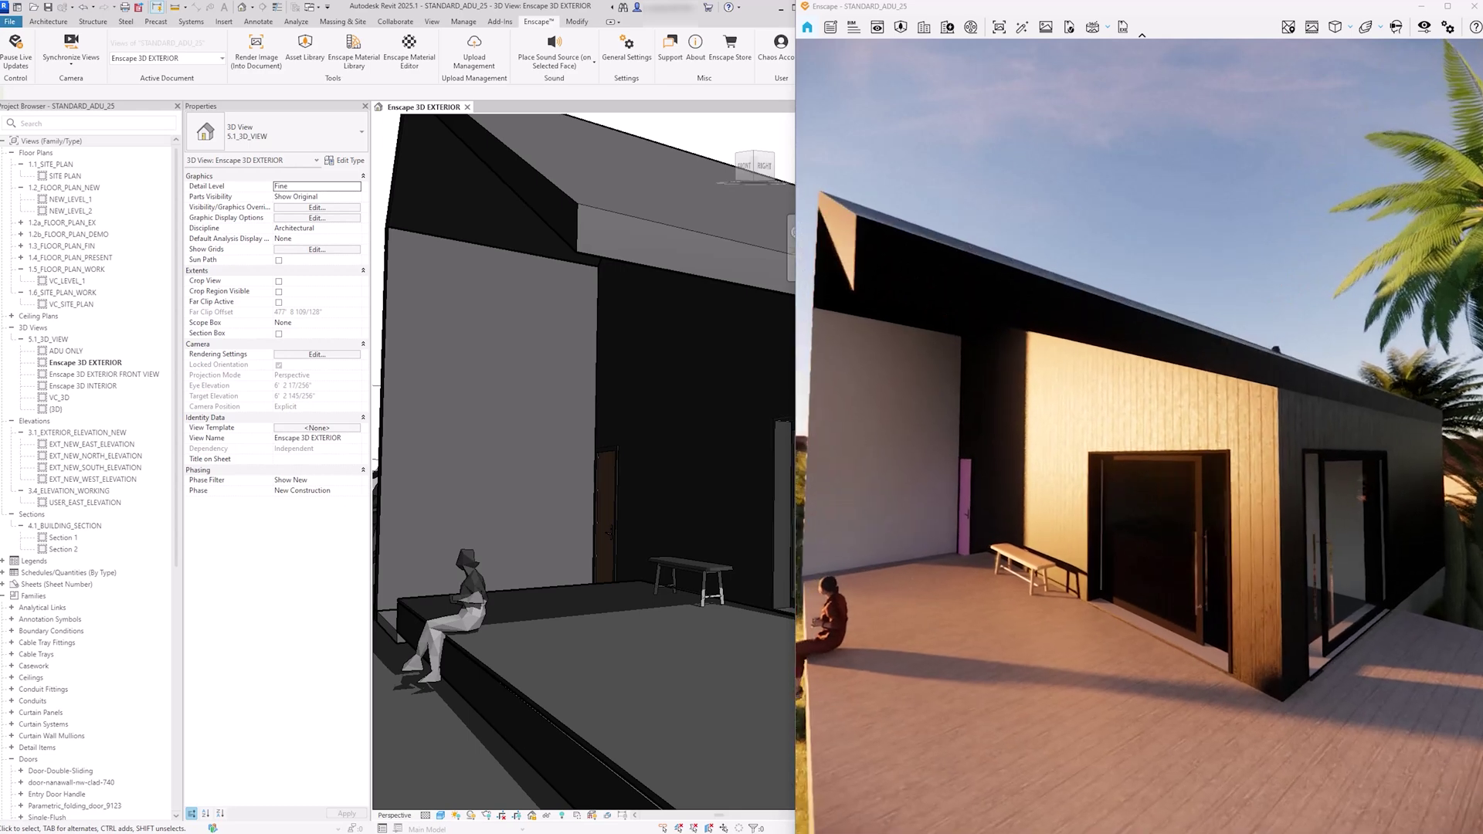
Change the porch's light side wall in Revit's Enscape 3D EXTERIOR view to the Rainscreen - Wood Double type.
right_drag(842, 481, 900, 496)
scroll(901, 480, up, 1)
scroll(901, 480, up, 1)
scroll(890, 496, down, 1)
click(386, 349)
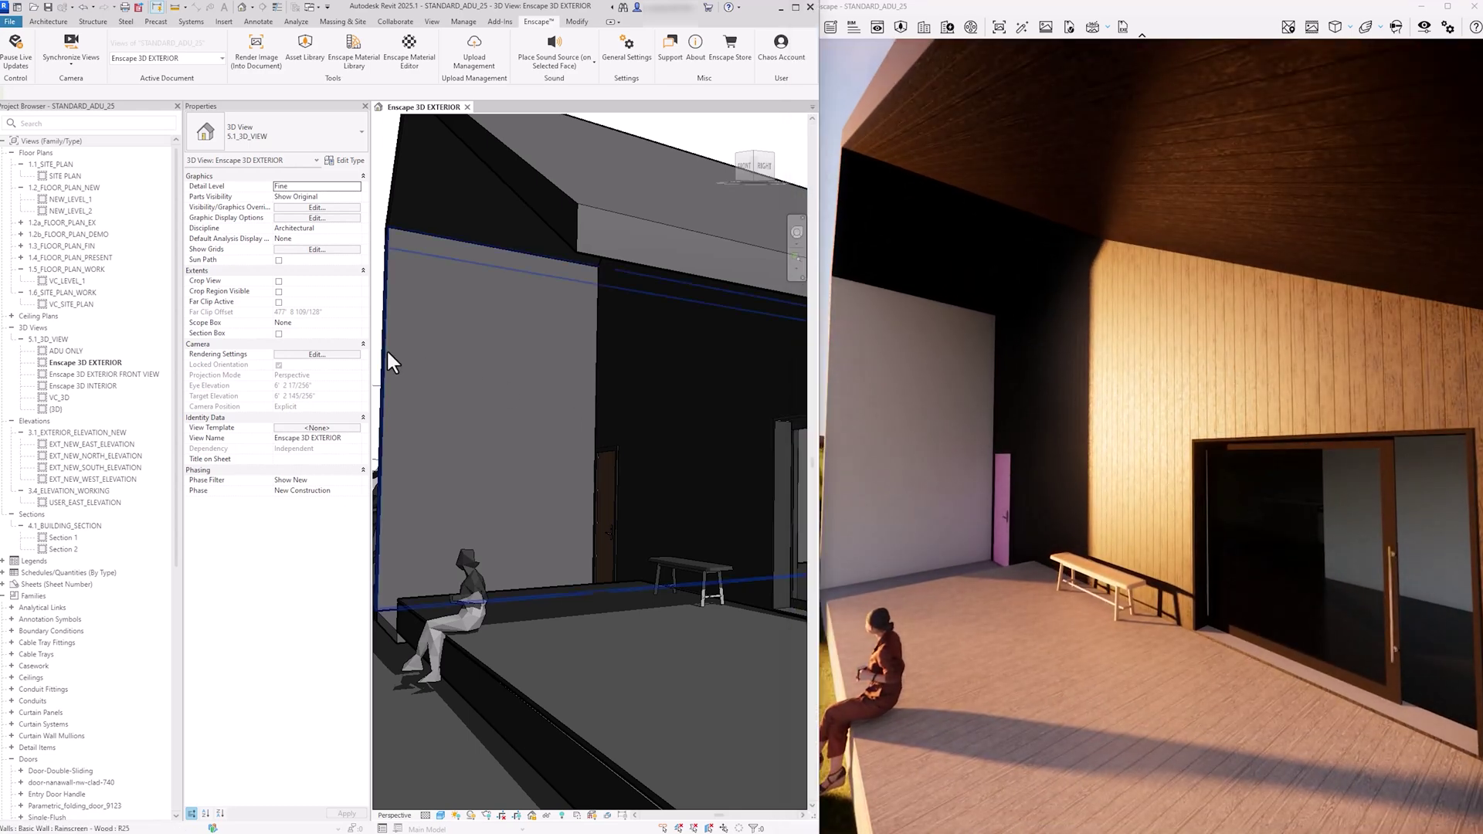
click(382, 355)
click(275, 128)
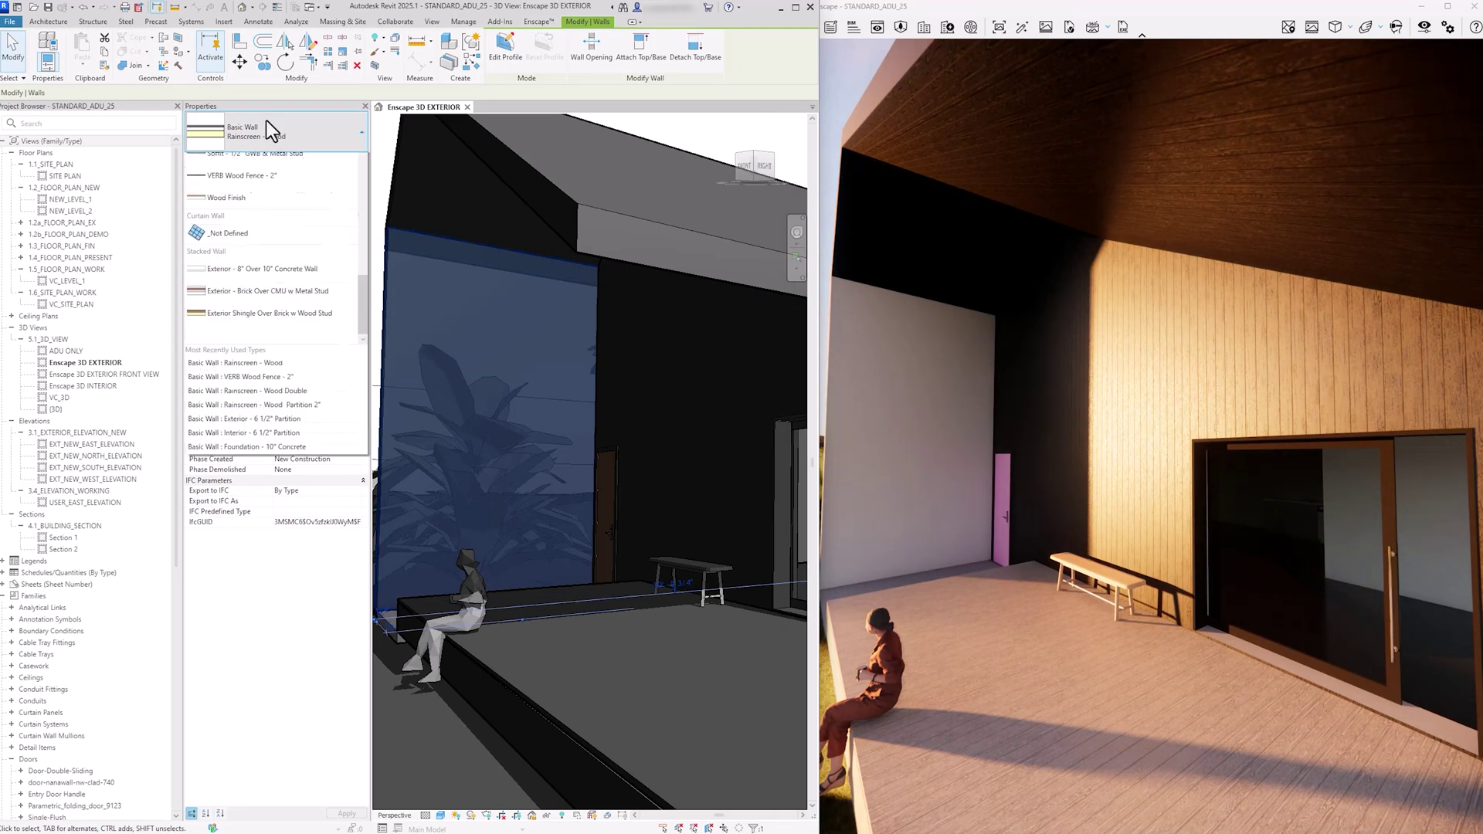
click(277, 230)
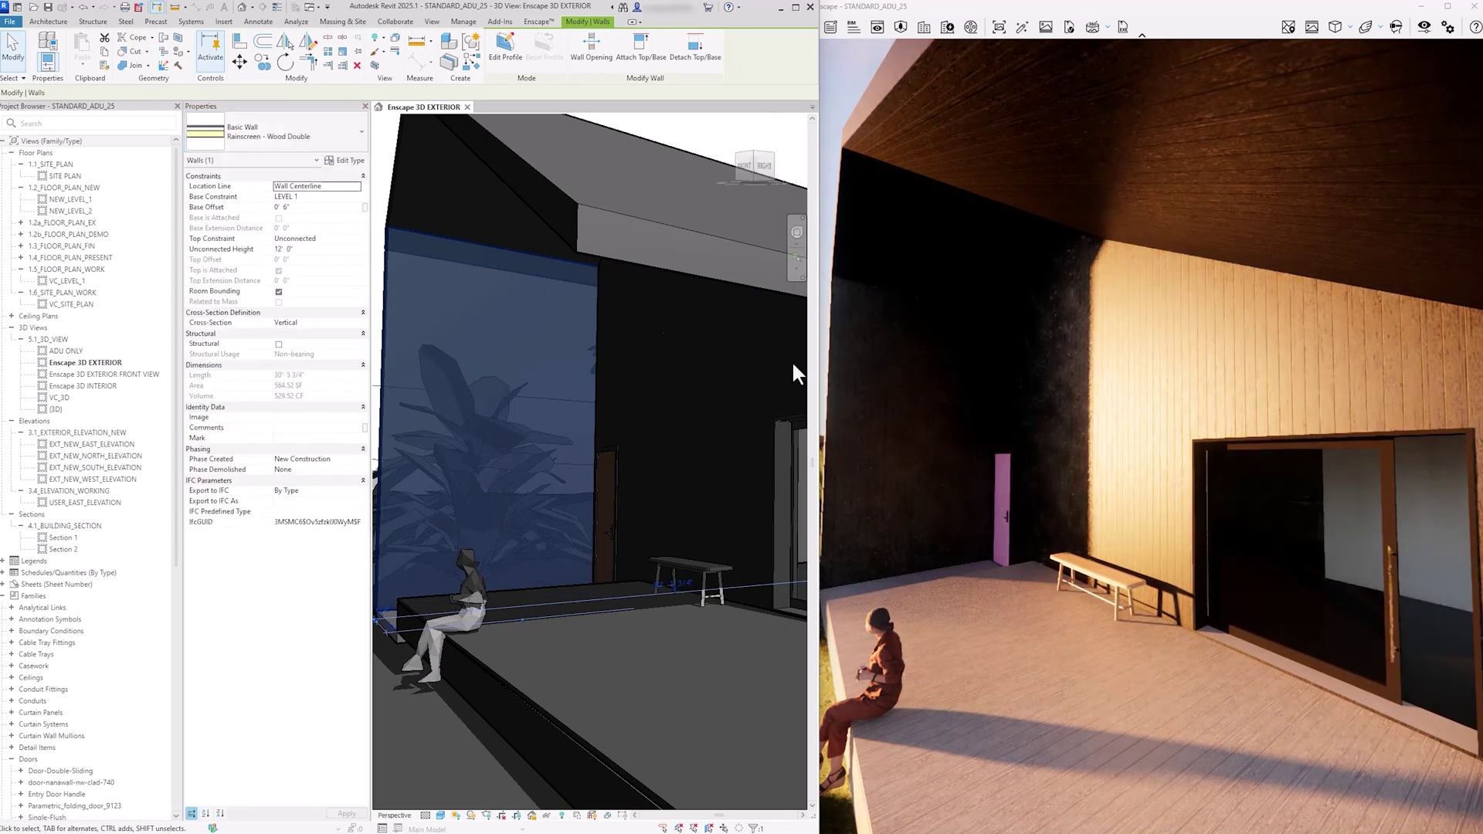
Examine the updated porch wall in a widened Enscape window, backing out until the whole house and deck show.
scroll(957, 538, down, 5)
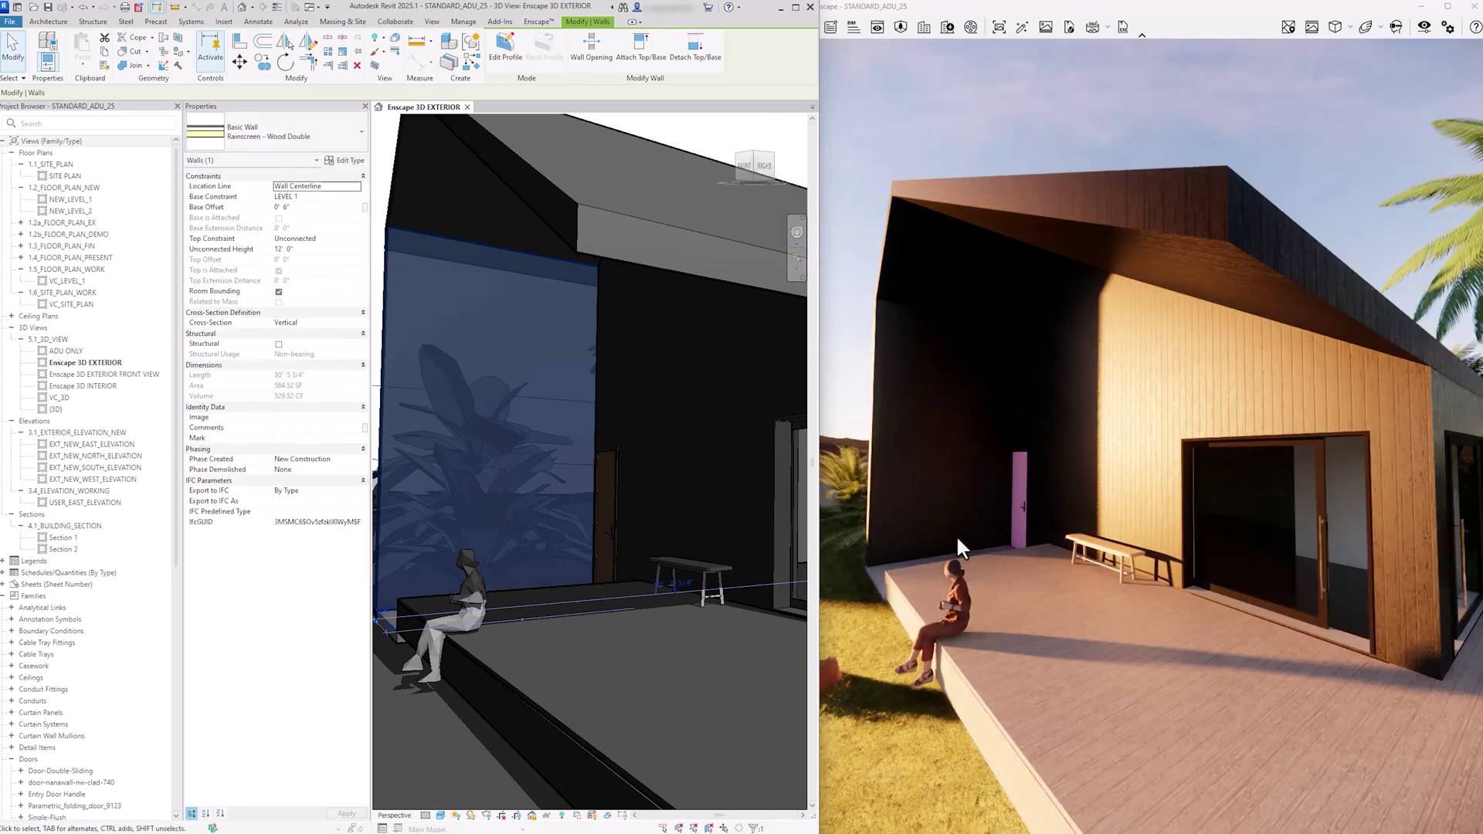
right_drag(993, 569, 946, 564)
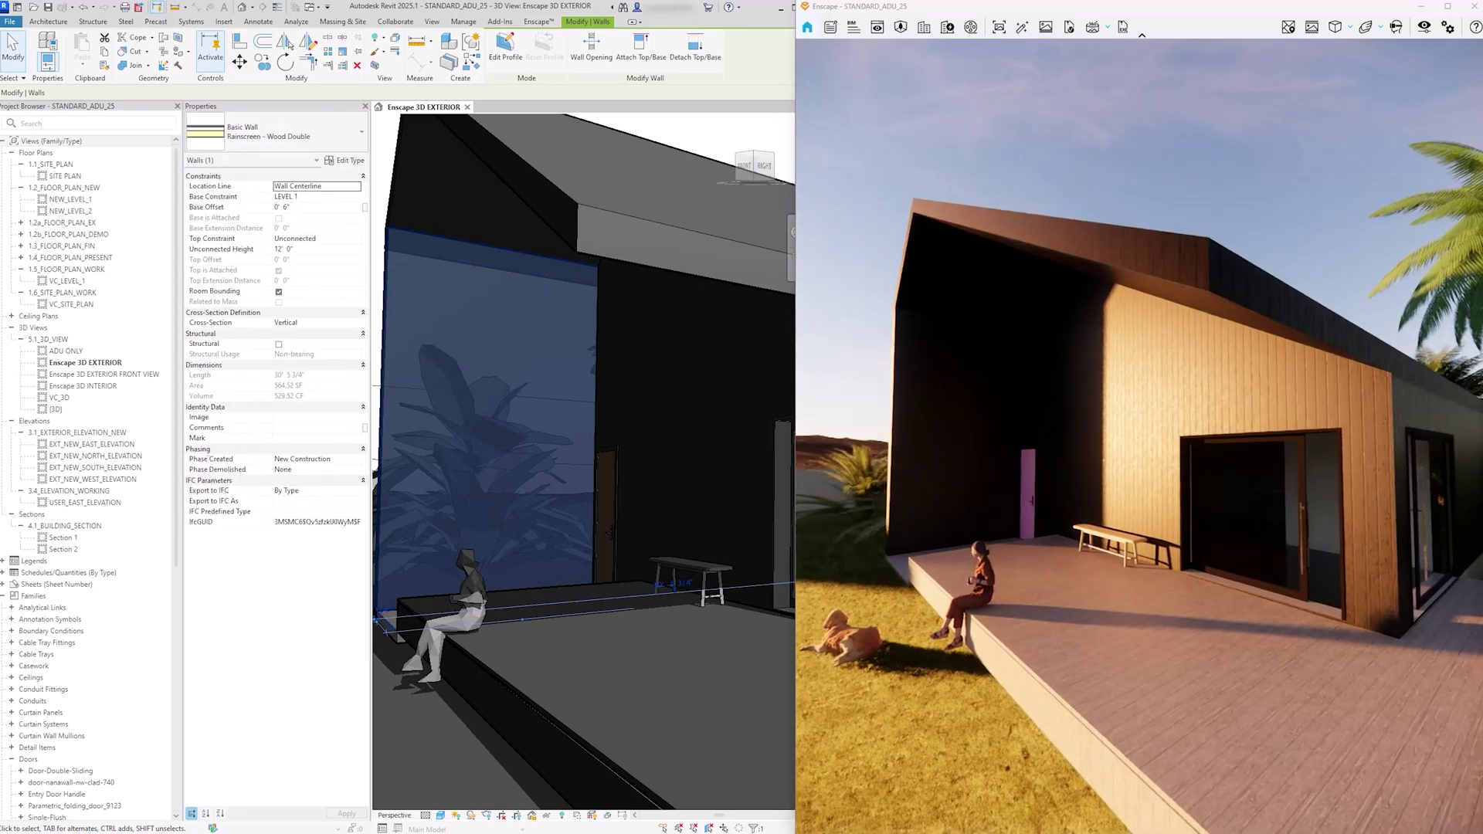
right_drag(958, 468, 938, 465)
drag(796, 398, 763, 438)
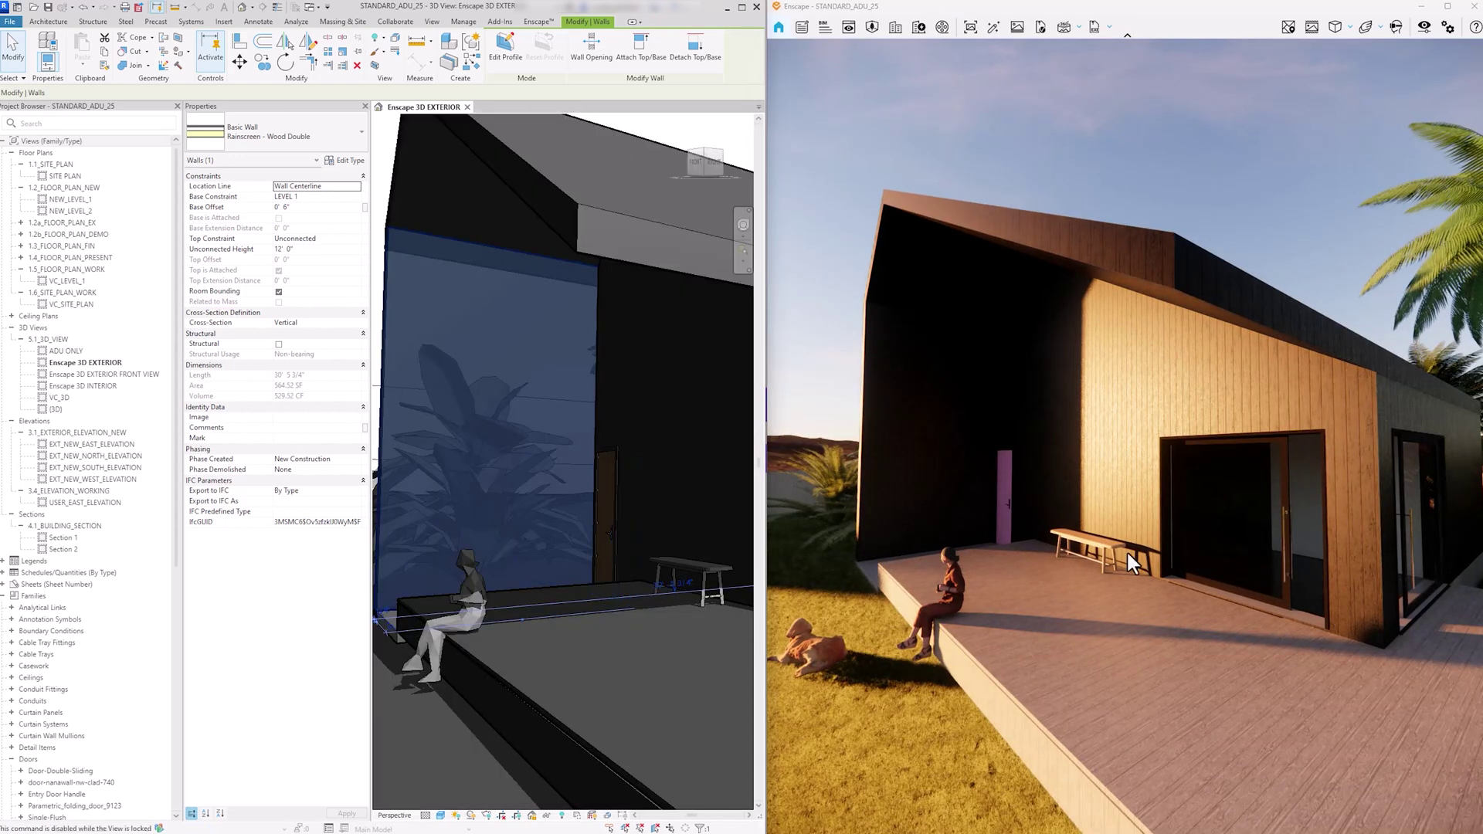
scroll(1139, 549, down, 8)
mouse_move(1160, 604)
right_down()
mouse_move(1132, 649)
mouse_move(1151, 599)
mouse_move(1137, 607)
mouse_move(1167, 580)
mouse_move(1156, 604)
right_up()
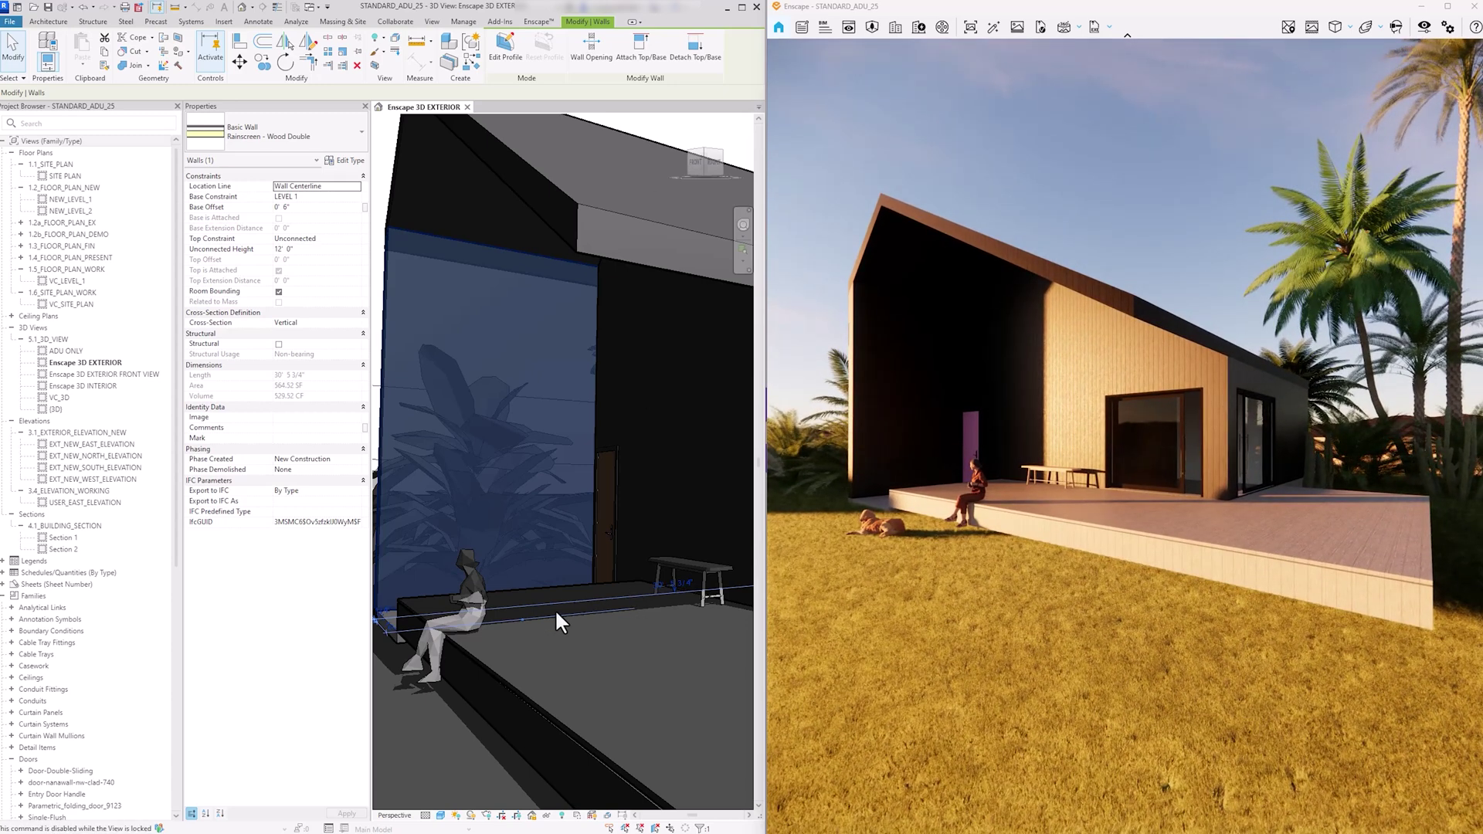
Deselect the wall in Revit, pause Enscape's live updates, and toggle Synchronize Views.
key(Escape)
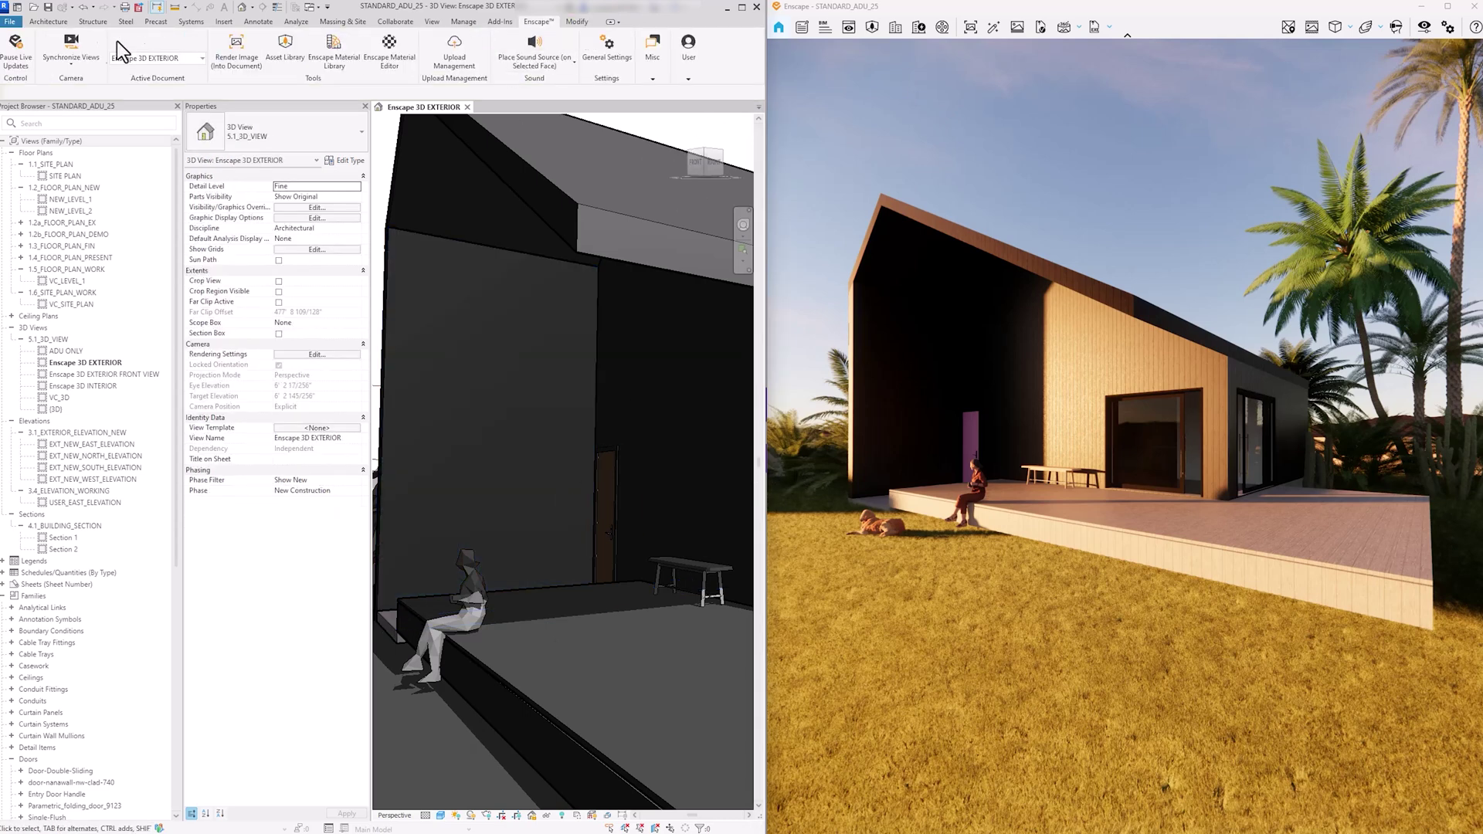
click(21, 61)
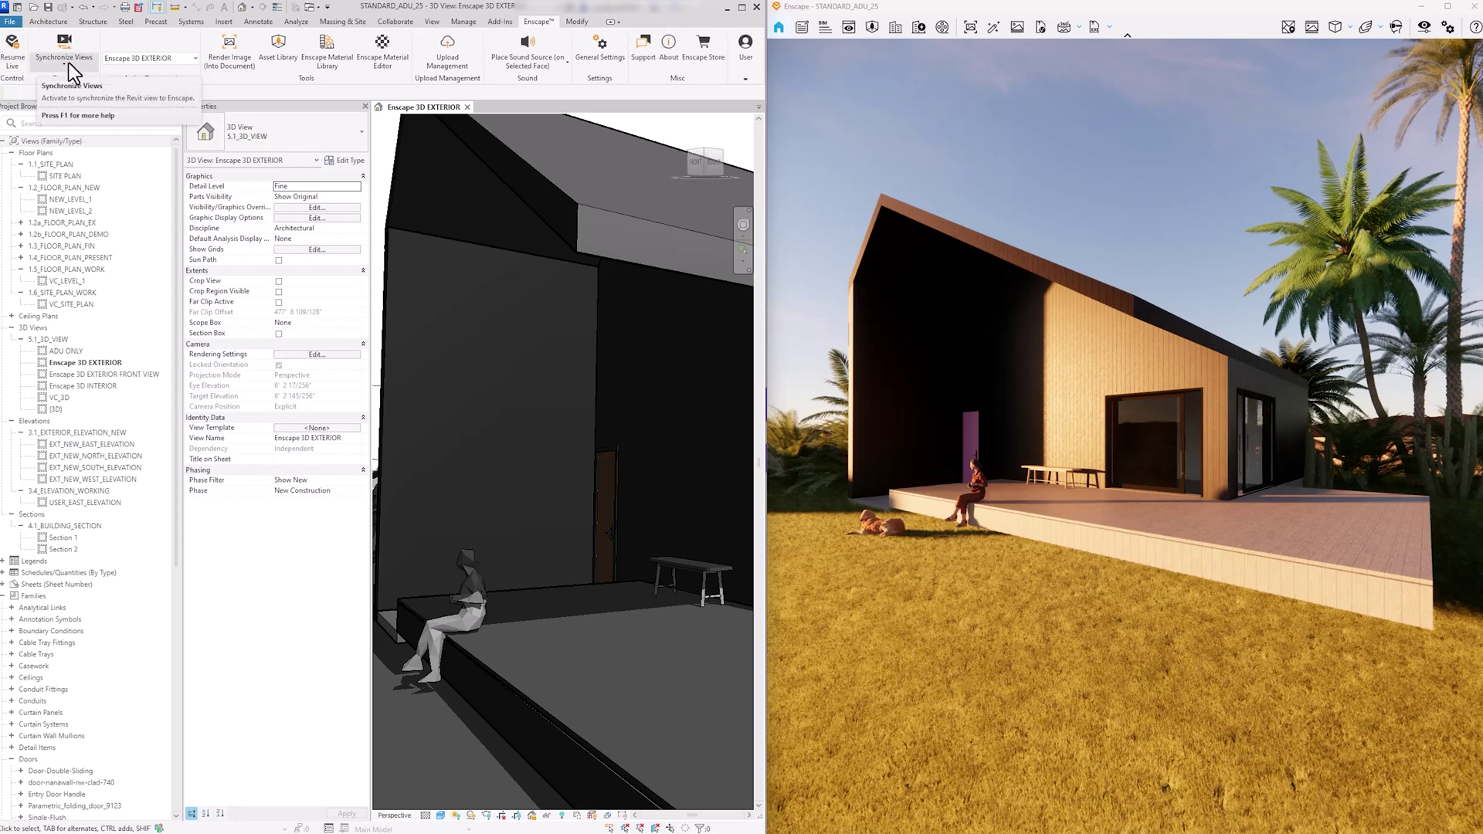
click(68, 63)
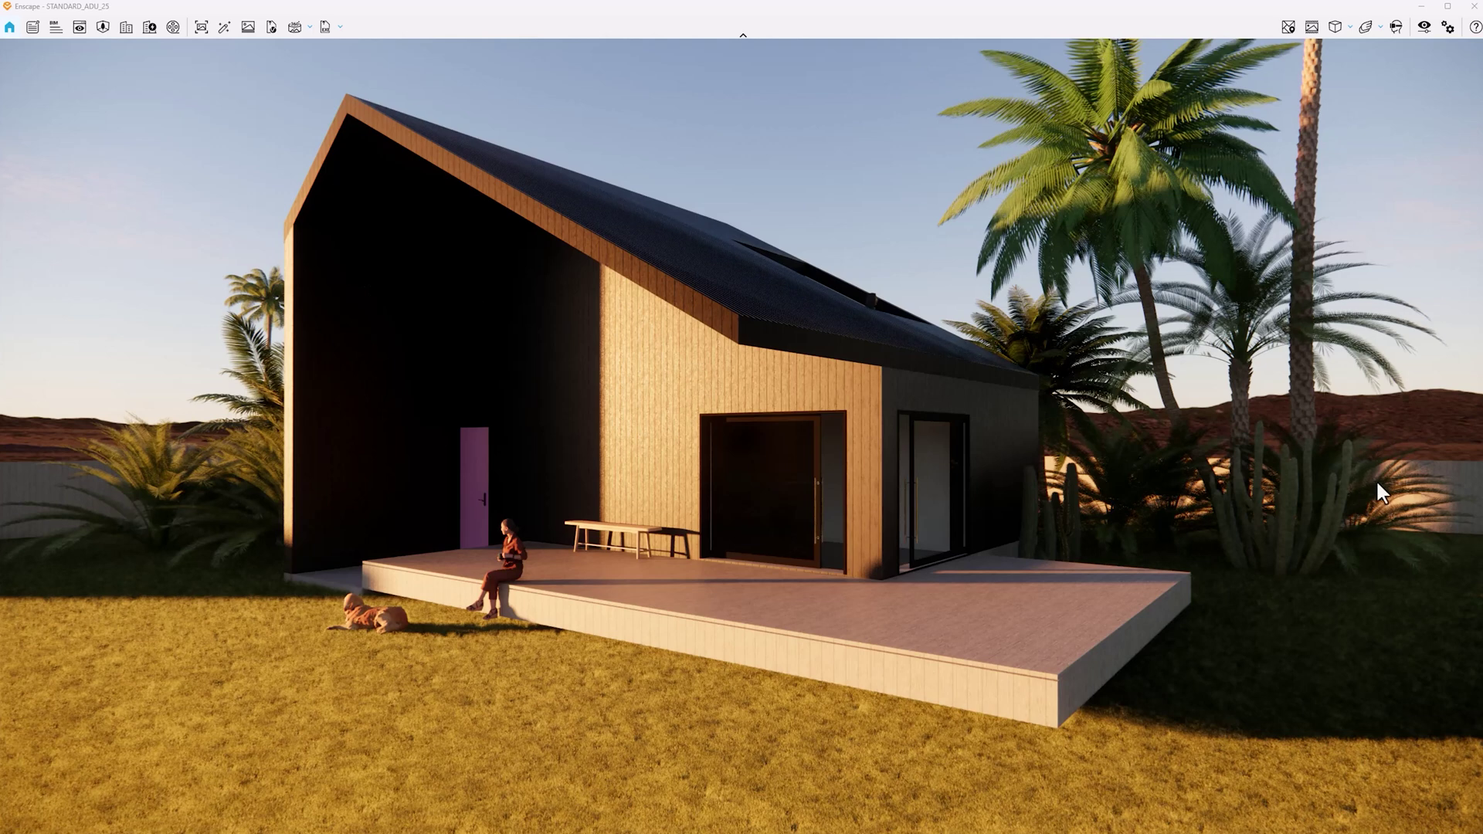
Open Enscape's View Management and walk the camera back and forth in front of the house.
click(75, 34)
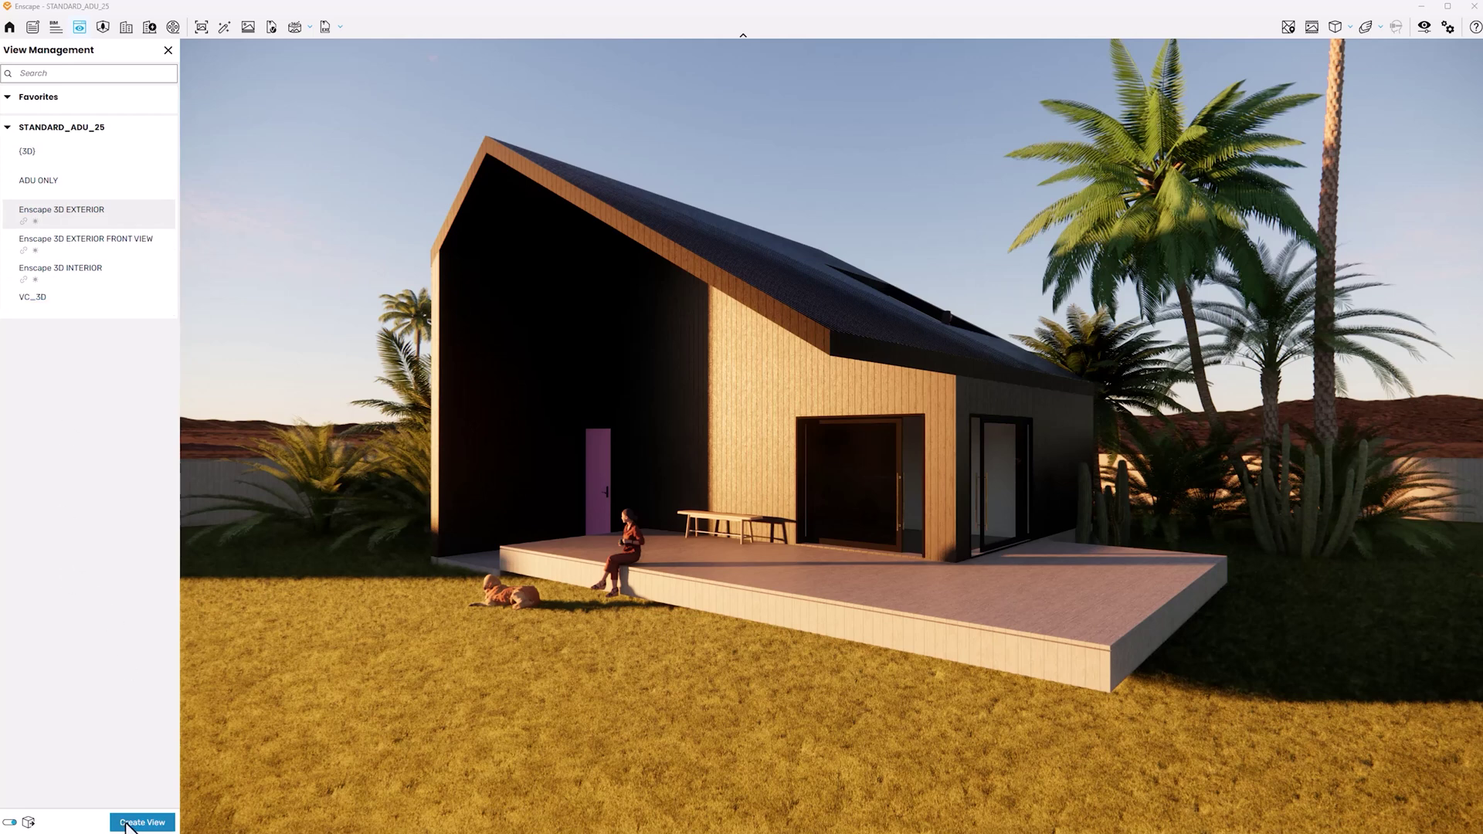
key(w)
key(s)
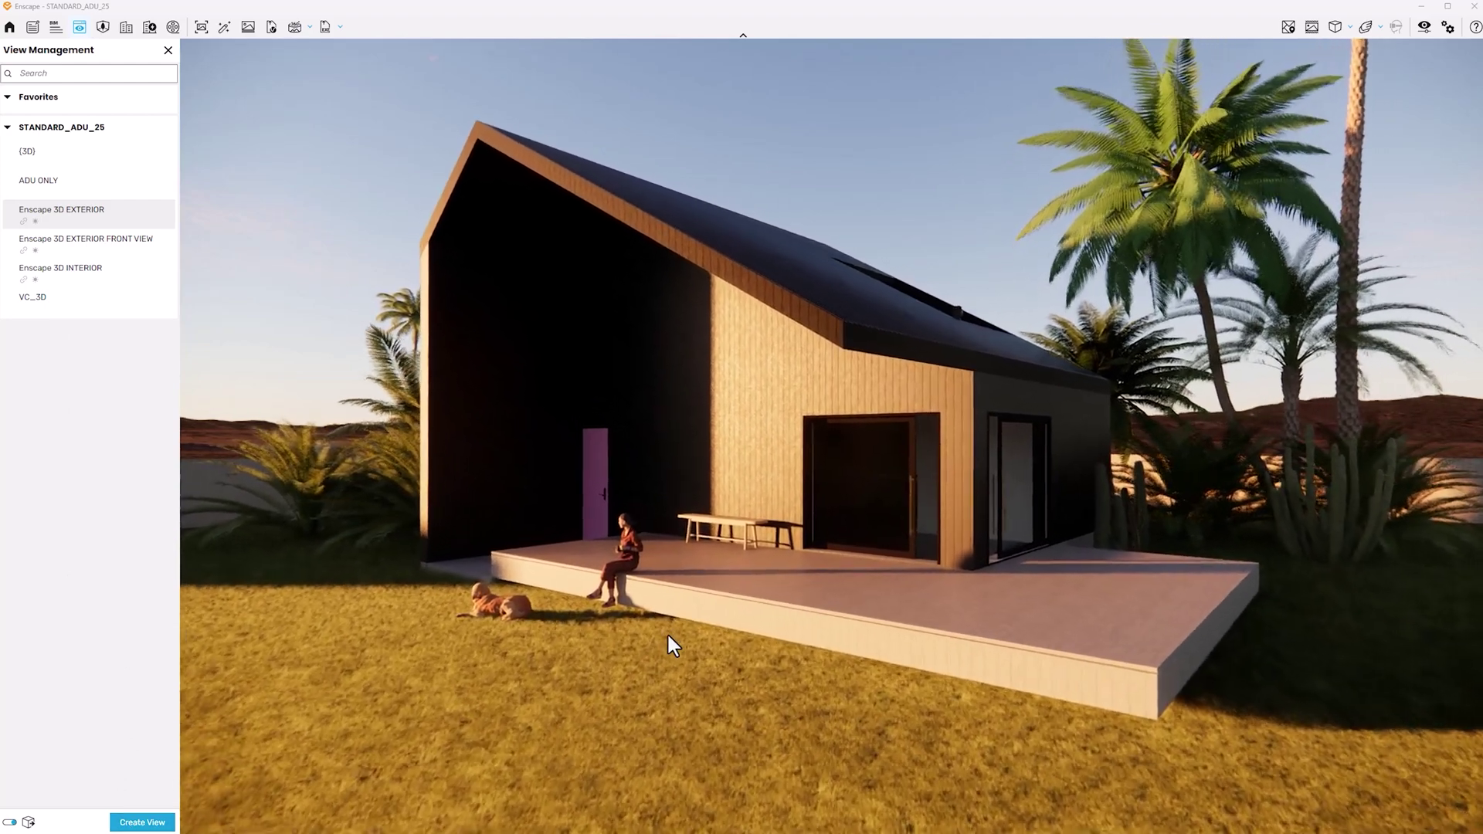
key(w)
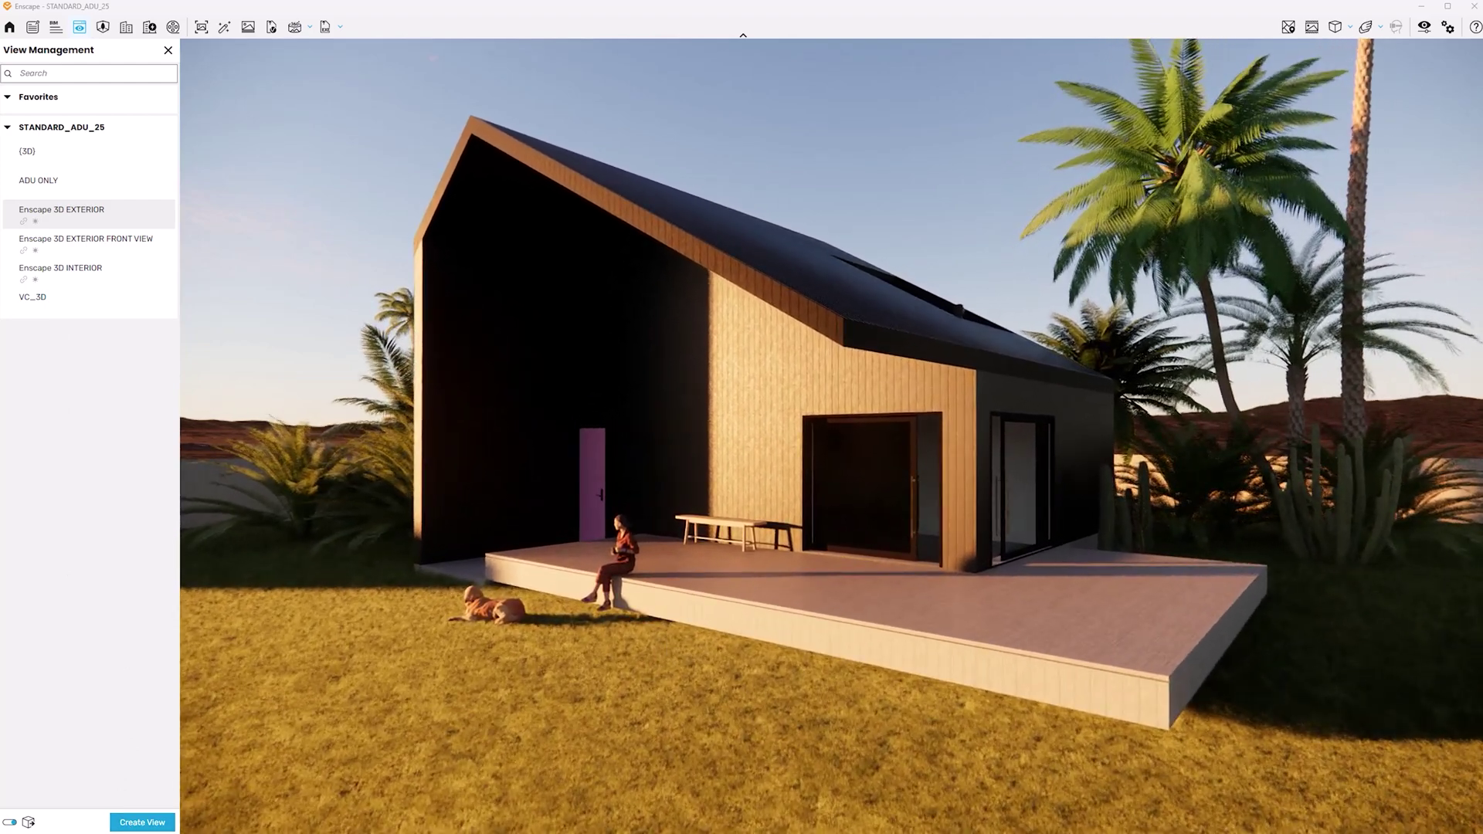
key(w)
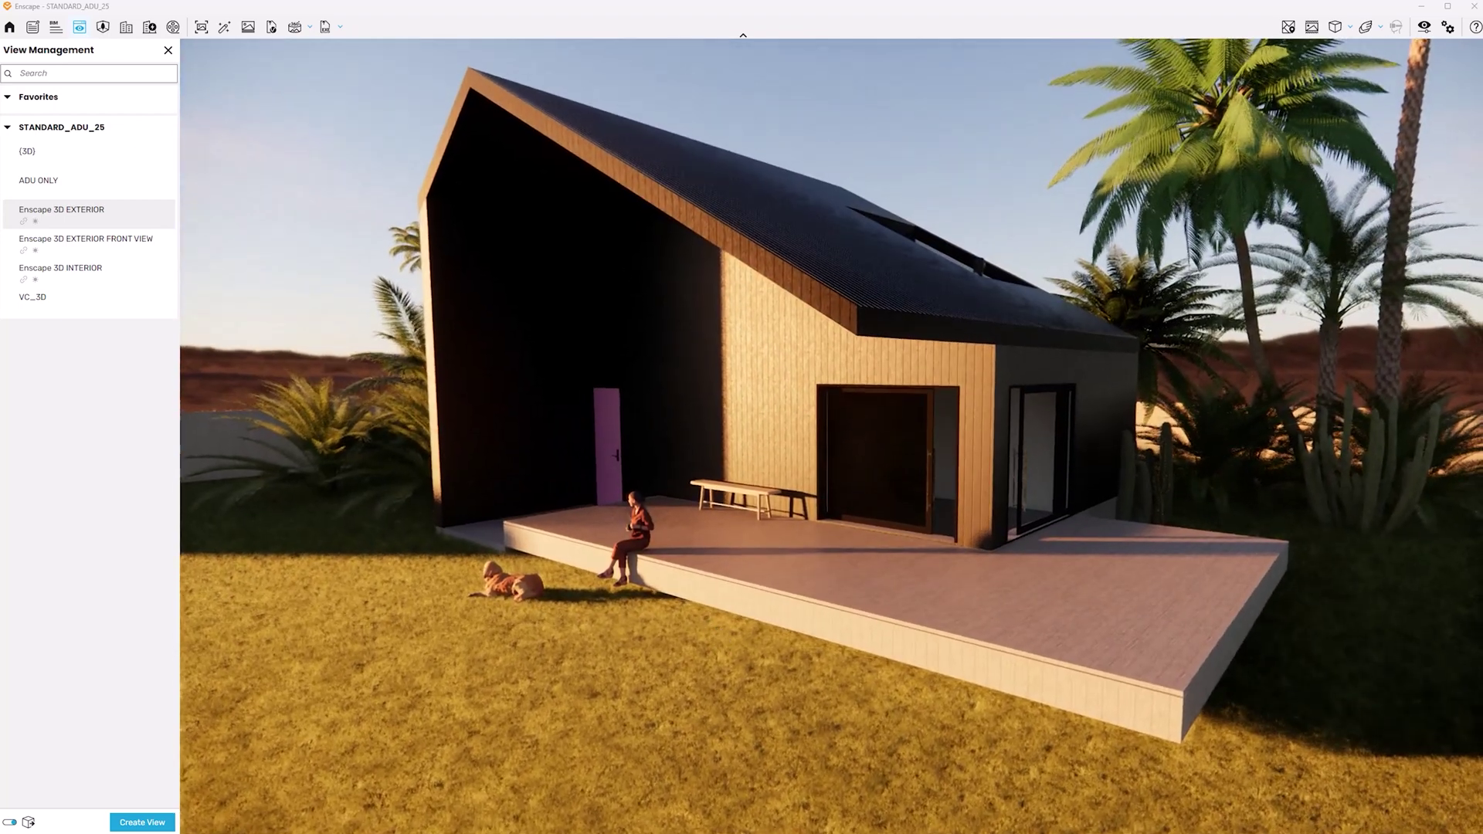
key(w)
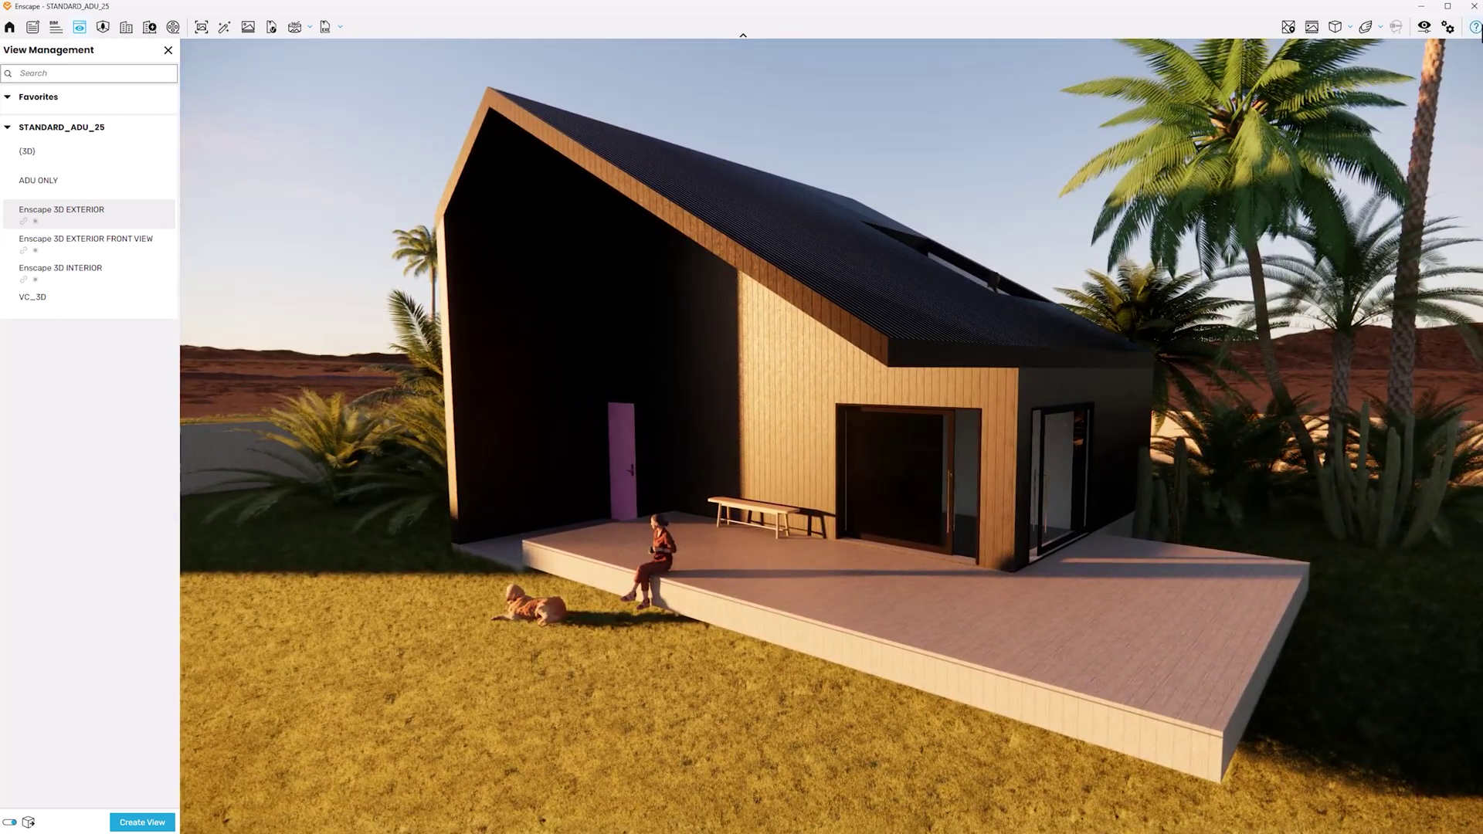
Show the Enscape controls help and try moving and orbiting to a low view across the deck.
key(h)
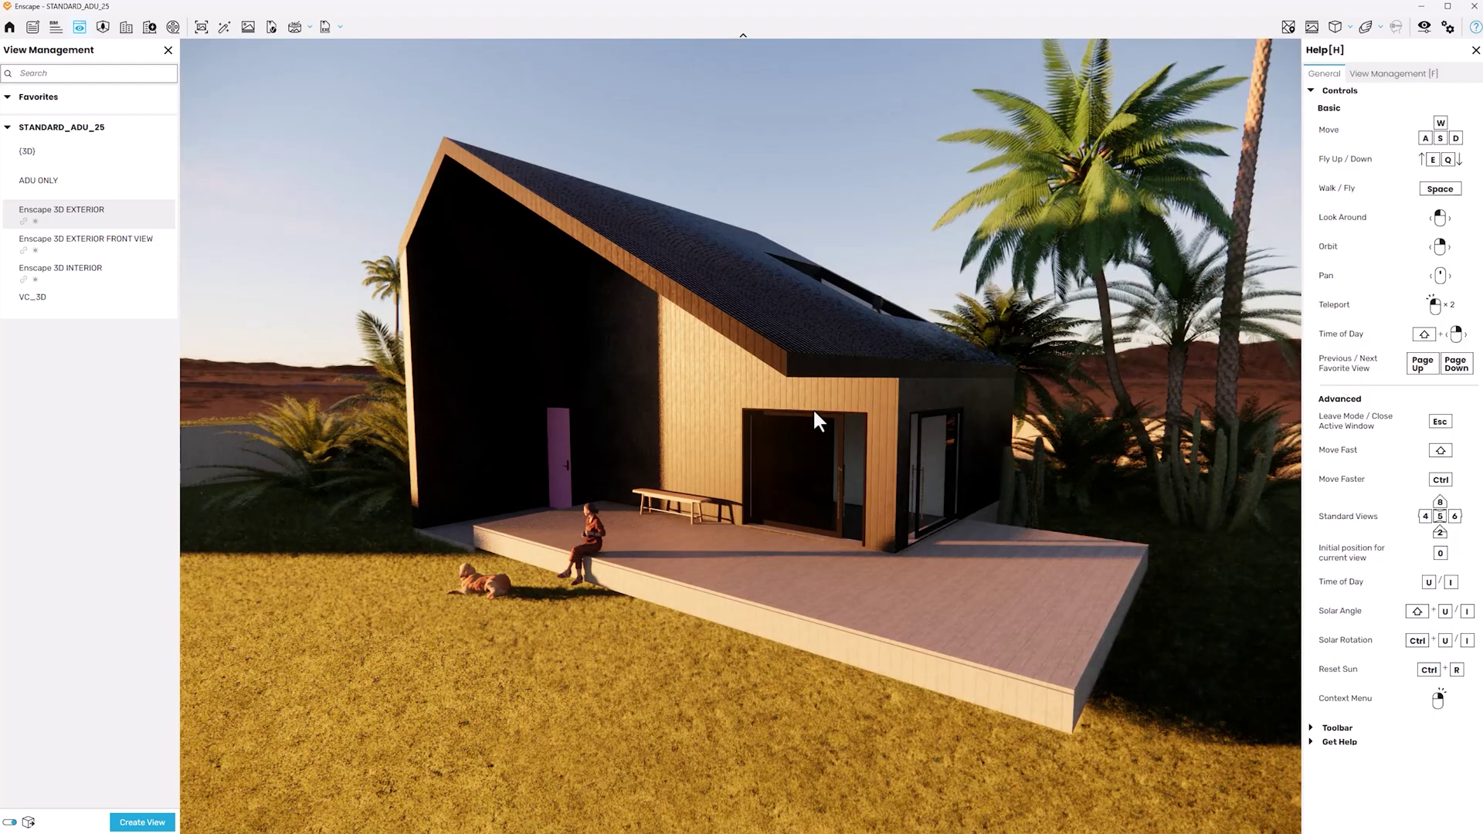
key(s)
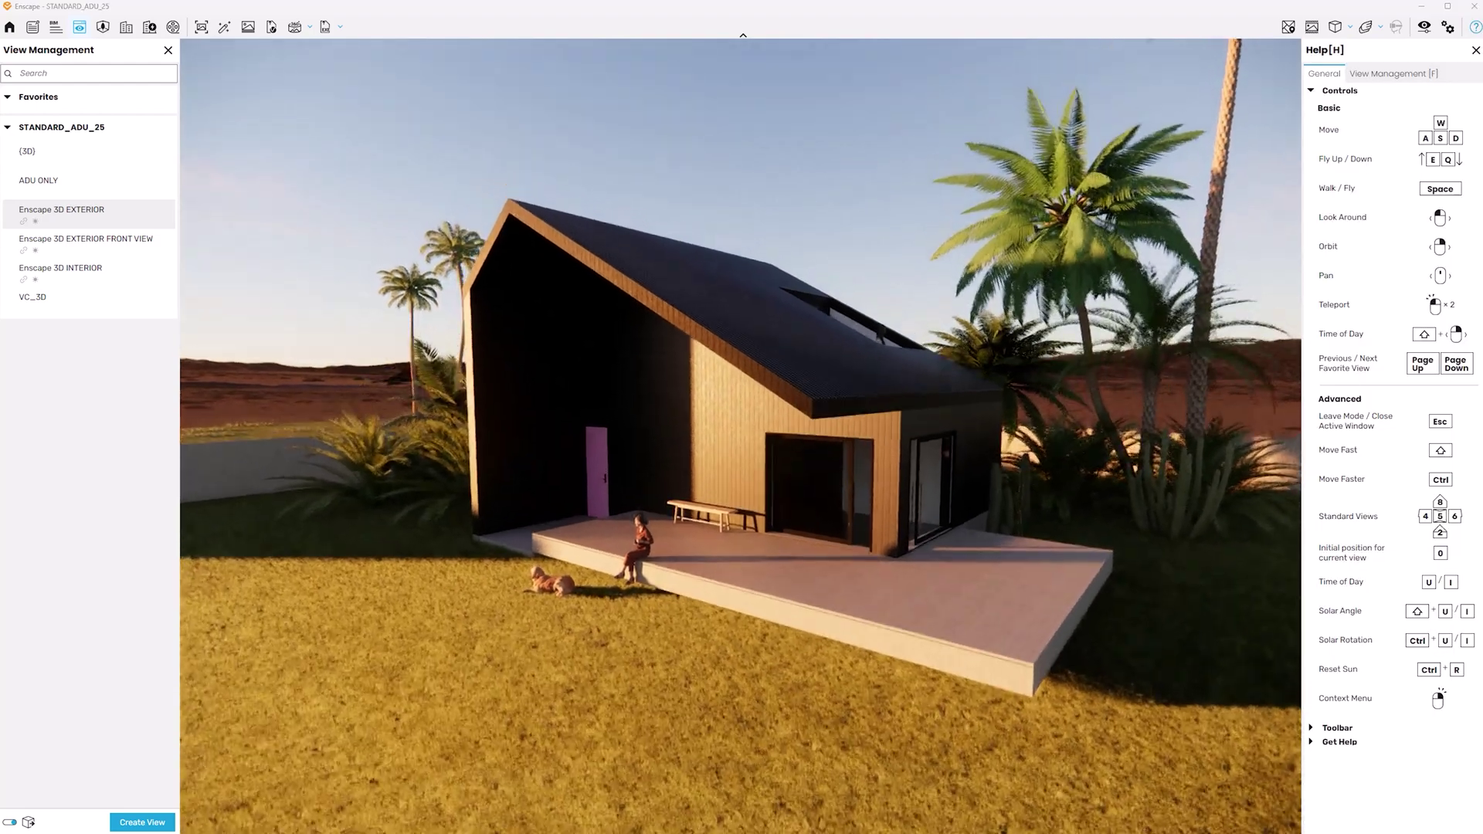
right_drag(886, 534, 889, 463)
scroll(1027, 527, down, 3)
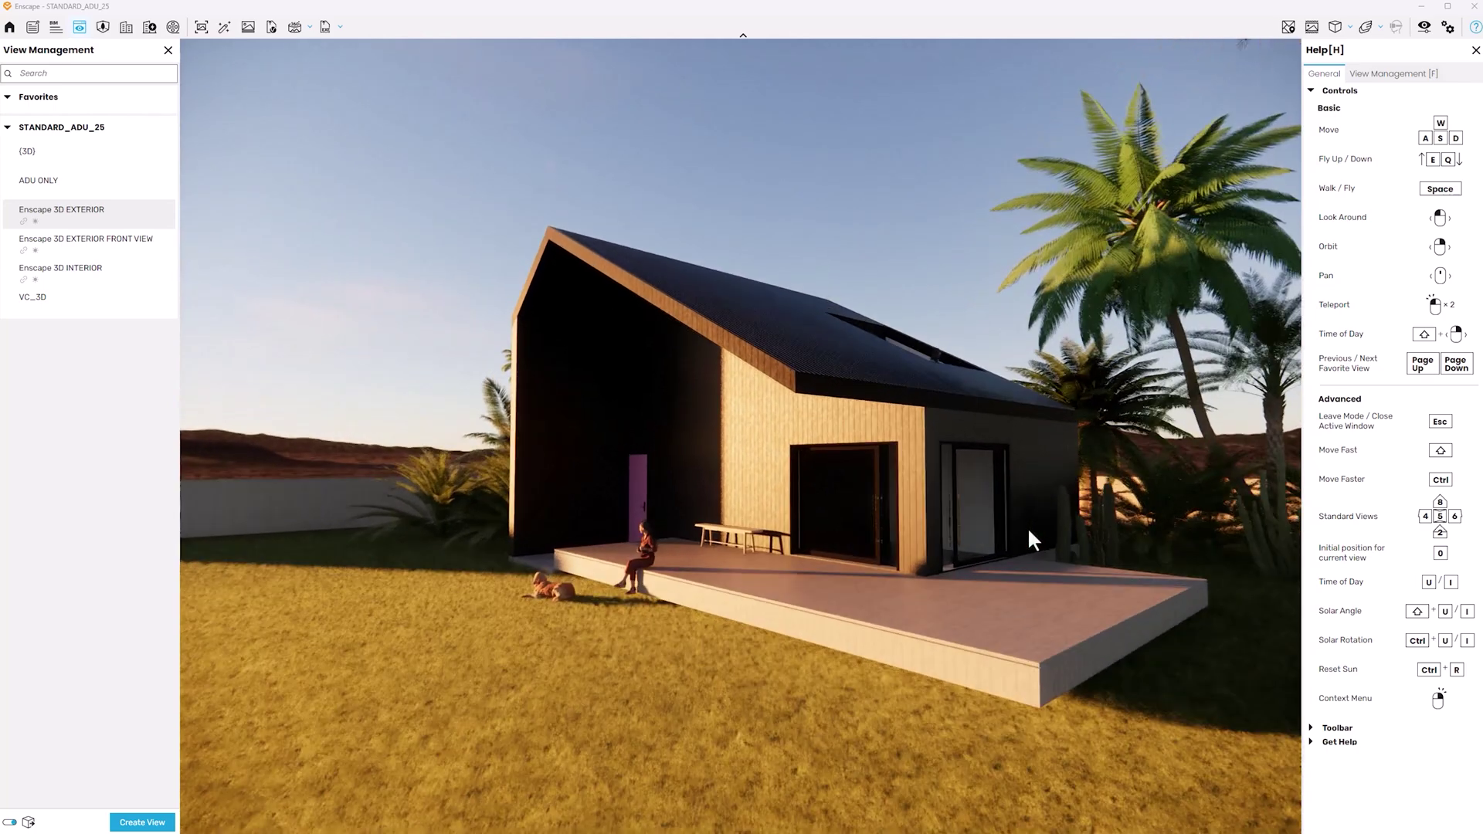
right_drag(1031, 553, 1082, 572)
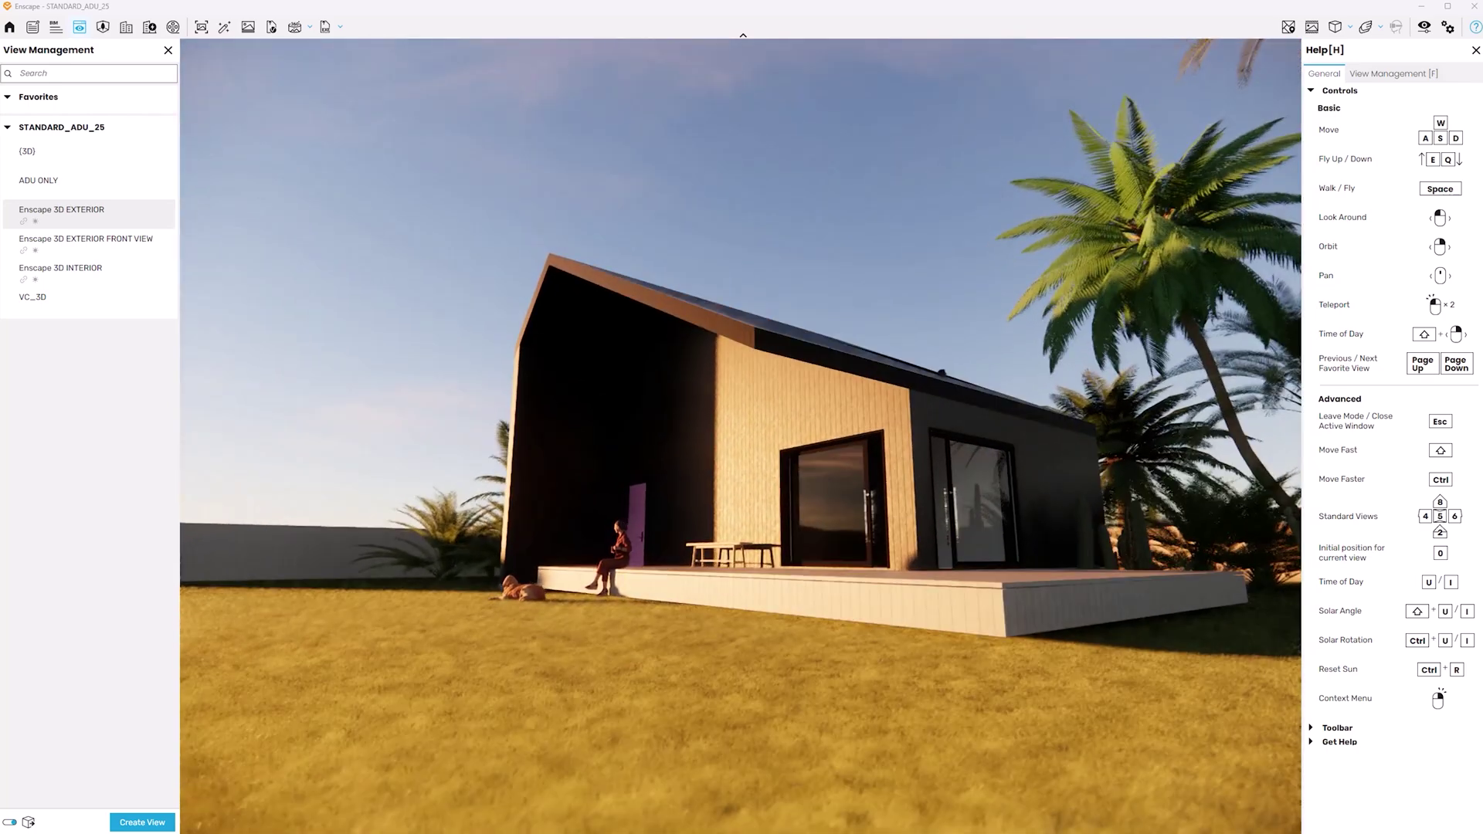
key(w)
scroll(1019, 637, down, 3)
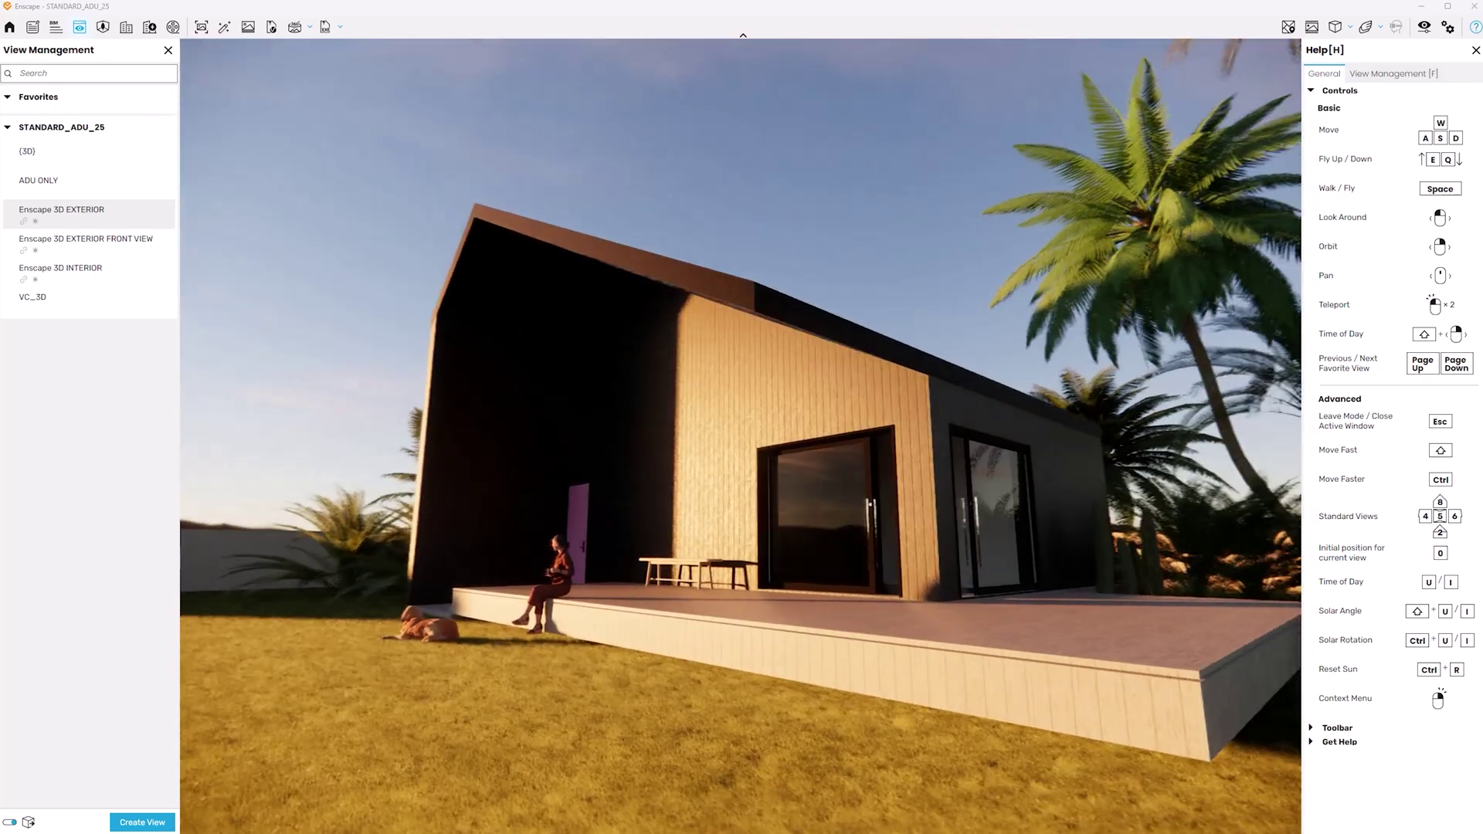
Begin creating a new Enscape view with the camera framed on the deck's front corner.
click(147, 822)
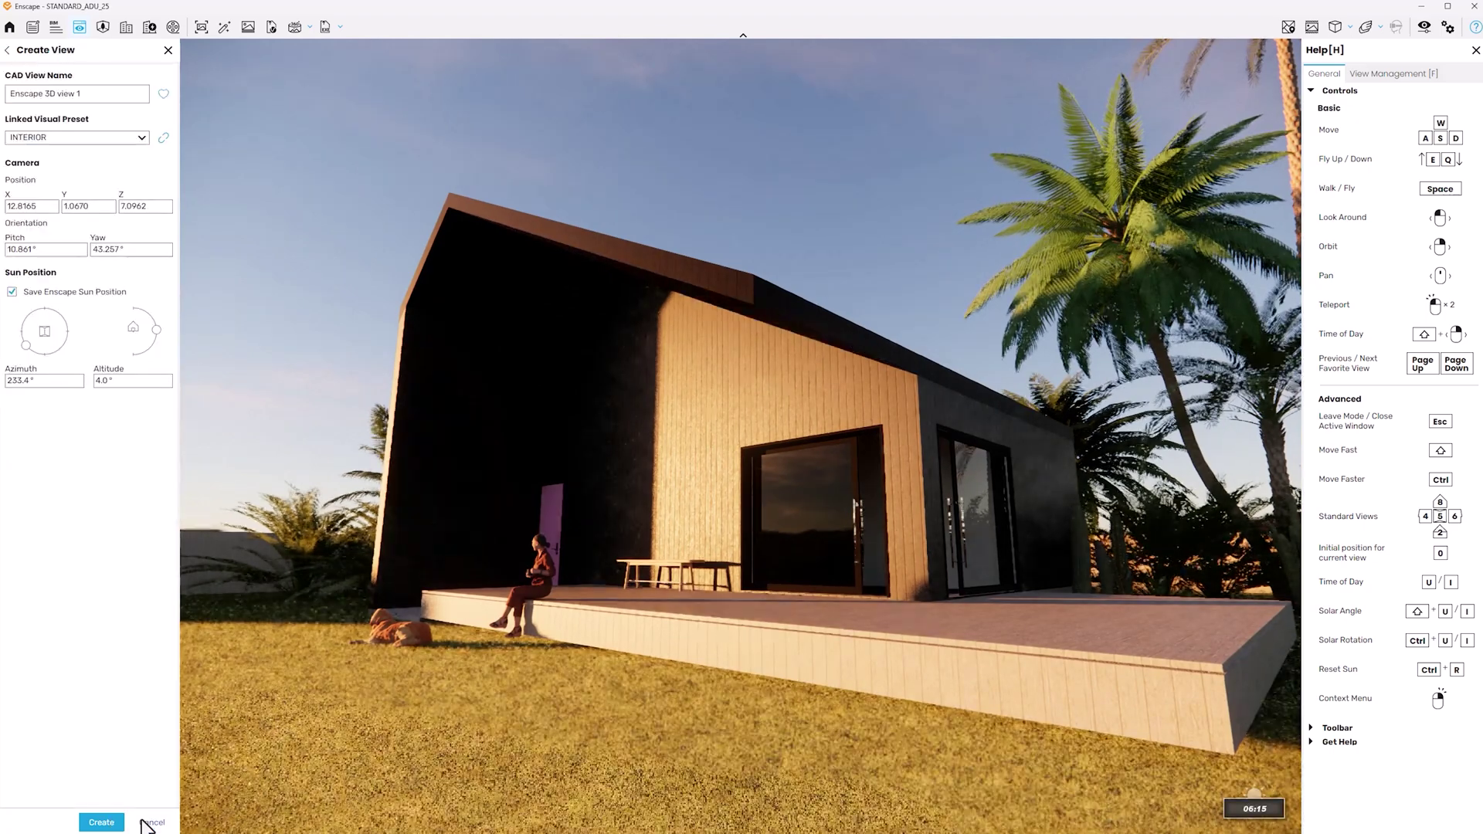
scroll(1054, 648, down, 5)
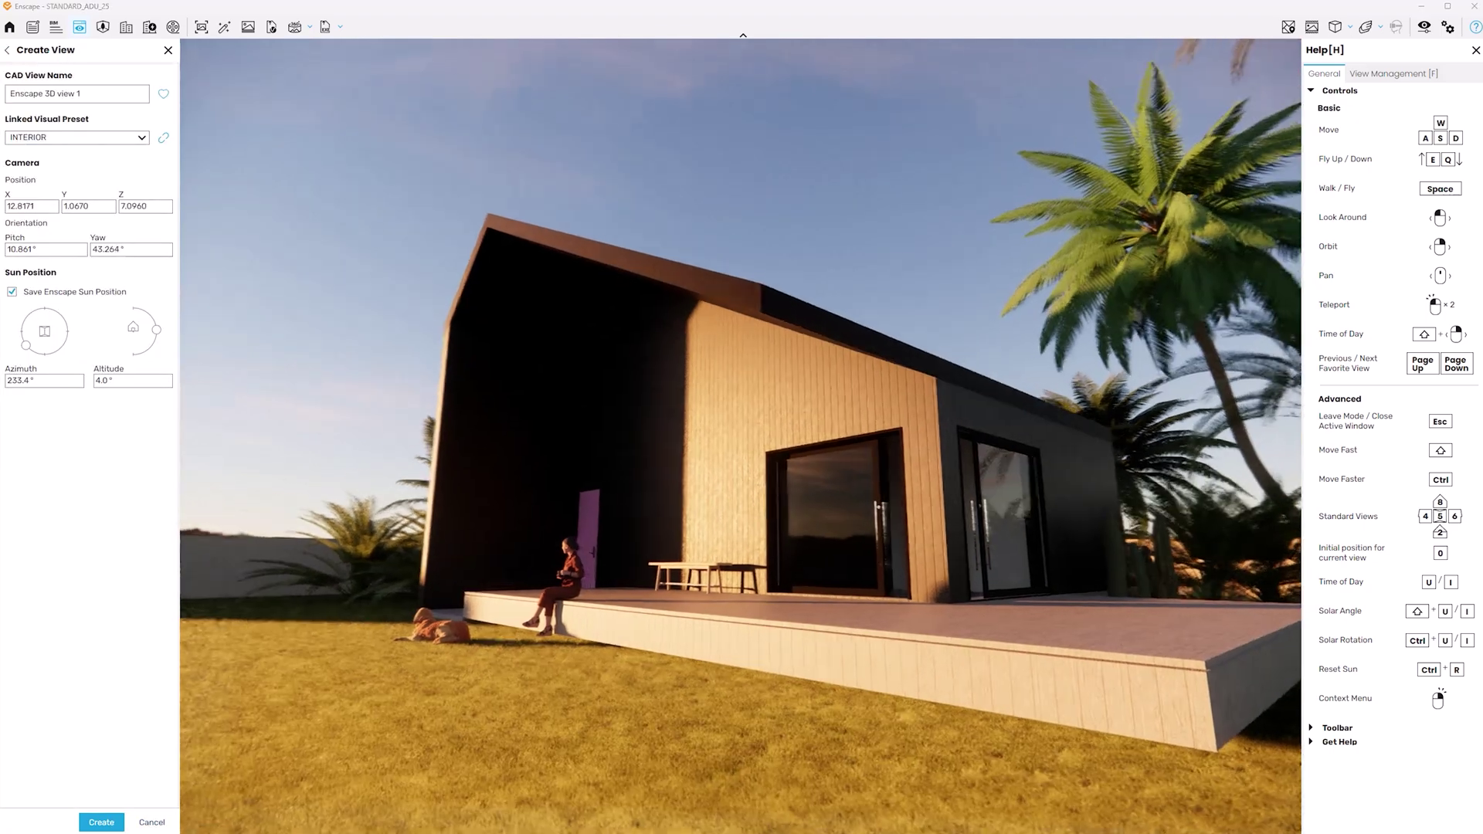
right_drag(1035, 648, 1124, 658)
middle_drag(1125, 658, 1044, 650)
right_drag(1043, 649, 1016, 656)
middle_drag(1015, 656, 950, 687)
right_drag(950, 687, 946, 707)
scroll(928, 720, down, 3)
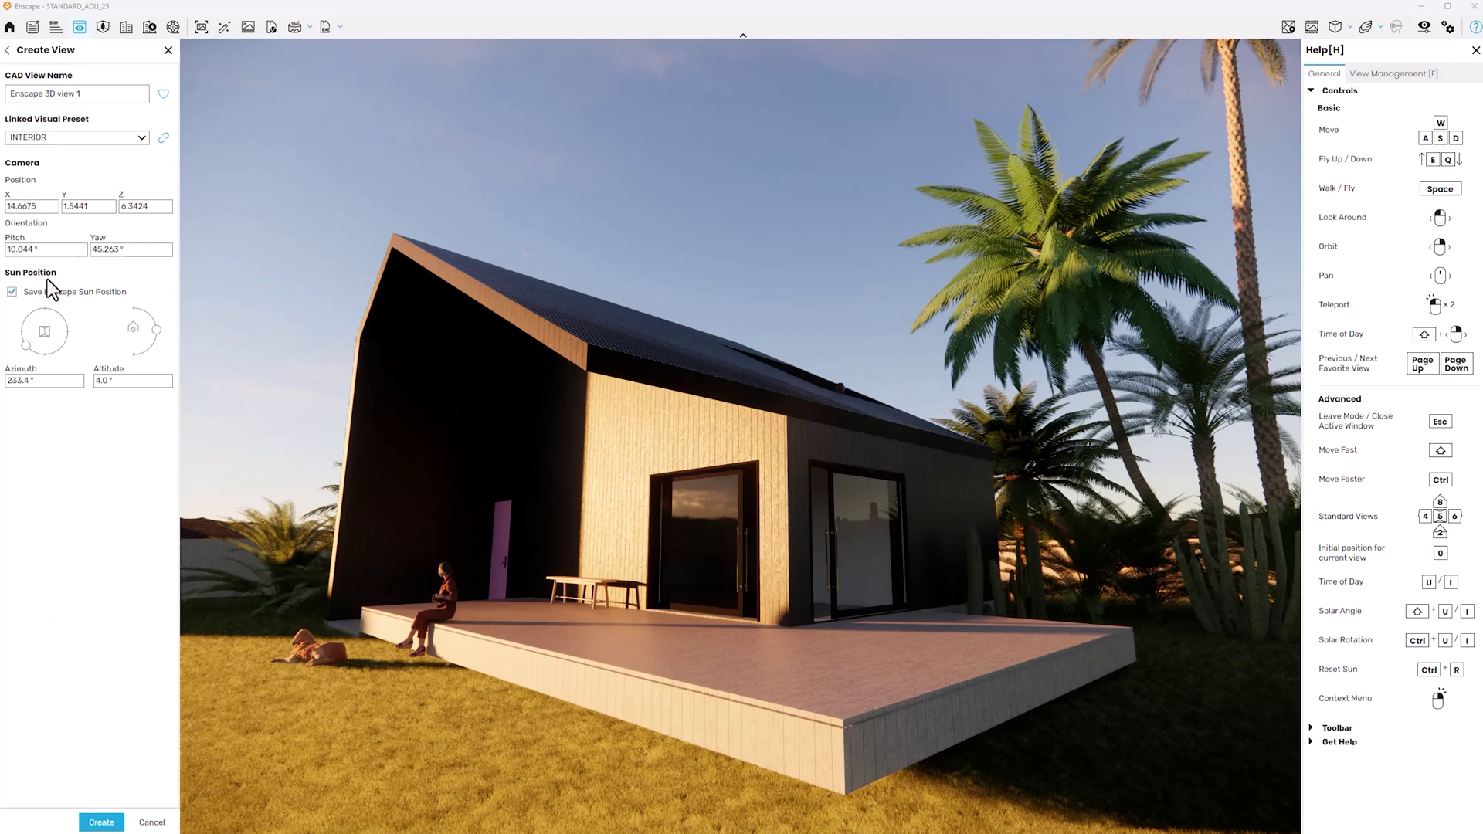
right_drag(677, 630, 591, 634)
Set the sun azimuth to about 157.6°, raise the sun's altitude, and cancel creating the new view.
mouse_move(27, 349)
mouse_down()
mouse_move(67, 346)
mouse_move(45, 357)
mouse_move(27, 343)
mouse_move(52, 352)
mouse_up()
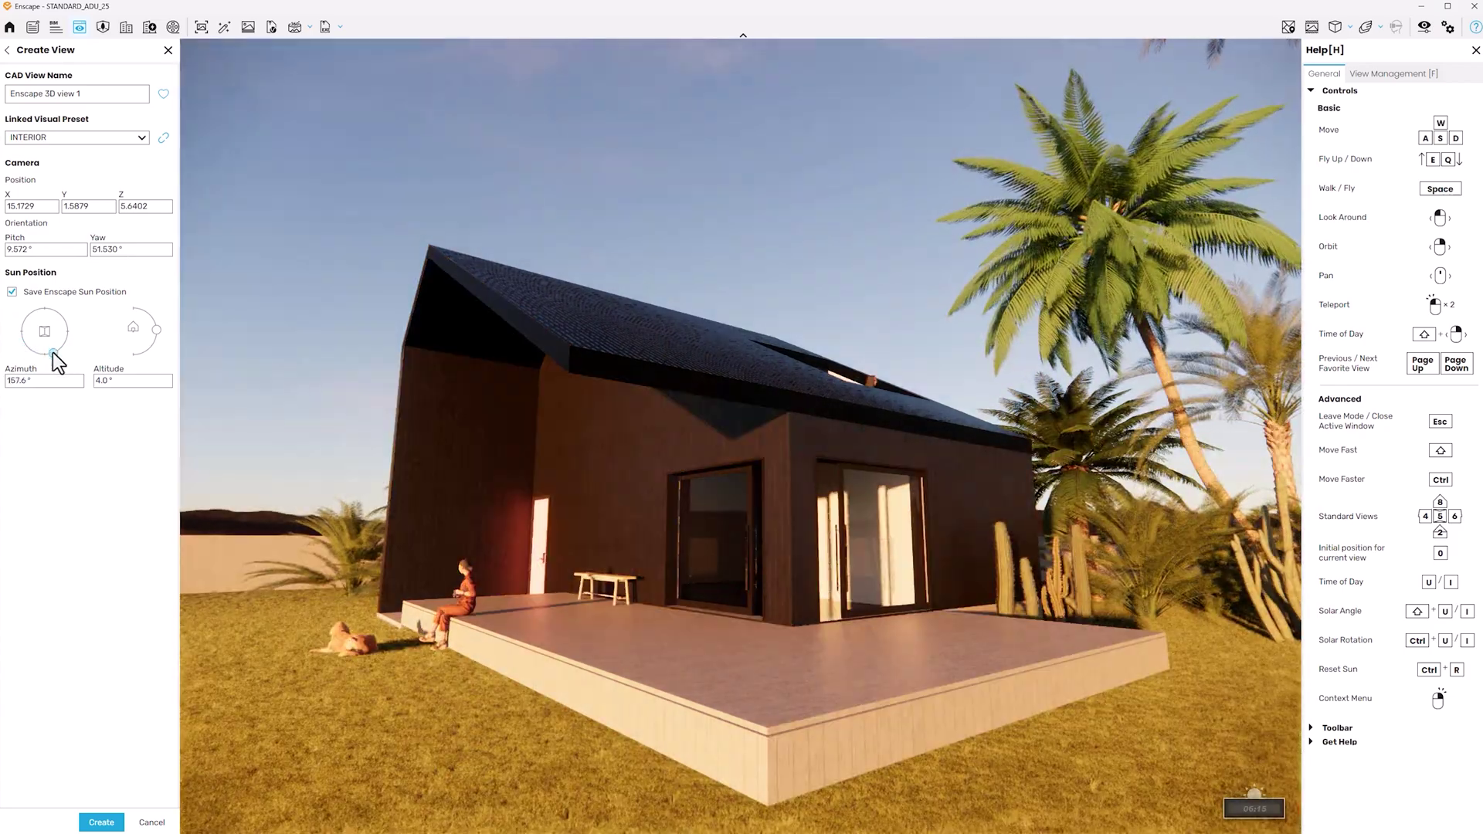
mouse_move(158, 332)
mouse_down()
mouse_move(159, 344)
mouse_move(156, 329)
mouse_up()
click(150, 823)
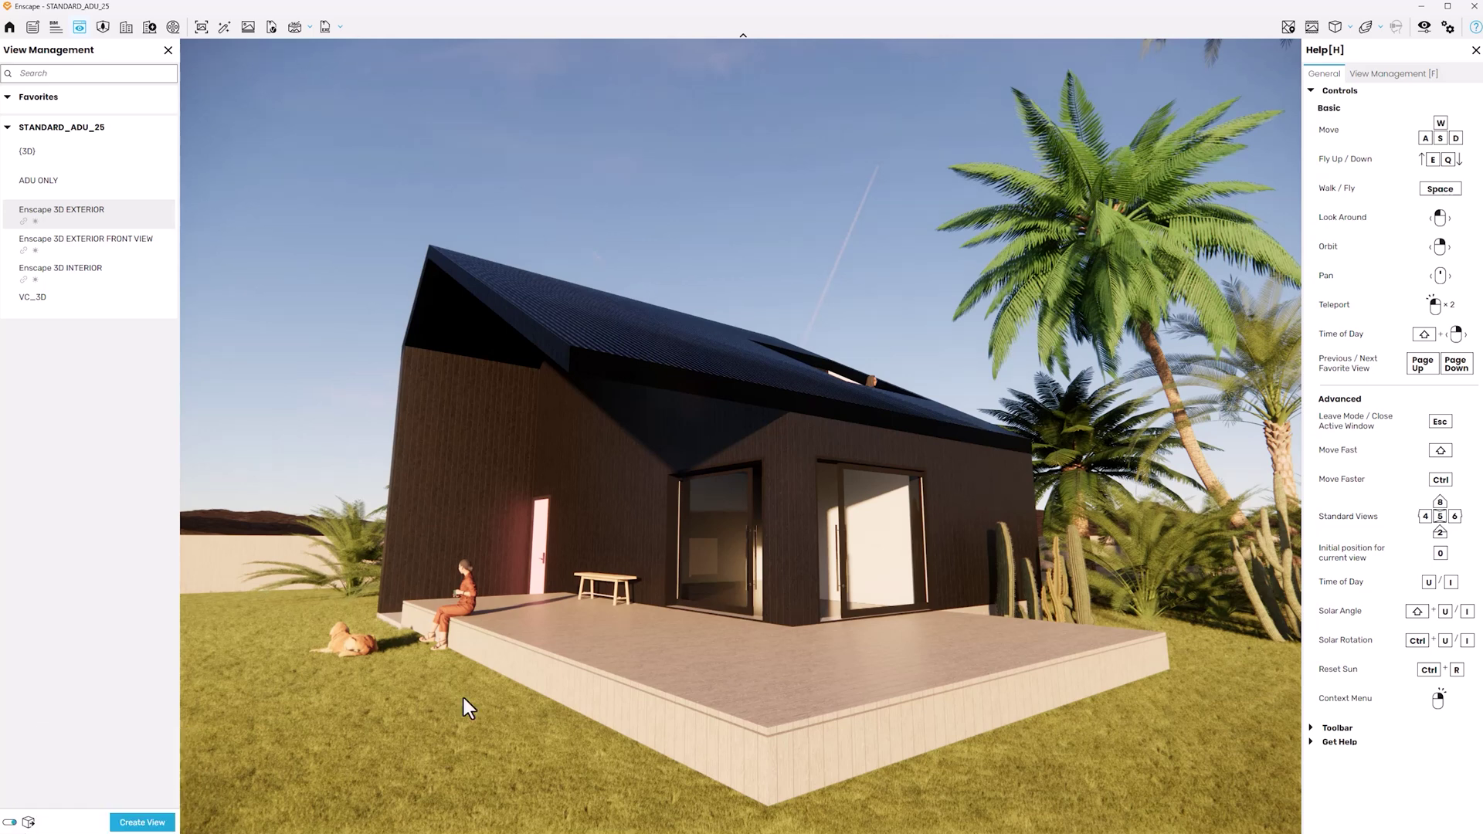
Switch the exterior camera from a low angle on the deck corner to Two-Point projection.
right_drag(674, 669, 729, 685)
middle_drag(728, 685, 765, 687)
right_drag(765, 688, 775, 675)
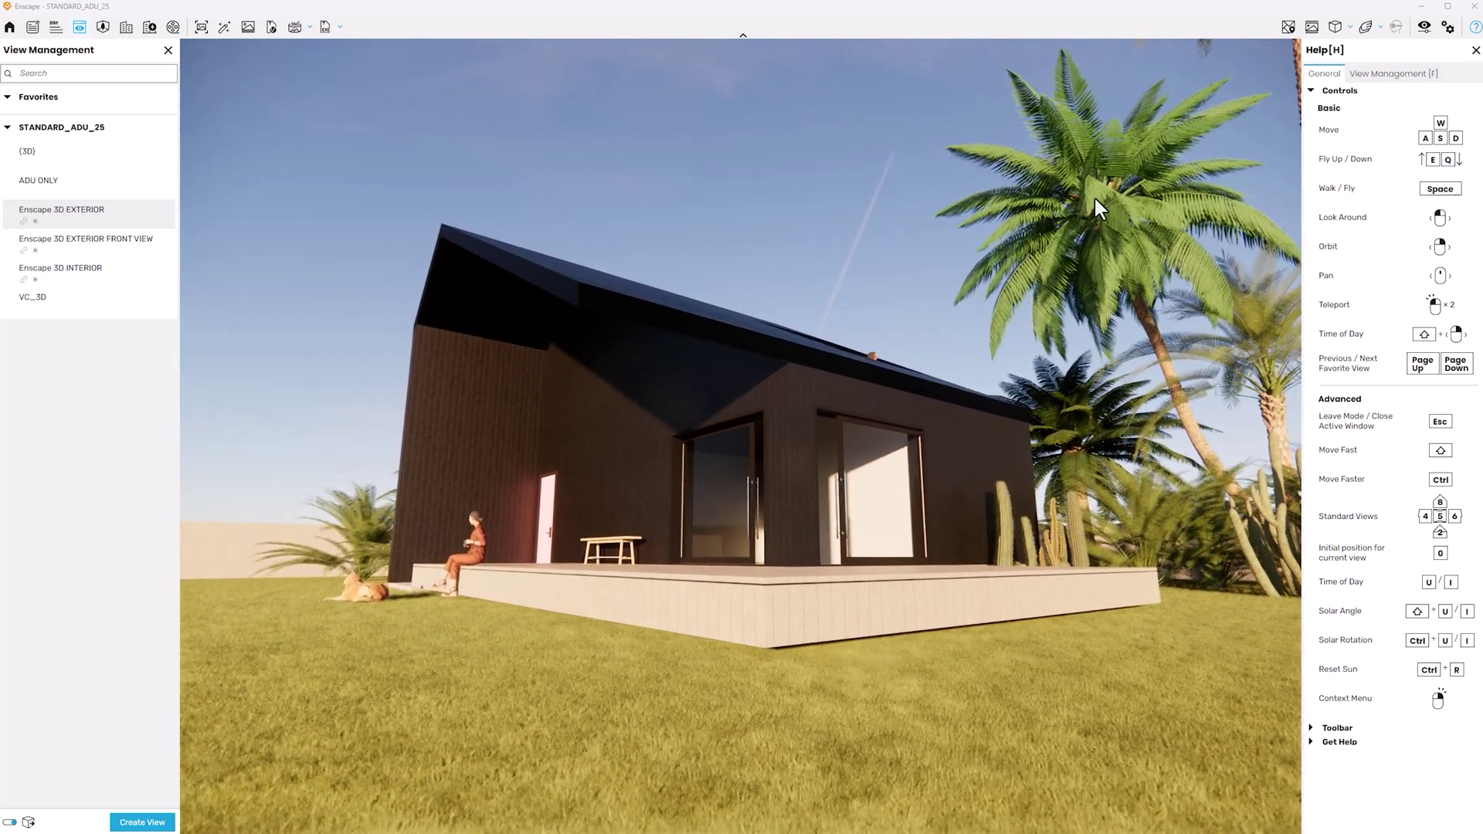
click(1350, 29)
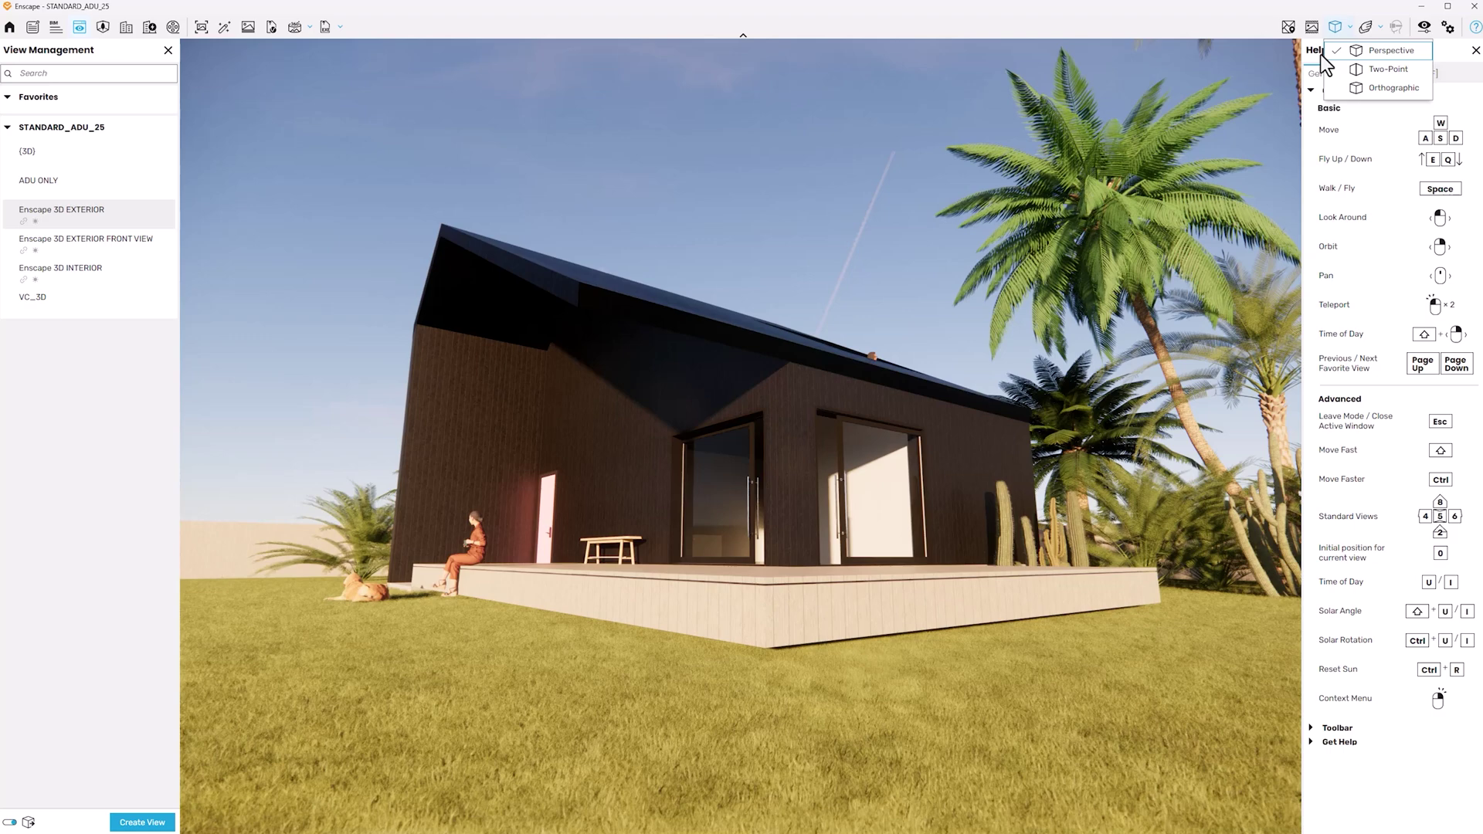
right_drag(950, 378, 826, 367)
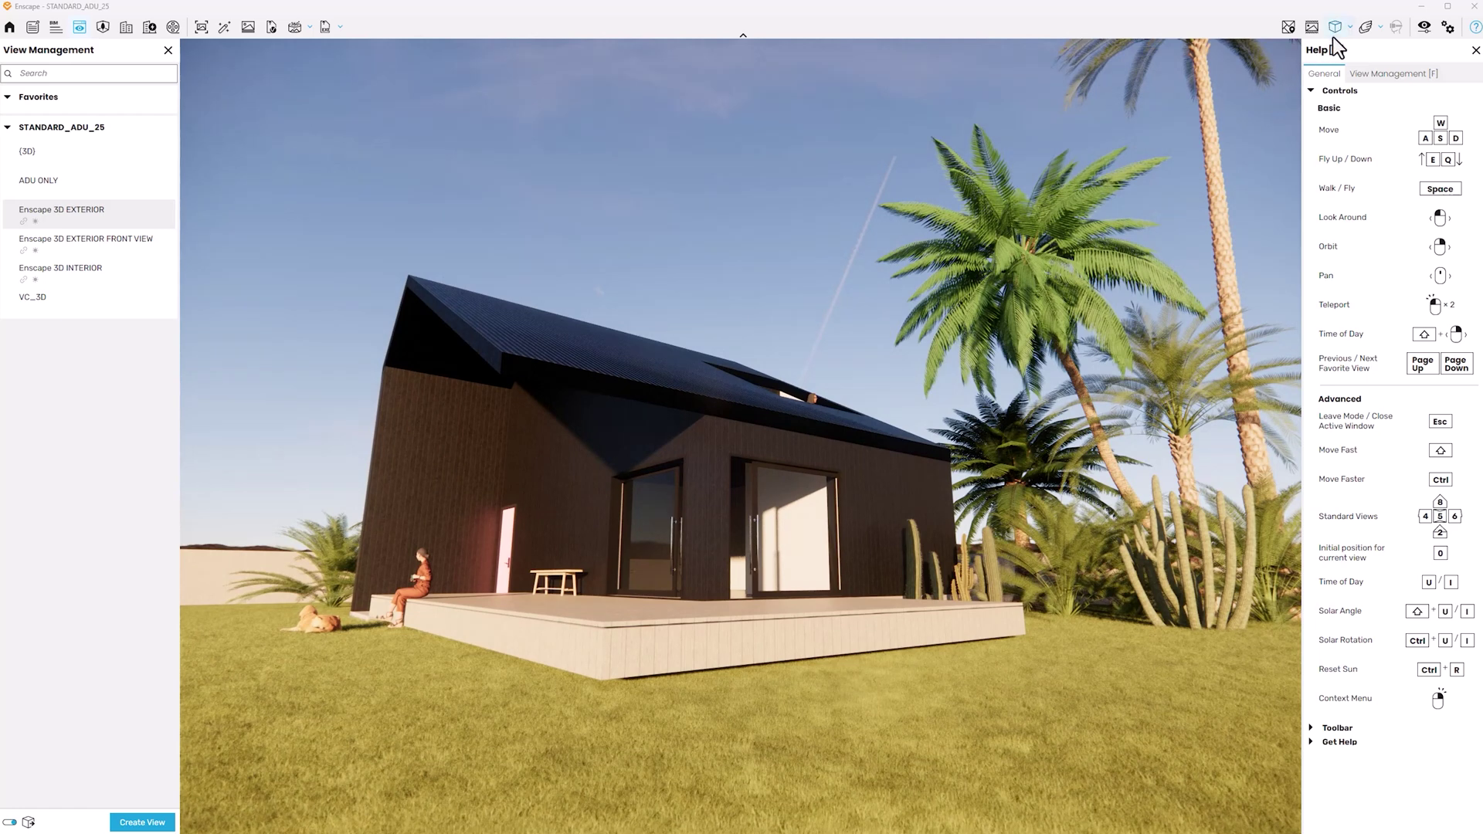
click(1350, 26)
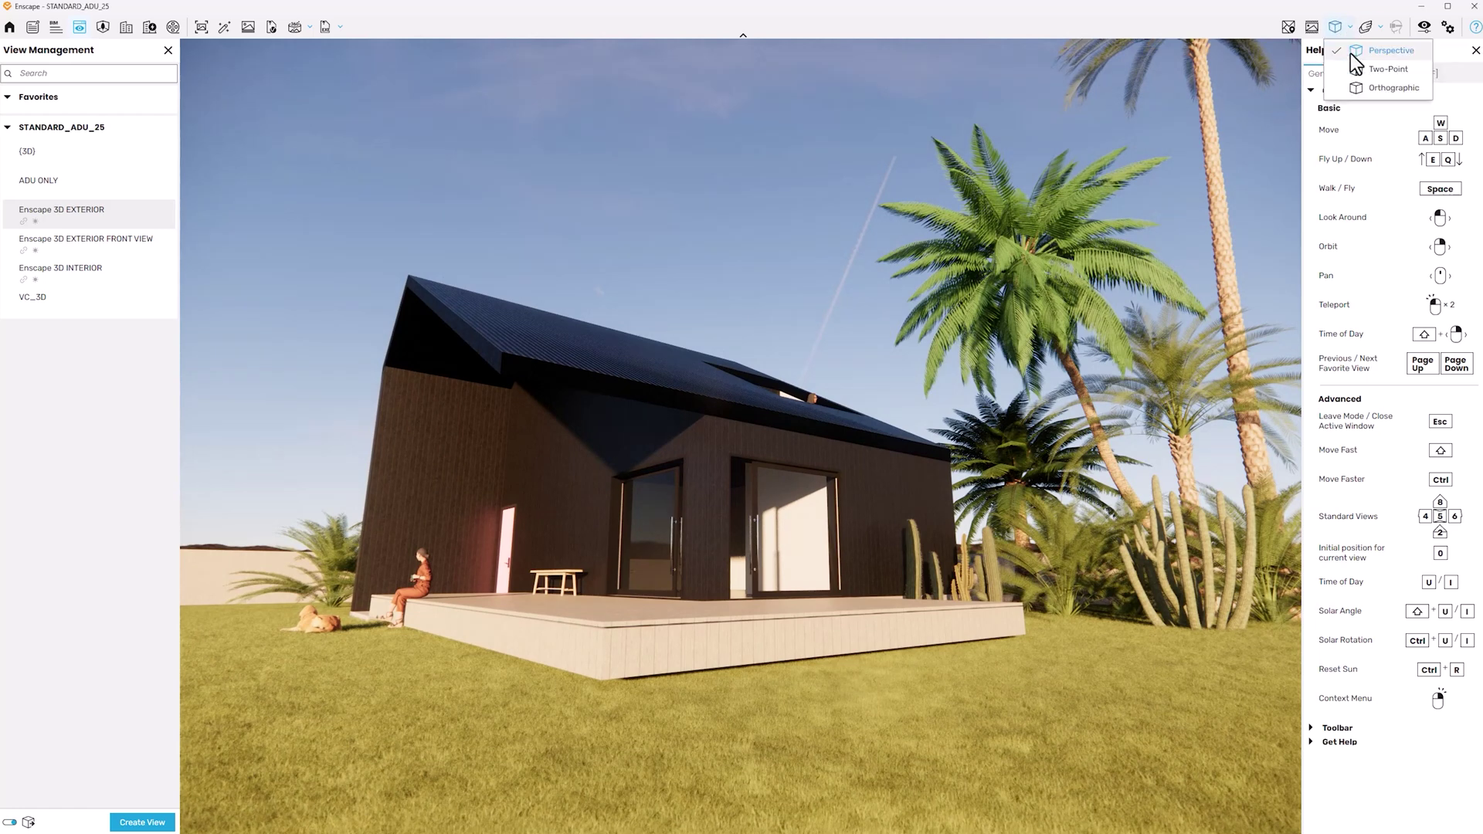
click(1353, 65)
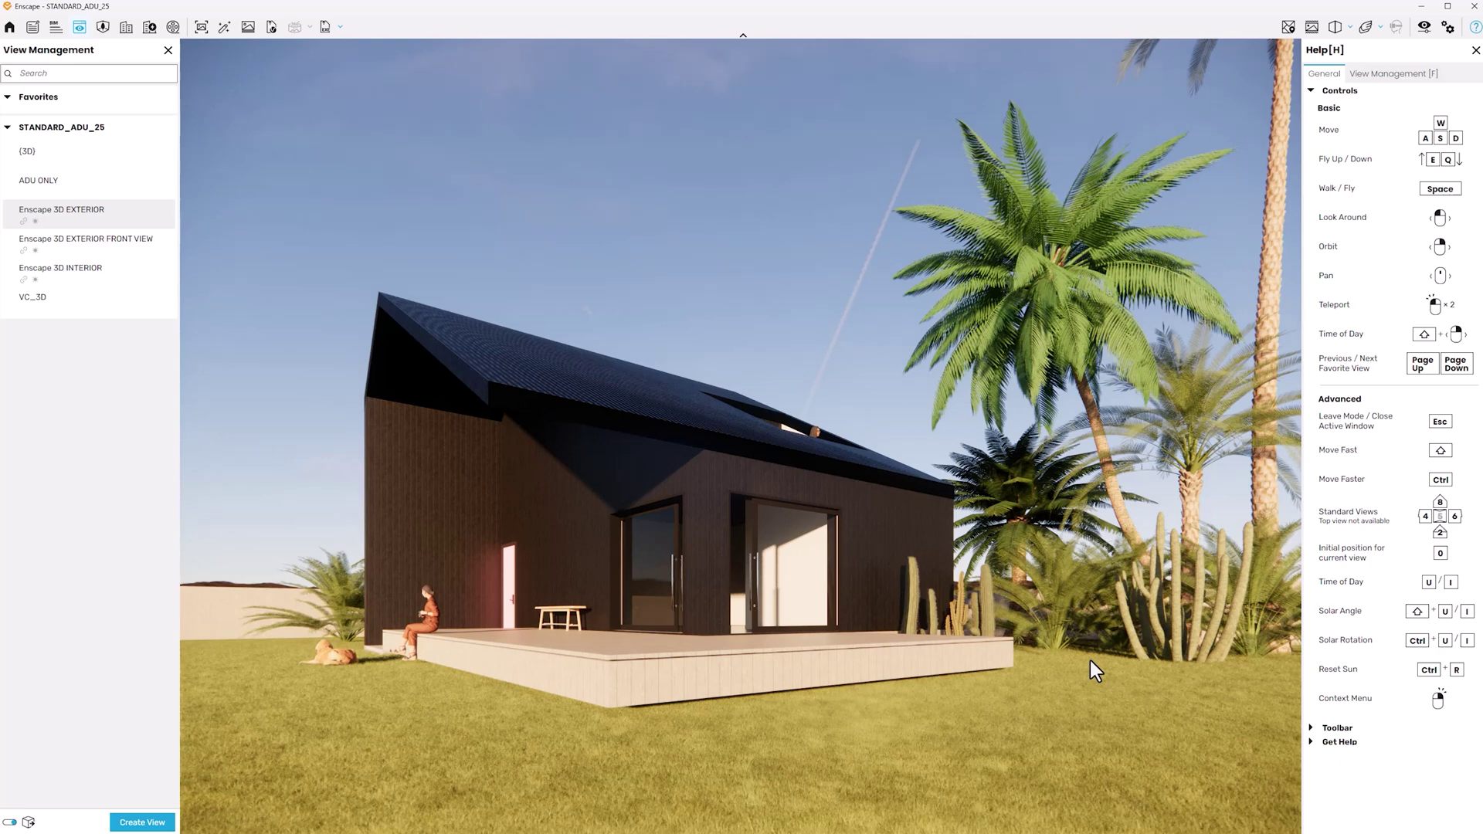
Switch the exterior camera from Two-Point to Orthographic projection.
click(1346, 30)
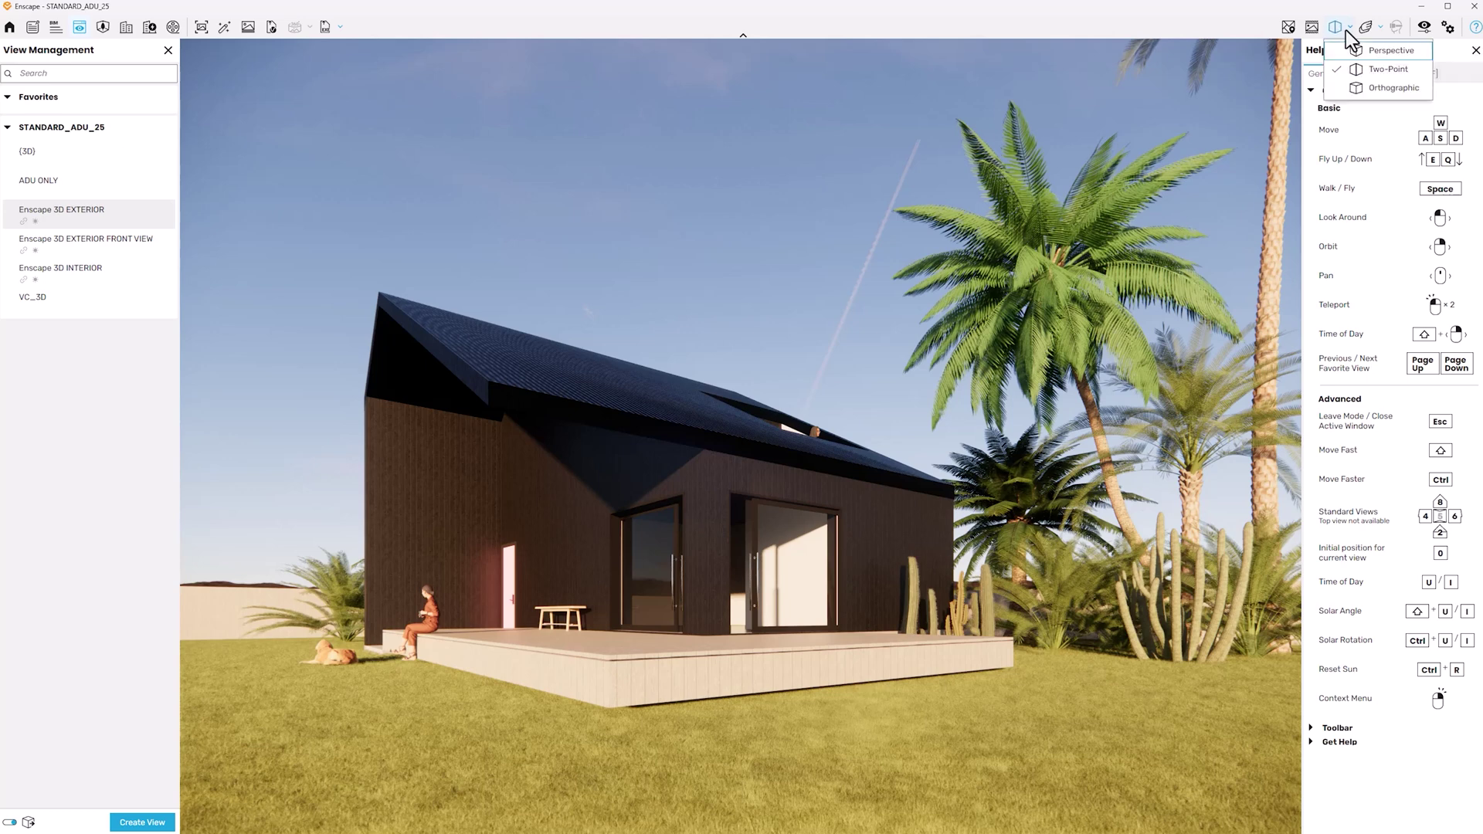
click(1359, 88)
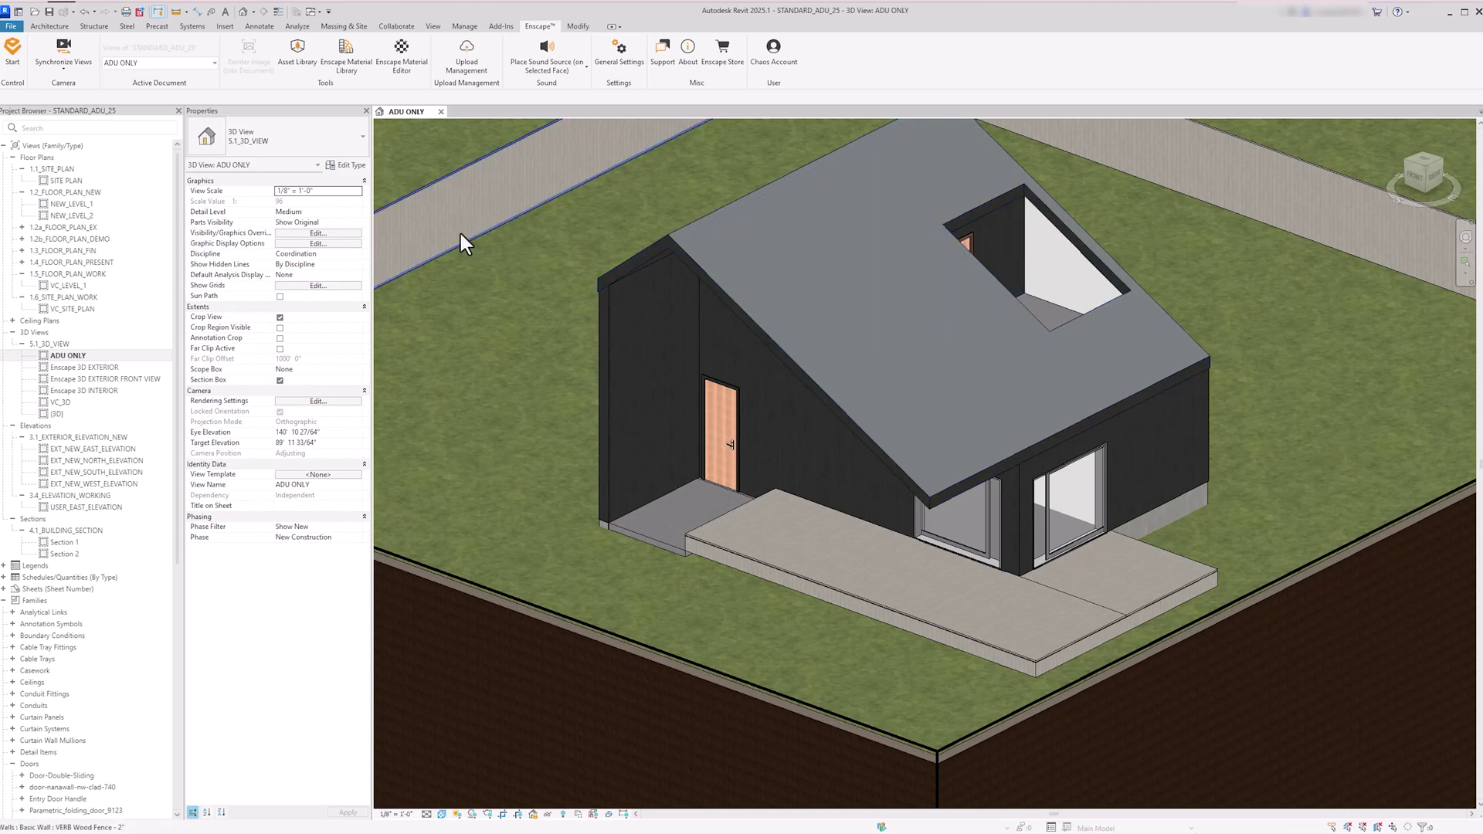
In Revit, open the Enscape Material Library over the ADU ONLY view and browse its Wood category.
click(345, 61)
drag(438, 147, 952, 191)
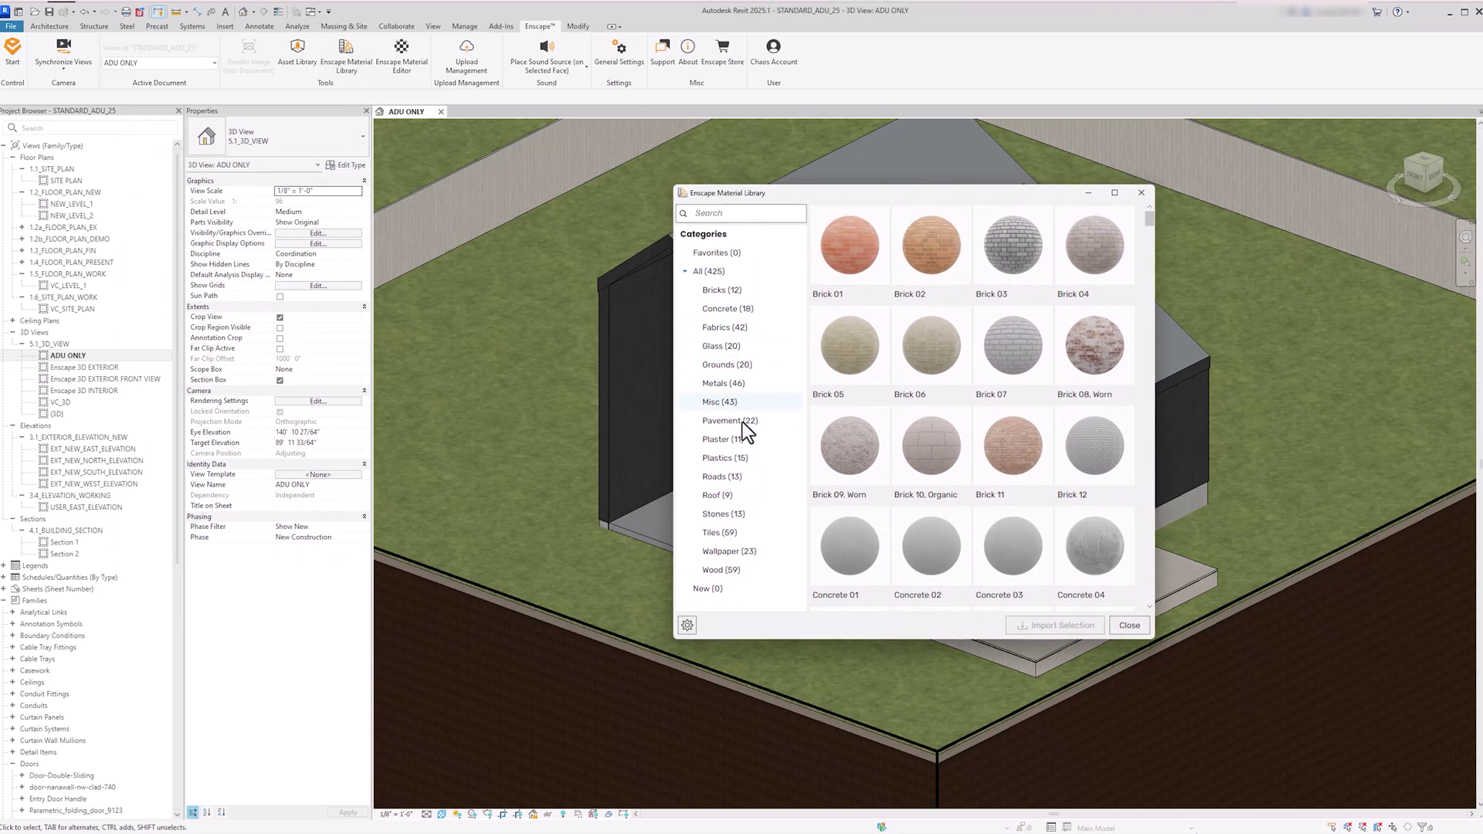
click(731, 572)
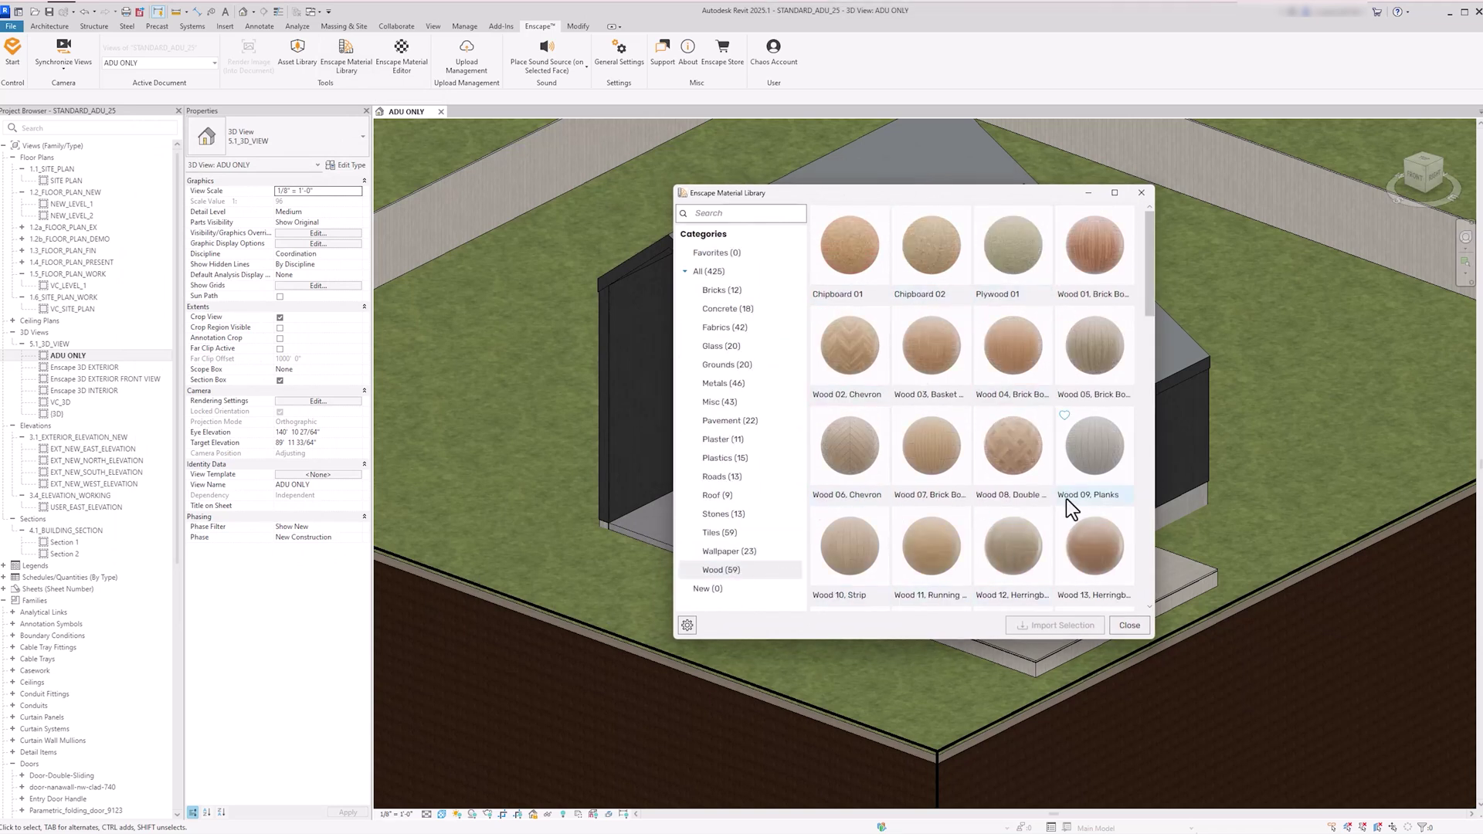
scroll(1064, 502, down, 3)
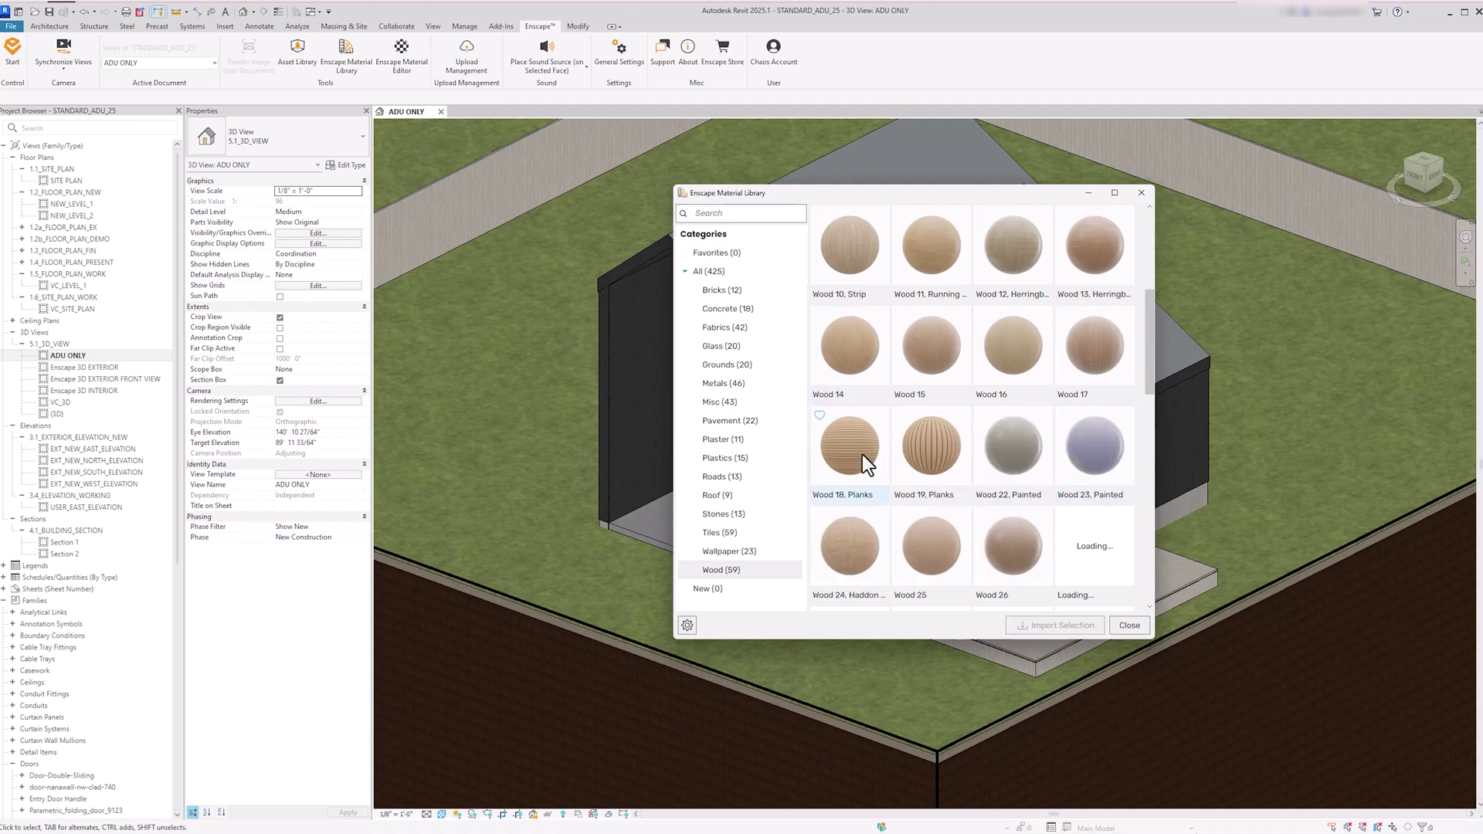
In the Enscape Material Editor, browse Wood materials as a replacement for VERB_Shou Sugi Ban and close the browser without replacing it.
click(401, 61)
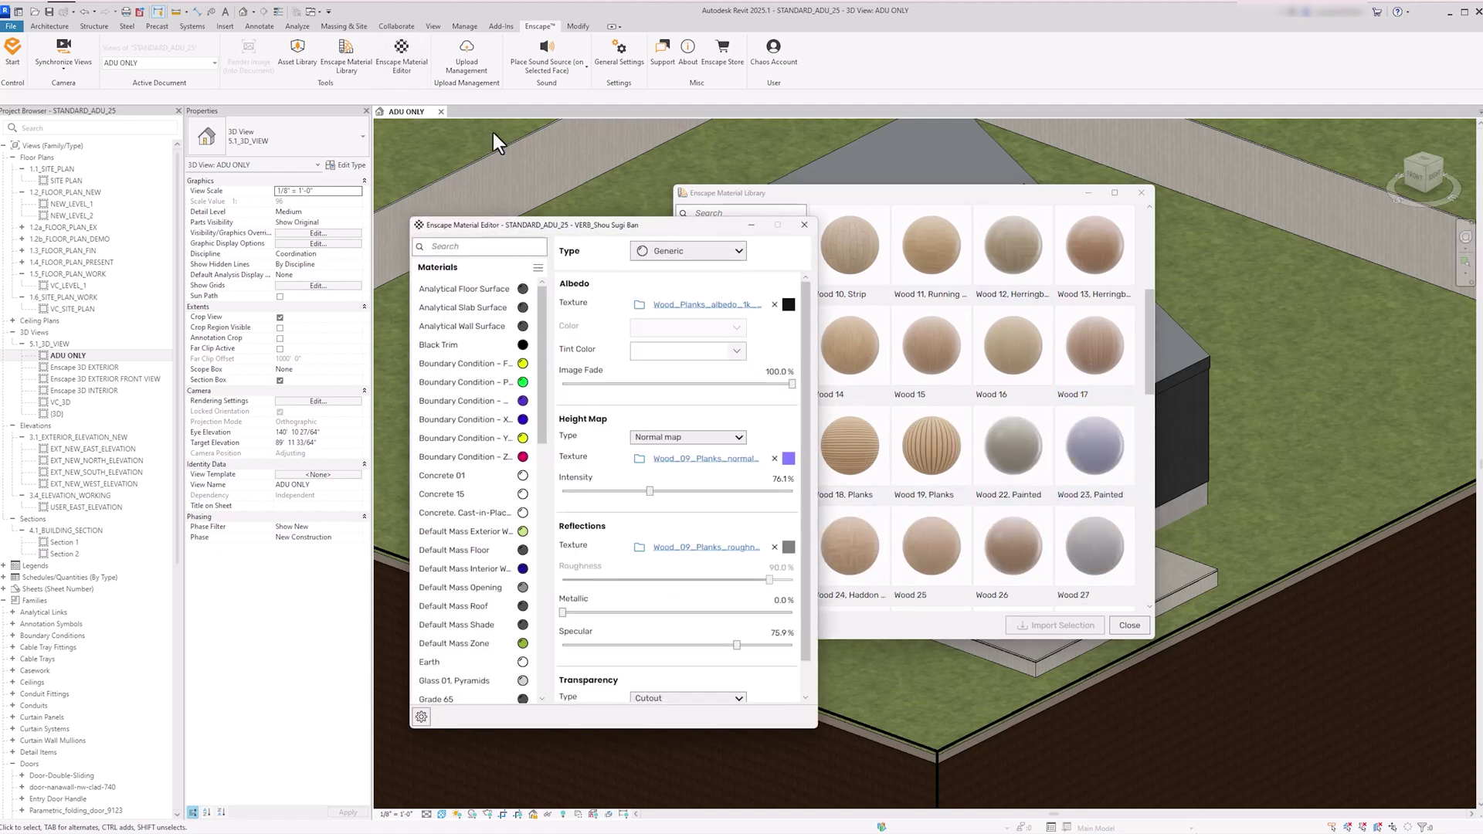
drag(540, 258, 525, 525)
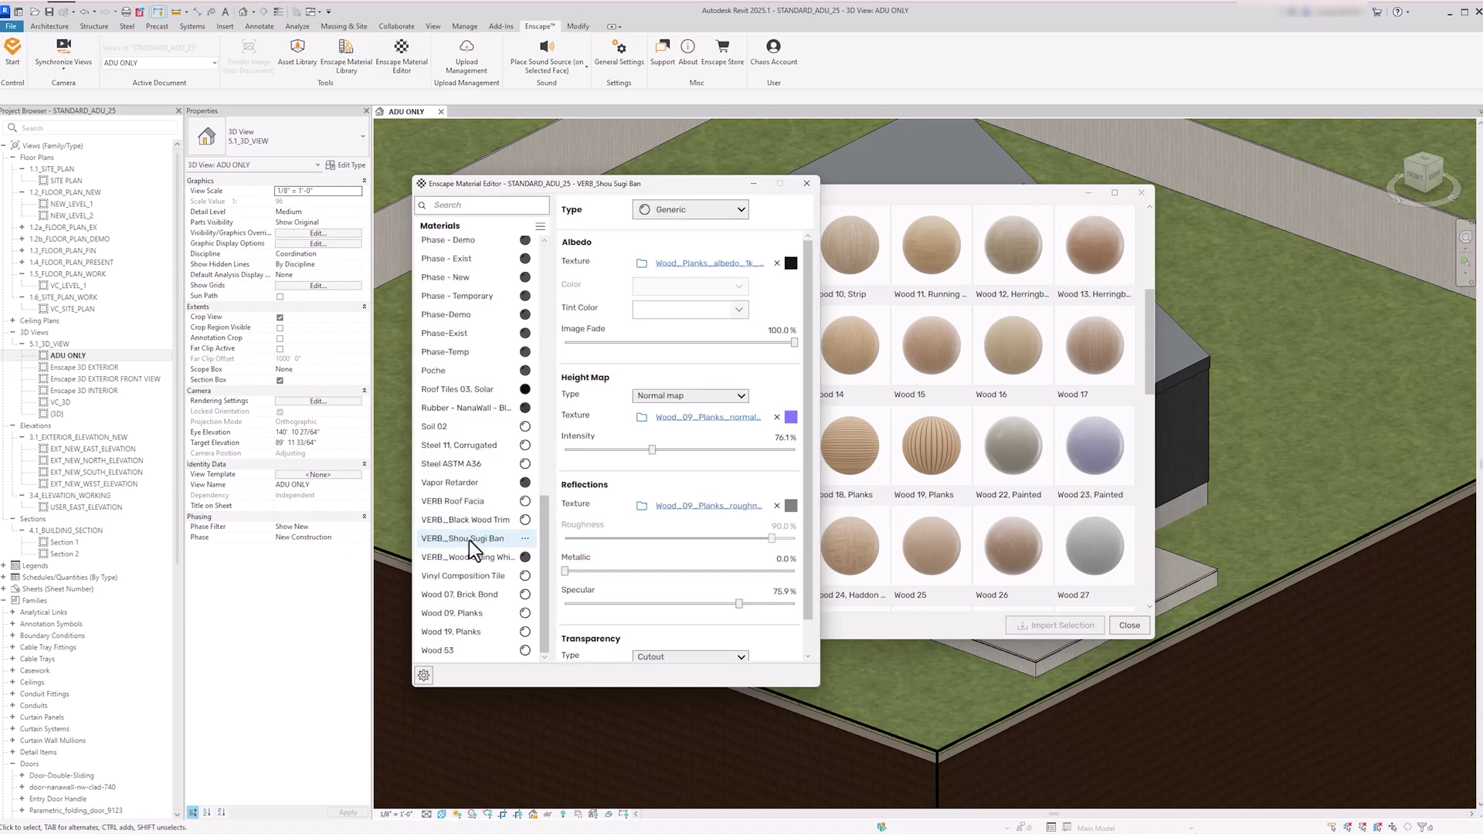
right_click(469, 540)
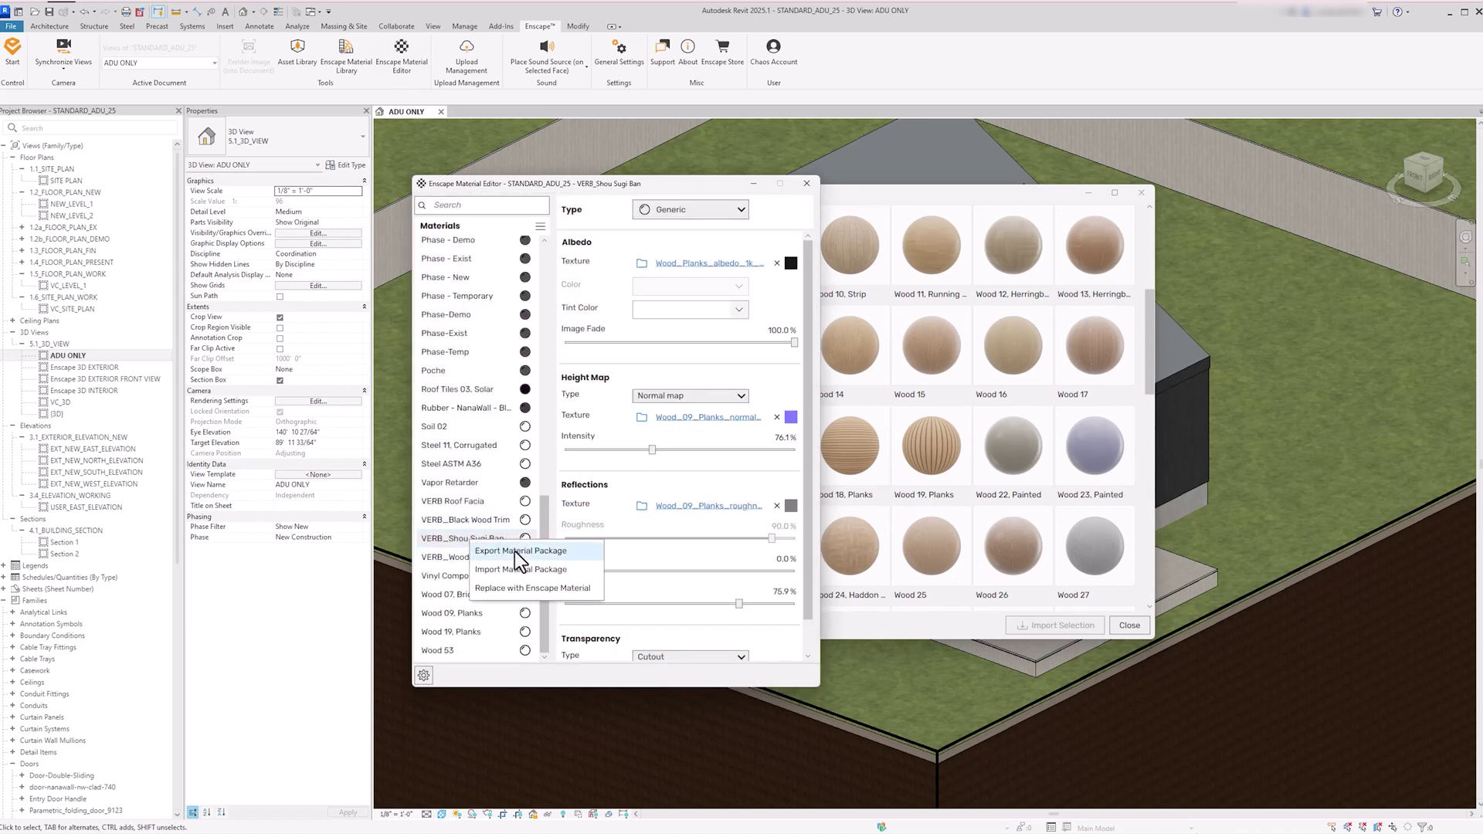
click(525, 588)
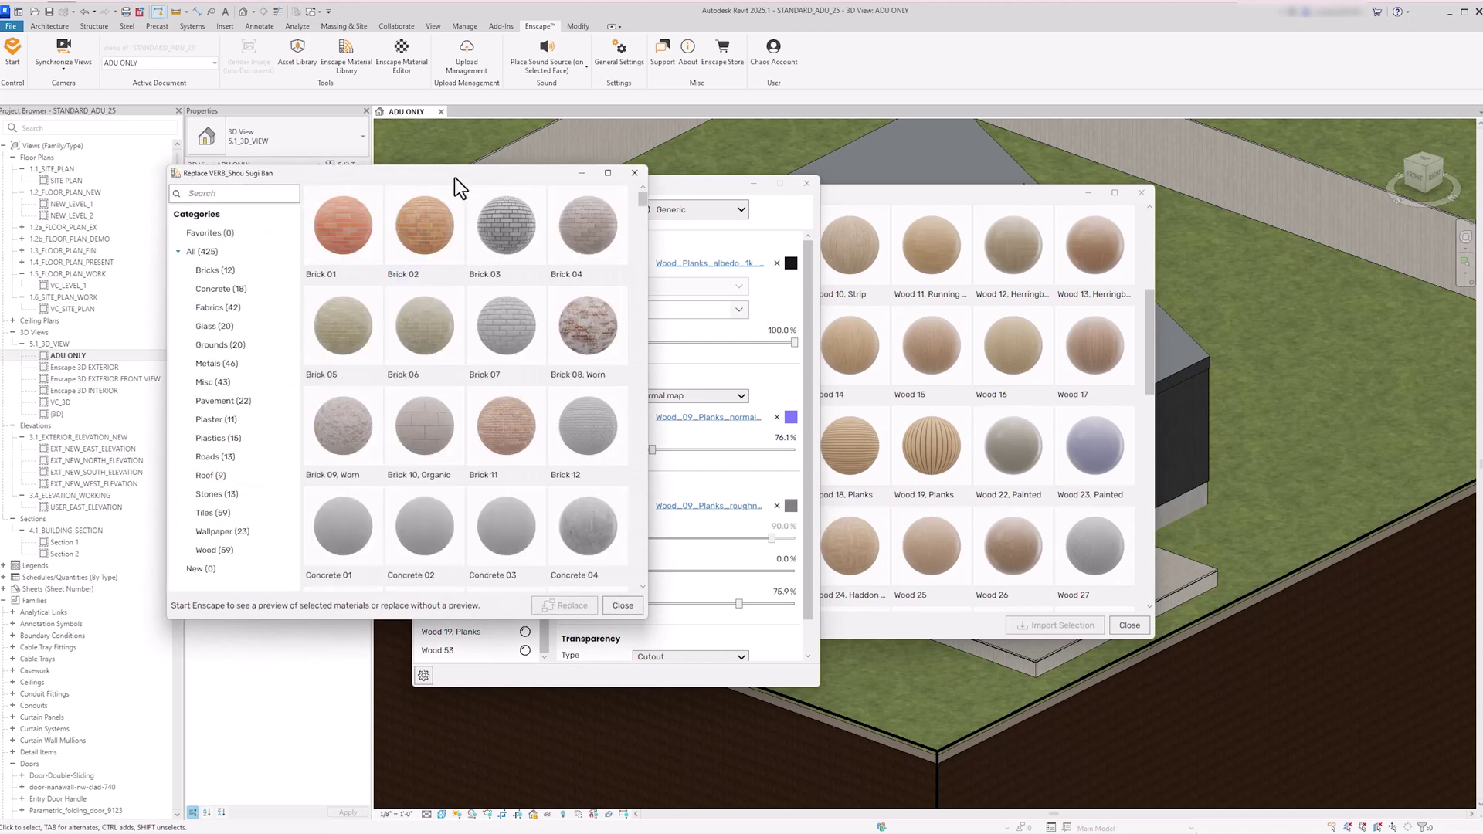
click(229, 553)
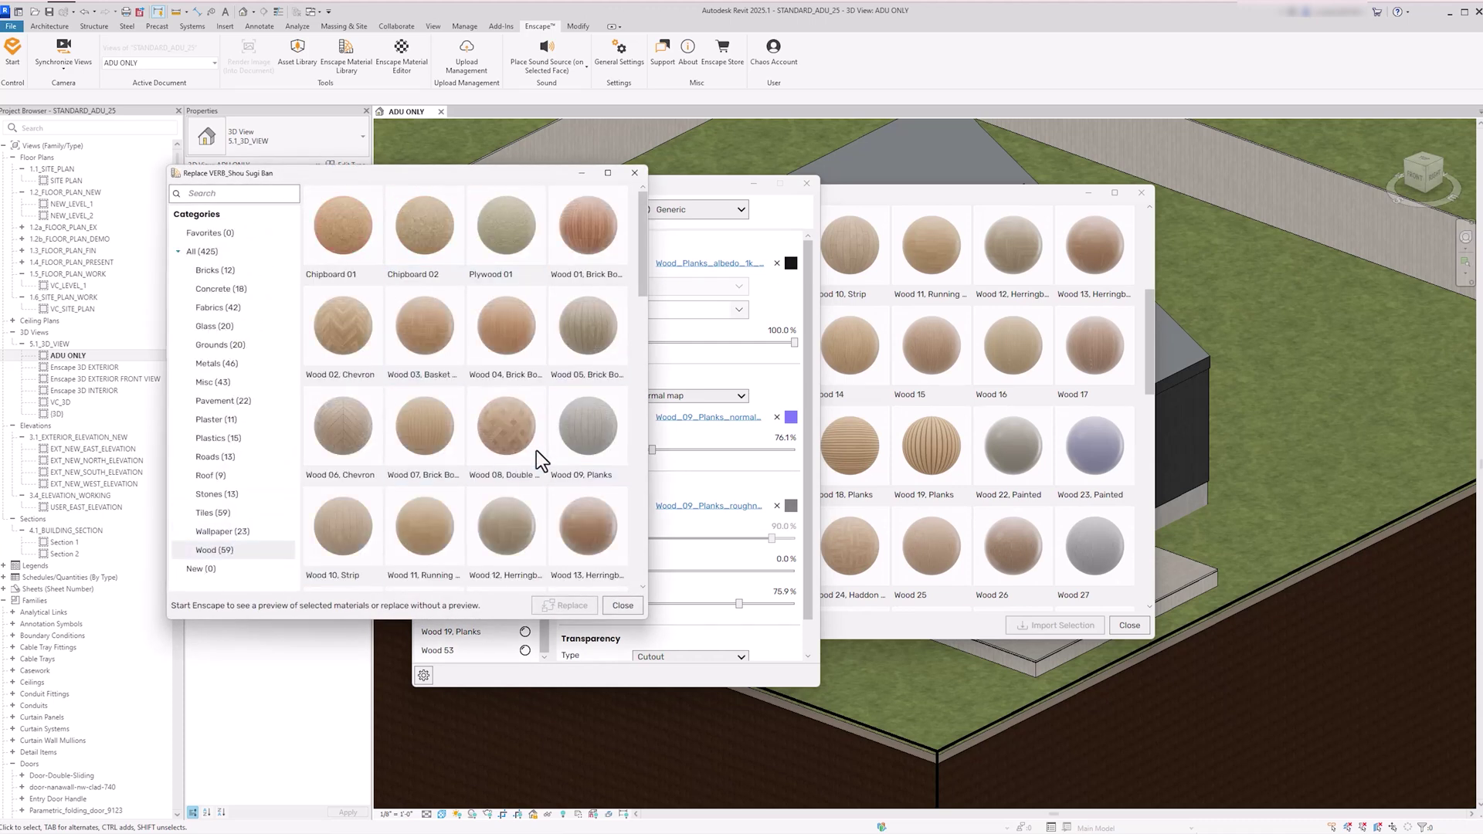
scroll(539, 451, down, 5)
scroll(541, 450, down, 4)
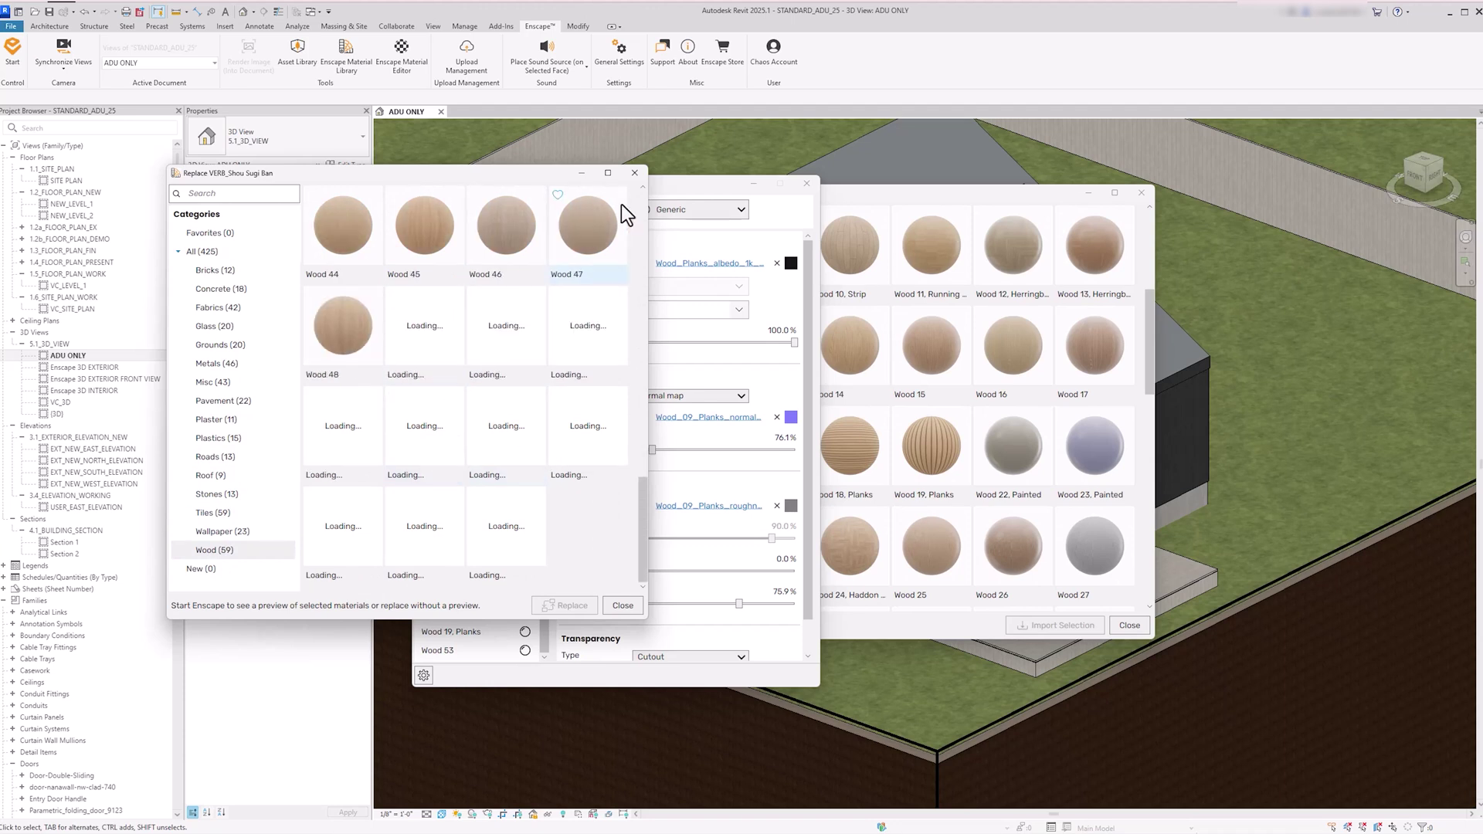
click(623, 605)
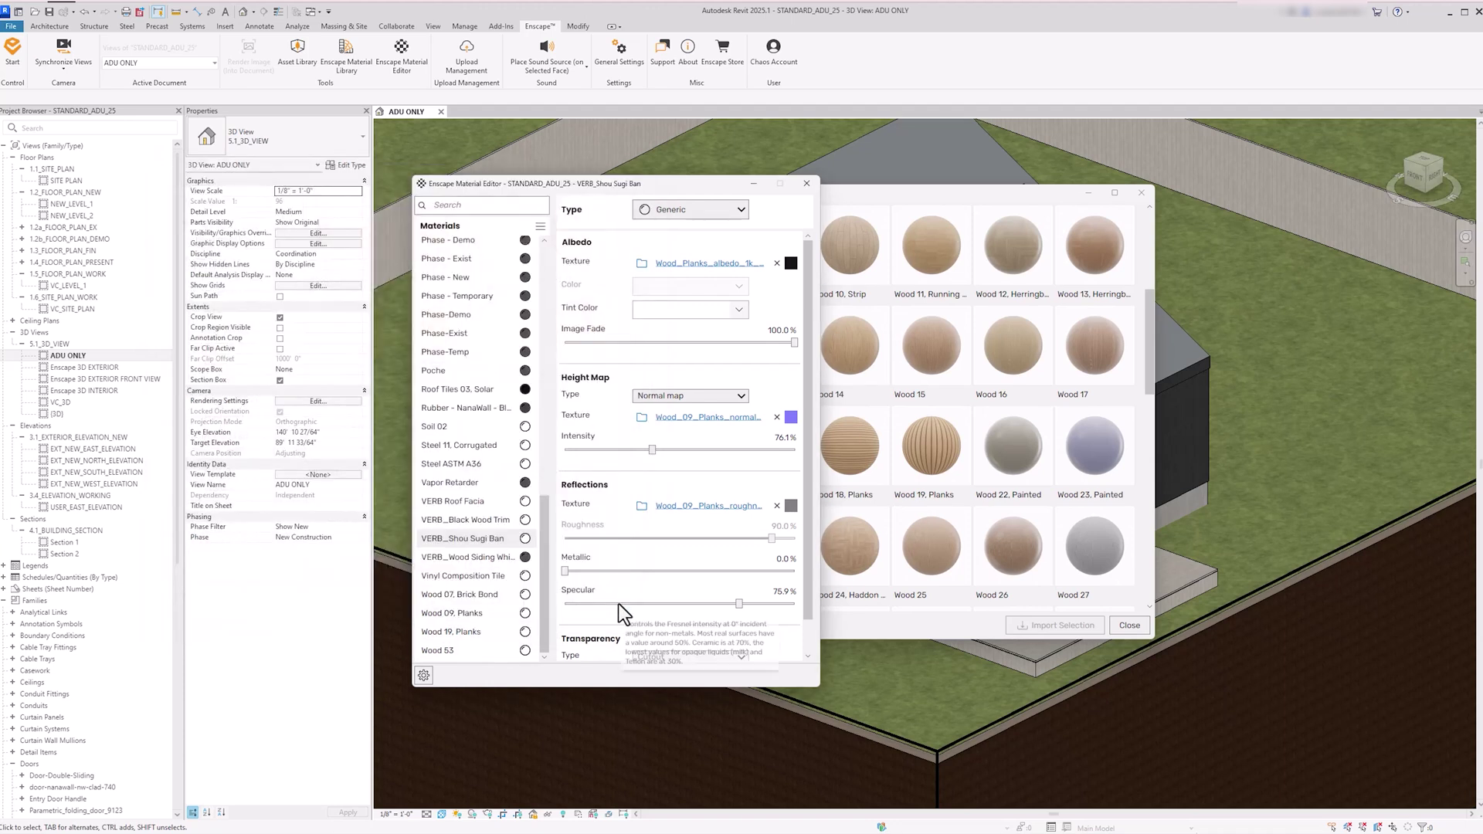
Move the Enscape Material Library out of the way and place the Material Editor over the middle of the model view.
click(876, 192)
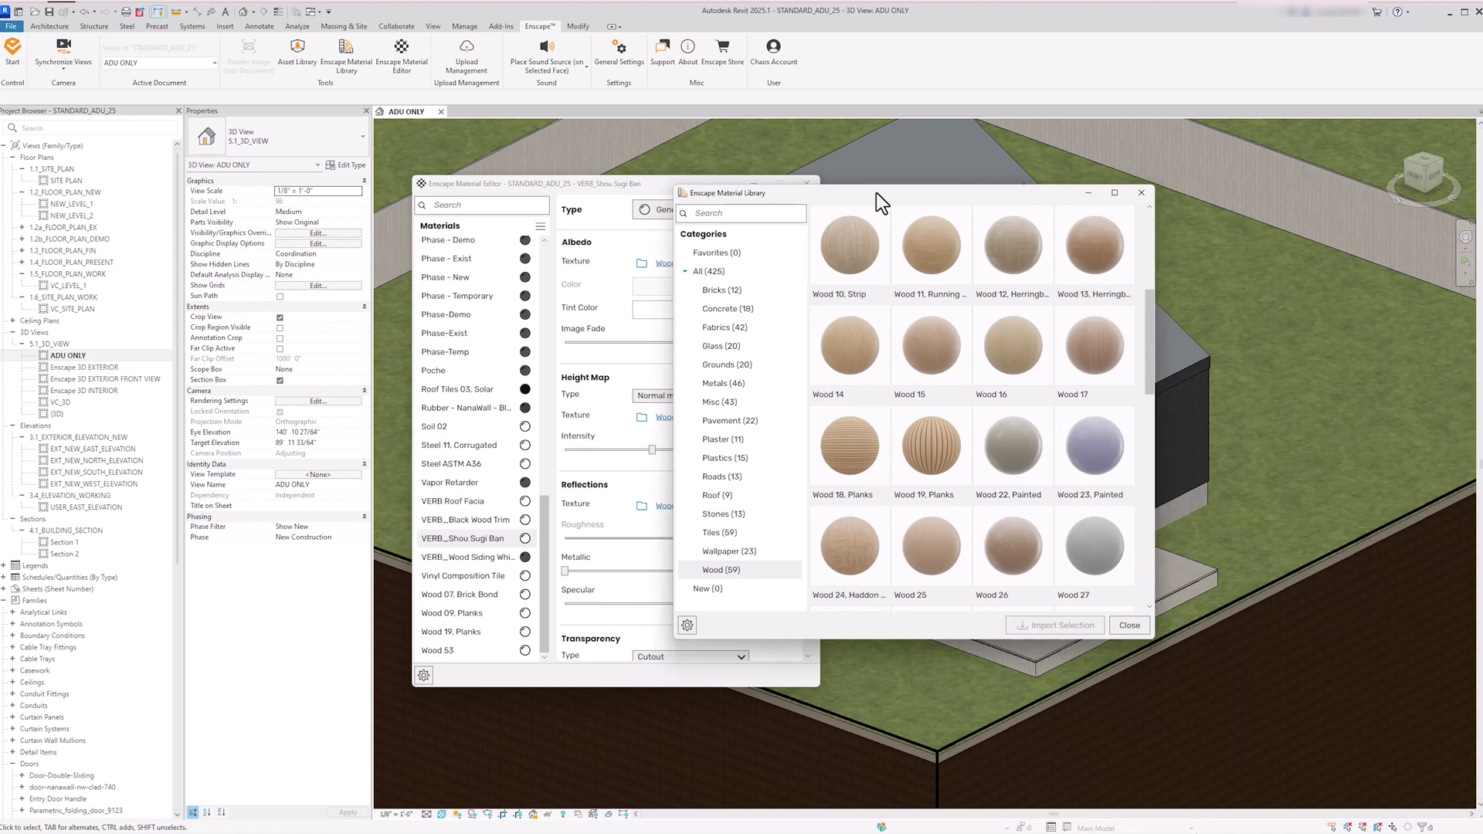
drag(875, 193, 1480, 220)
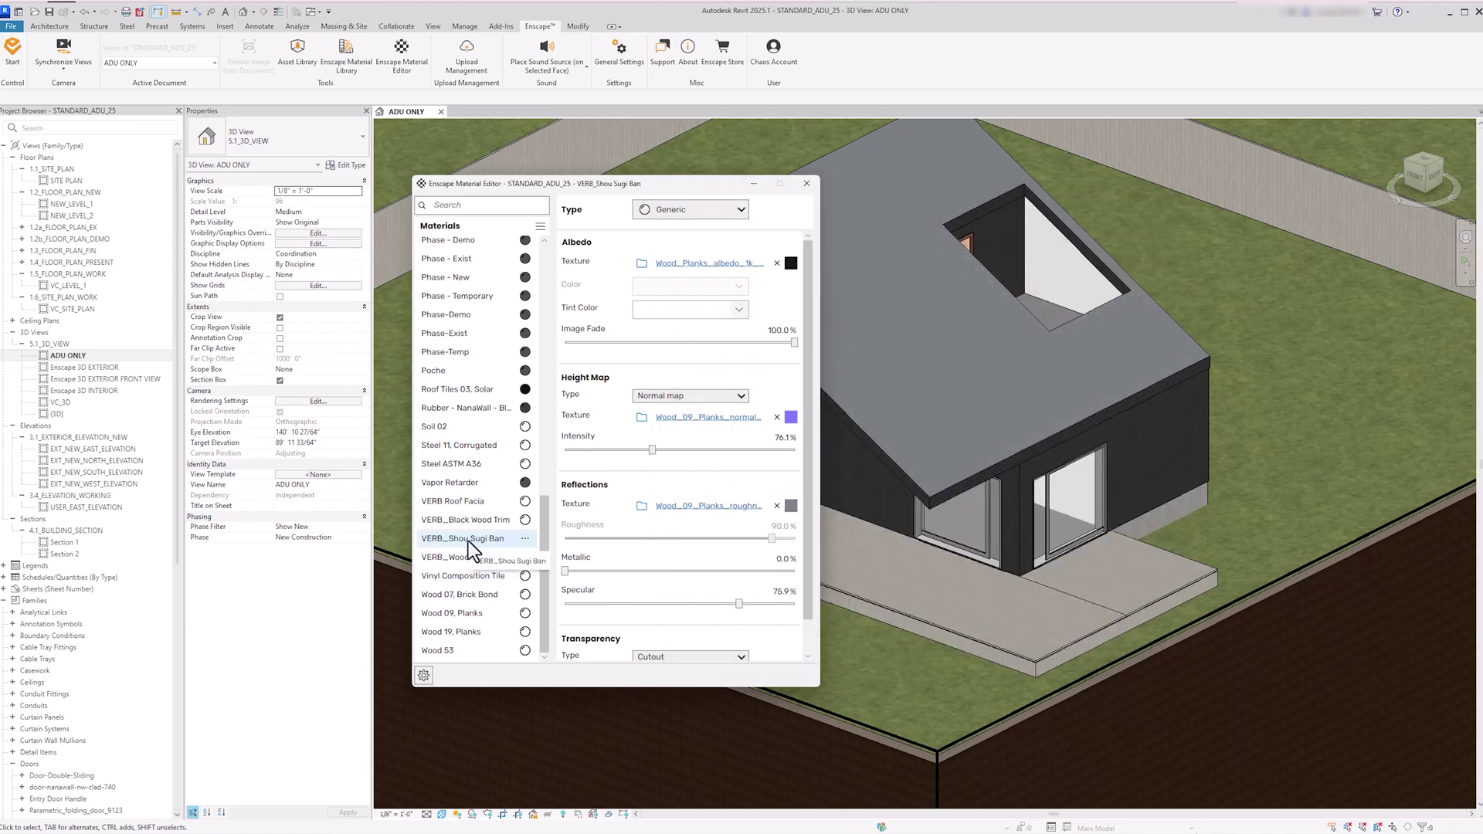
drag(675, 188, 919, 191)
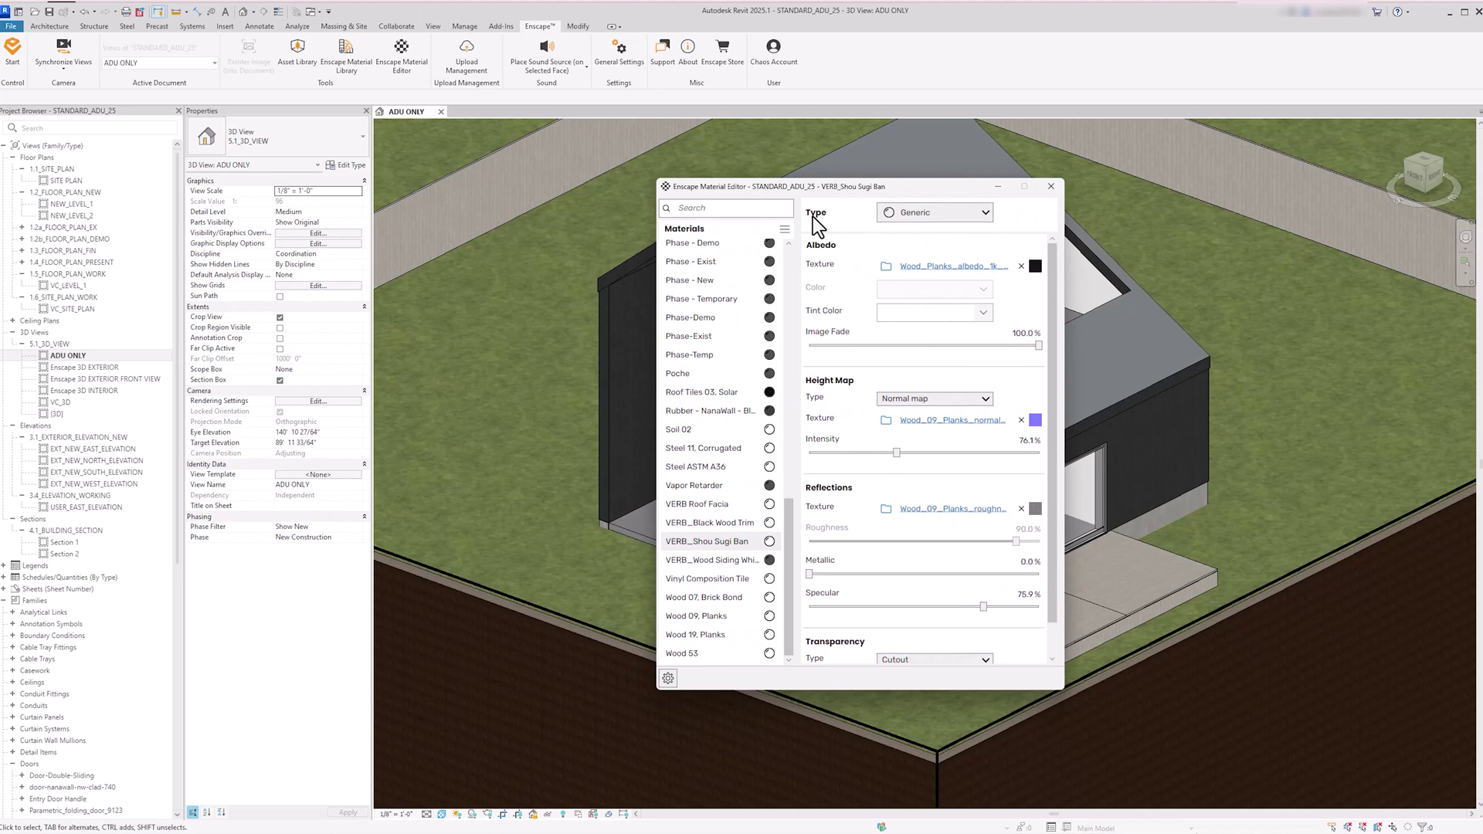
Review VERB_Shou Sugi Ban's type options, keeping Generic, inspect its albedo, normal and roughness textures, and close the Material Editor.
click(984, 215)
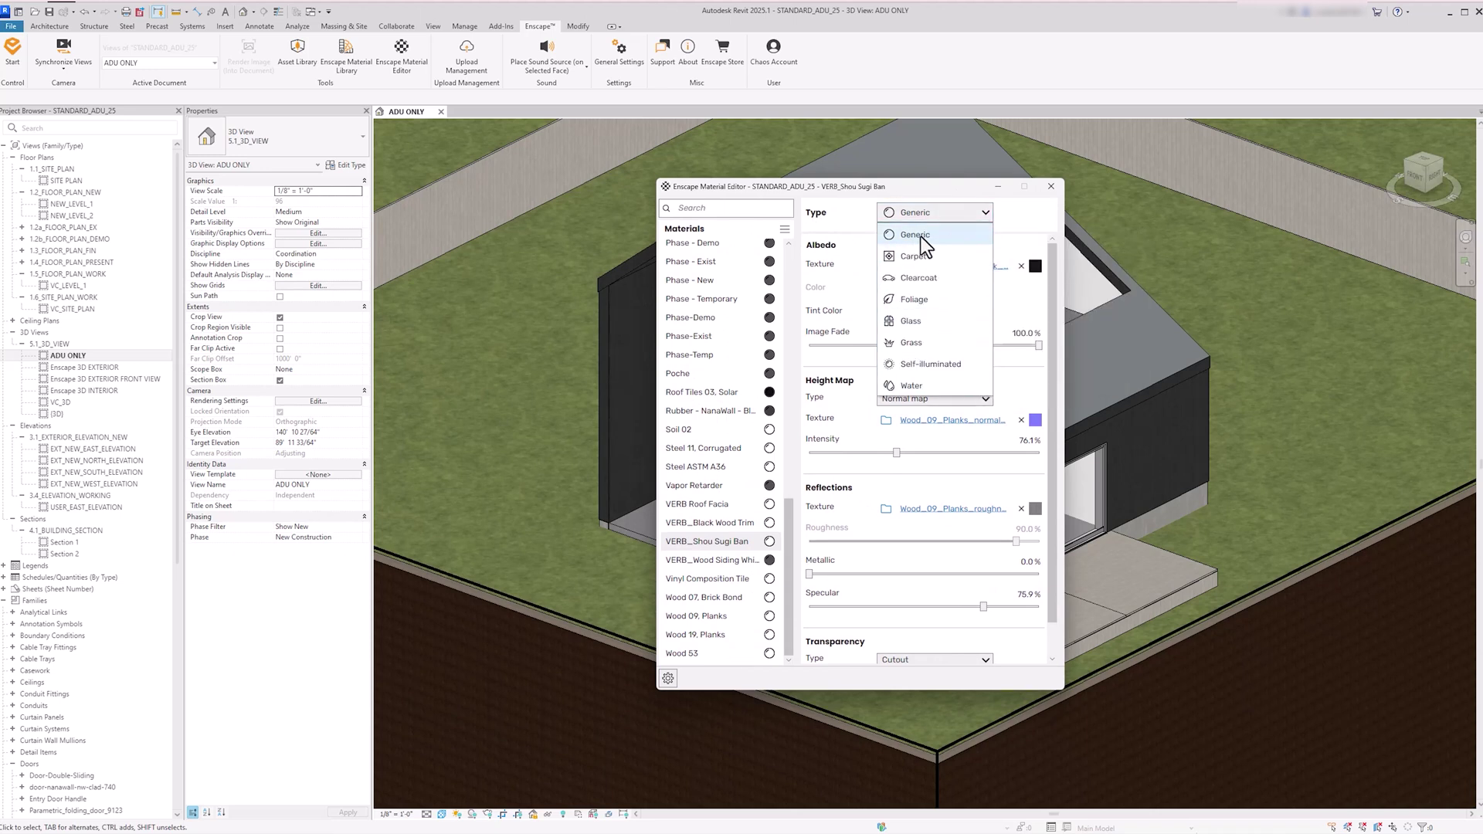
click(975, 234)
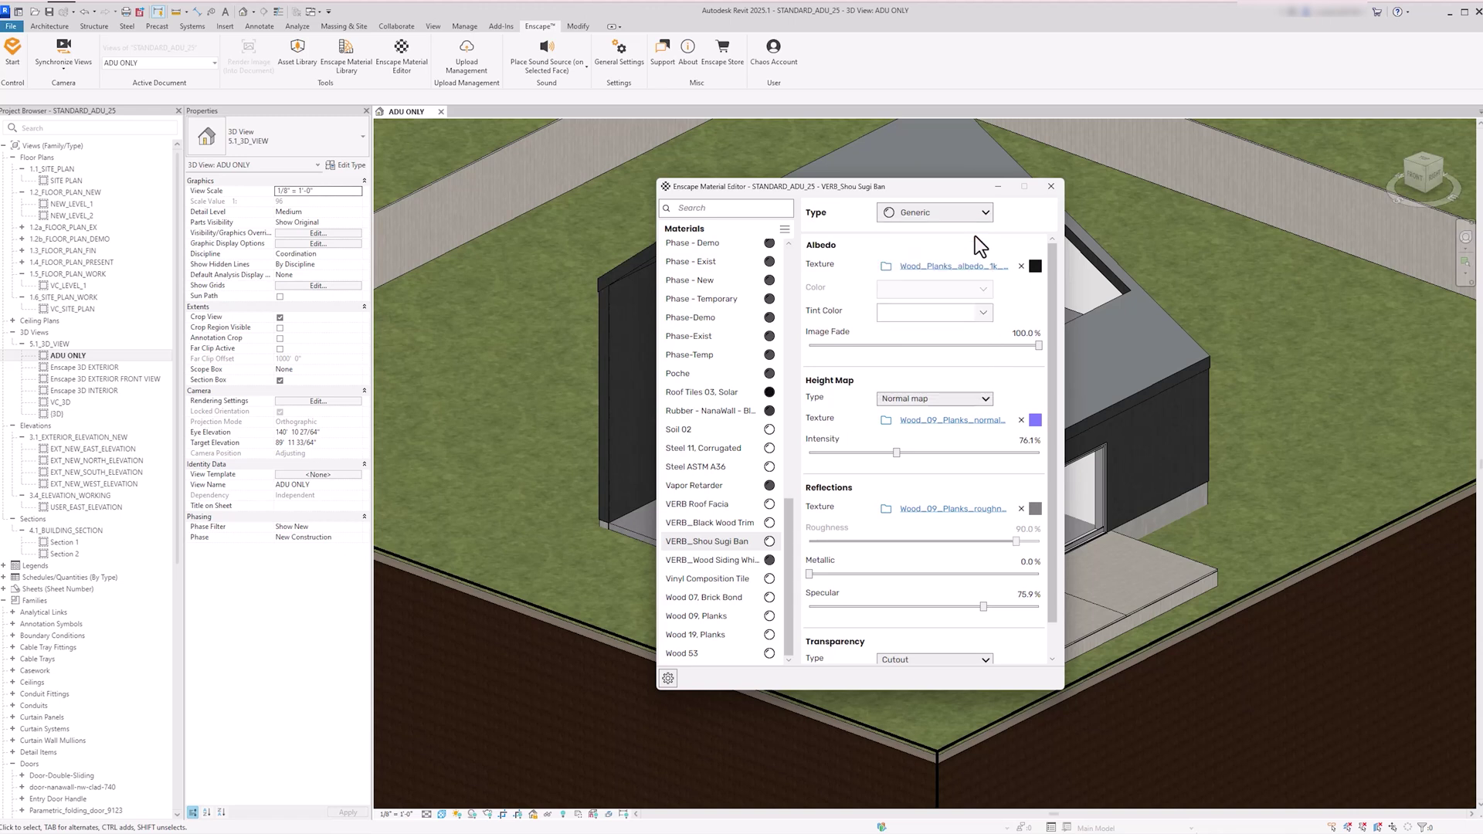
click(936, 266)
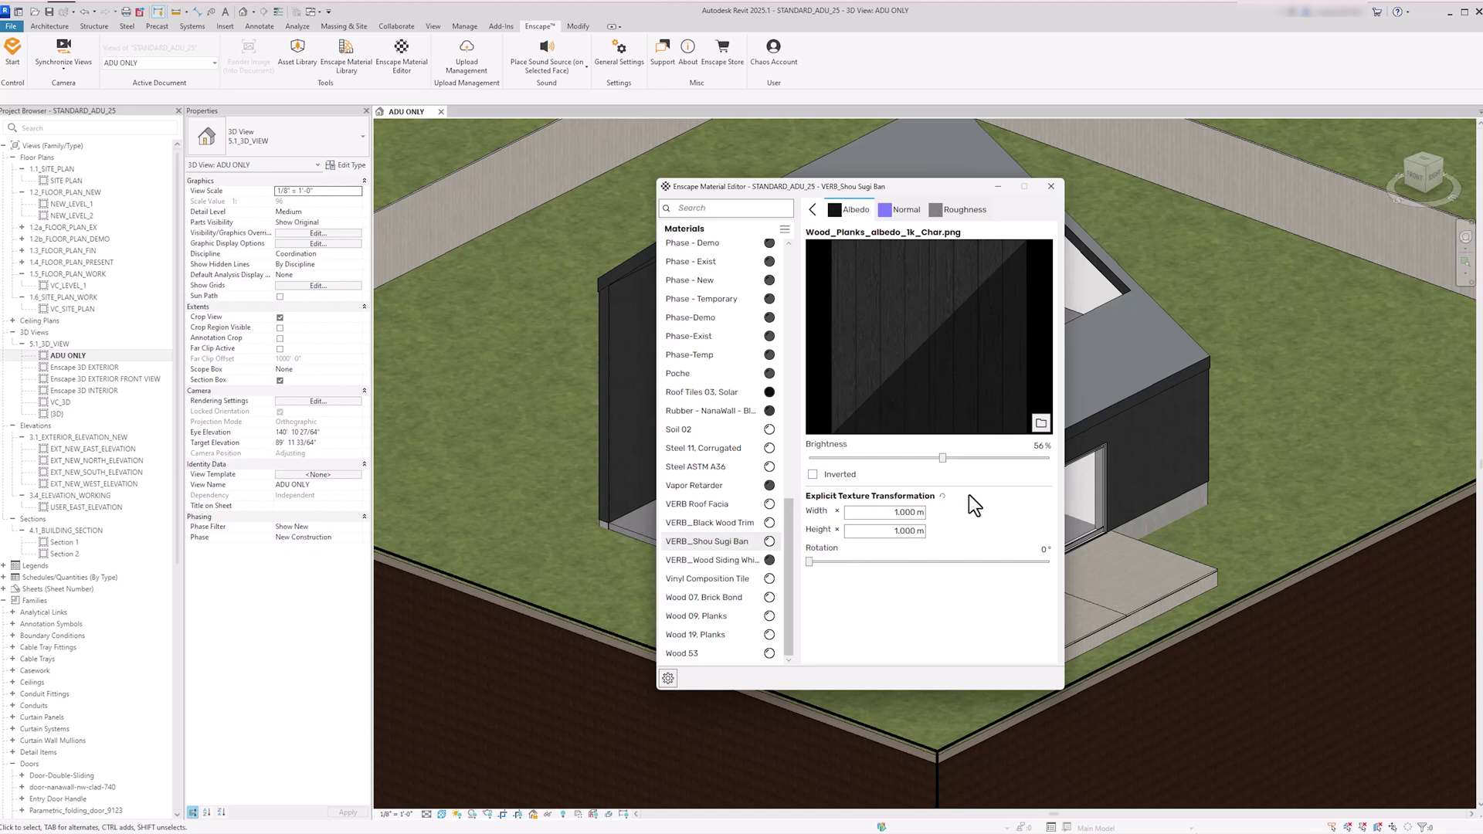
click(812, 210)
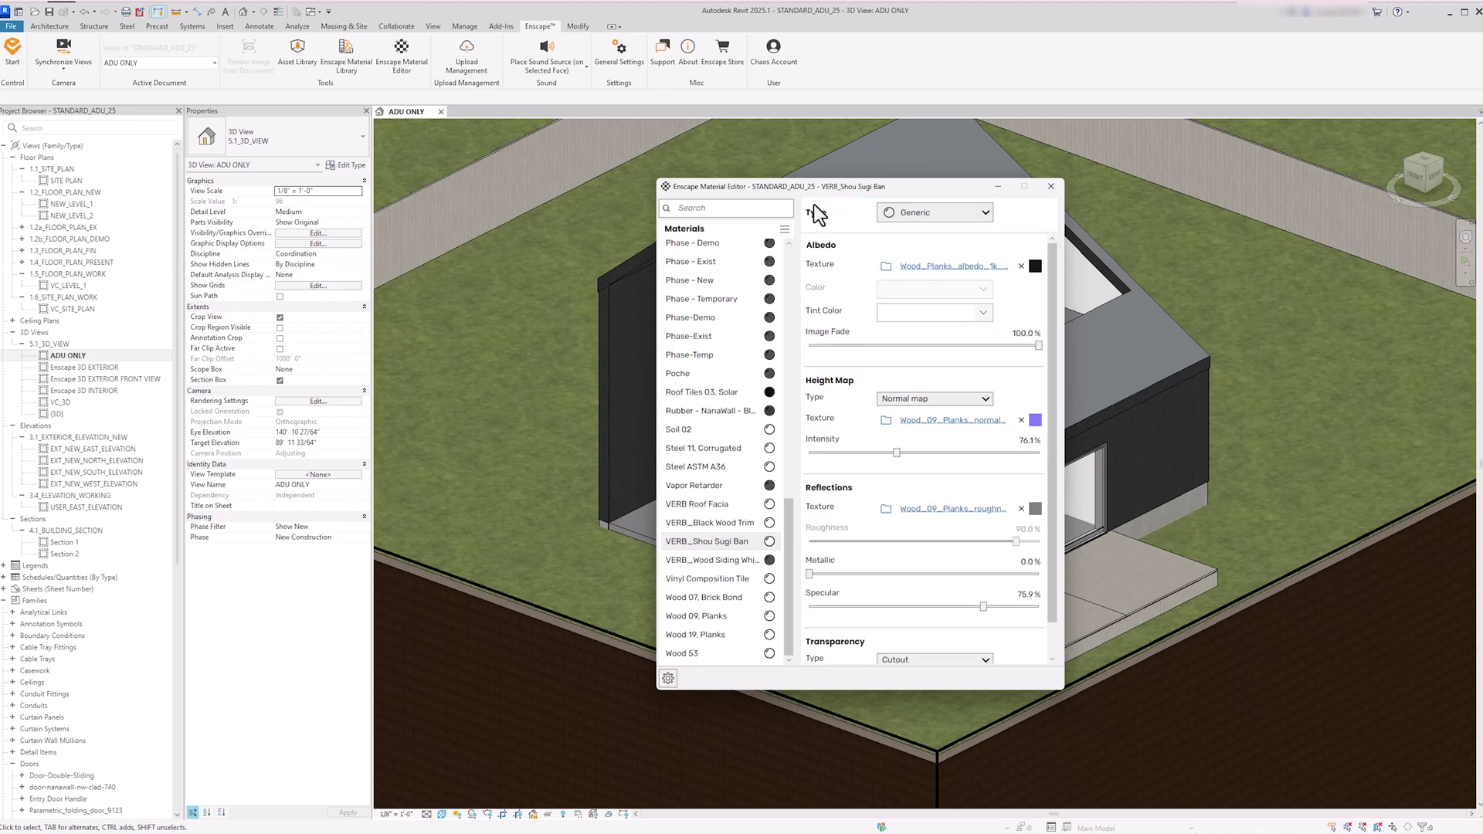
click(931, 420)
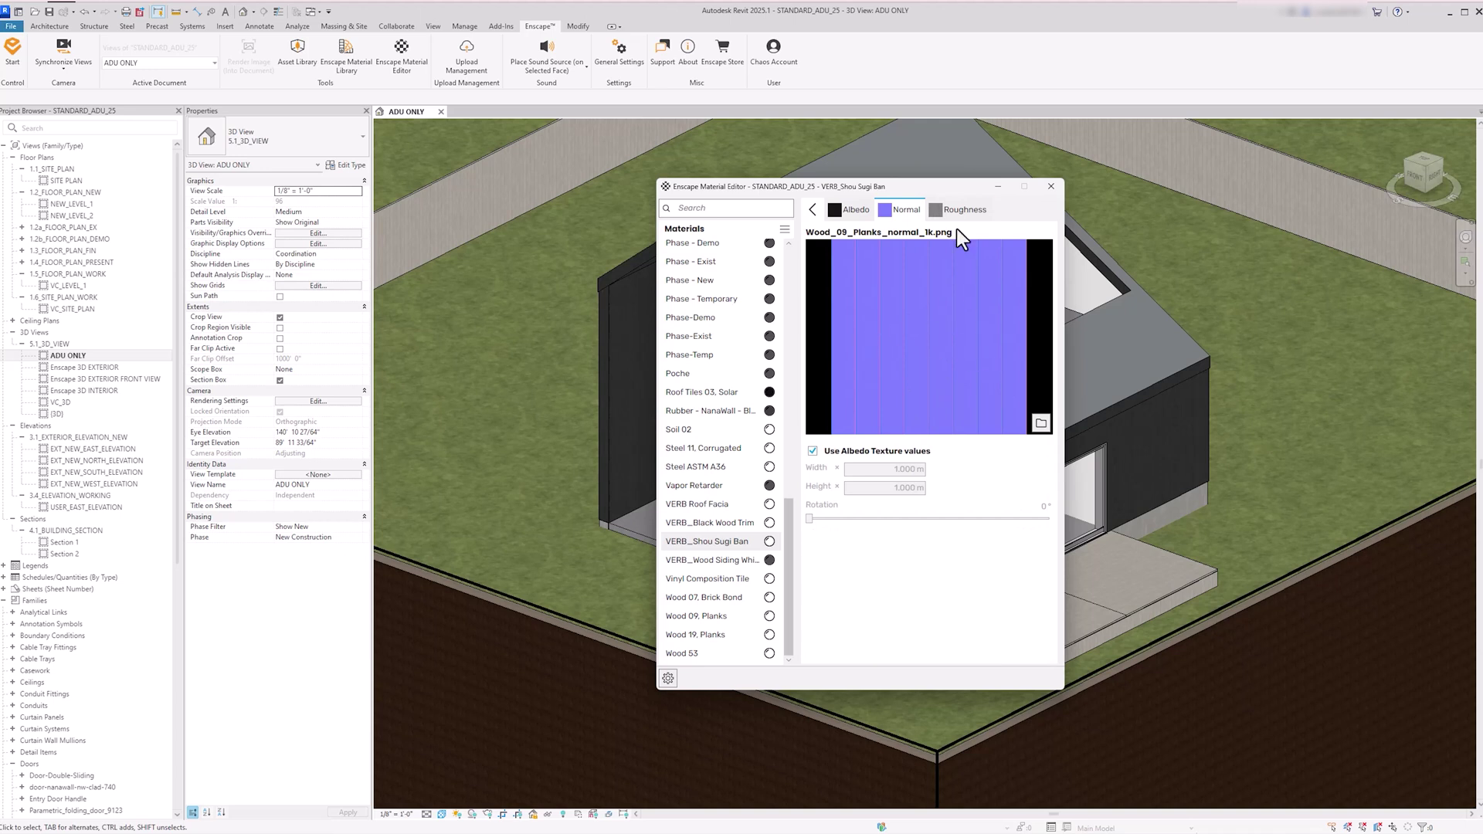
click(957, 209)
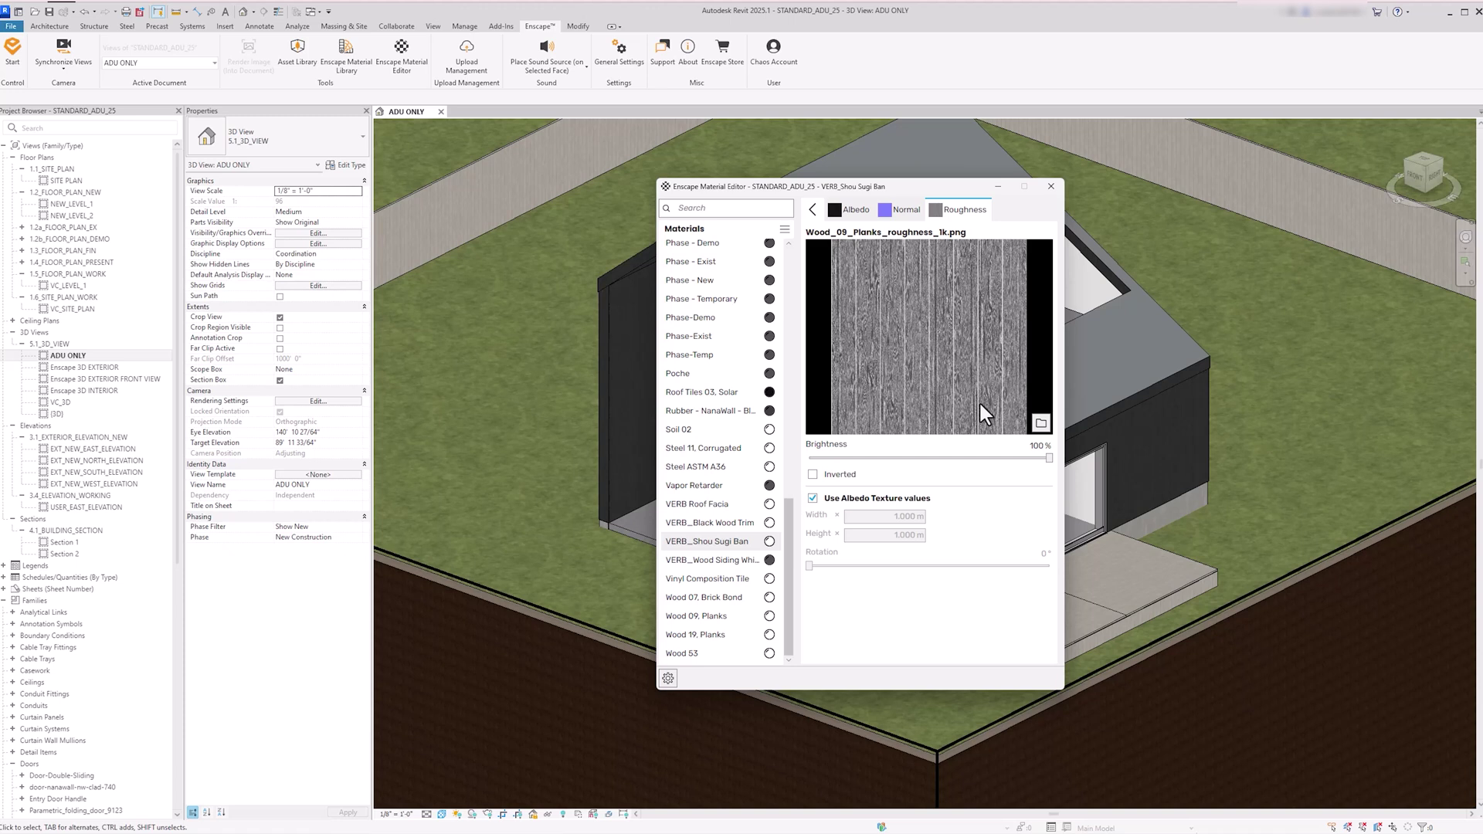
click(1050, 187)
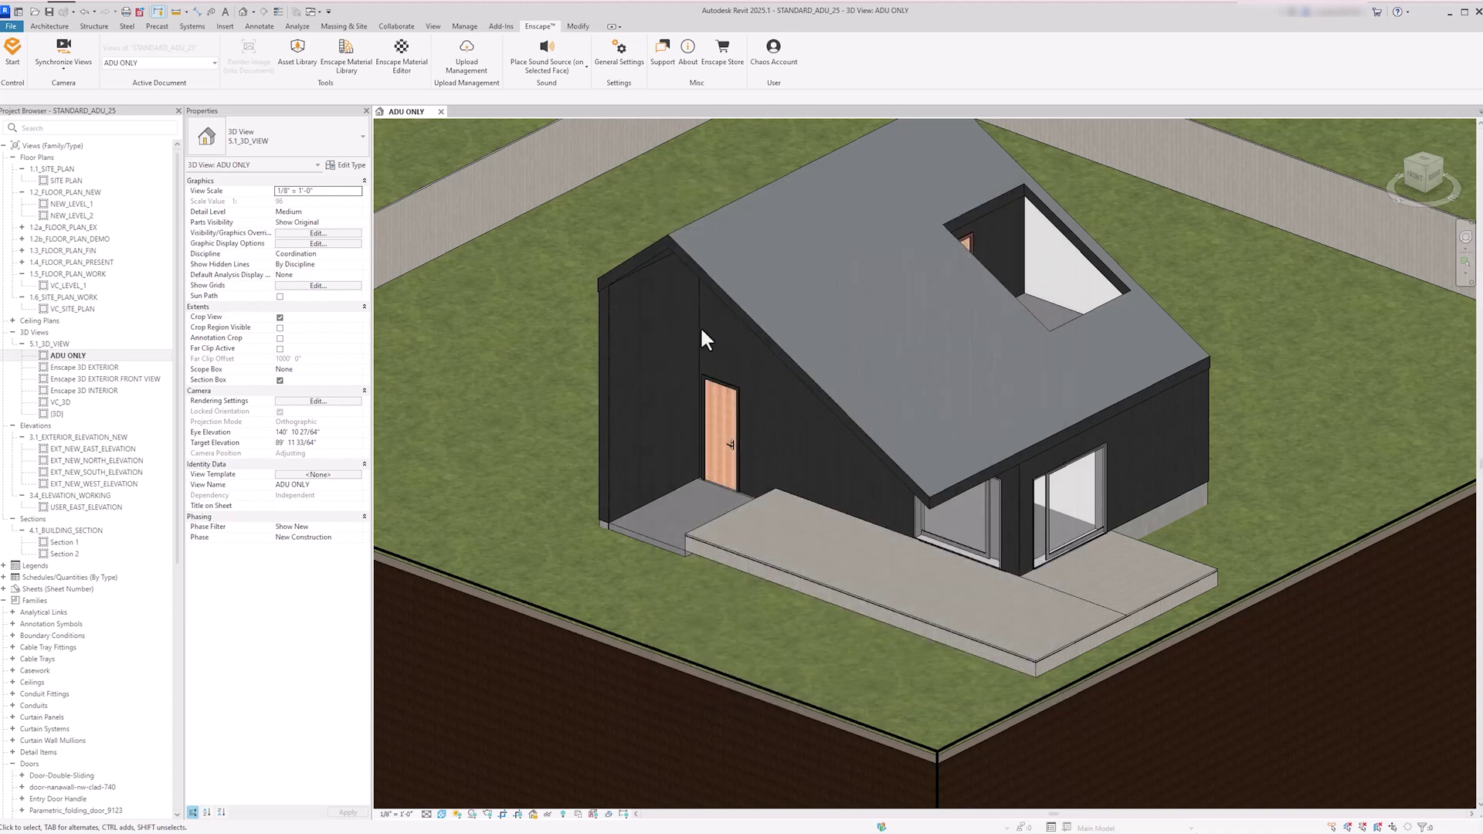
Open the type properties of the wall beside the wooden door, show how to duplicate the type, and cancel the duplicate.
click(609, 383)
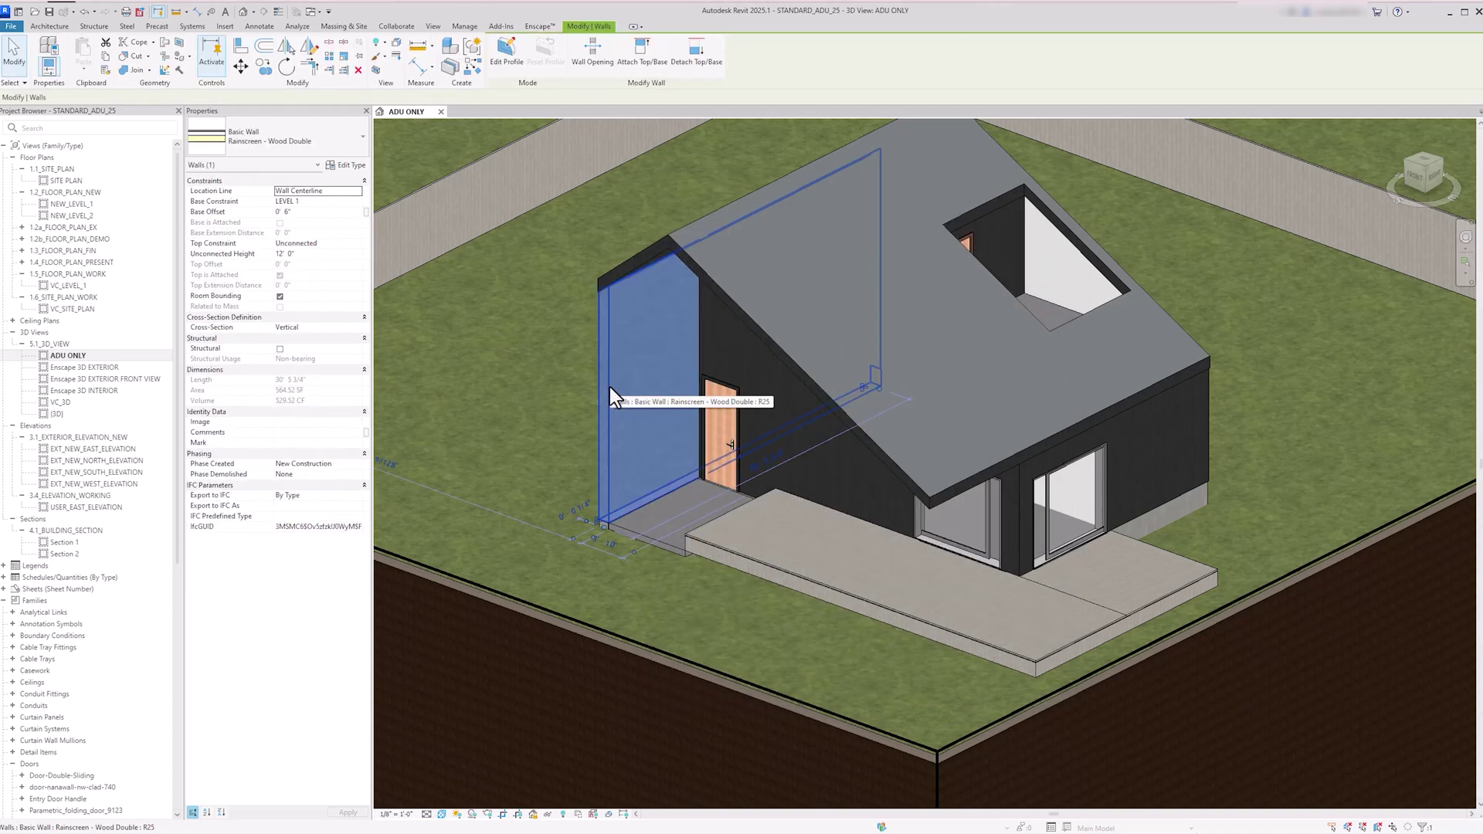
click(349, 165)
drag(626, 290, 797, 300)
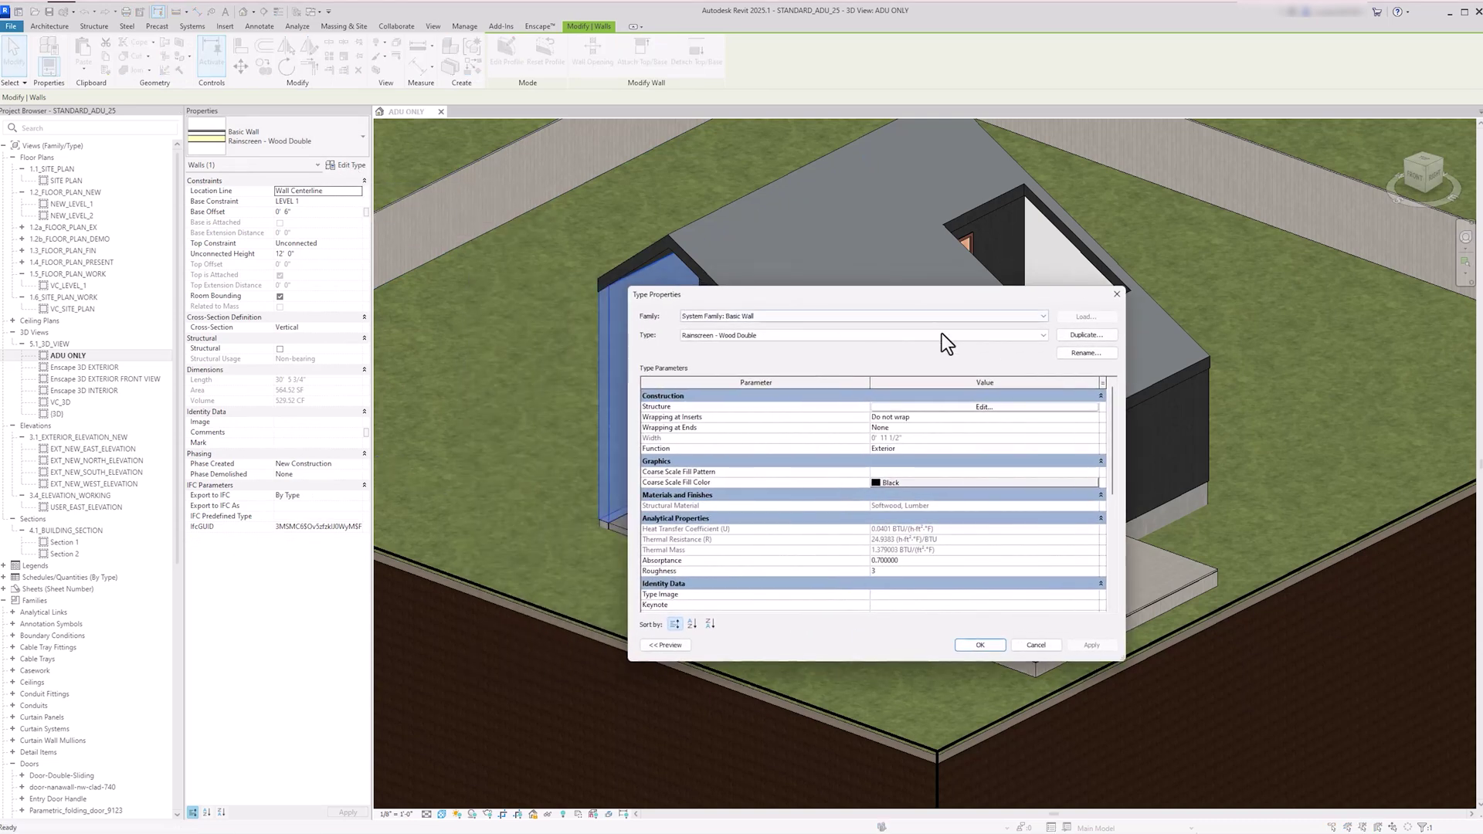
click(1087, 335)
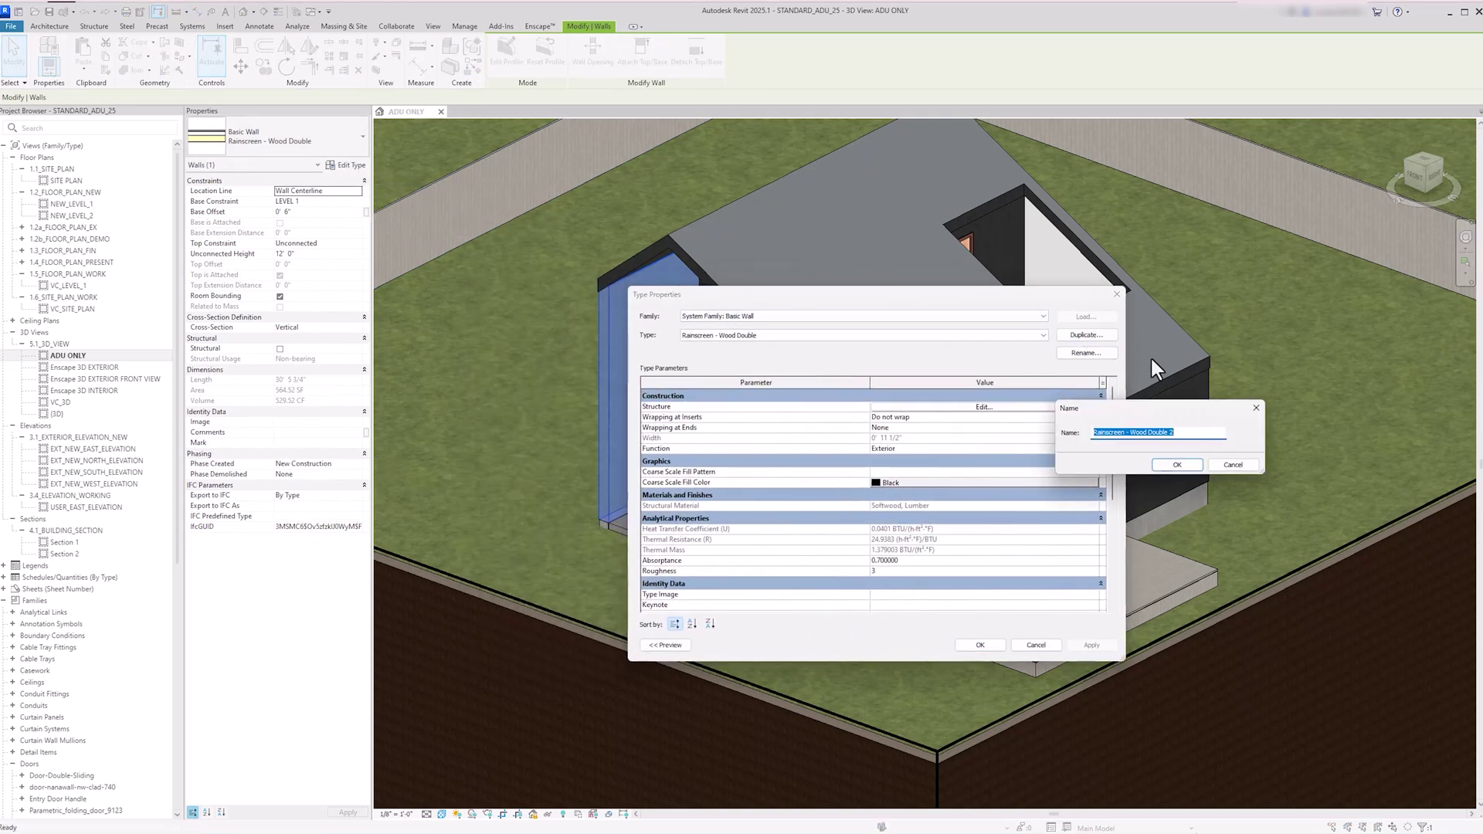
click(1254, 406)
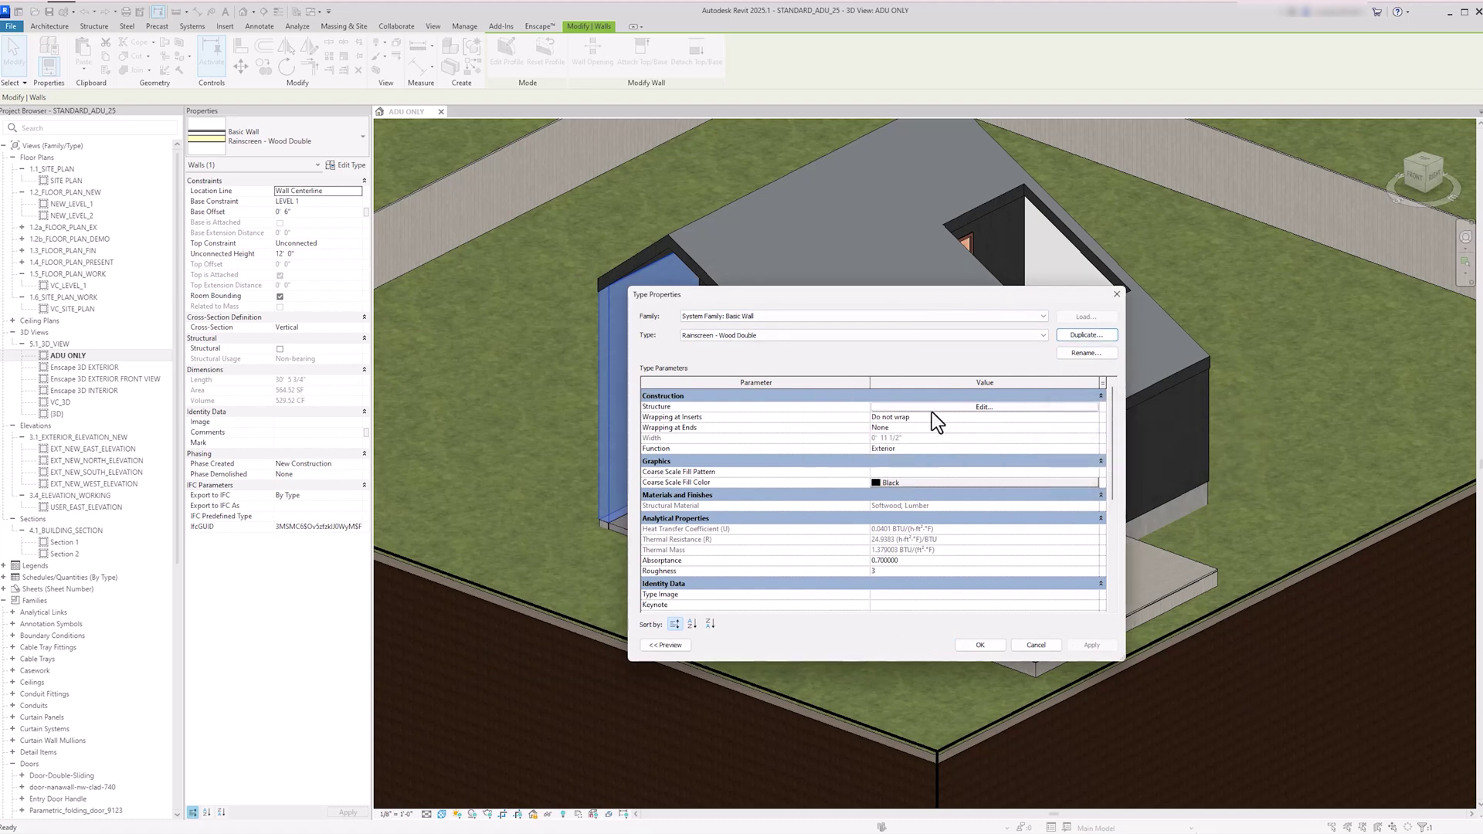
Examine the Rainscreen - Wood Double layers, browse project materials for the exterior Finish 1 layer, and cancel out without changes.
click(981, 408)
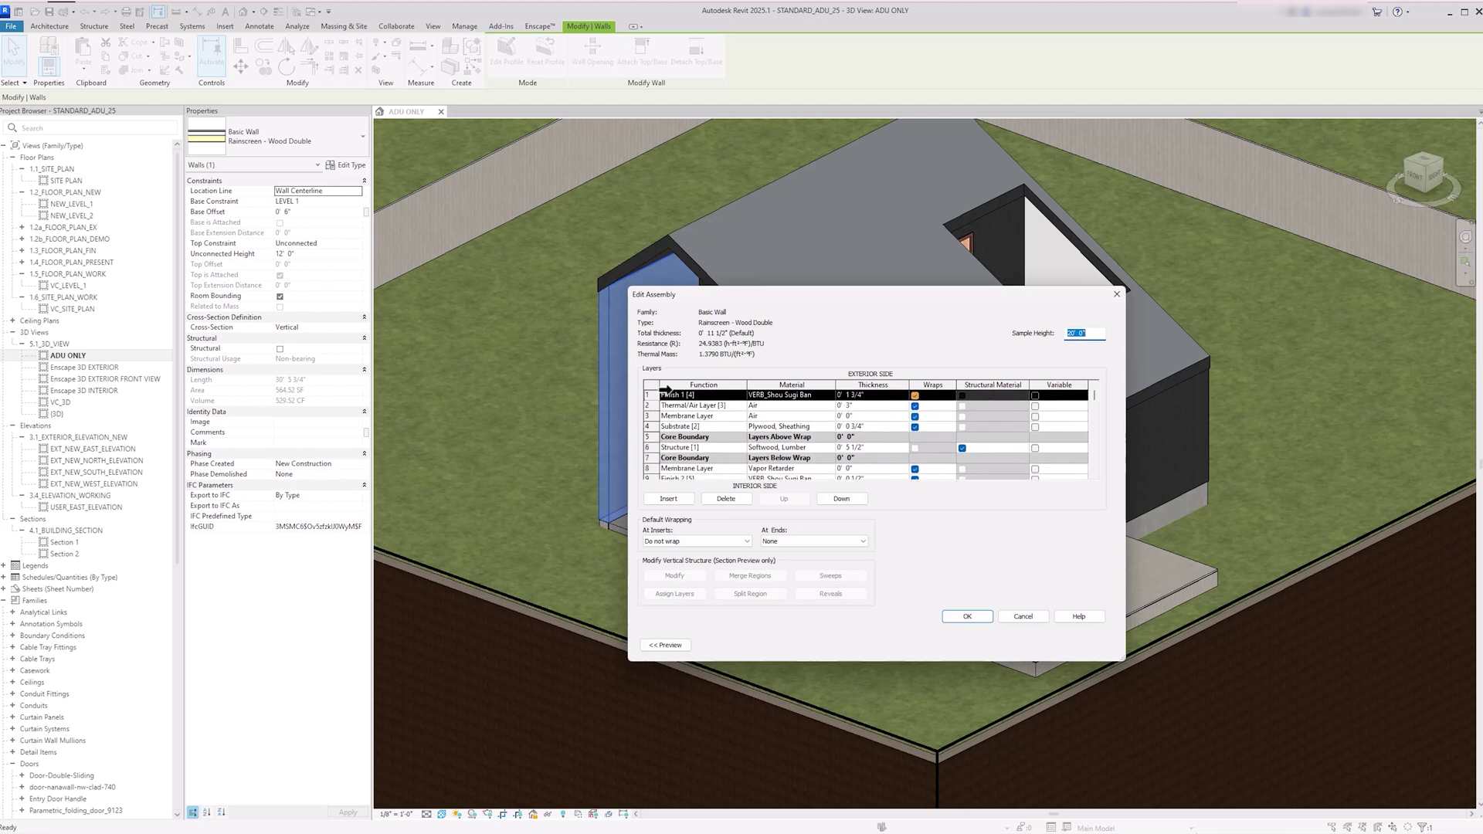
click(830, 394)
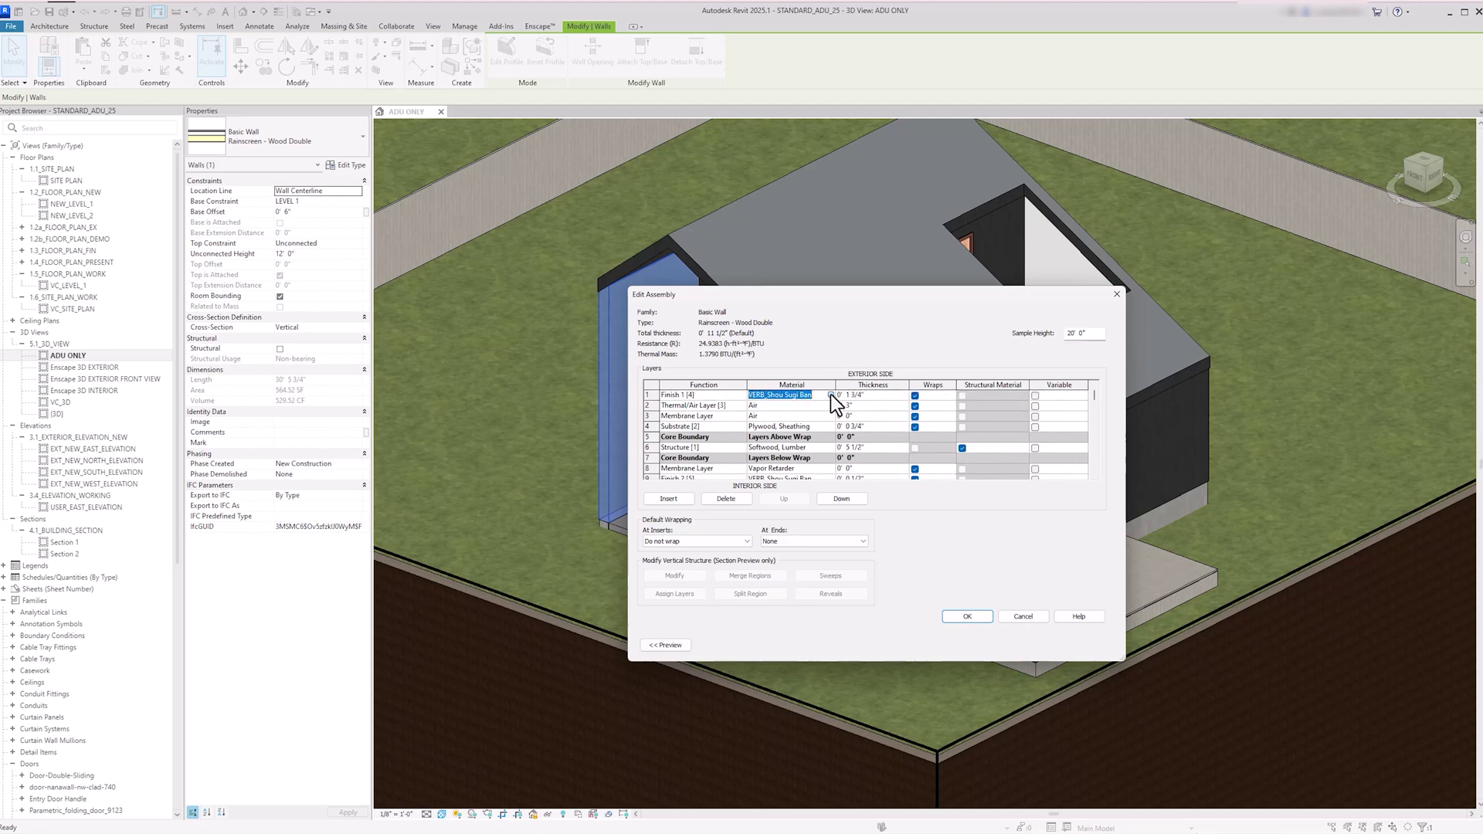
click(830, 395)
drag(860, 252, 1039, 233)
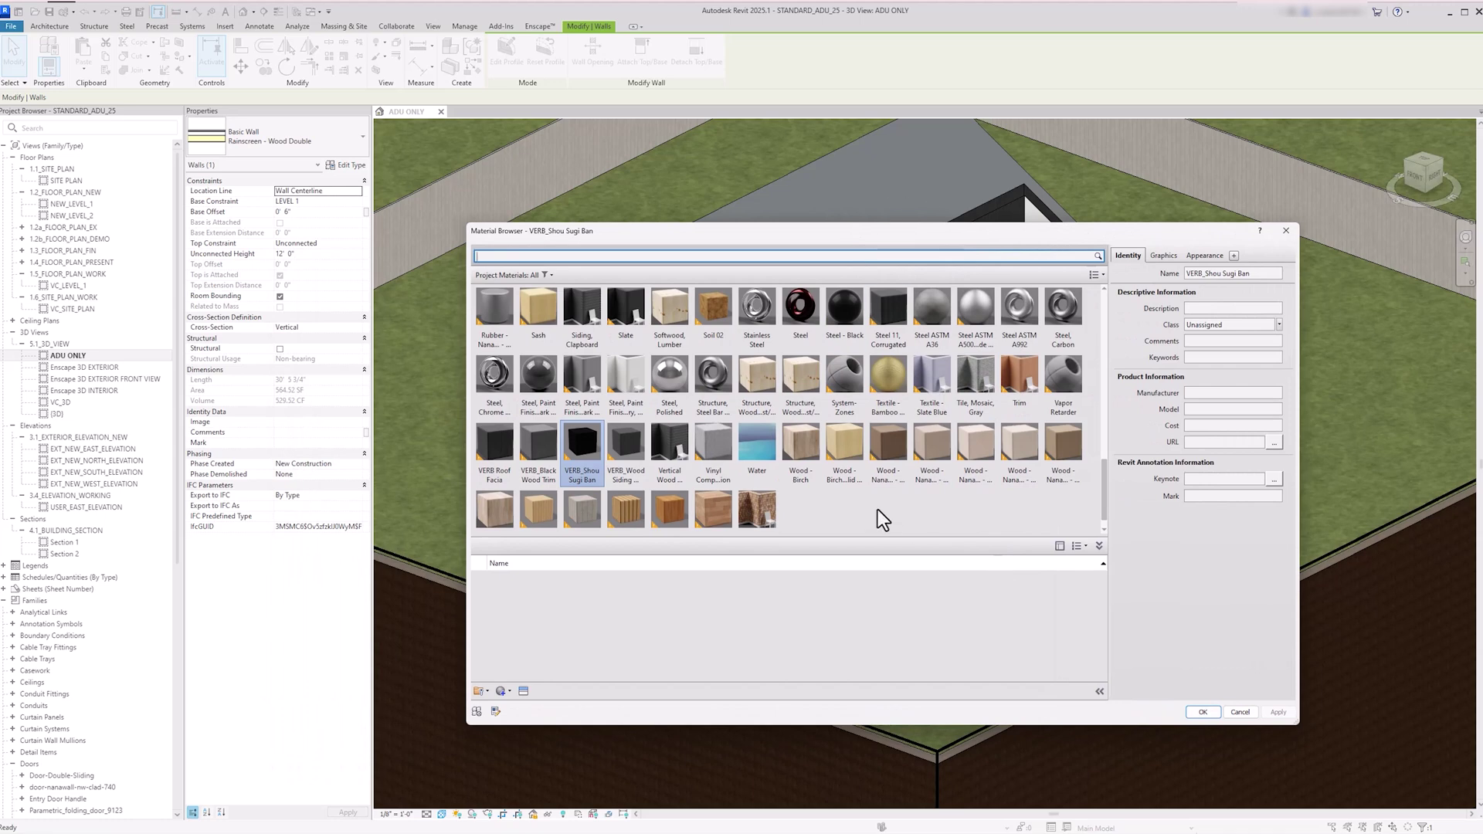
scroll(880, 509, down, 1)
scroll(840, 511, up, 12)
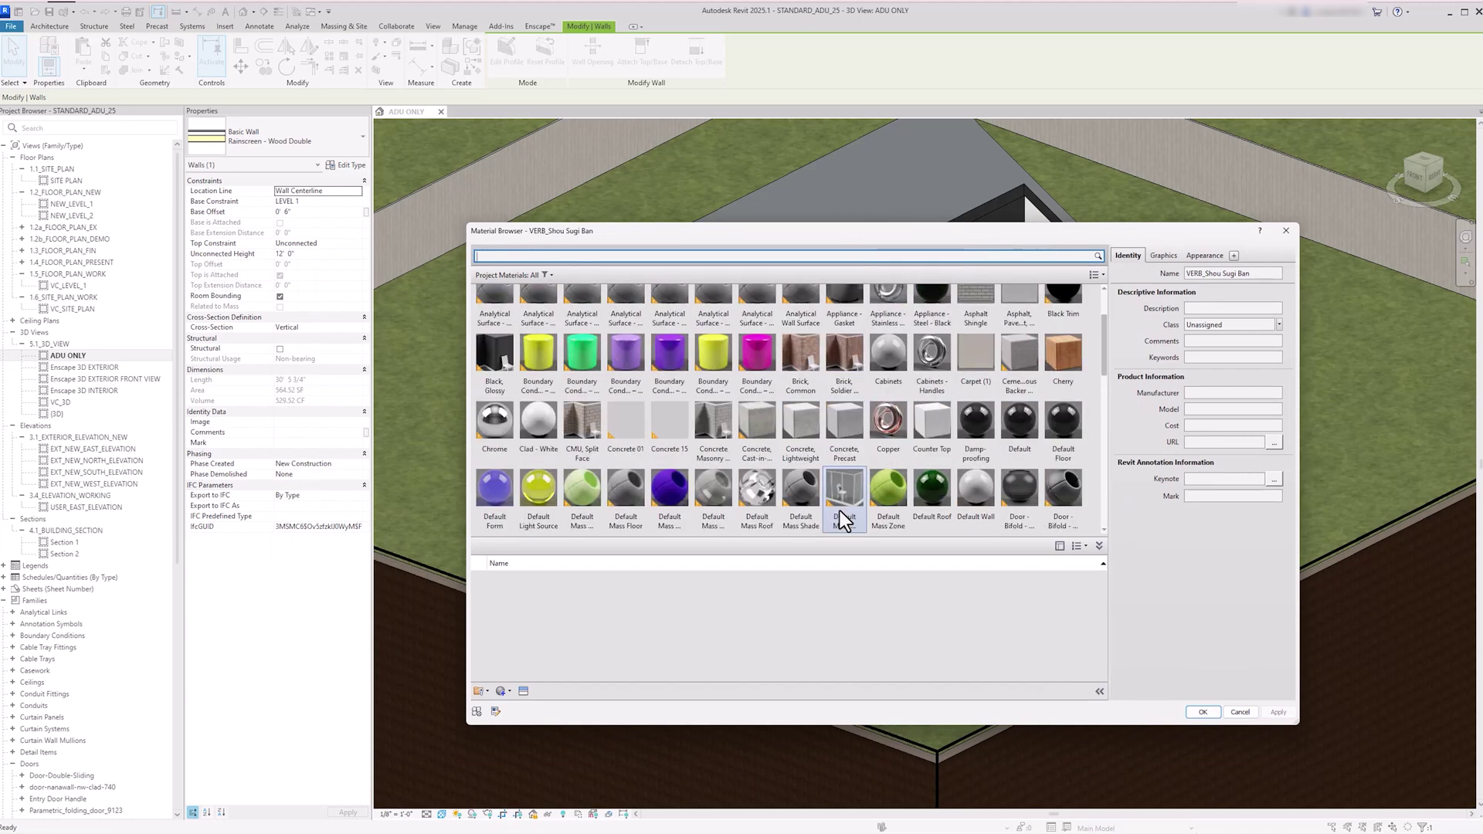
scroll(840, 511, down, 12)
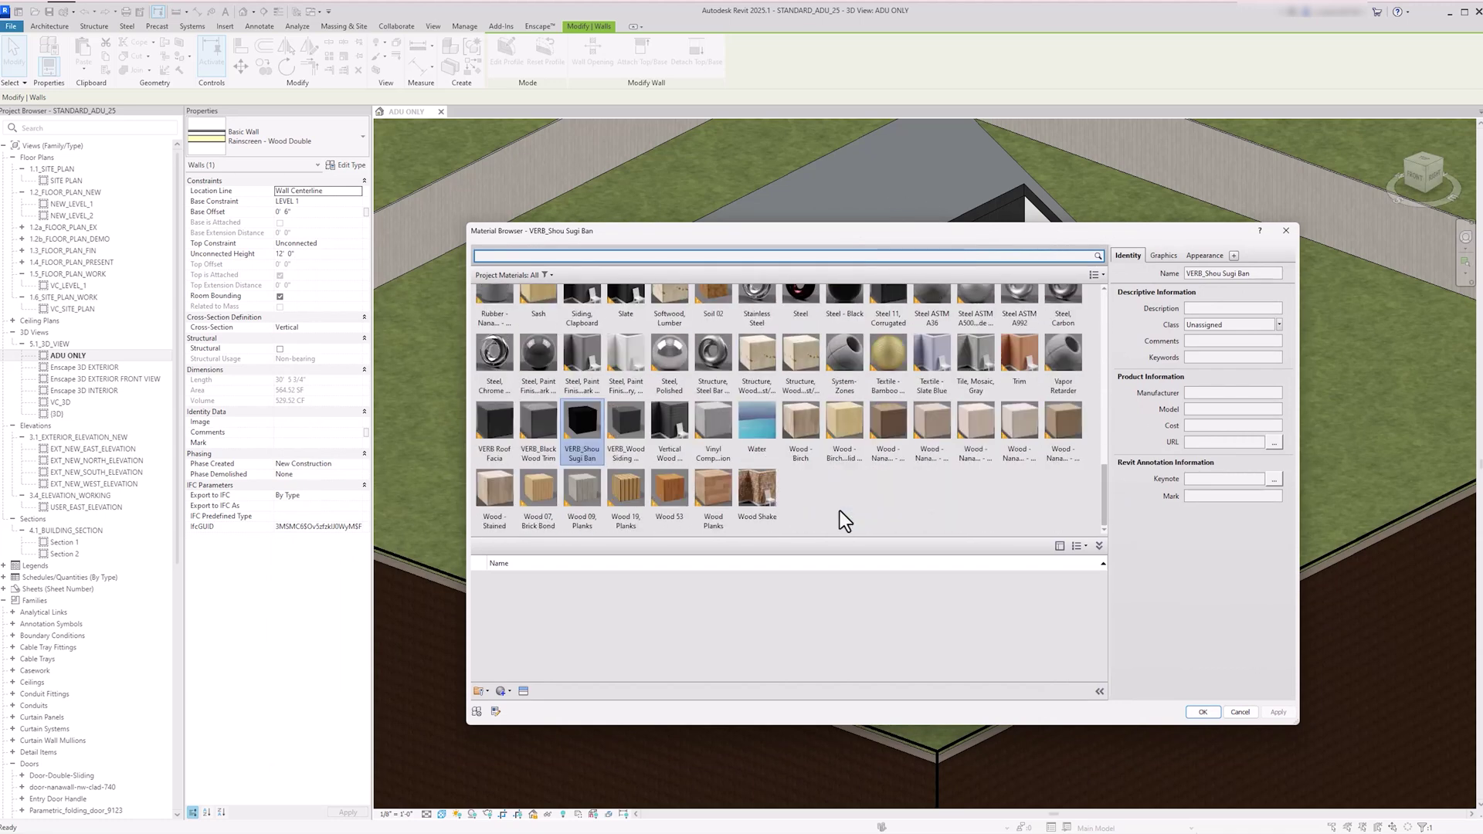
click(1244, 712)
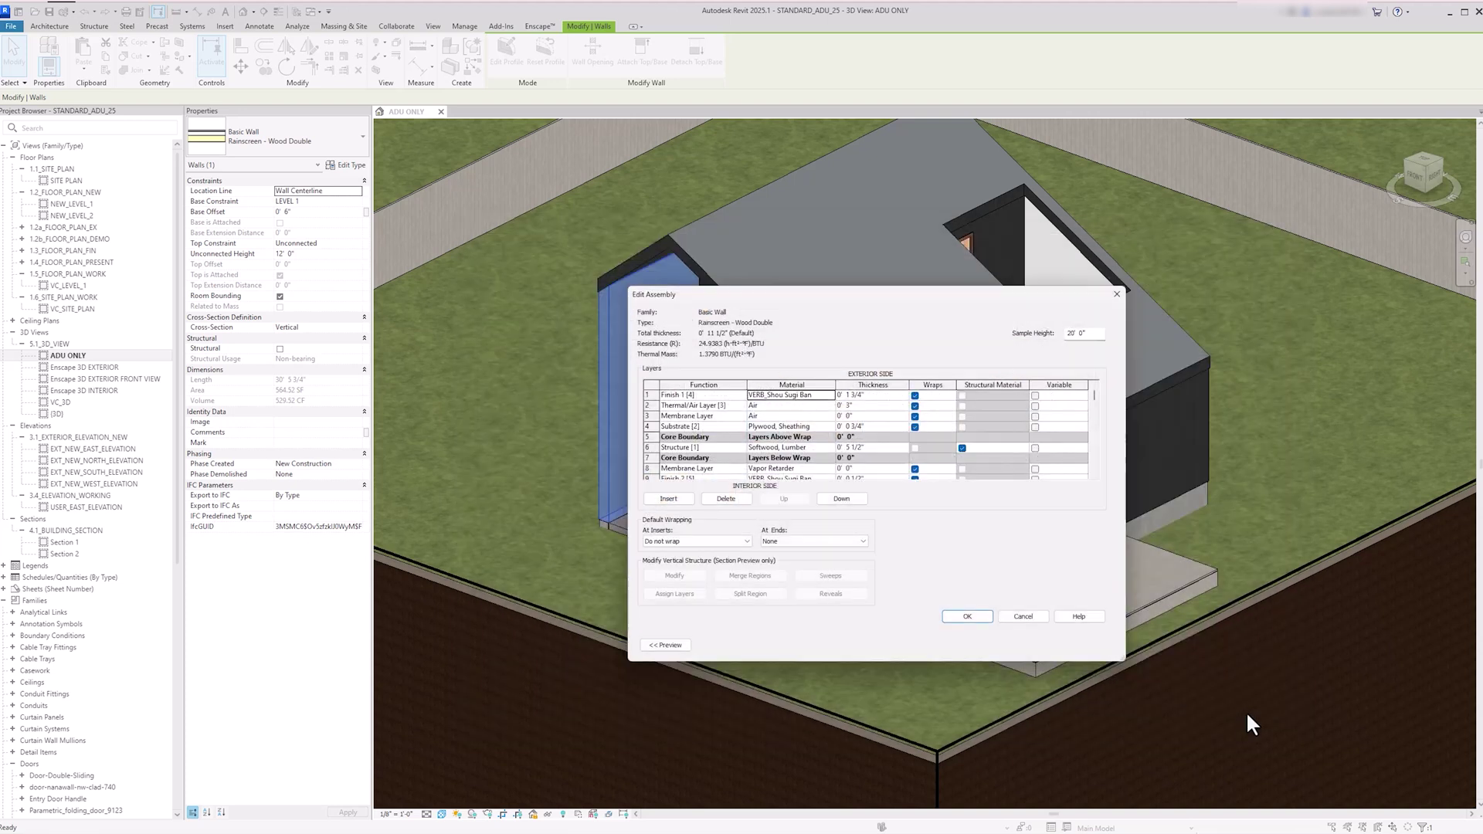
click(1024, 616)
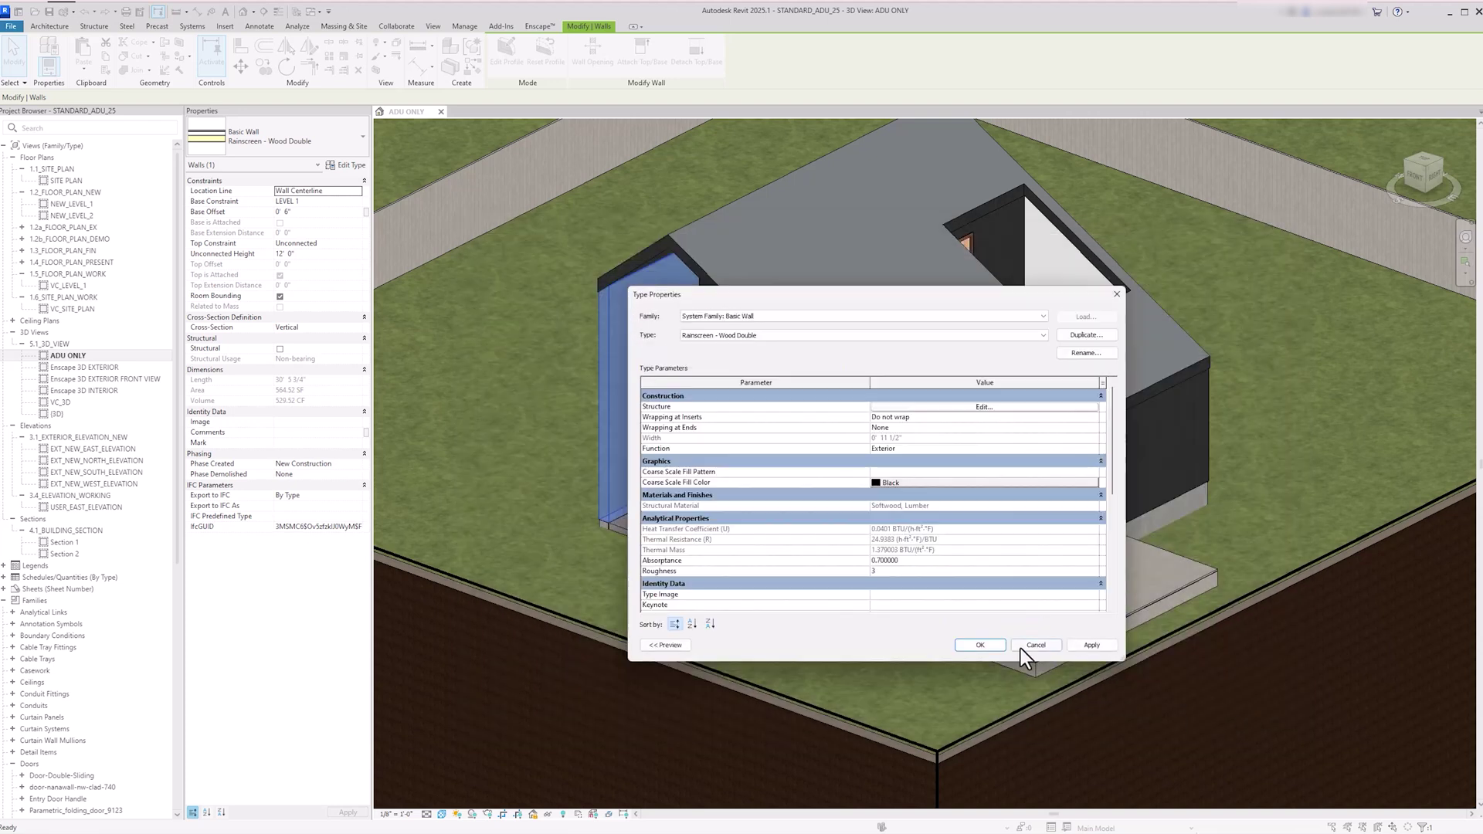
click(1041, 647)
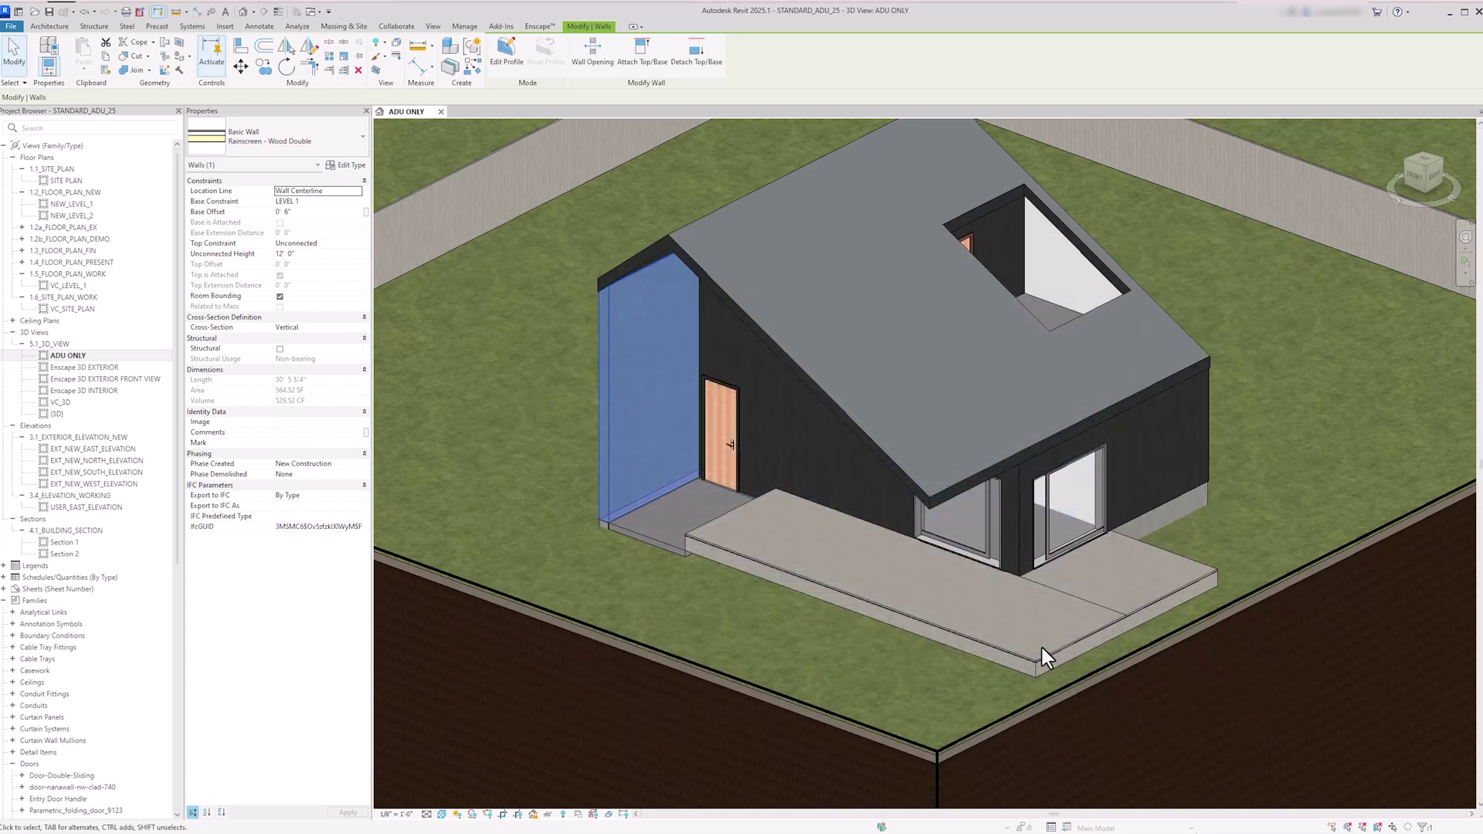
scroll(882, 689, down, 3)
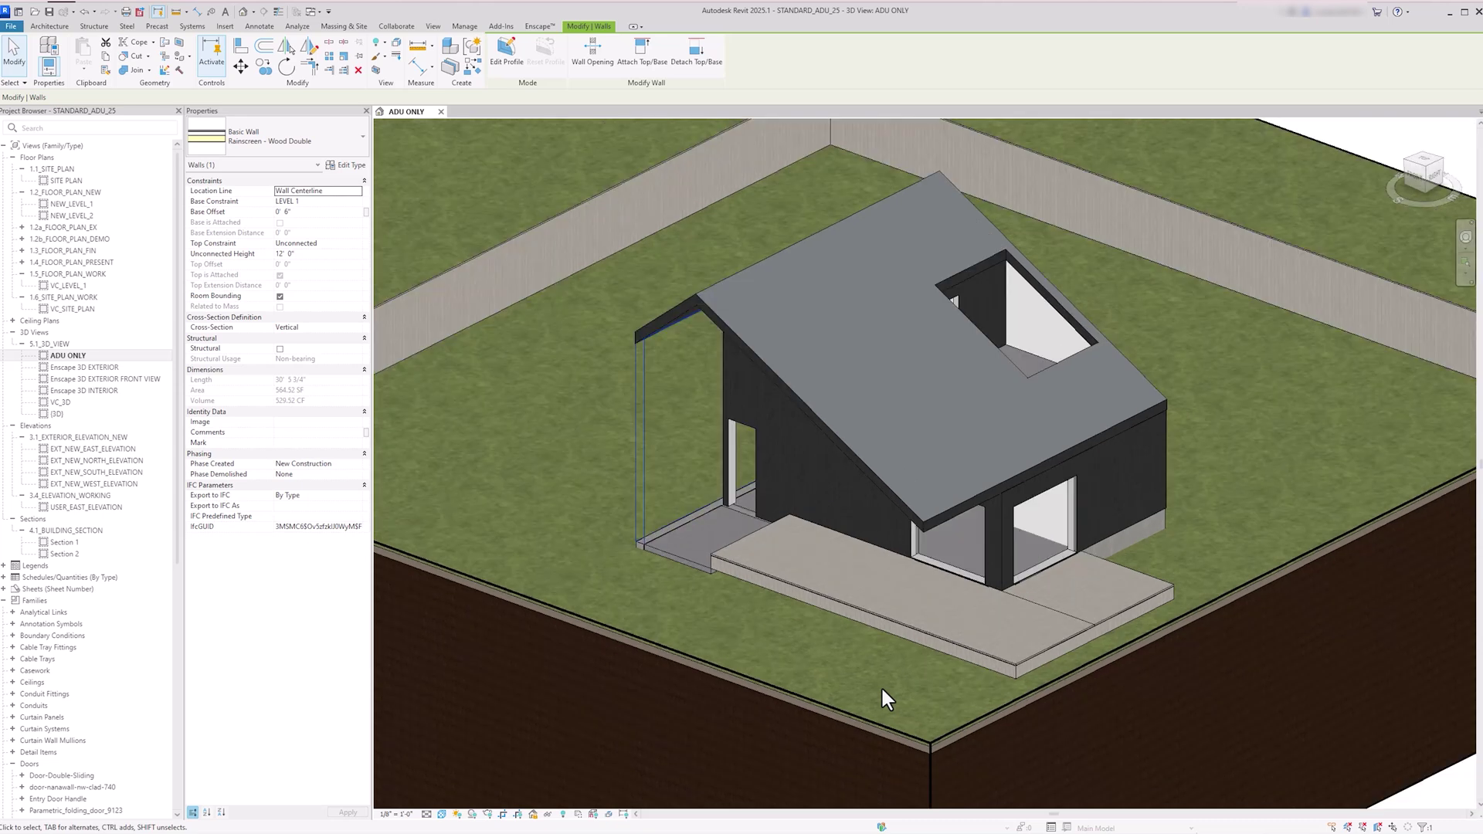
Deselect the wall and look over the wood facade and deck from another angle in the Enscape window.
key(Escape)
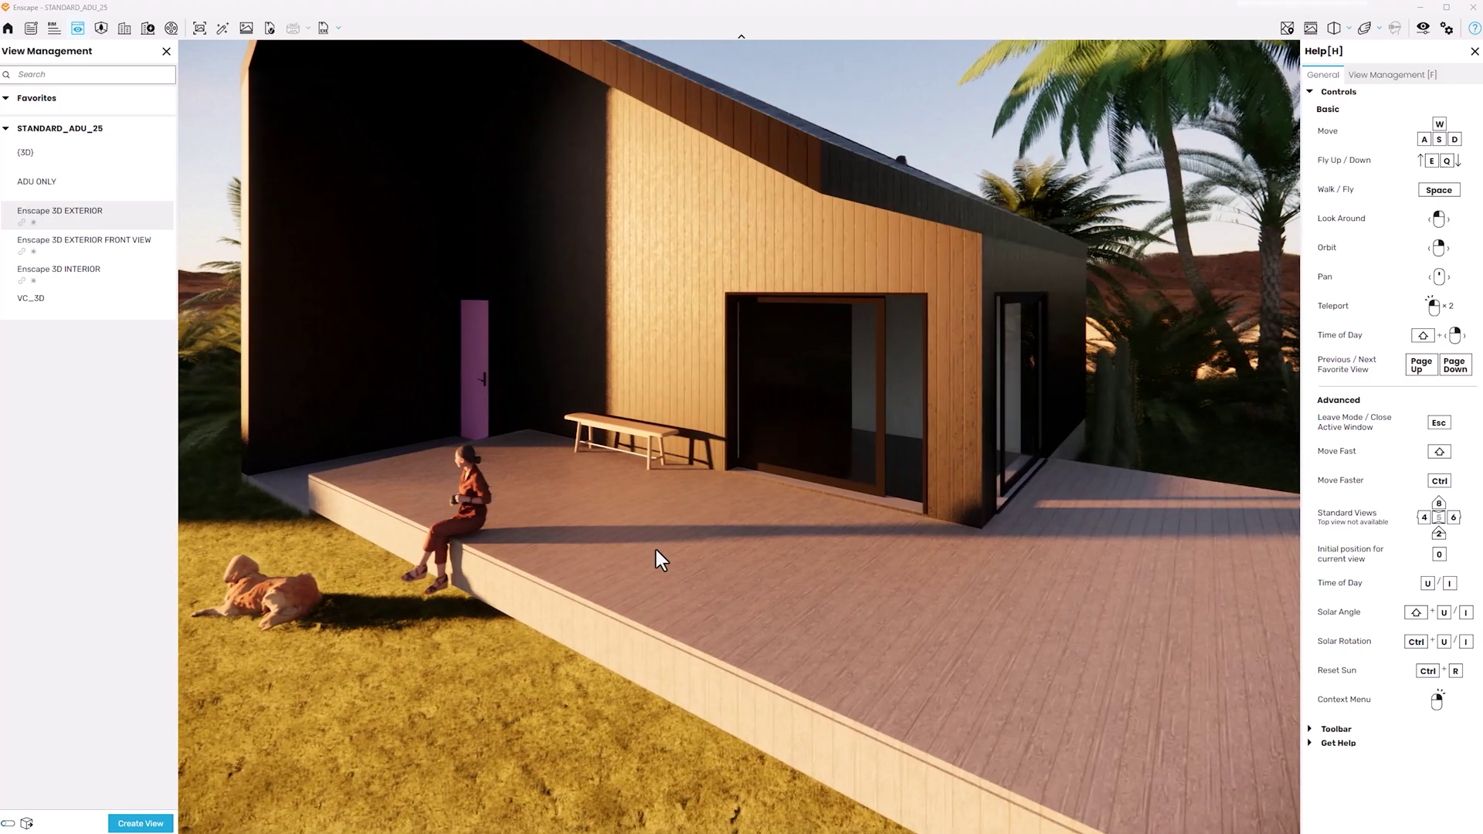
key(e)
right_drag(744, 604, 583, 526)
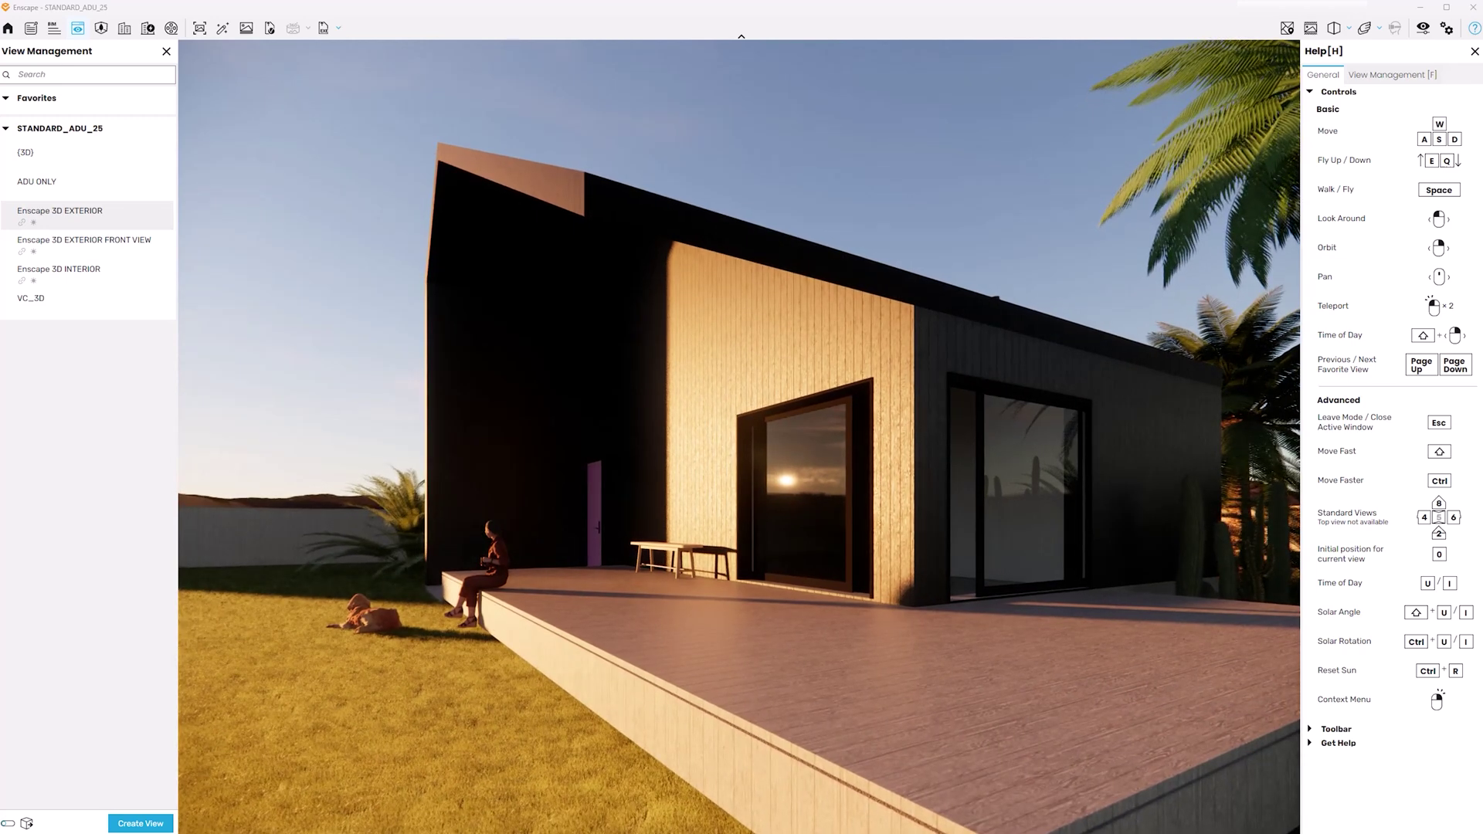
Switch to Revit, open the Enscape Asset Library and move its window over the model view.
key(alt+Tab)
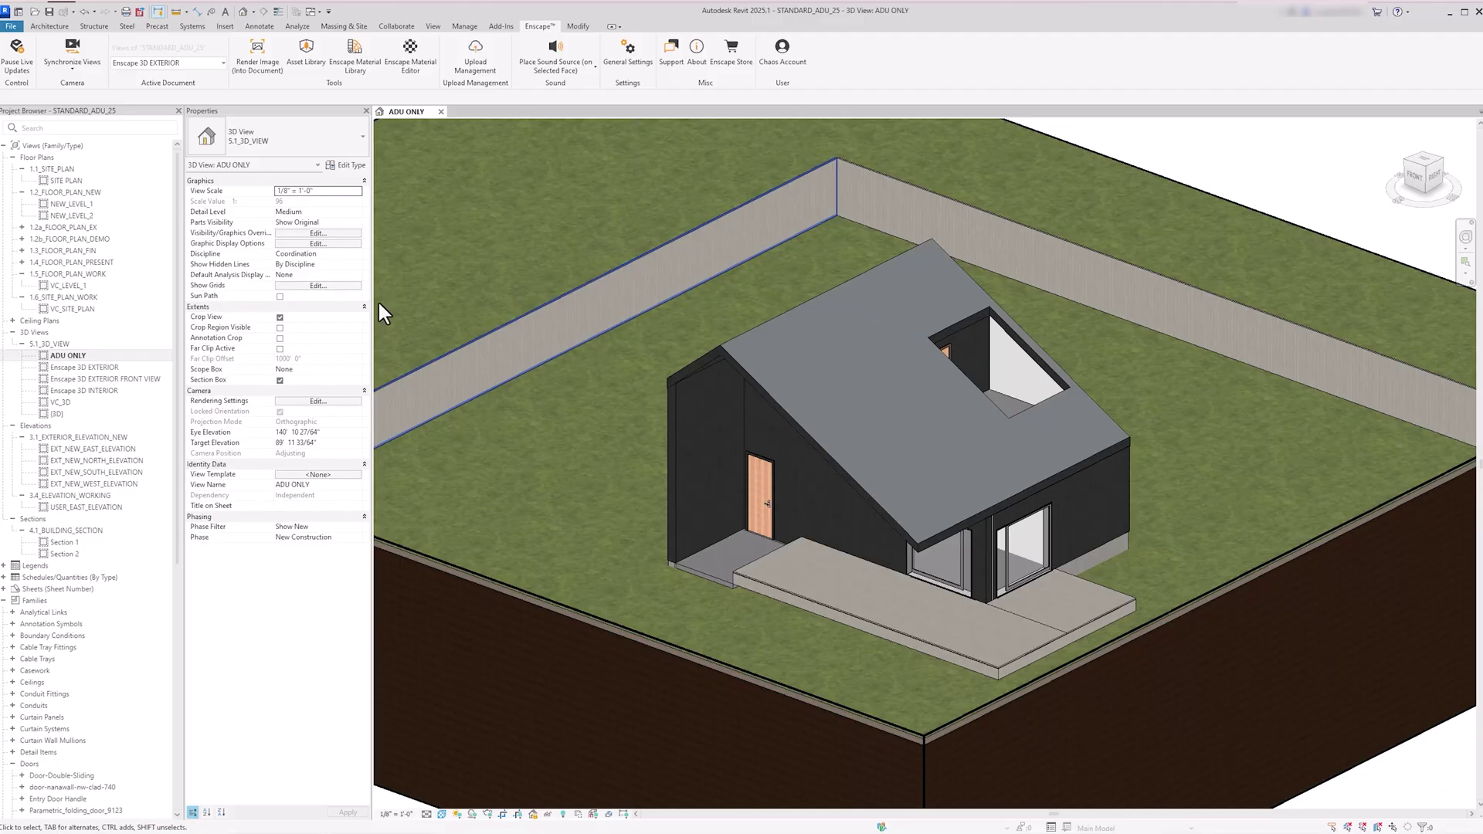
click(303, 54)
drag(312, 35, 859, 188)
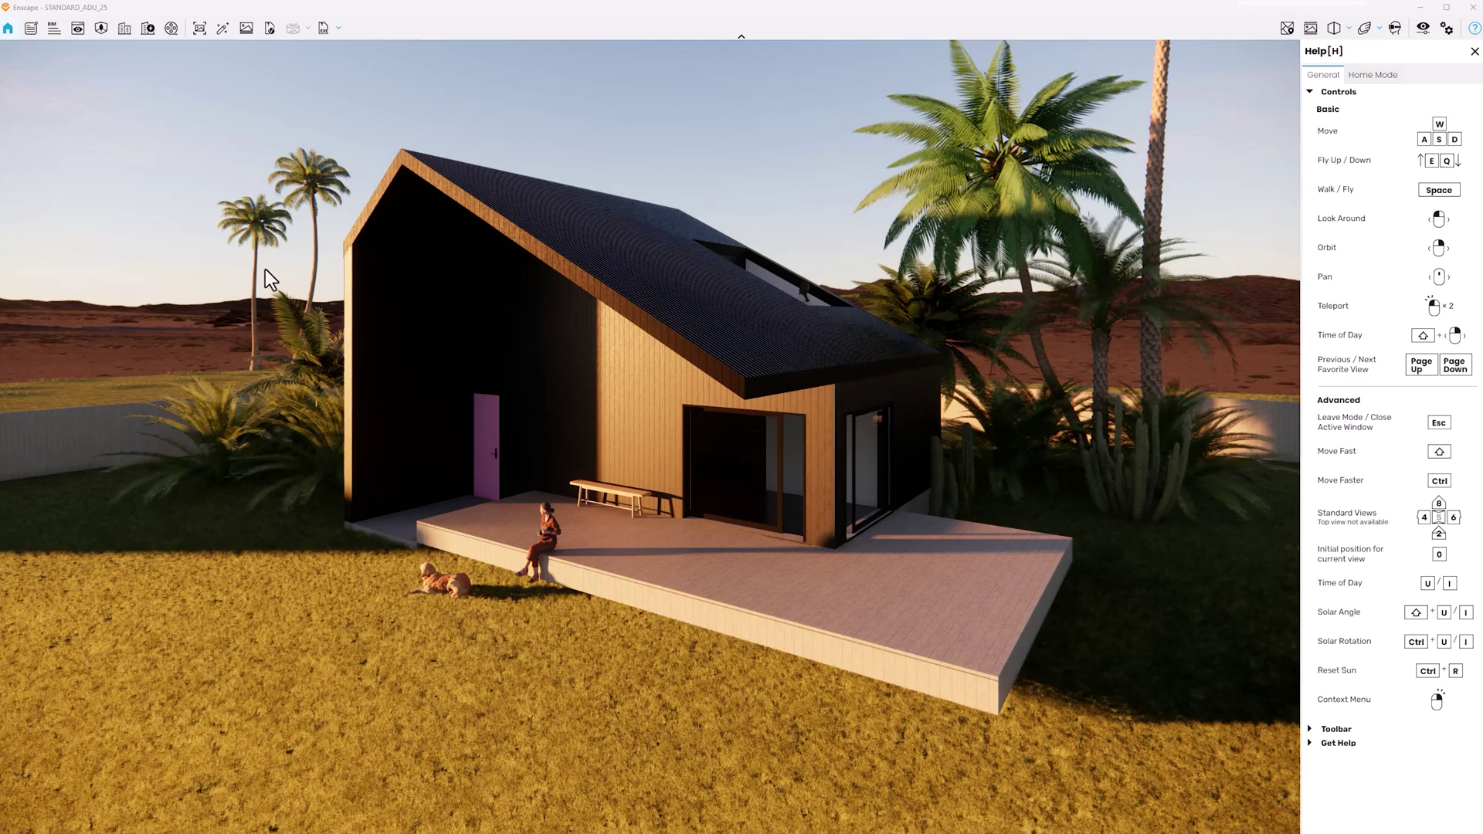
Open the Asset Library in the Enscape window, browse its assets and categories, and try a search for "tree".
right_drag(265, 269, 53, 57)
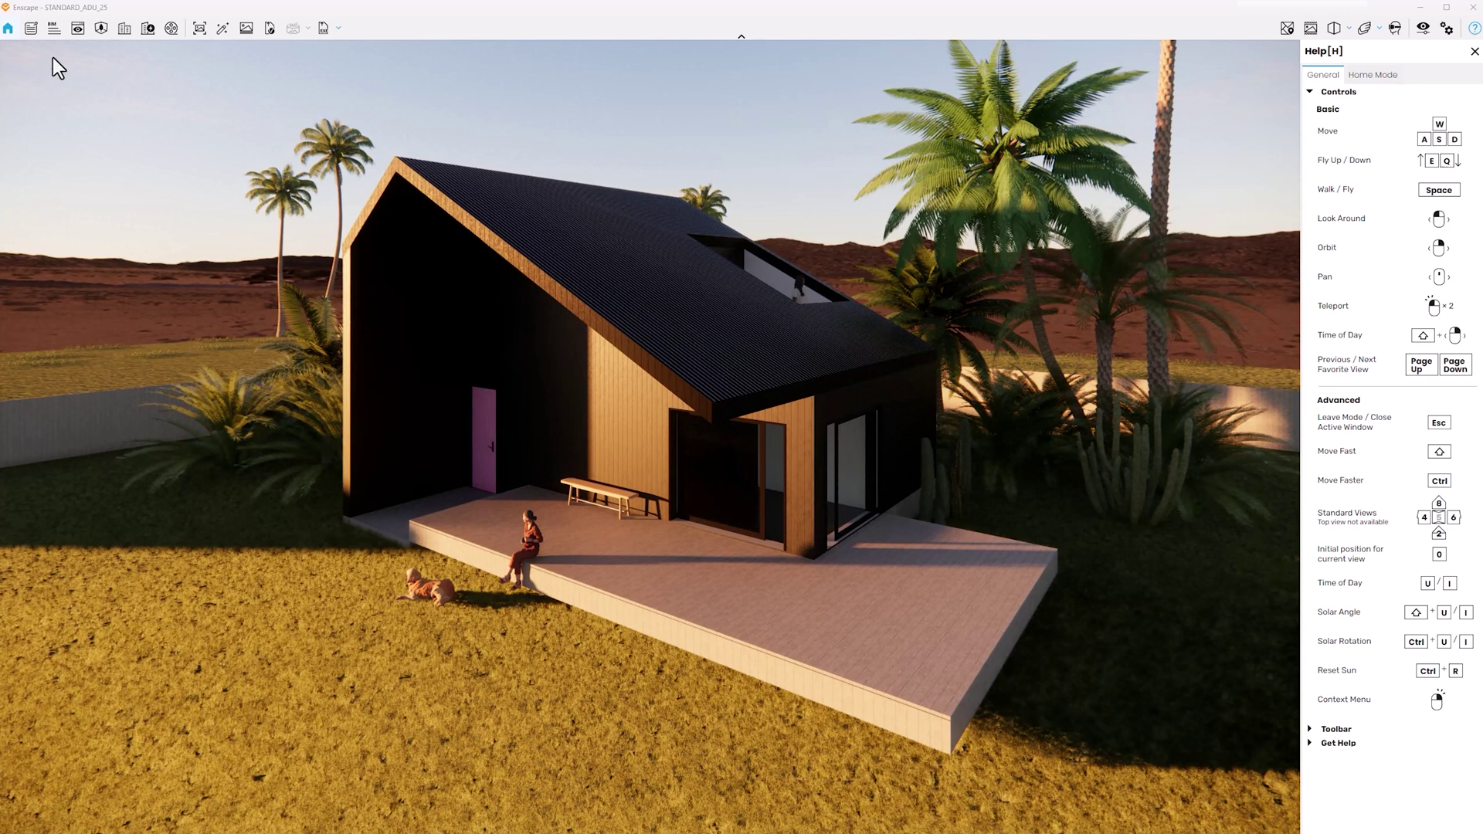
click(98, 34)
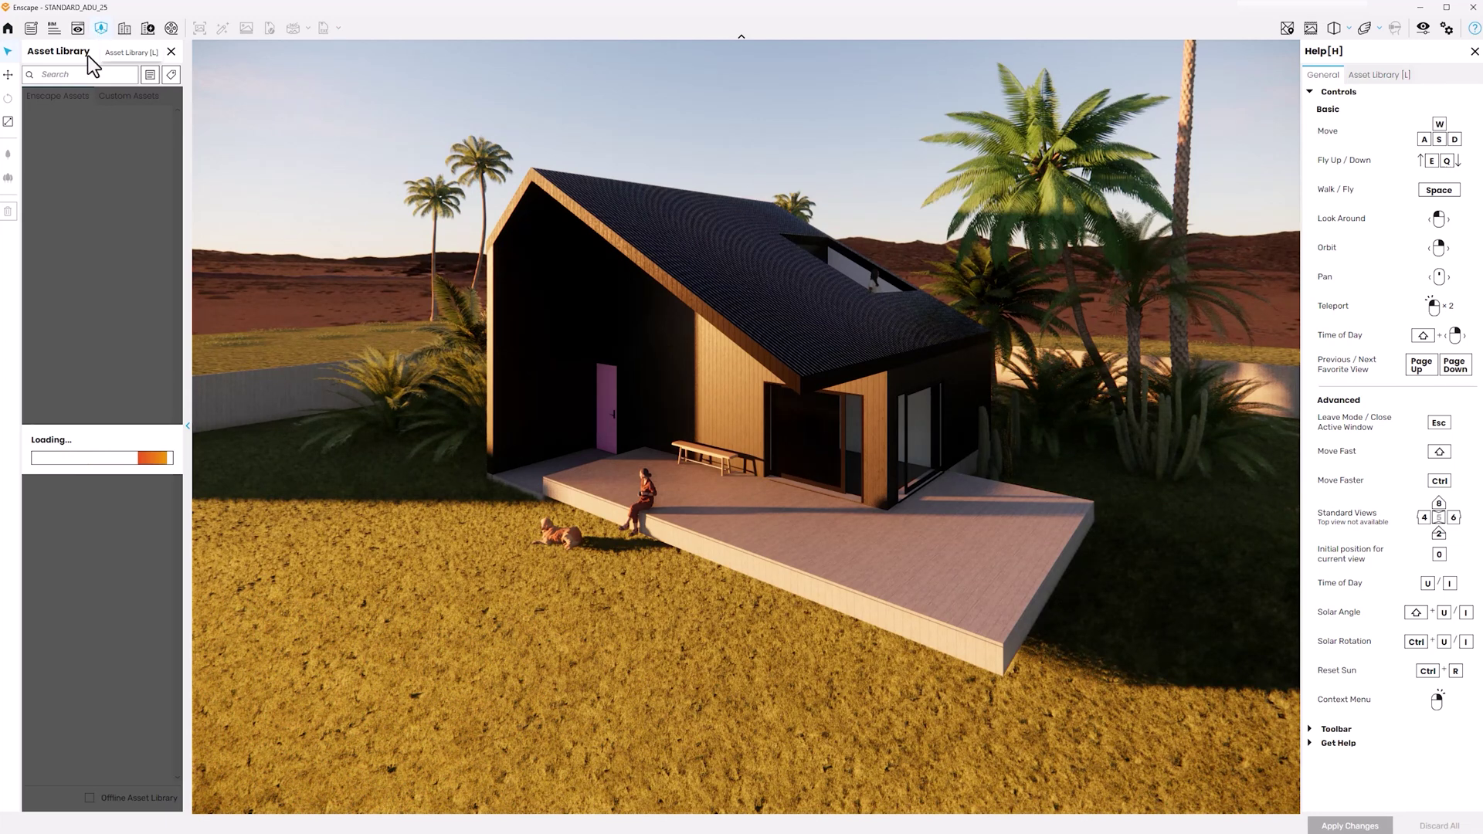
scroll(117, 330, down, 2)
scroll(114, 330, down, 13)
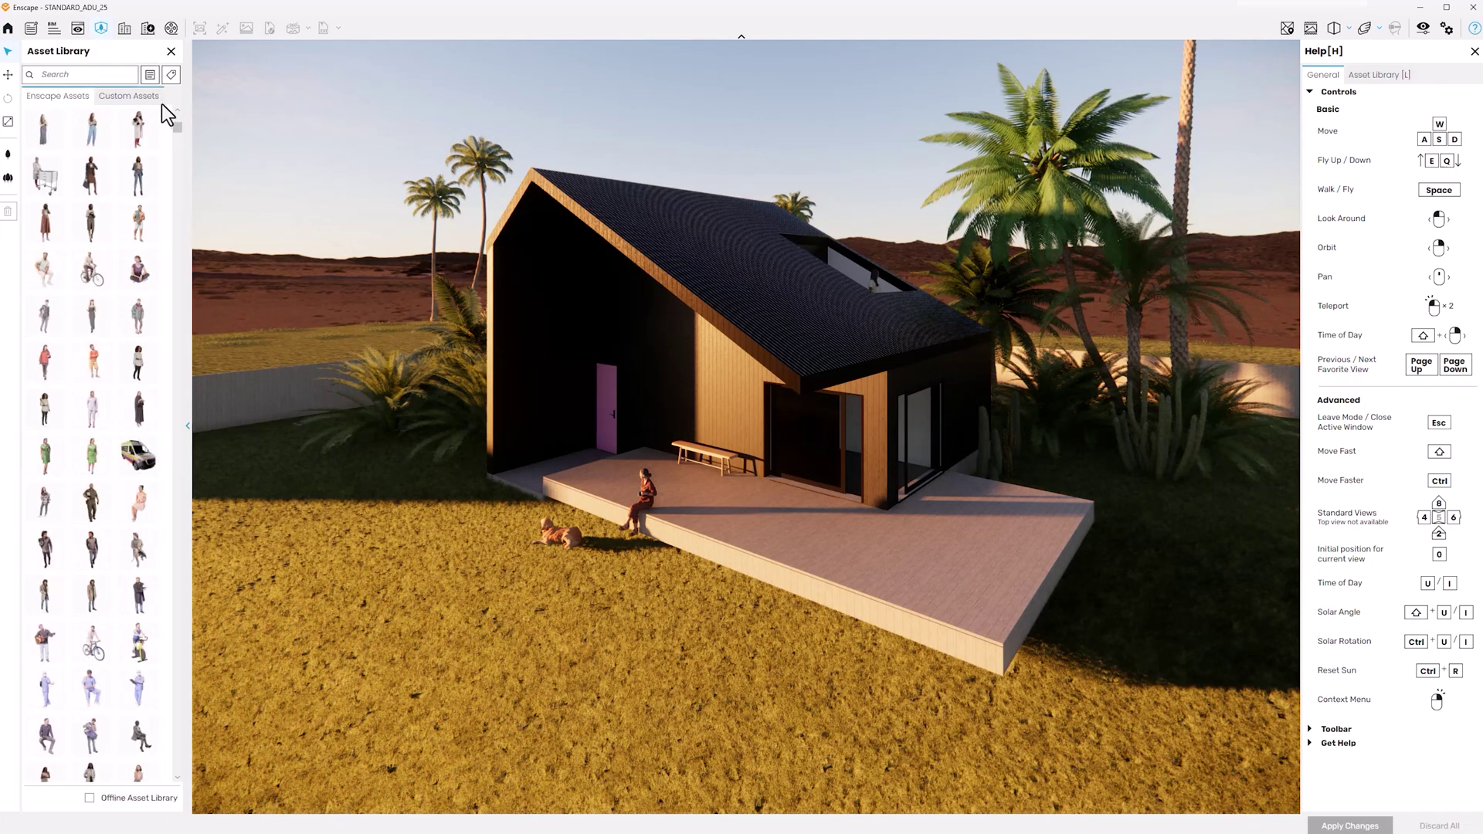
click(149, 75)
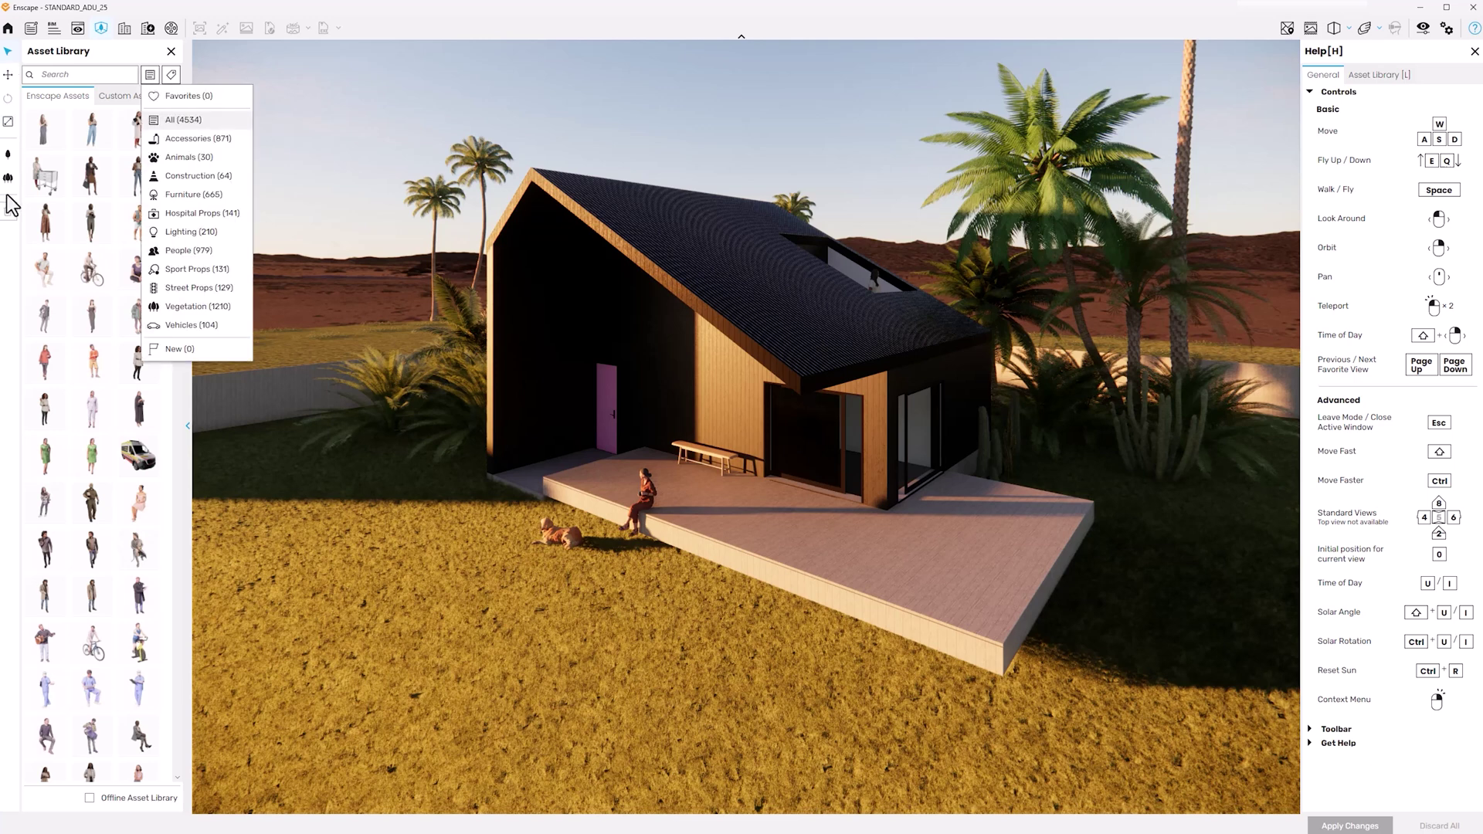
click(10, 251)
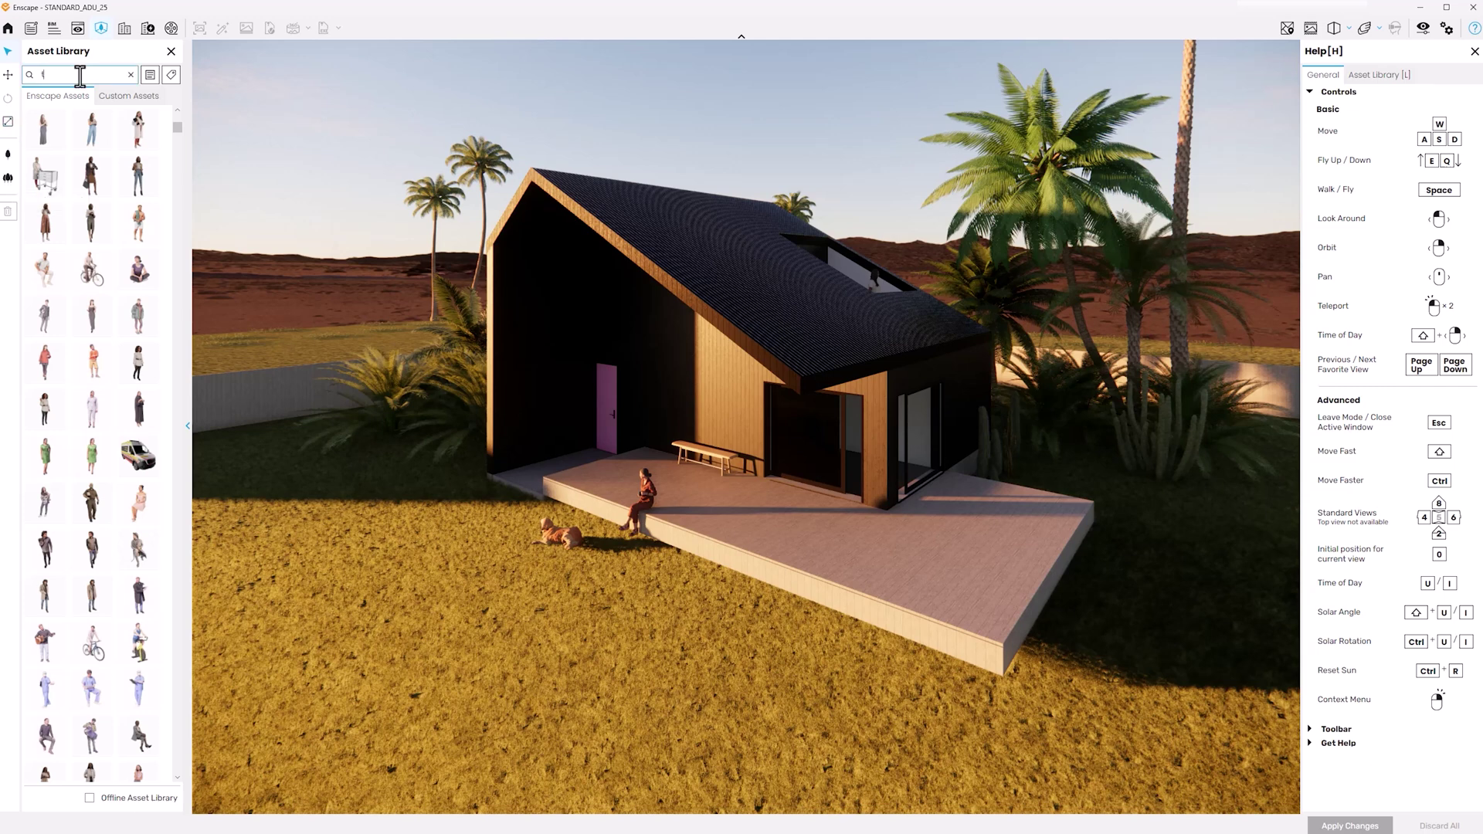
text(ree)
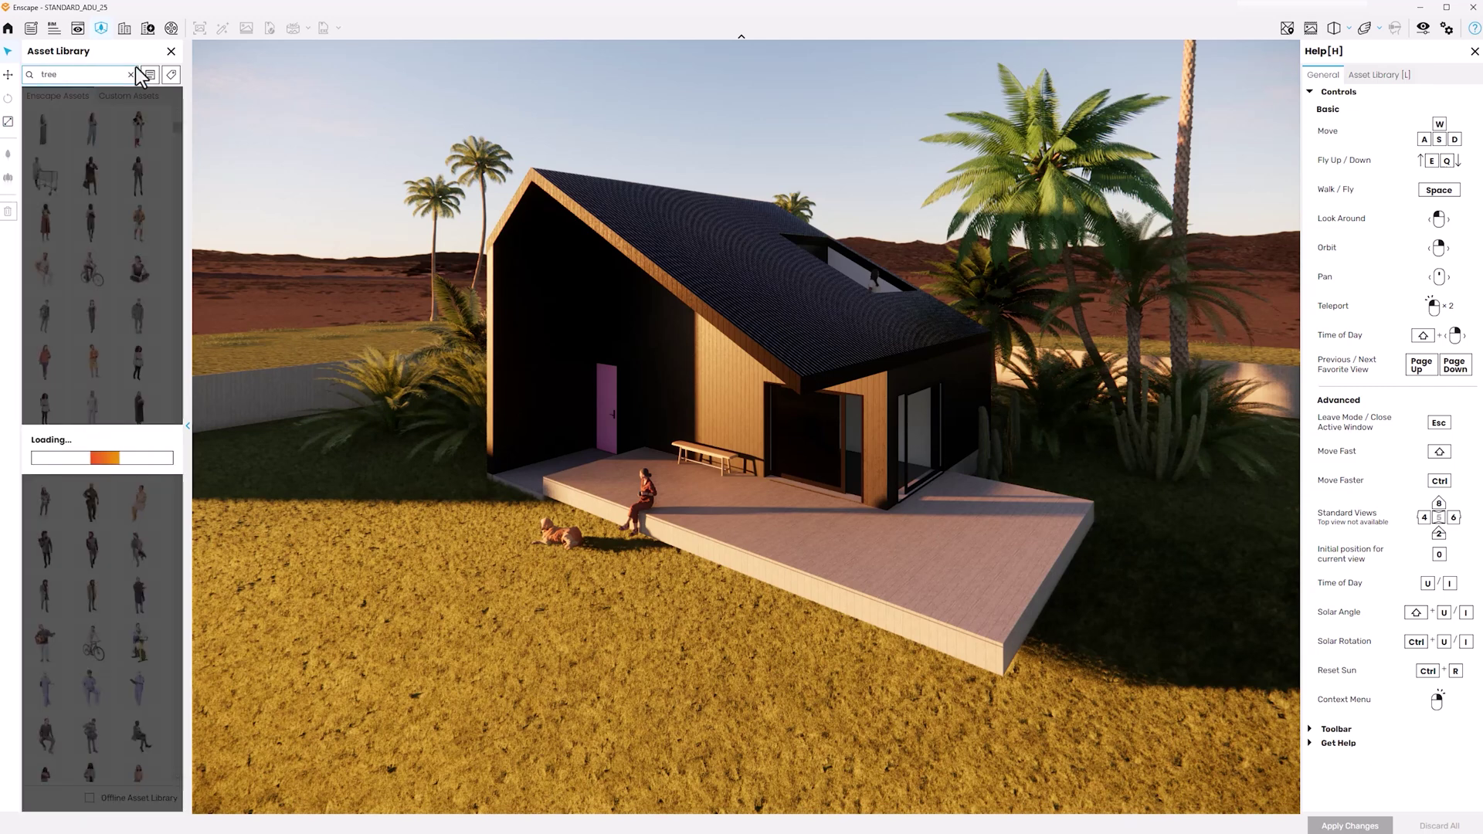
click(130, 75)
Filter the asset library to the Vegetation category with the Coniferous tag.
click(150, 74)
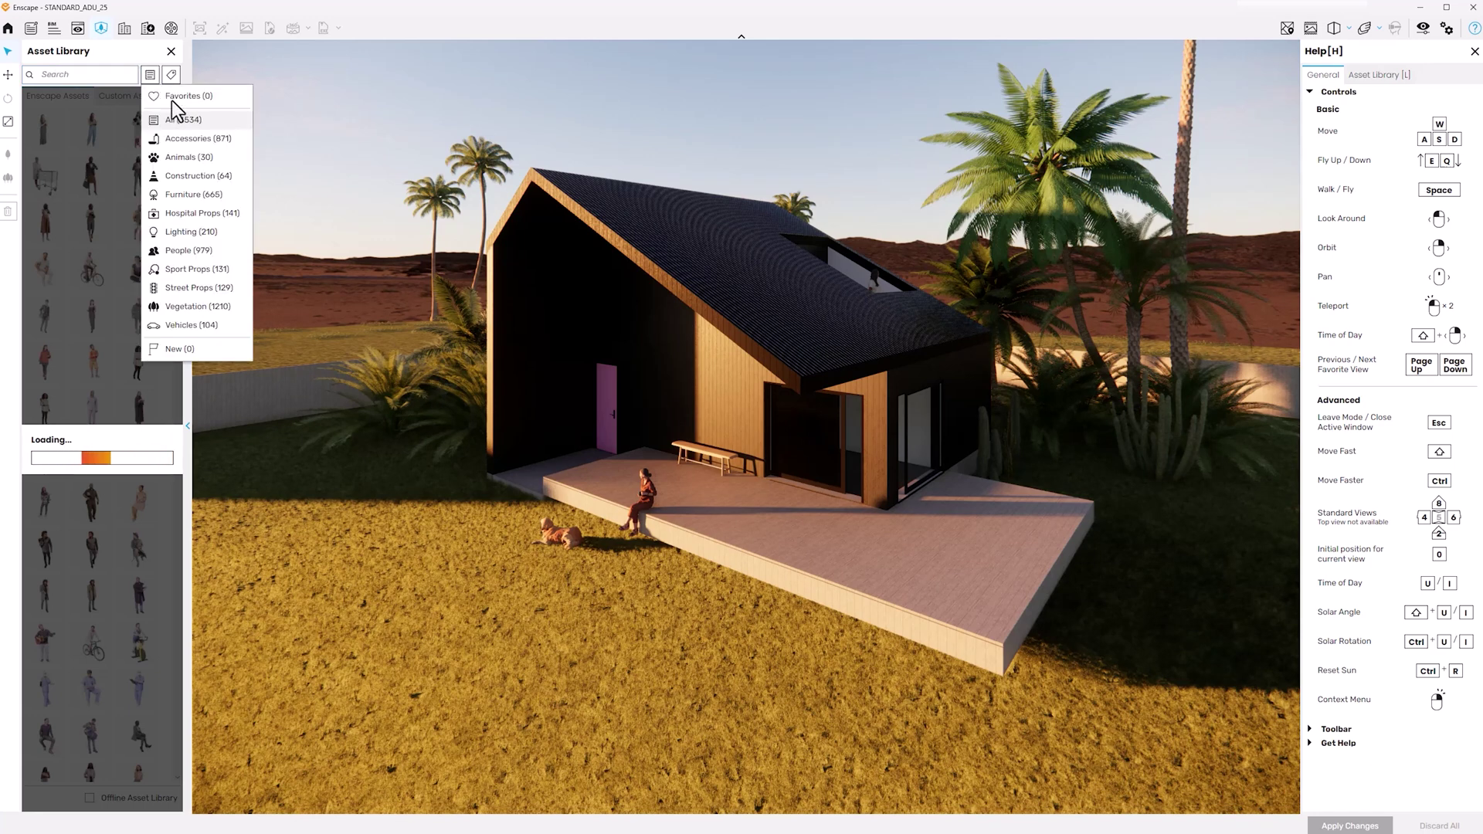
click(186, 306)
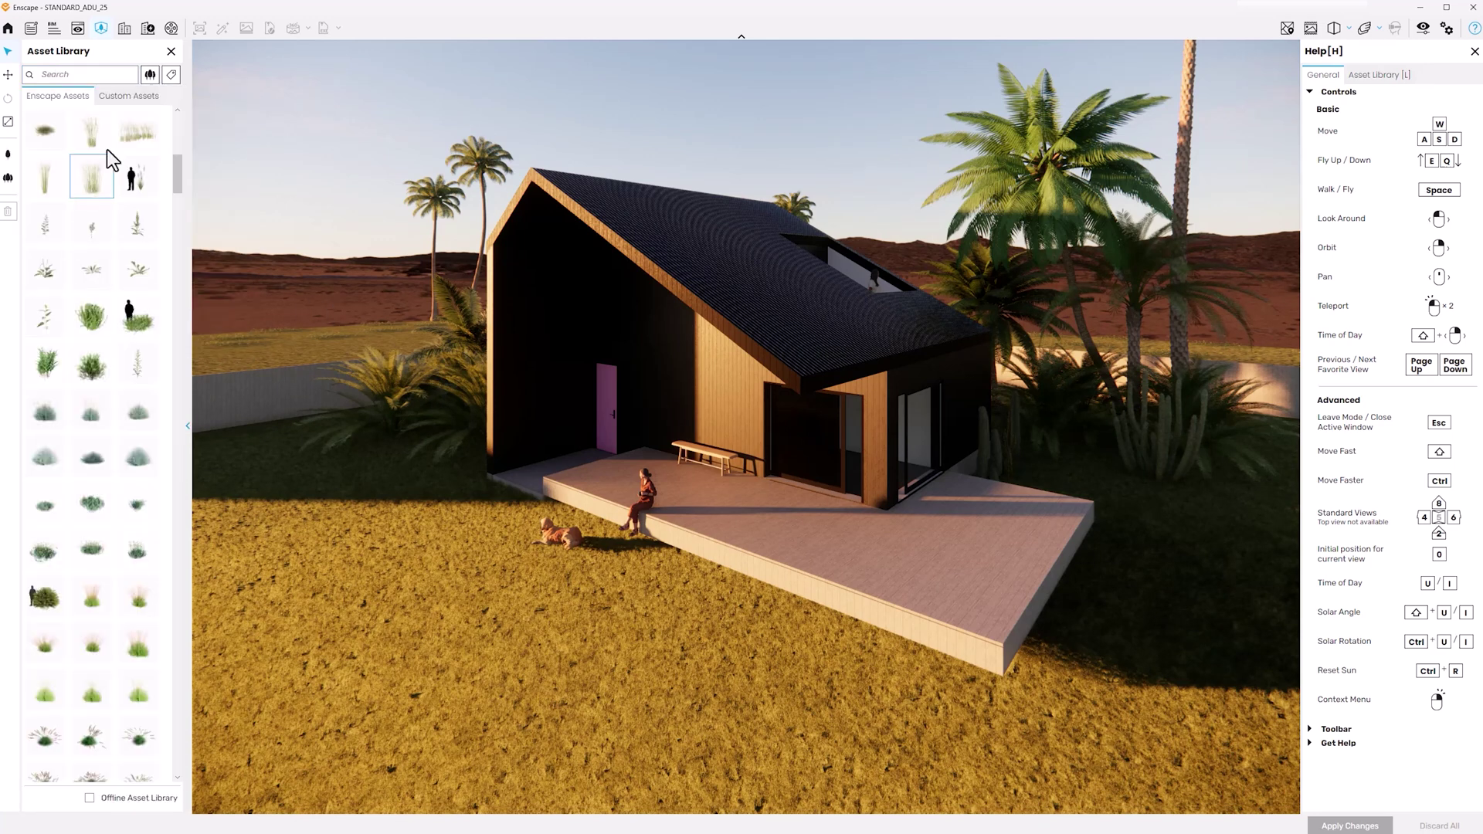
click(172, 80)
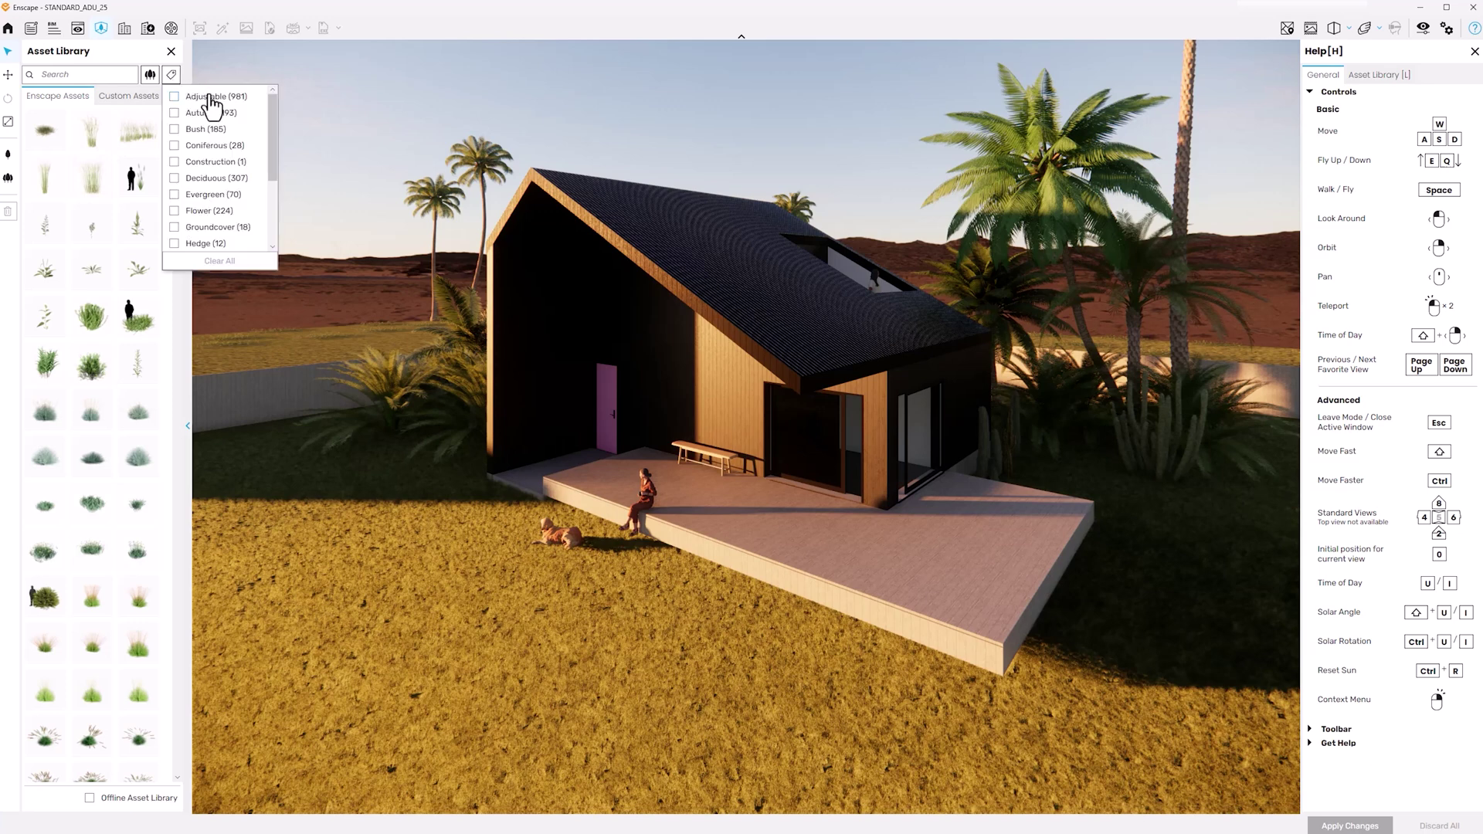
click(176, 148)
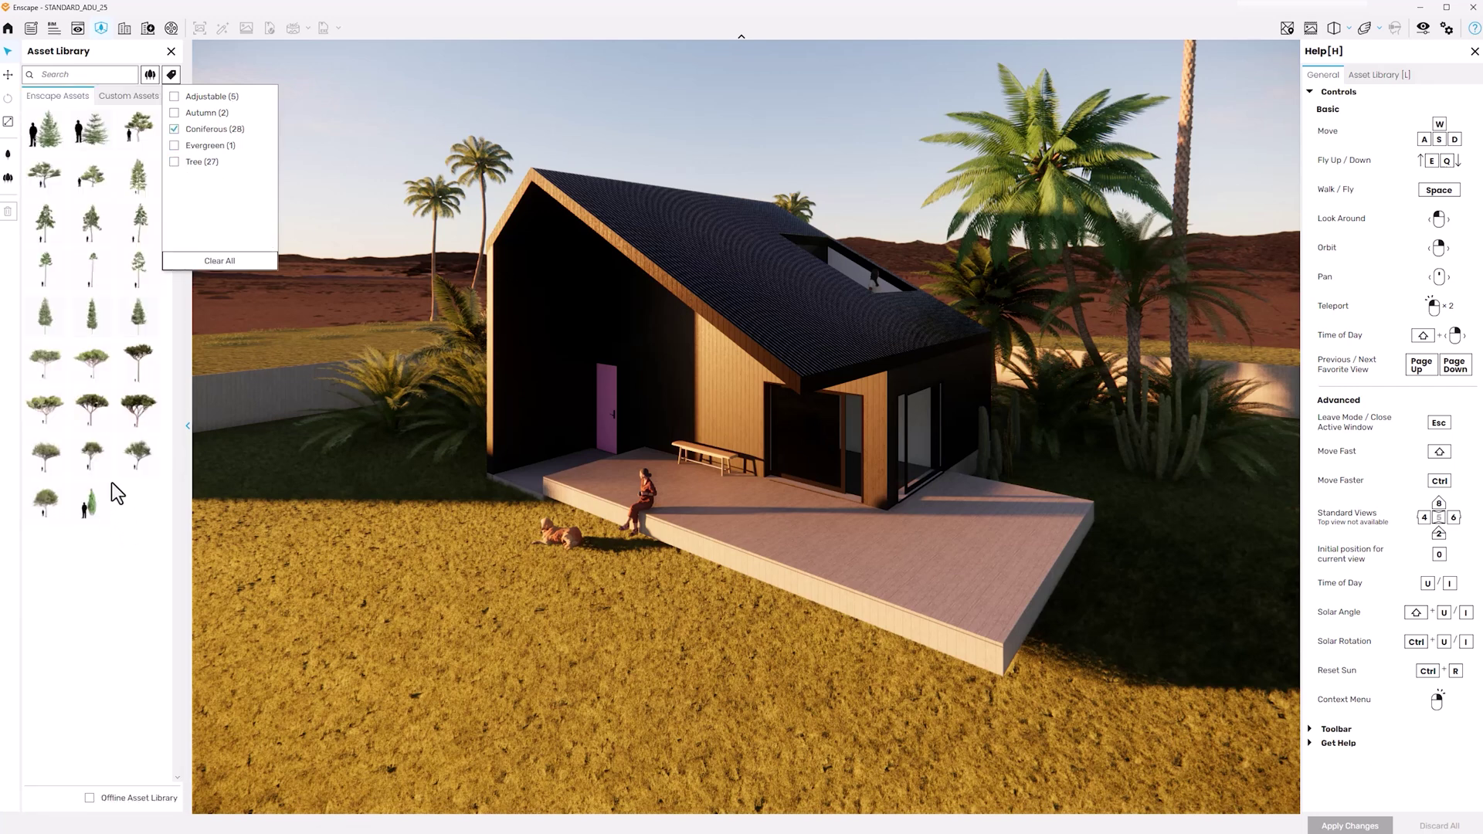
Place Coniferous Tree 026: Stone Pine on the grass beside the house, apply the changes and check it in Revit's front view.
click(139, 455)
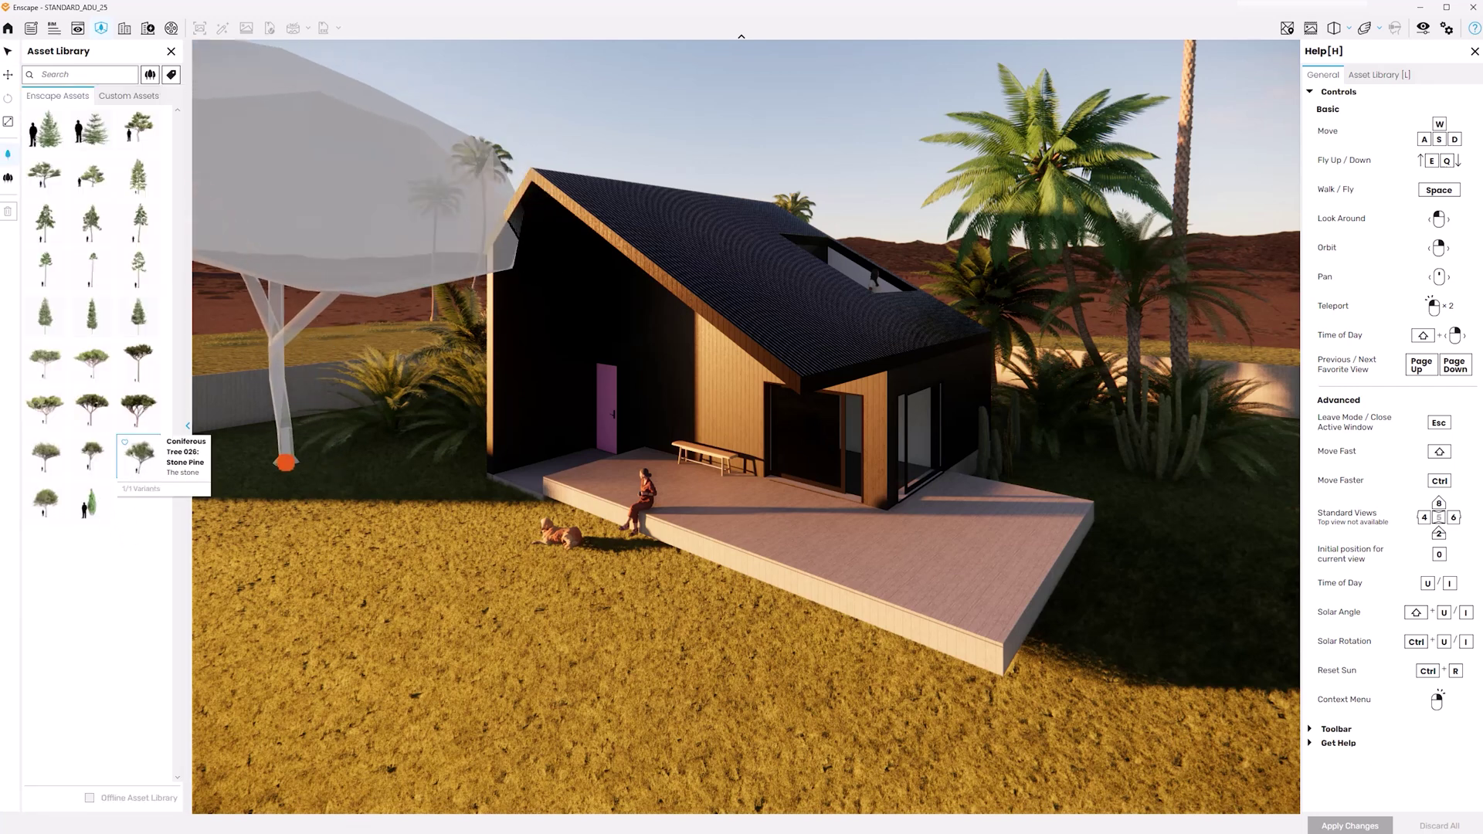
click(284, 454)
click(1350, 826)
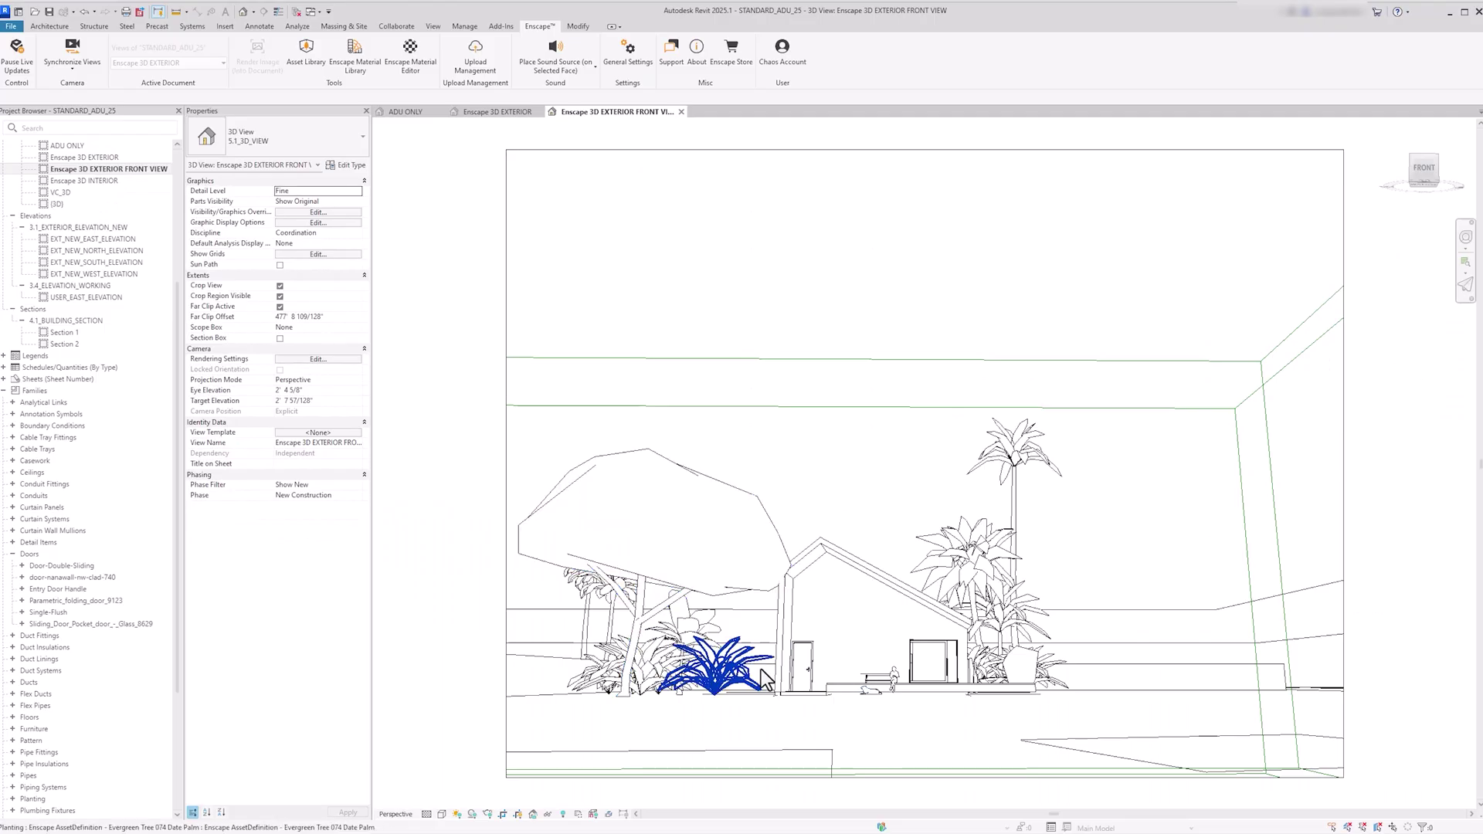
scroll(711, 724, up, 1)
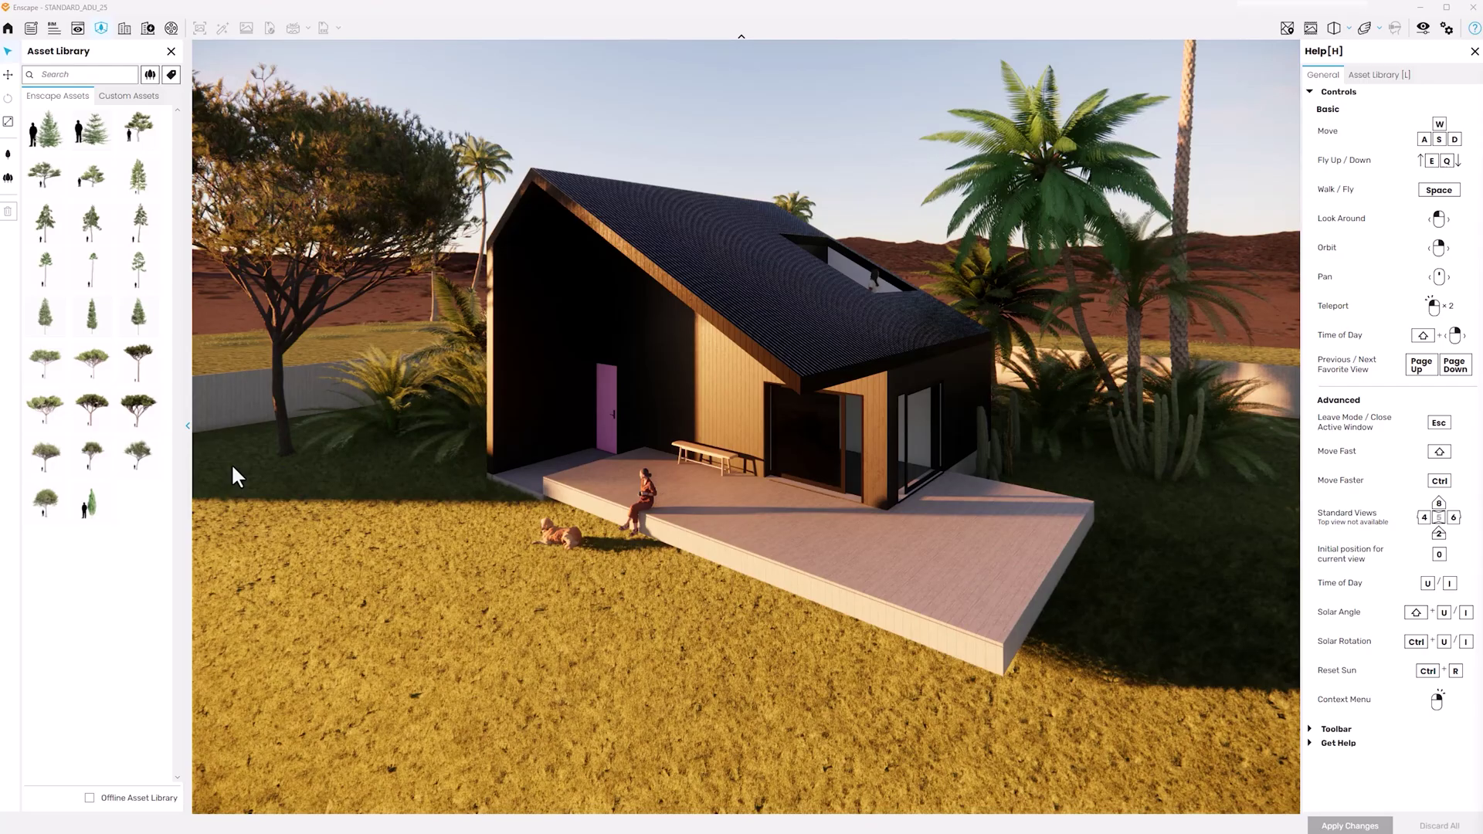
Move the stone pine to about X -8.384, Z 3.806 and rotate it to 266°.
click(276, 410)
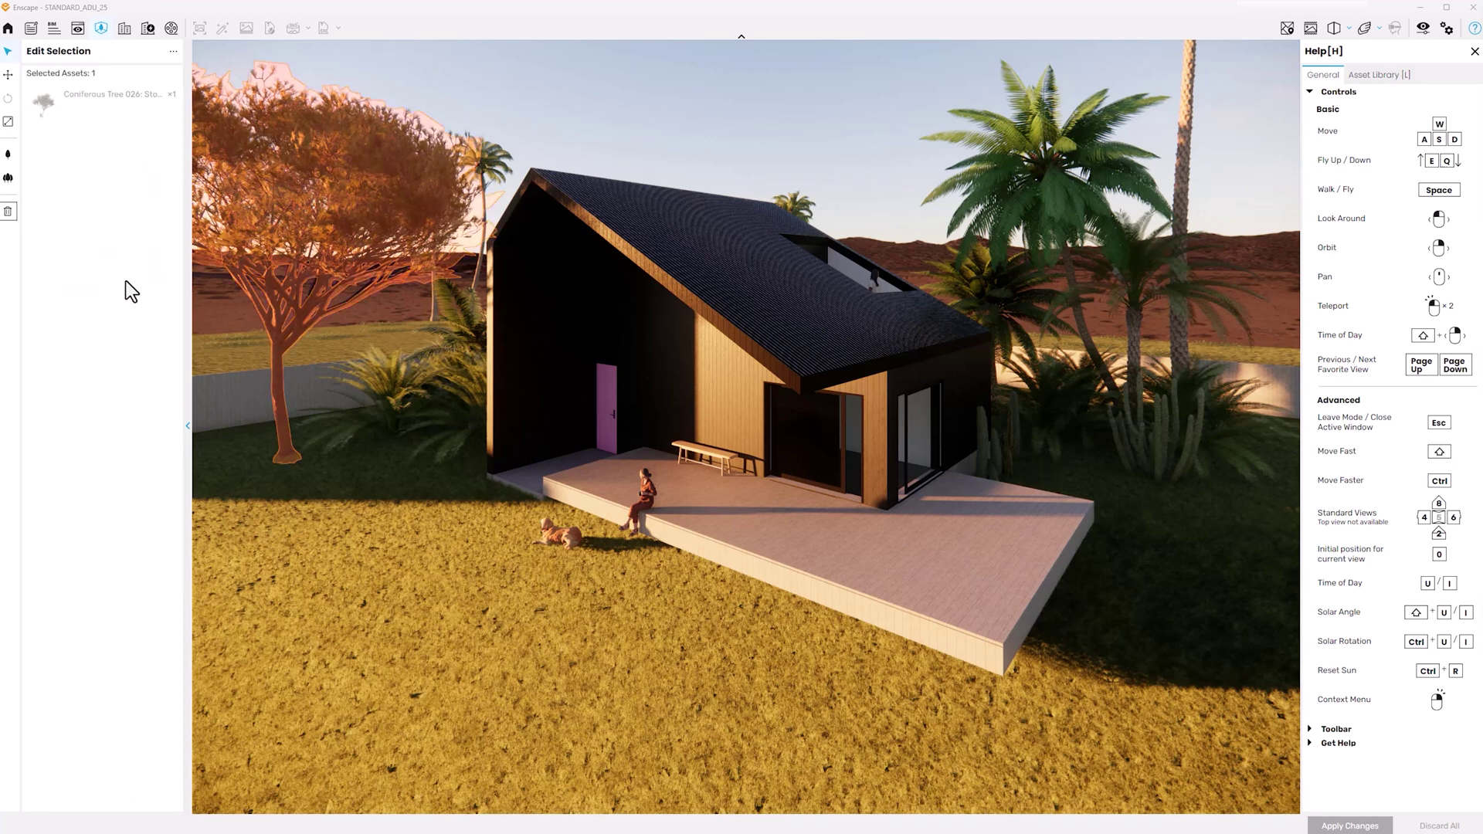
click(8, 75)
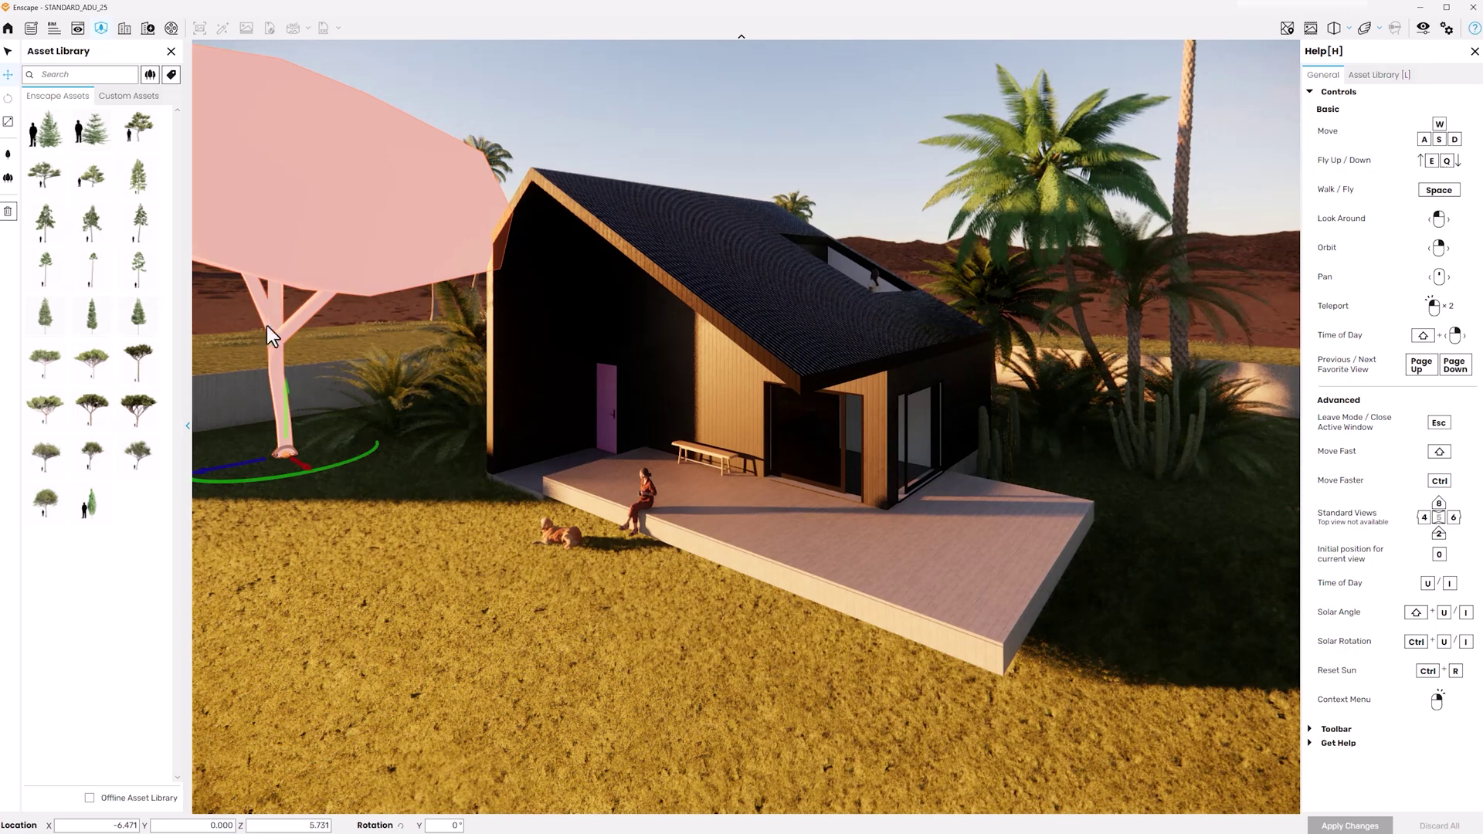
drag(294, 440, 331, 456)
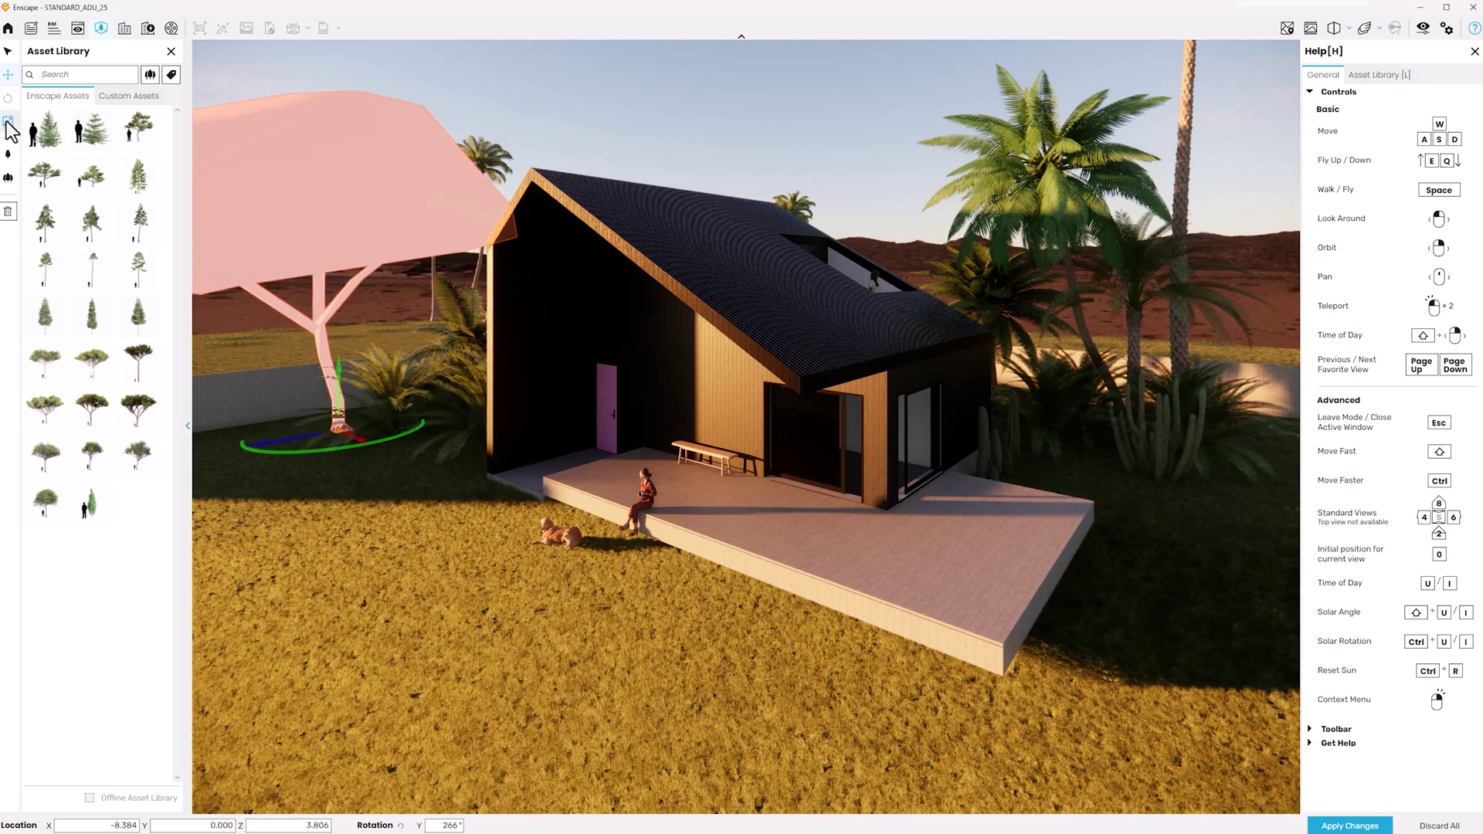
Scale the stone pine to about 161.5% and apply the changes to the model.
click(10, 132)
drag(356, 439, 273, 443)
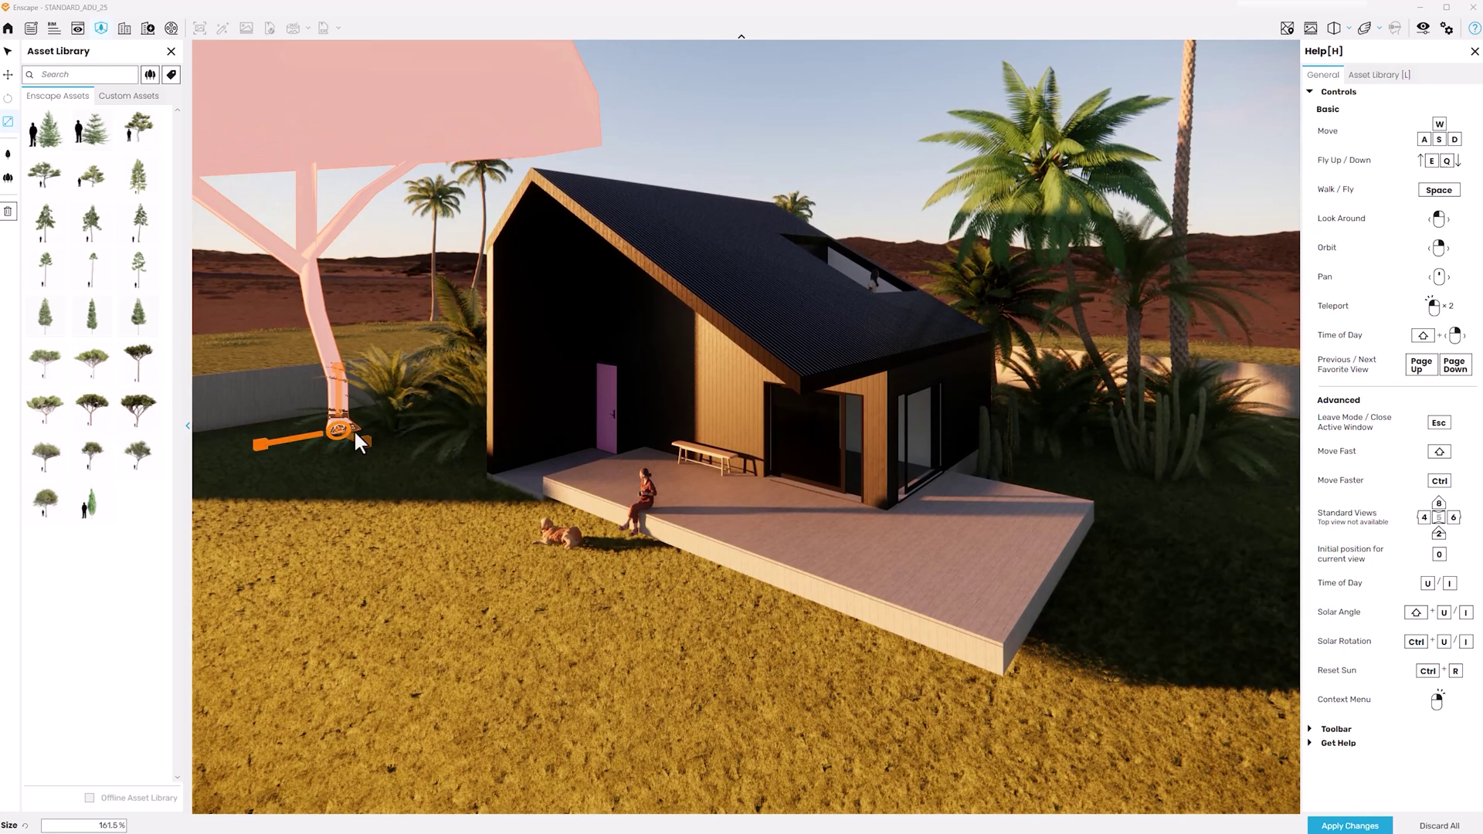
click(1349, 825)
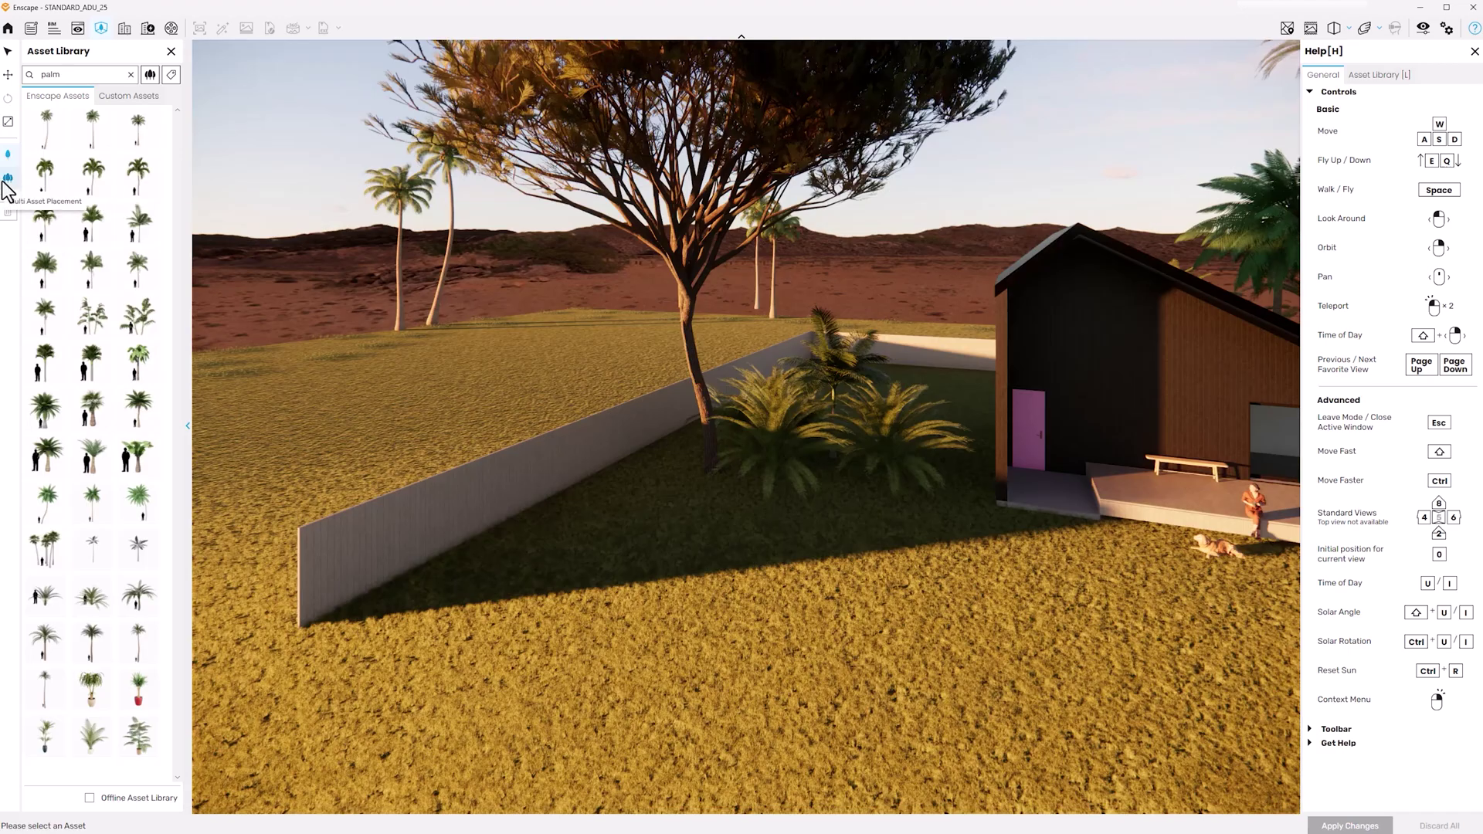
Start Multi-Asset Placement and add six palms, including Evergreen Tree 029: Coconut Palm, 034 and 035, to the selected assets.
click(6, 179)
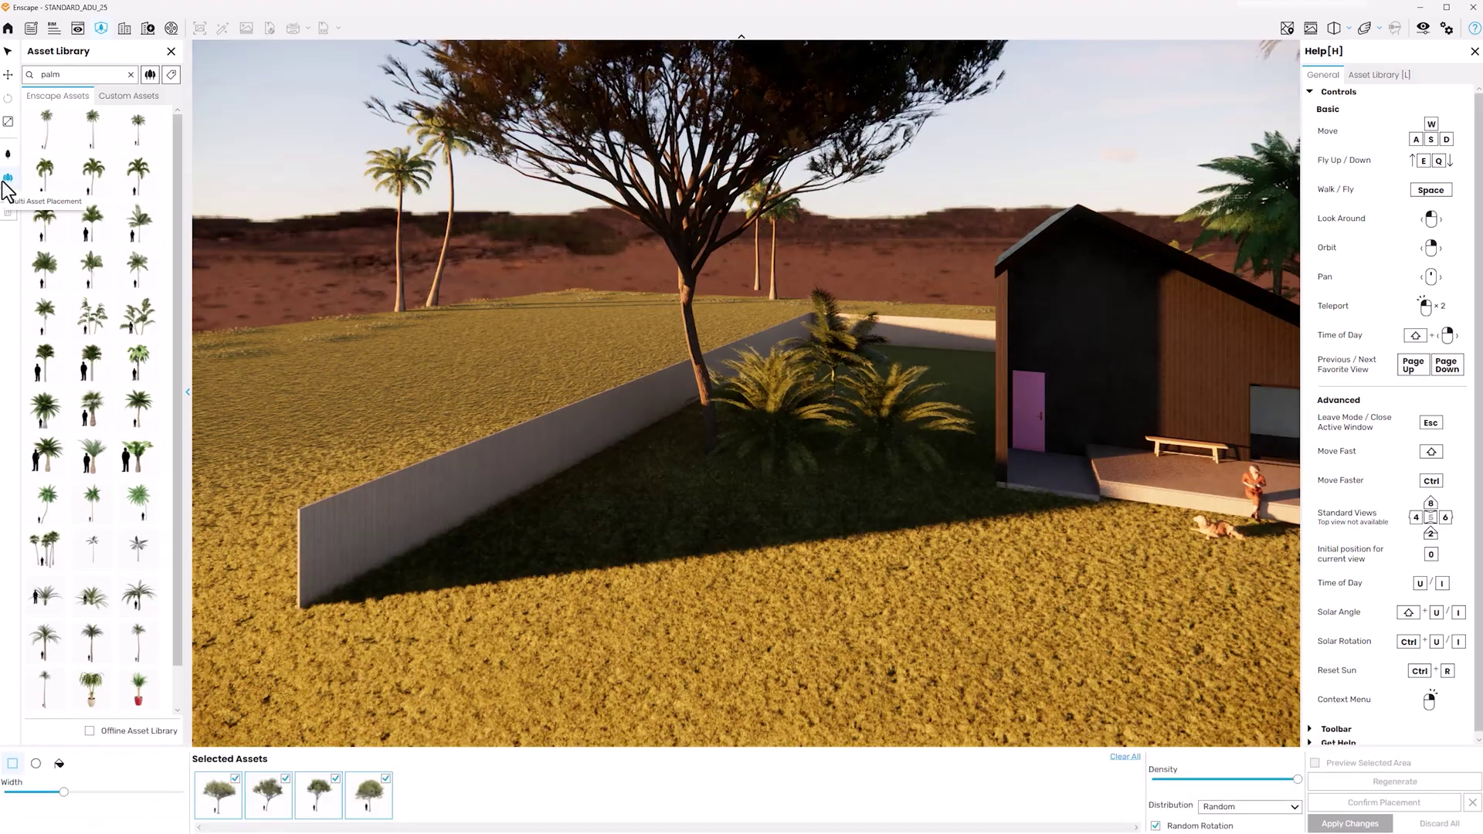
click(59, 146)
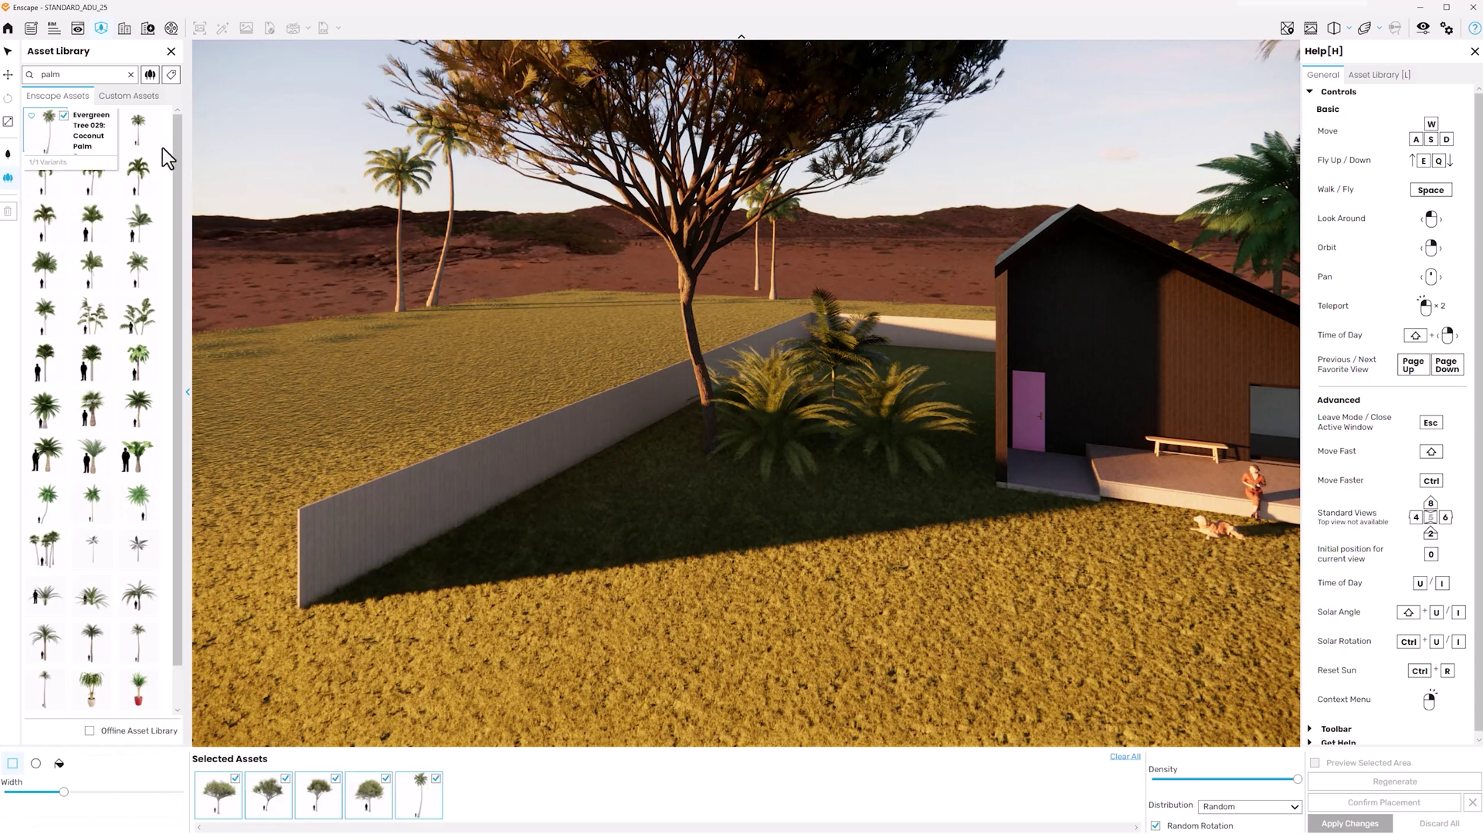
click(138, 133)
click(138, 189)
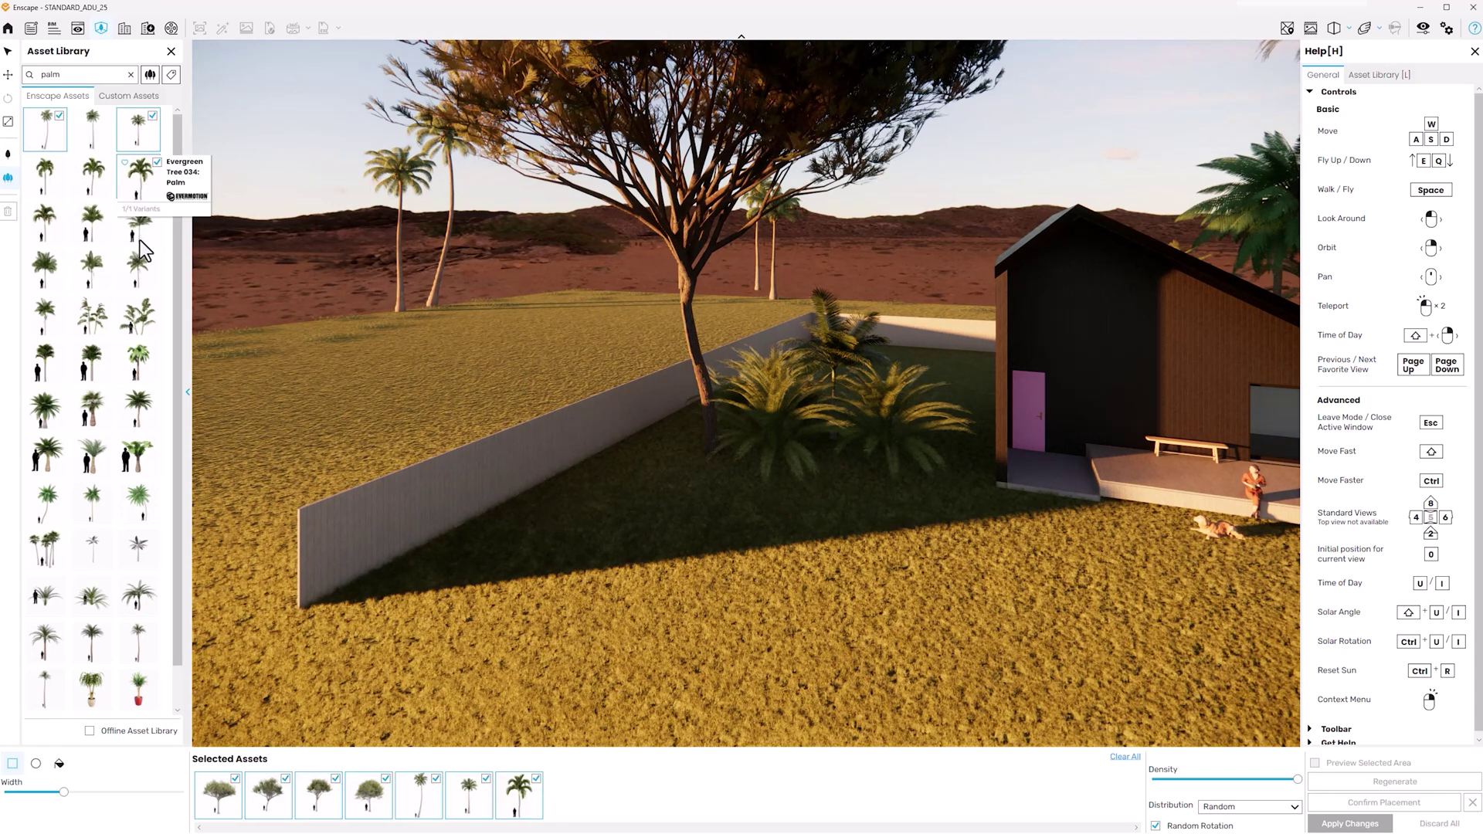
click(137, 223)
click(92, 269)
click(48, 225)
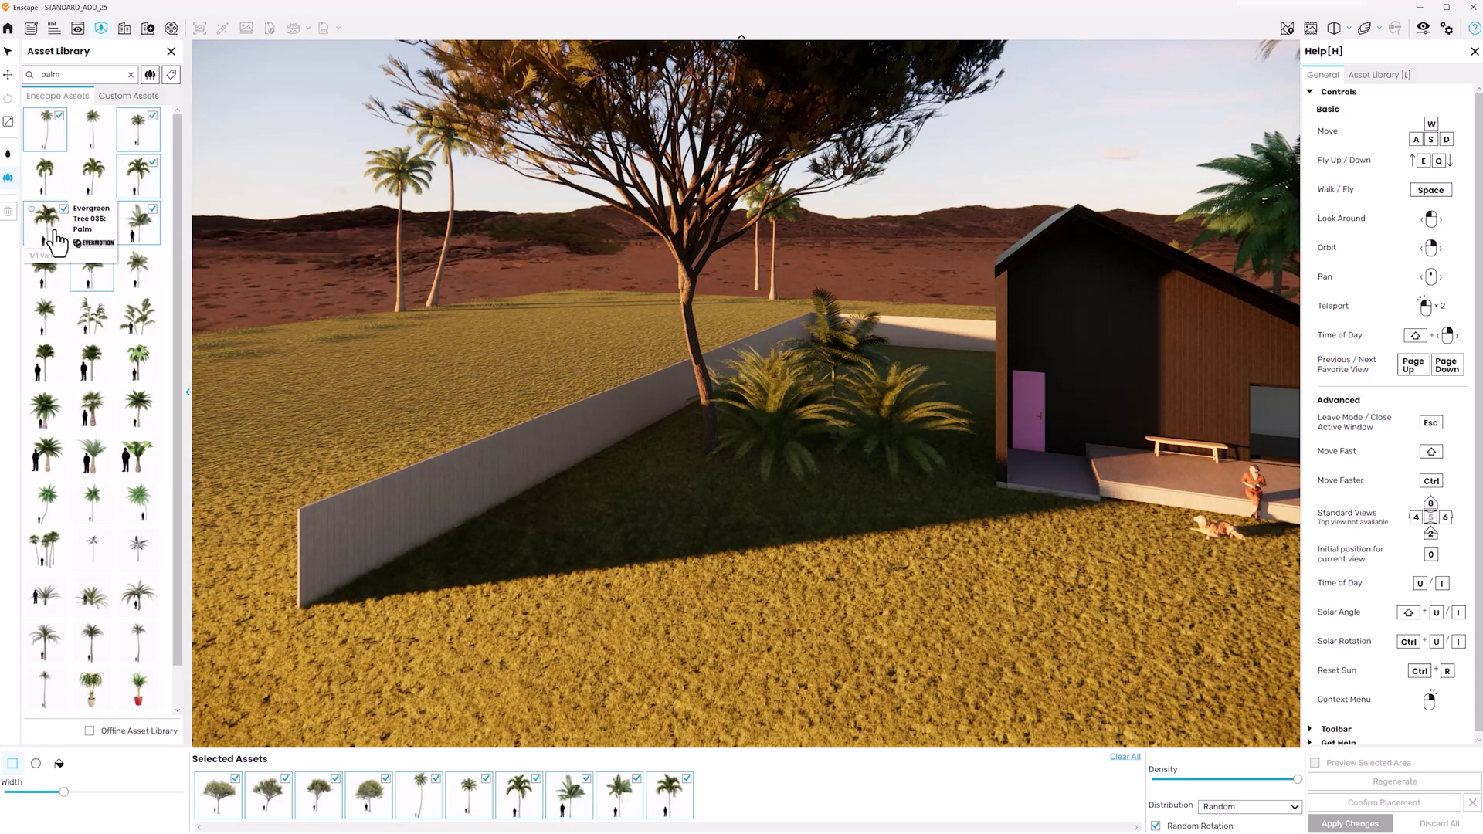
Define a widened rectangular placement area on the grass outside the boundary wall, behind the stone pine.
click(58, 763)
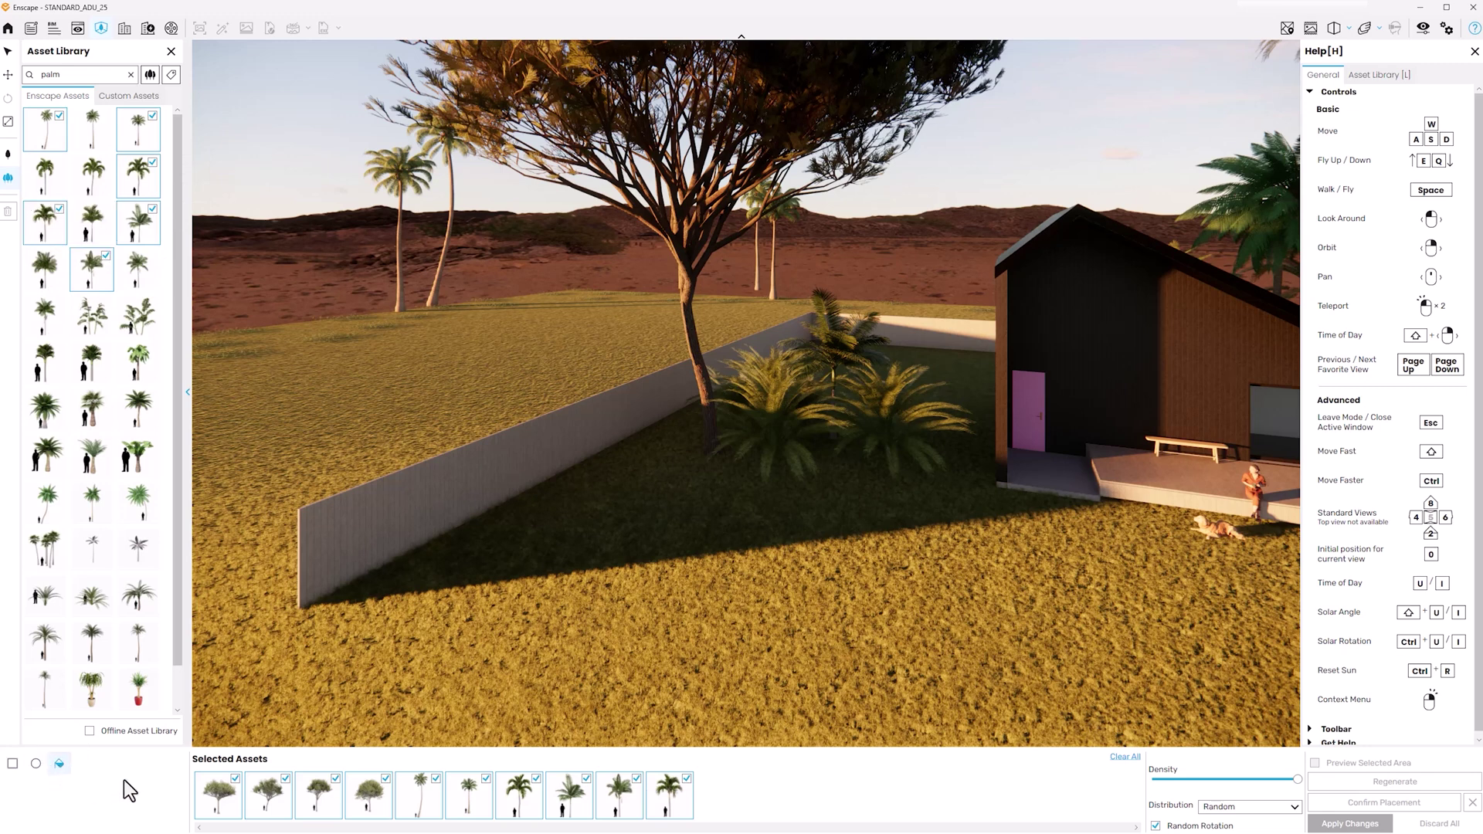
click(12, 763)
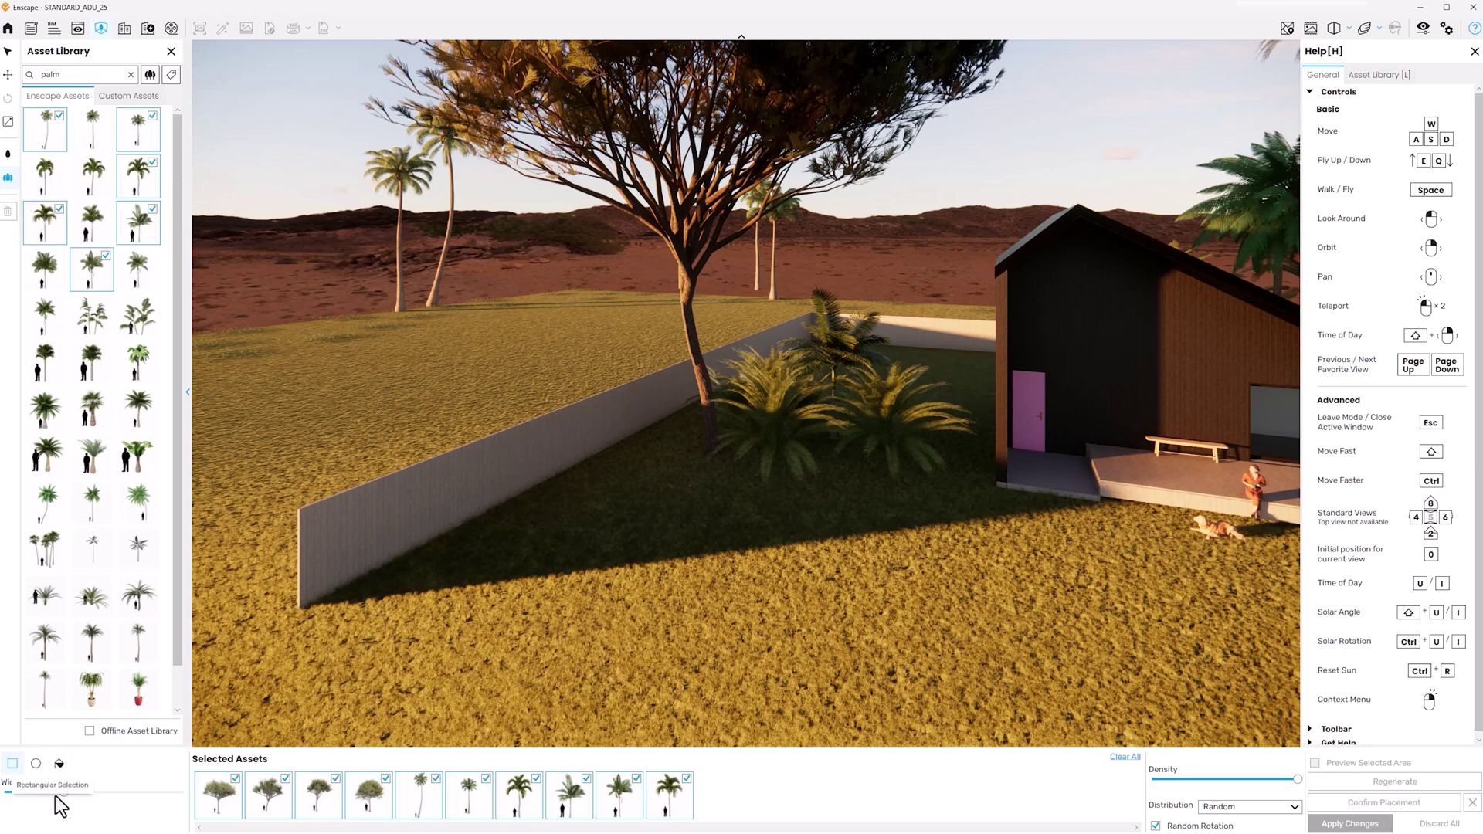
drag(66, 802, 93, 801)
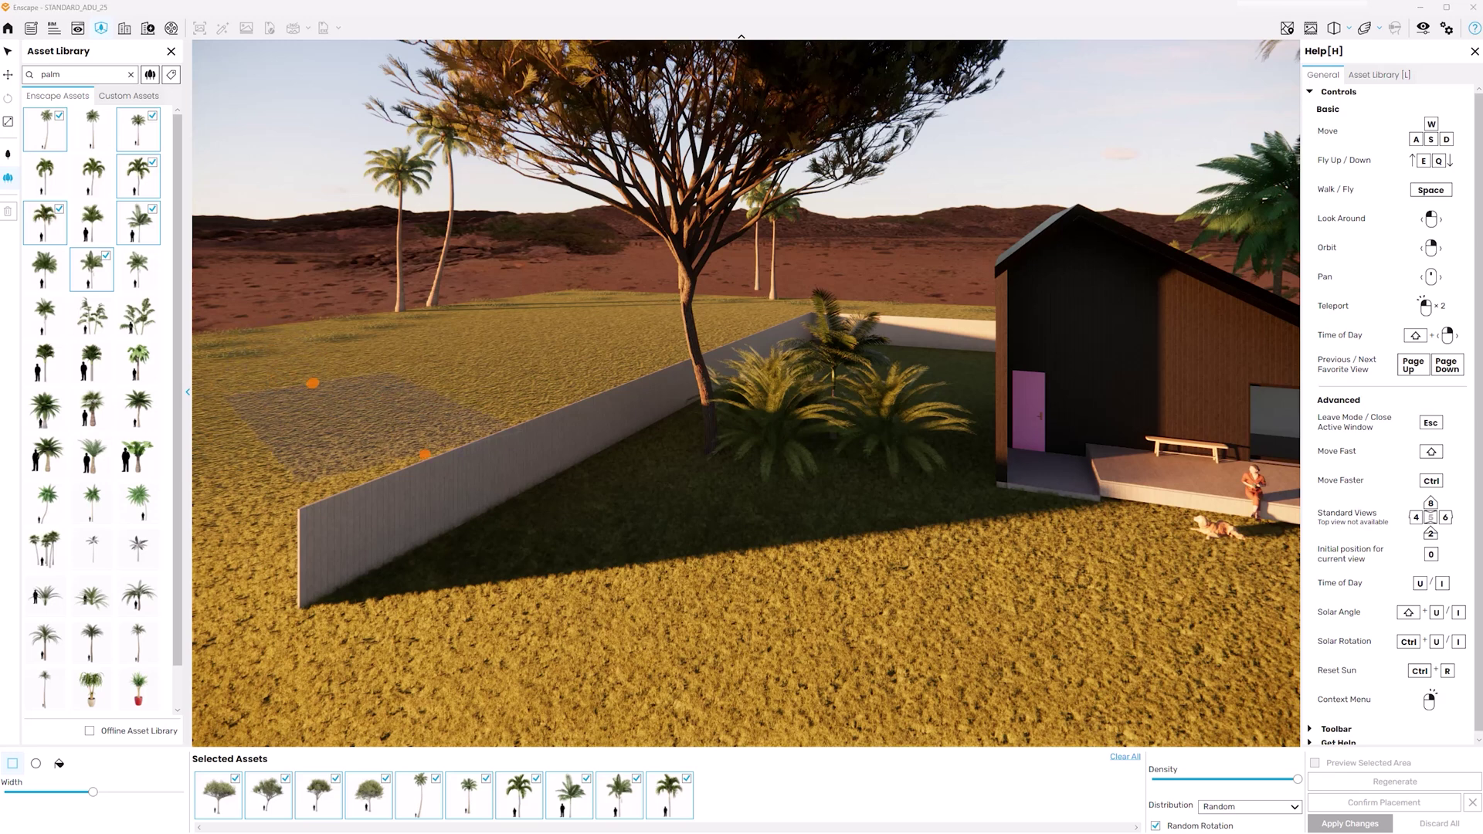
click(650, 304)
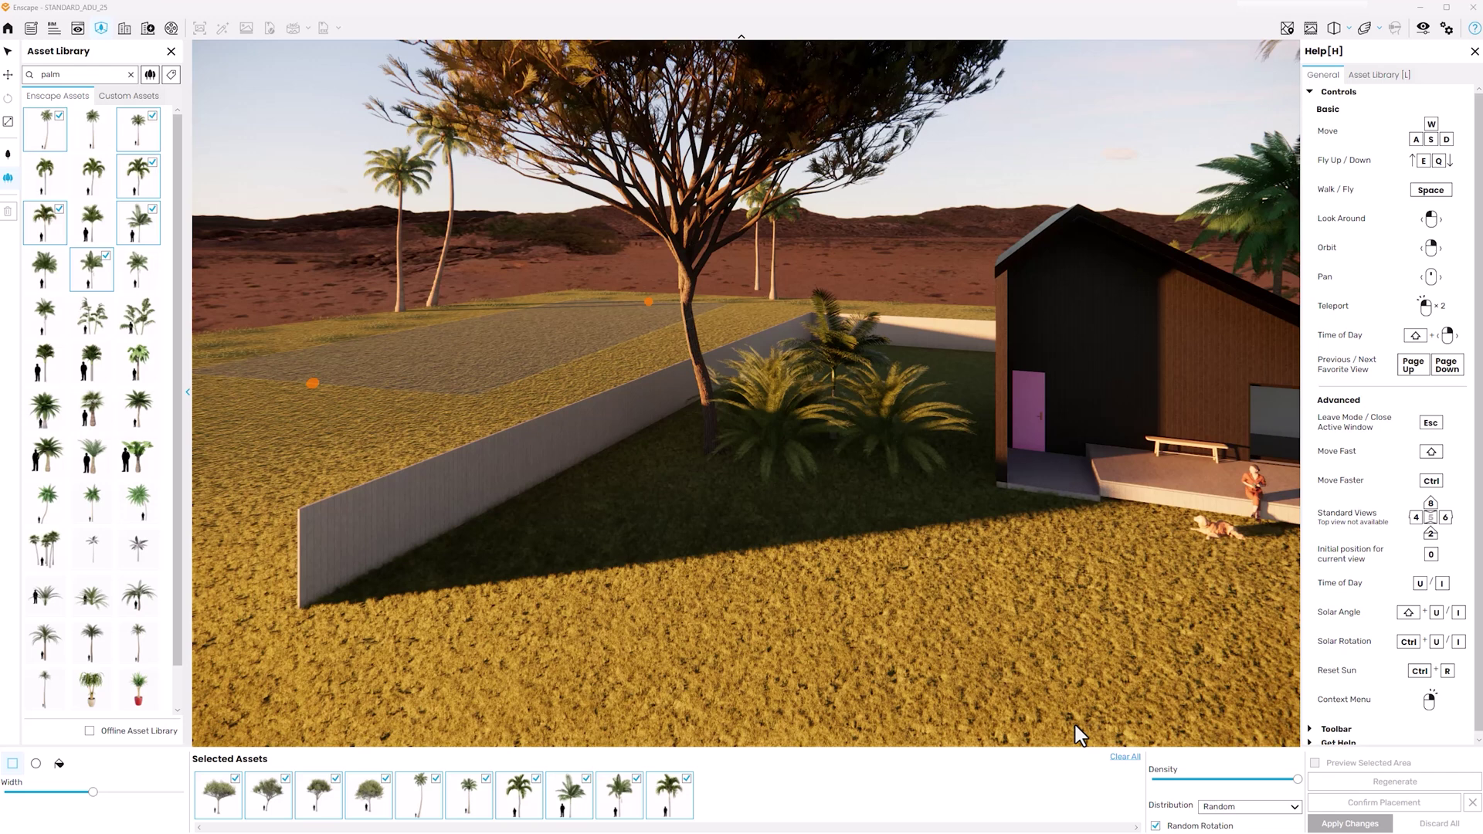
Keep maximum density and Random distribution for the scattered trees, turn on the selected-area preview and regenerate the layout.
drag(1297, 780, 1334, 786)
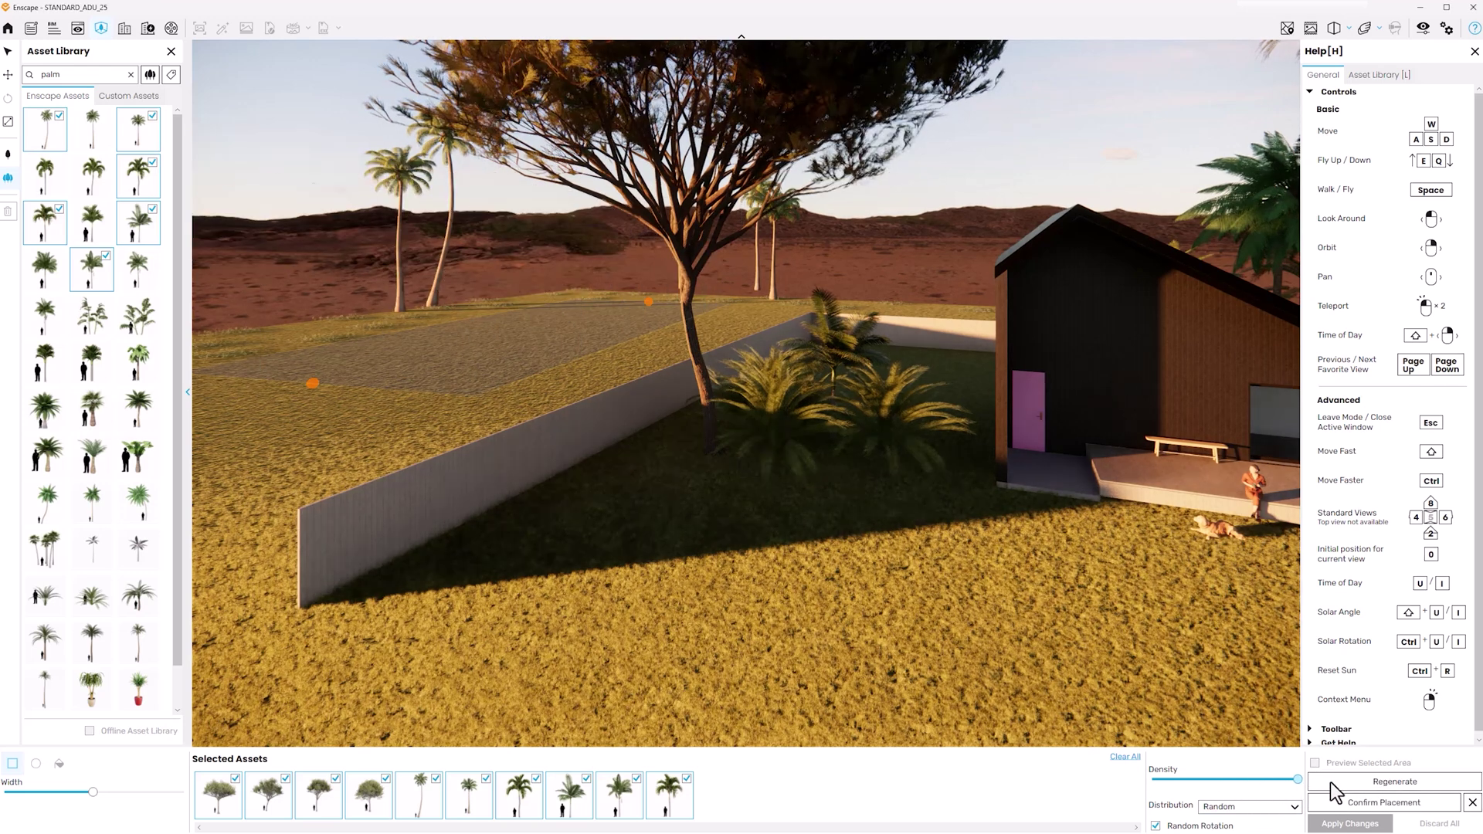
click(1294, 806)
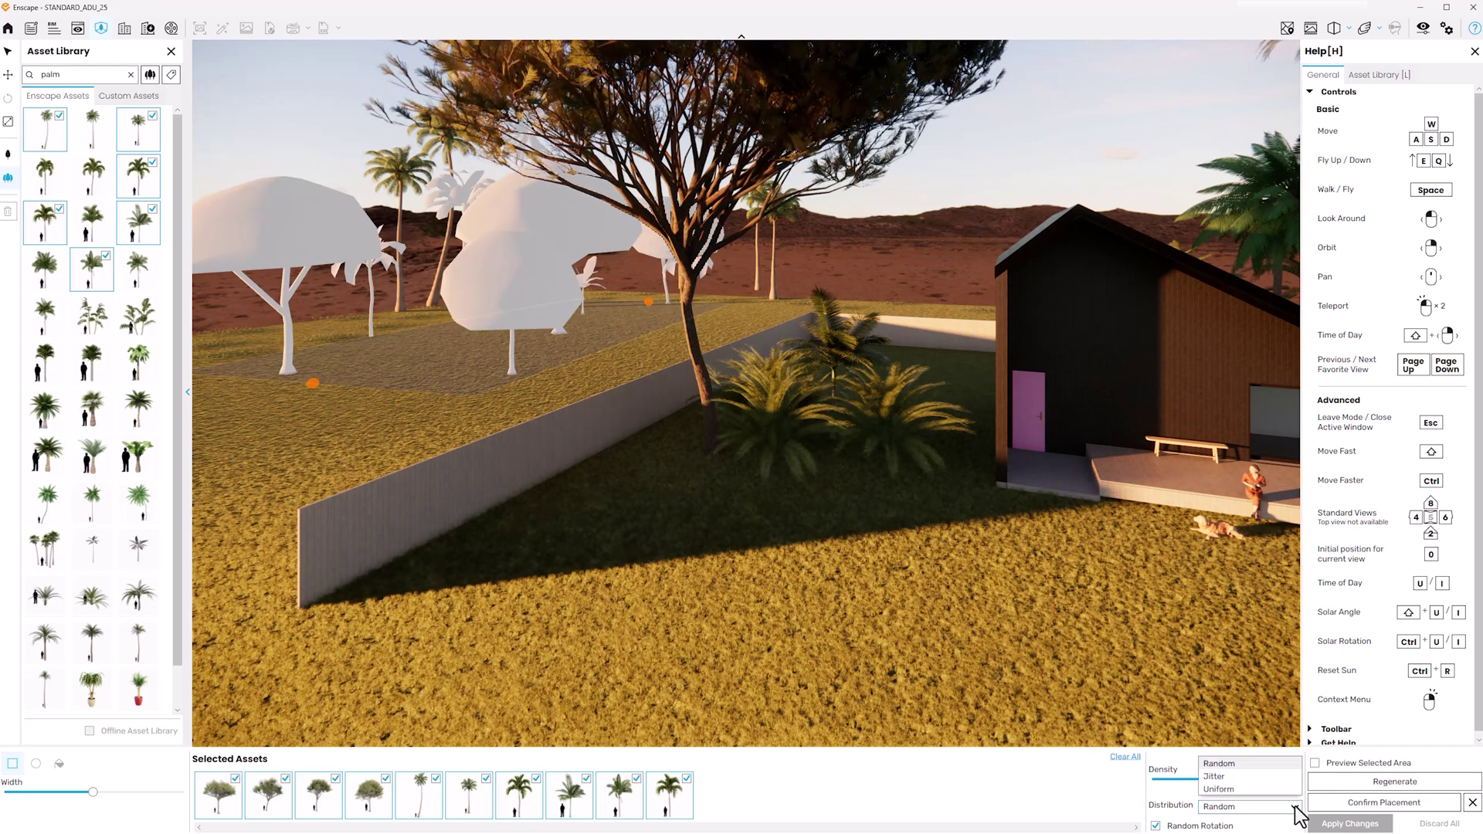
click(1265, 765)
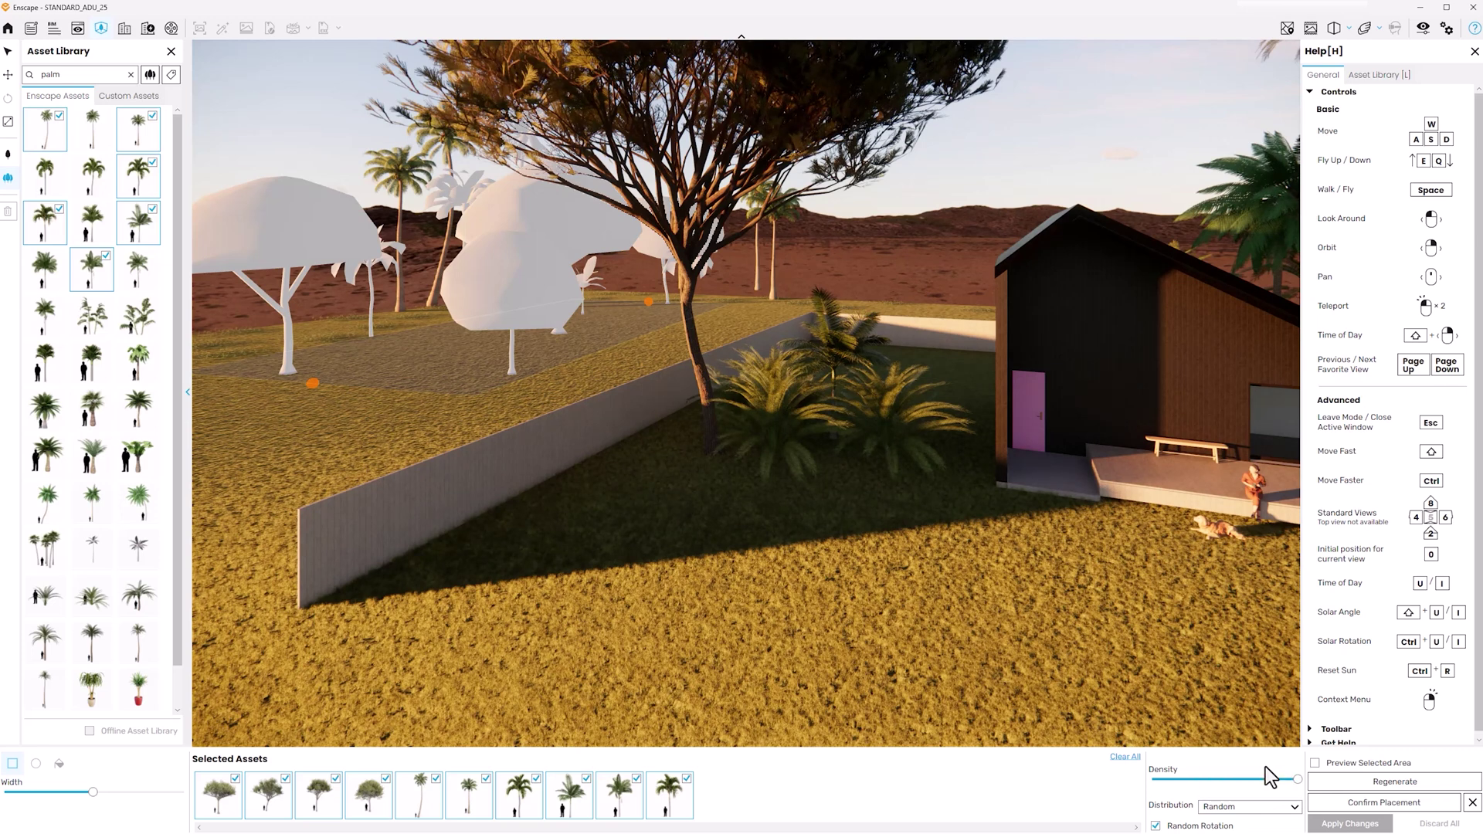
click(1315, 763)
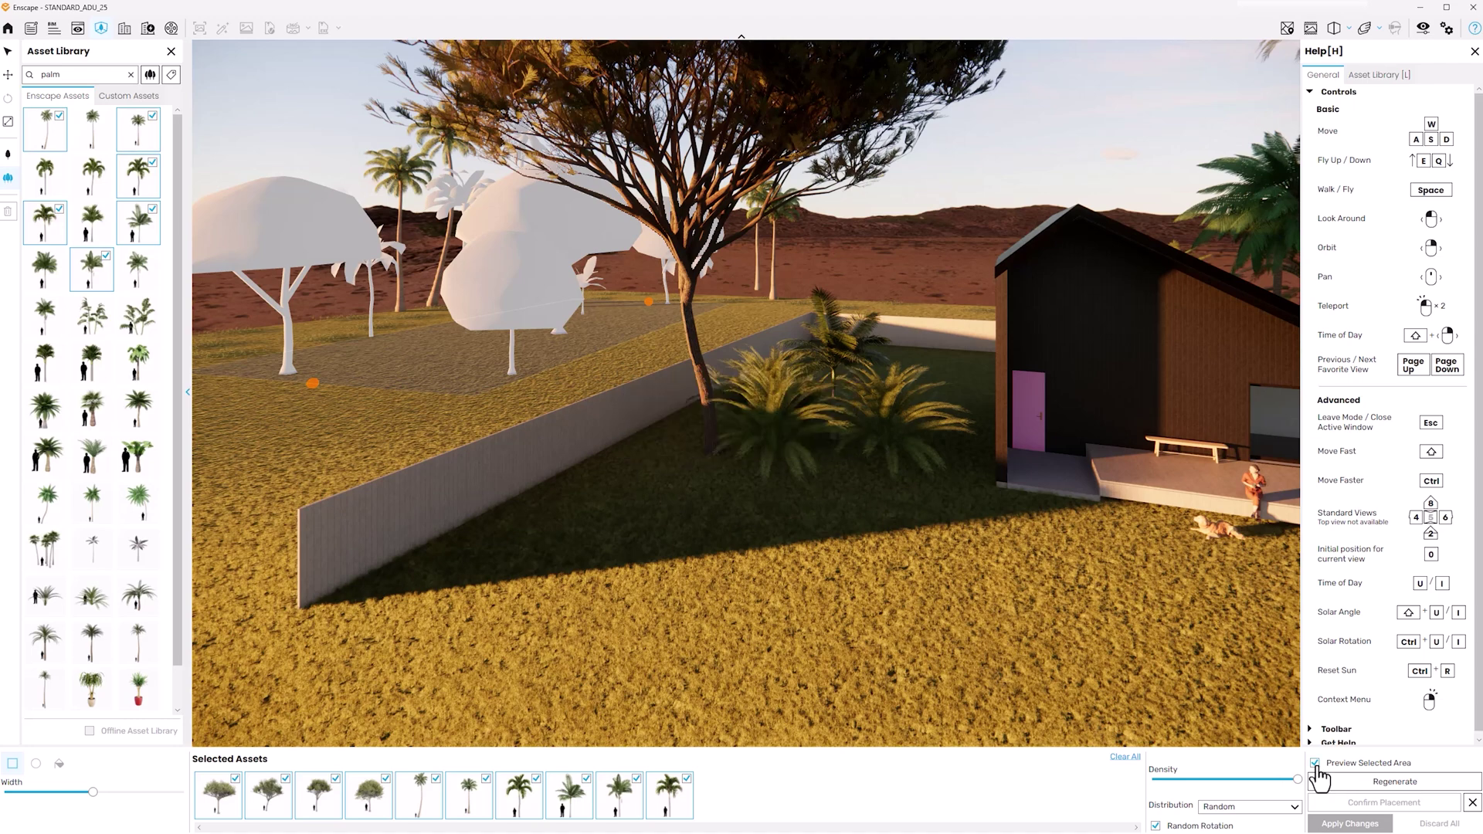
click(1365, 780)
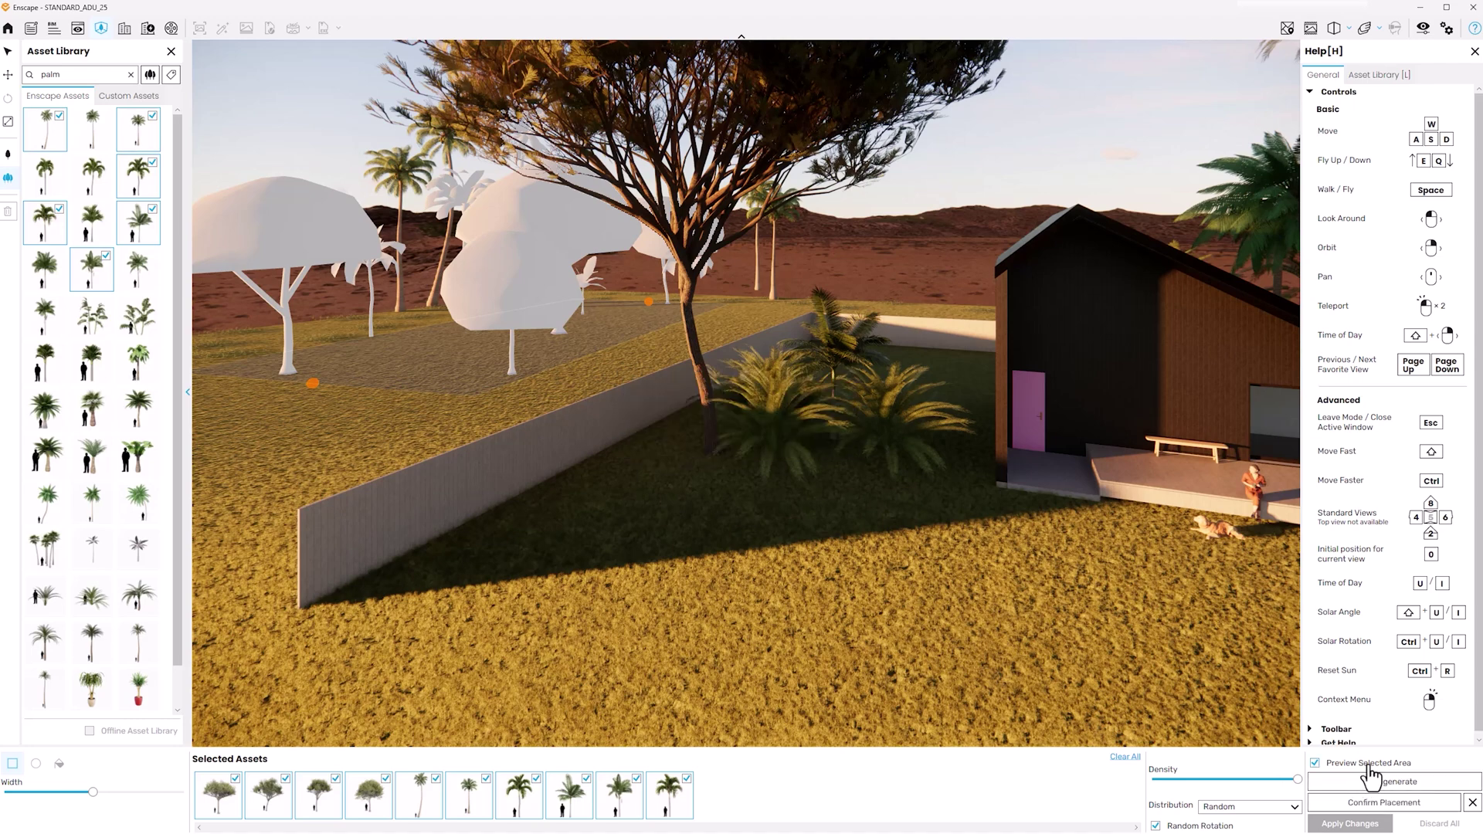
Regenerate the scattered tree layout several times, turn off the selected-area preview and confirm the placement.
click(1368, 778)
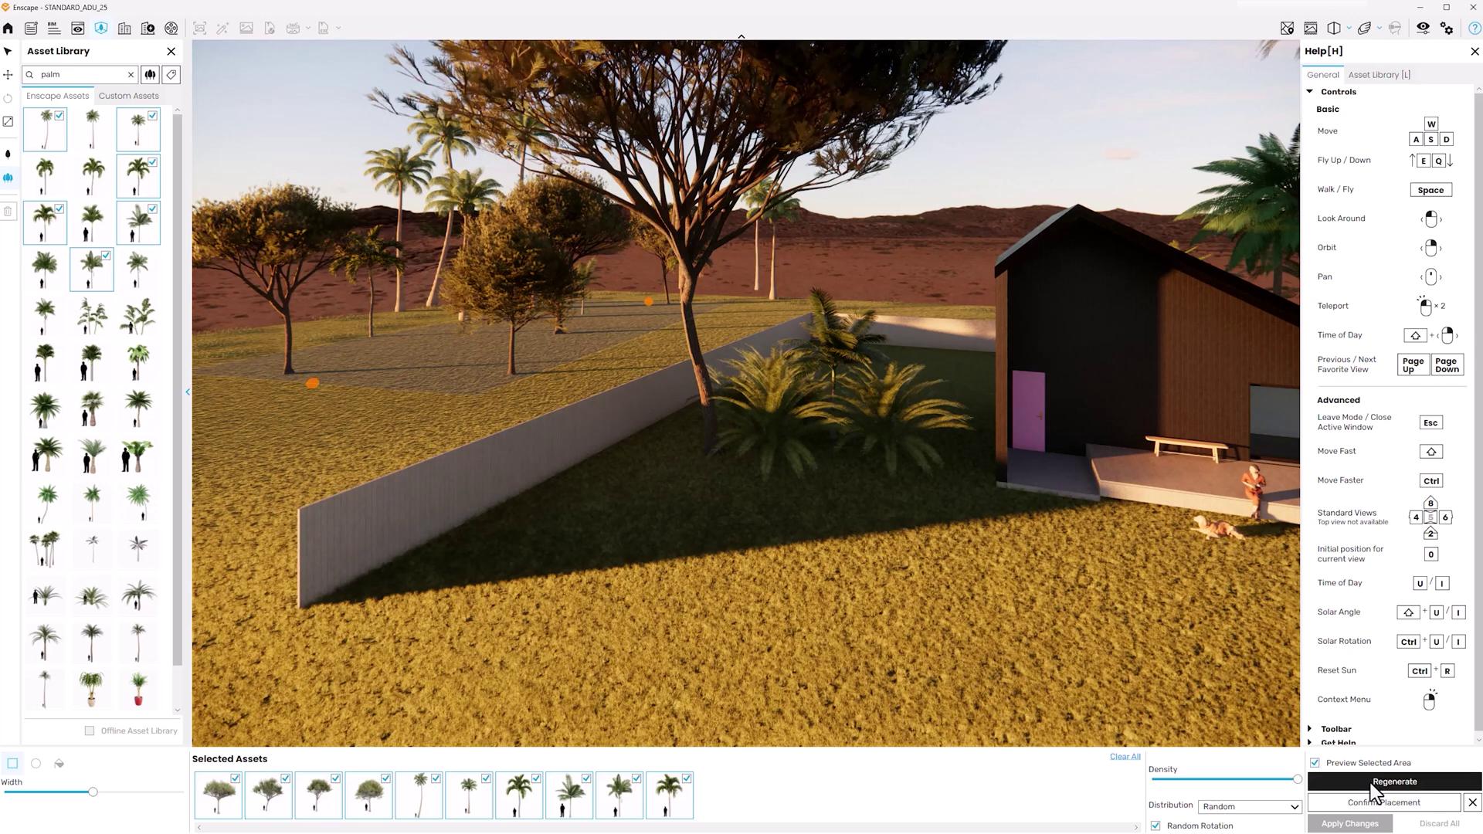
click(1370, 781)
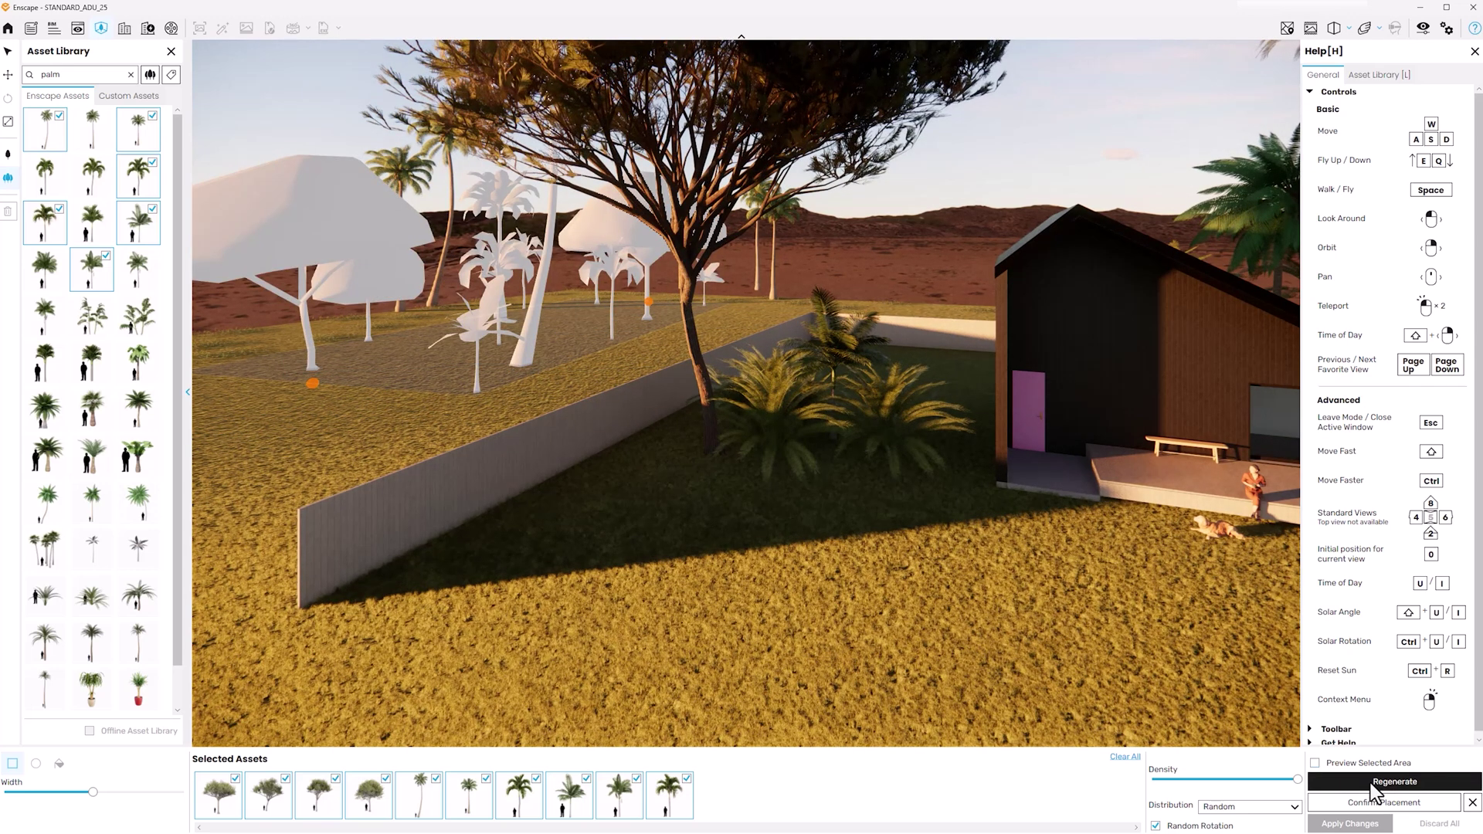
click(1370, 782)
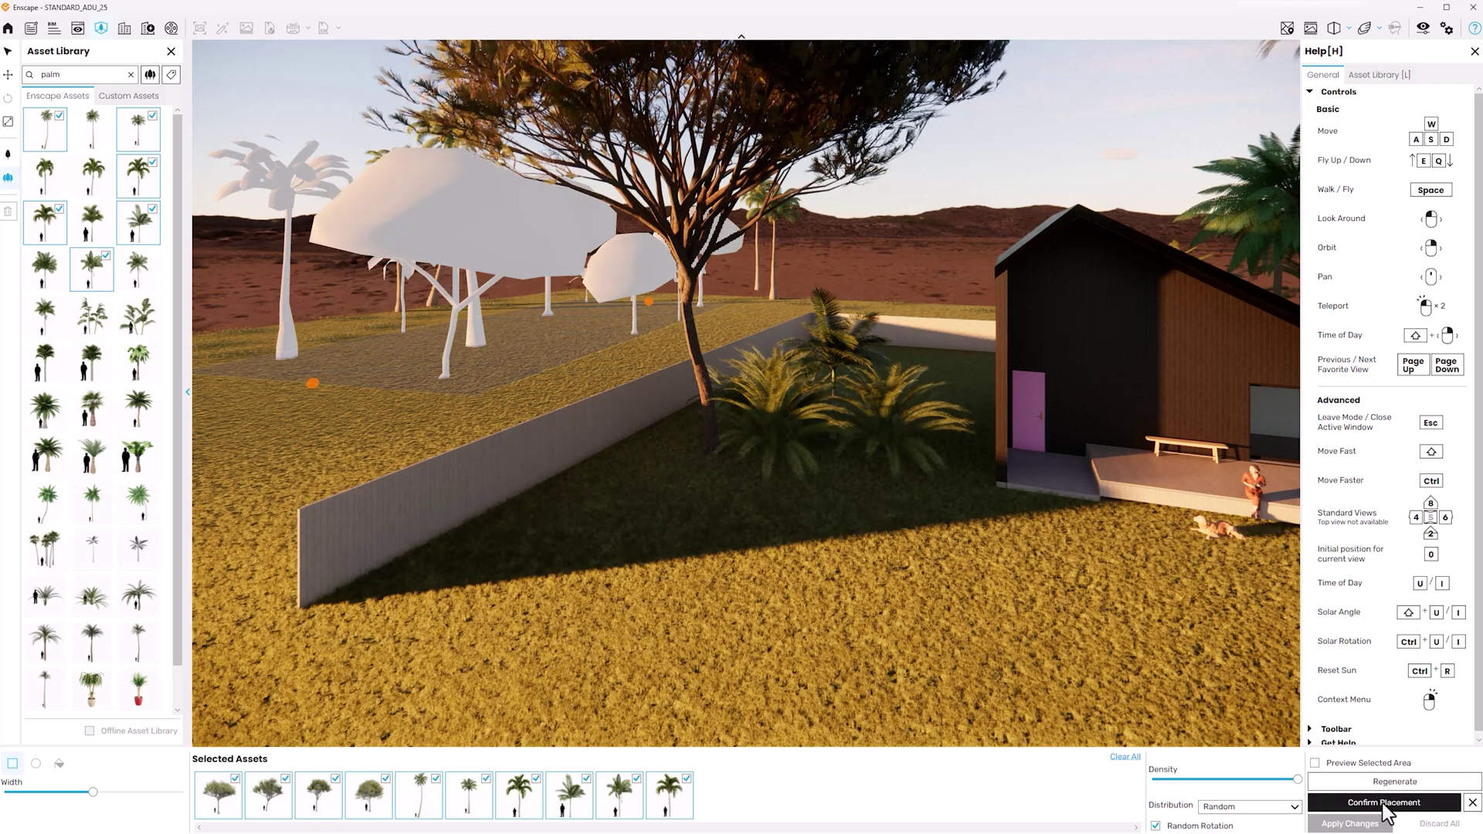
click(1384, 805)
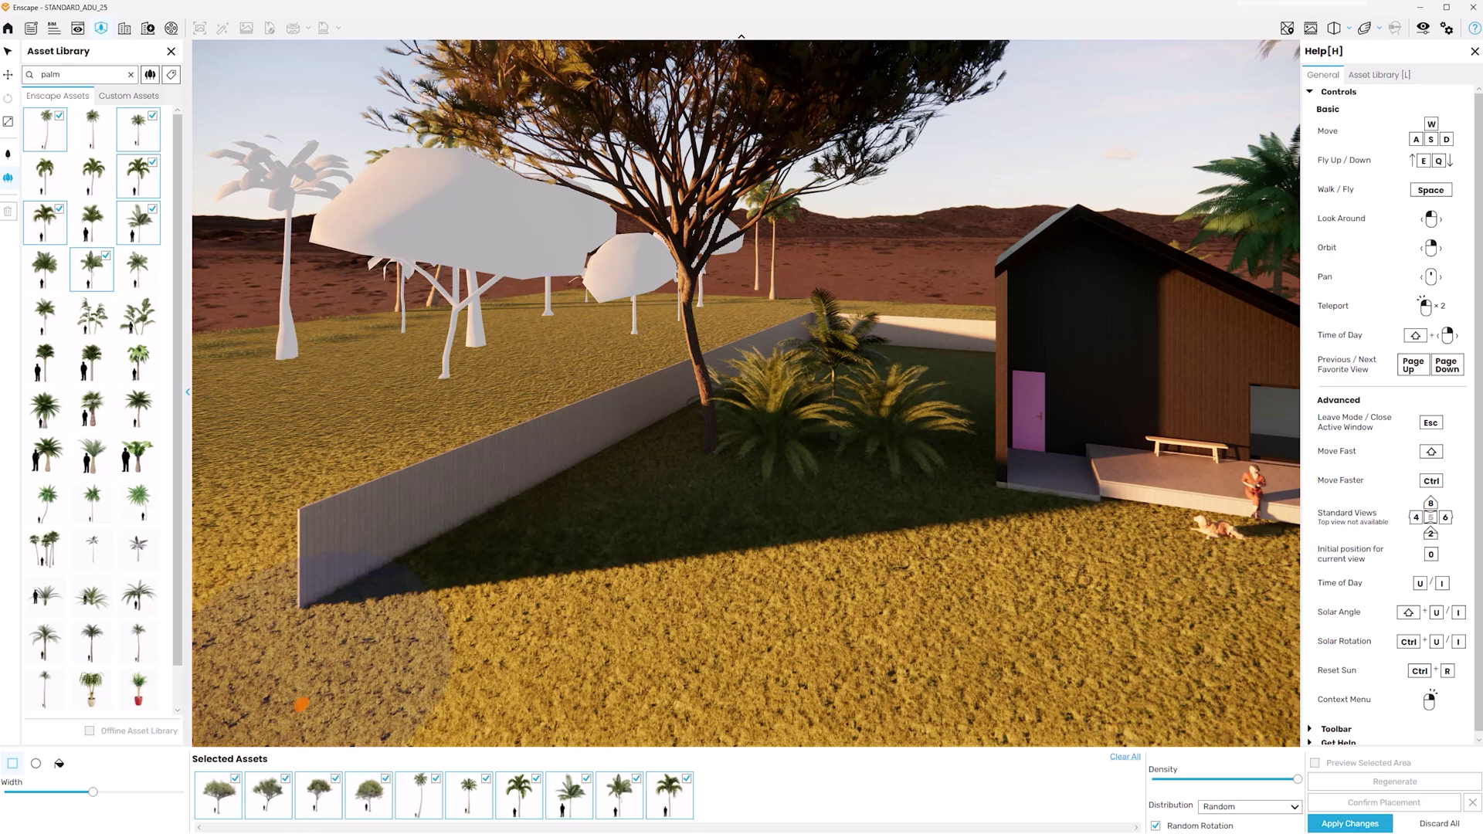
Switch to Revit, show the Enscape 3D EXTERIOR FRONT VIEW and extend its crop region outward on the tree side.
mouse_move(219, 823)
click(198, 776)
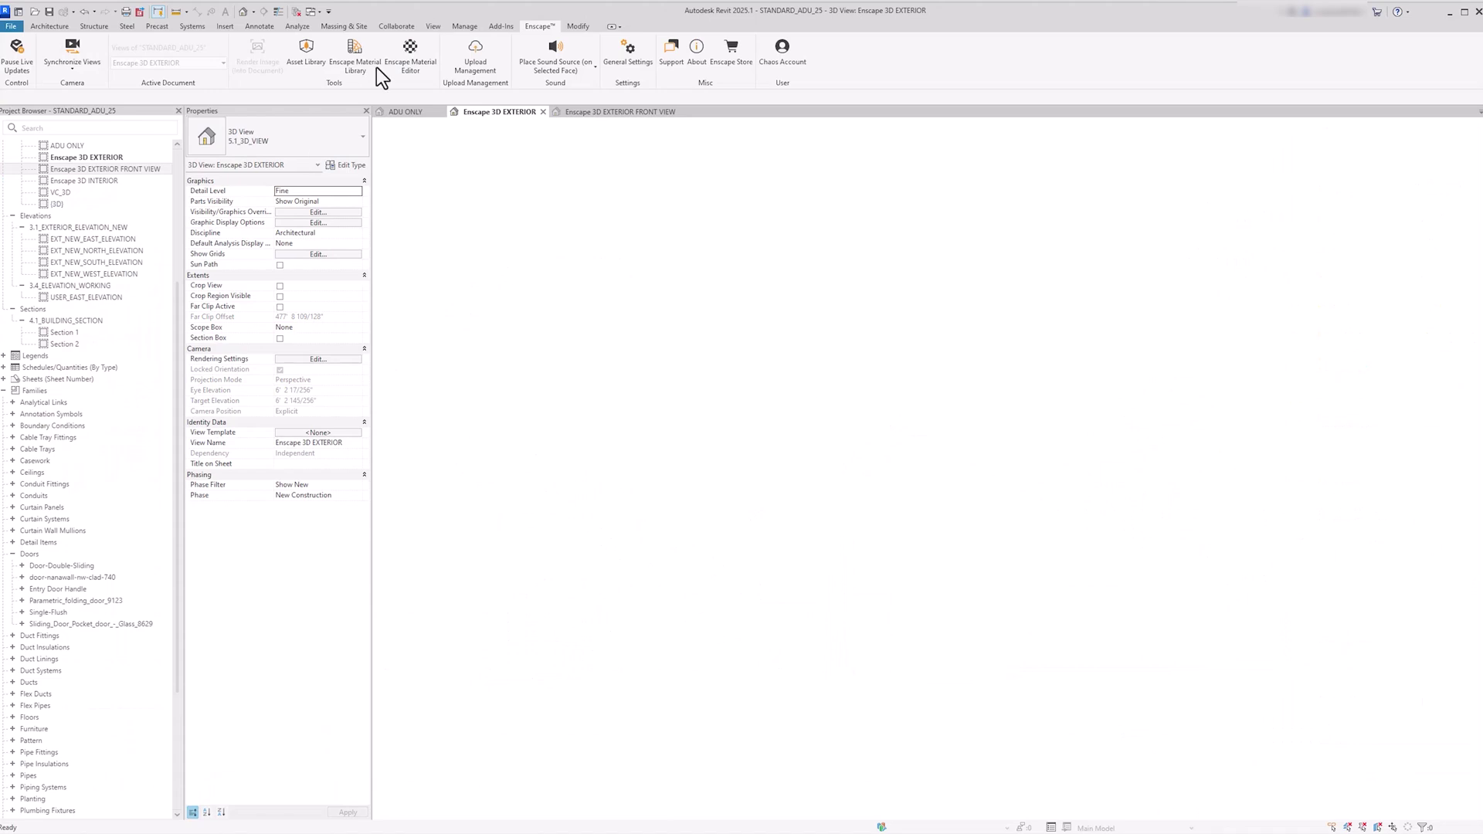
click(618, 113)
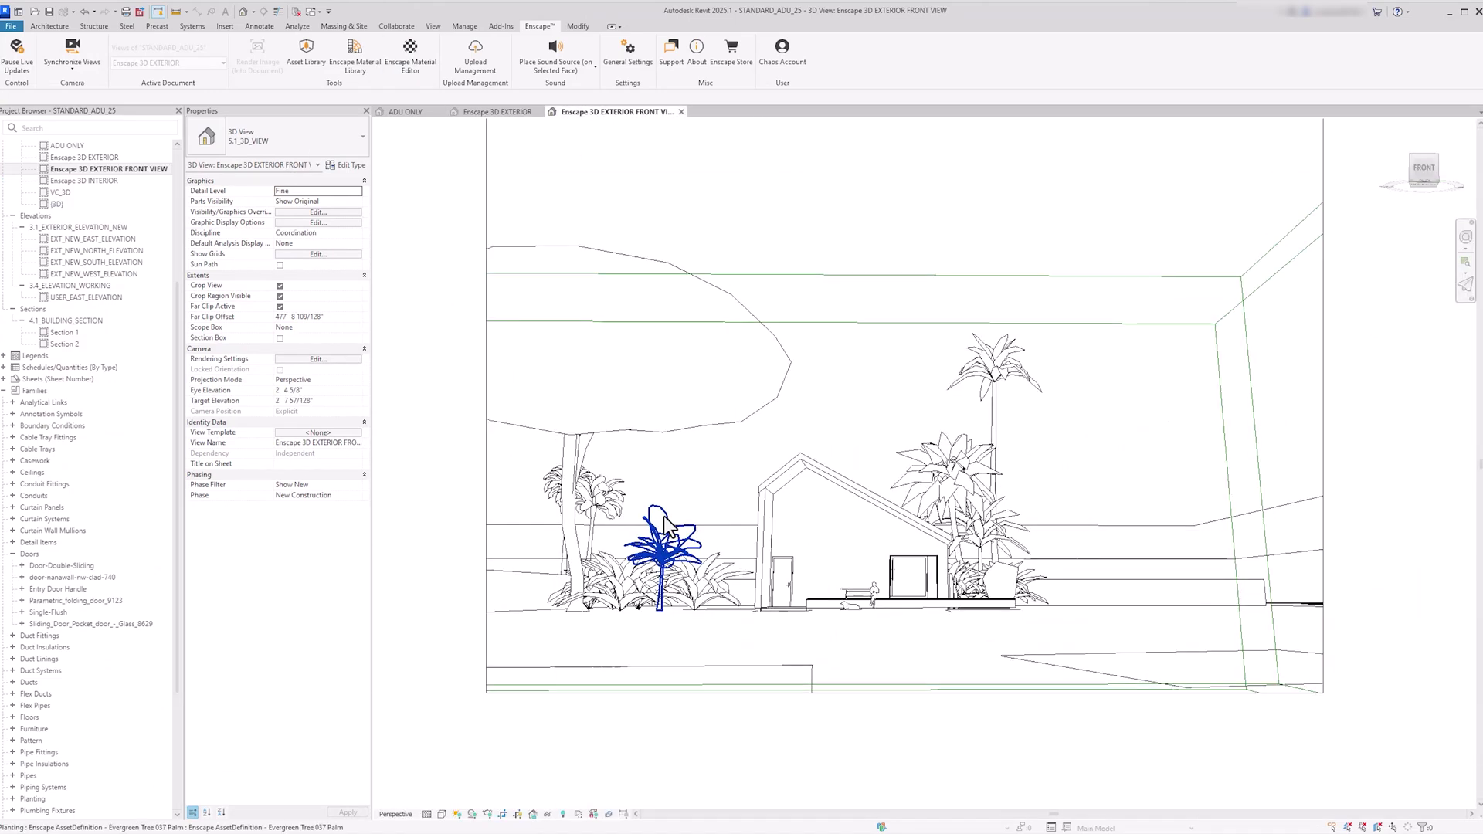
click(550, 488)
drag(547, 425, 424, 509)
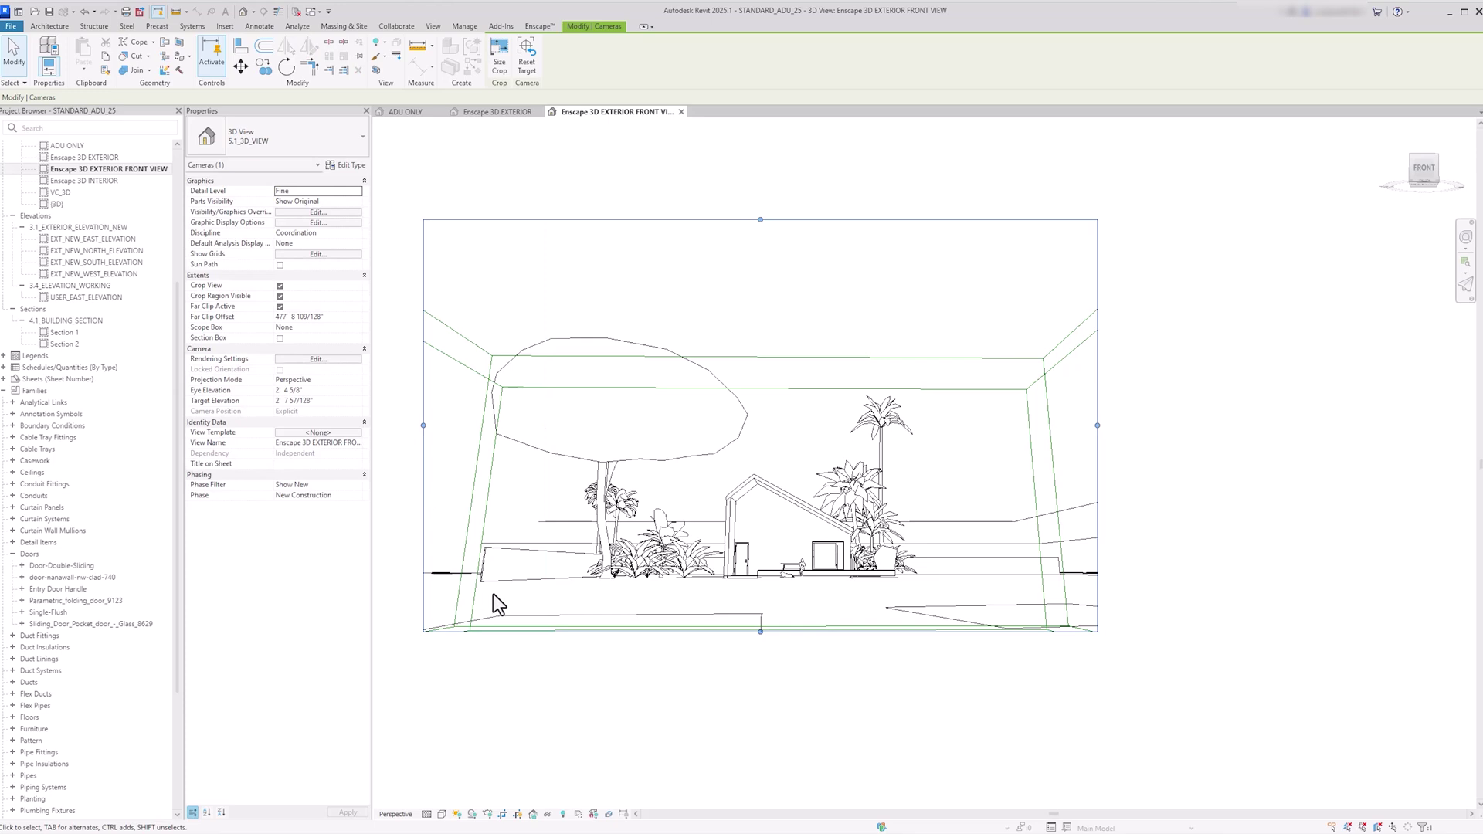
Open floor plan NEW_LEVEL_1 and hide the Planting category in its Visibility/Graphic Overrides.
scroll(540, 610, down, 3)
middle_drag(609, 638, 764, 652)
scroll(764, 652, up, 5)
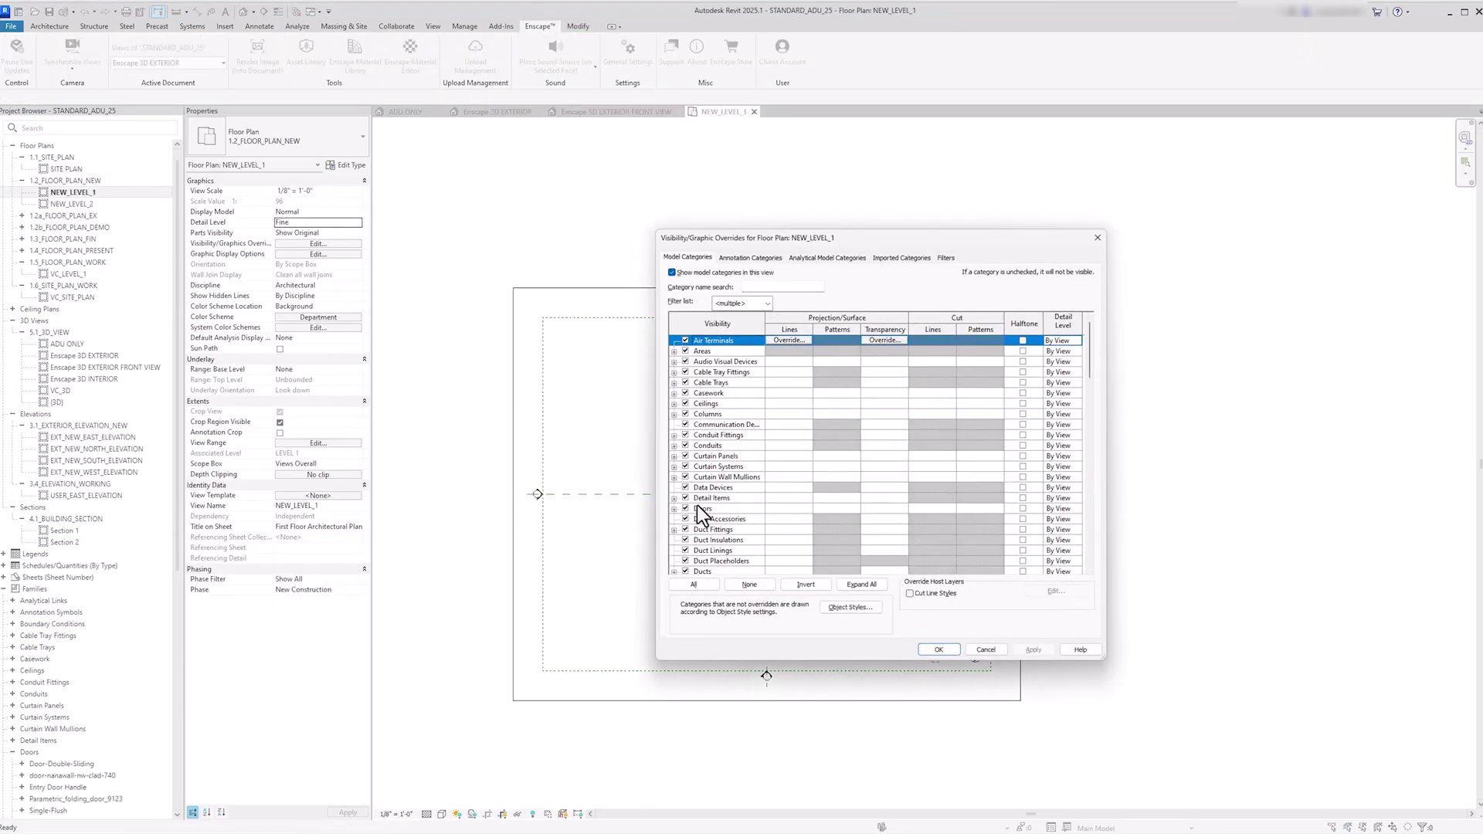
scroll(702, 503, down, 1)
key(p)
scroll(697, 526, down, 1)
scroll(698, 528, down, 2)
click(684, 519)
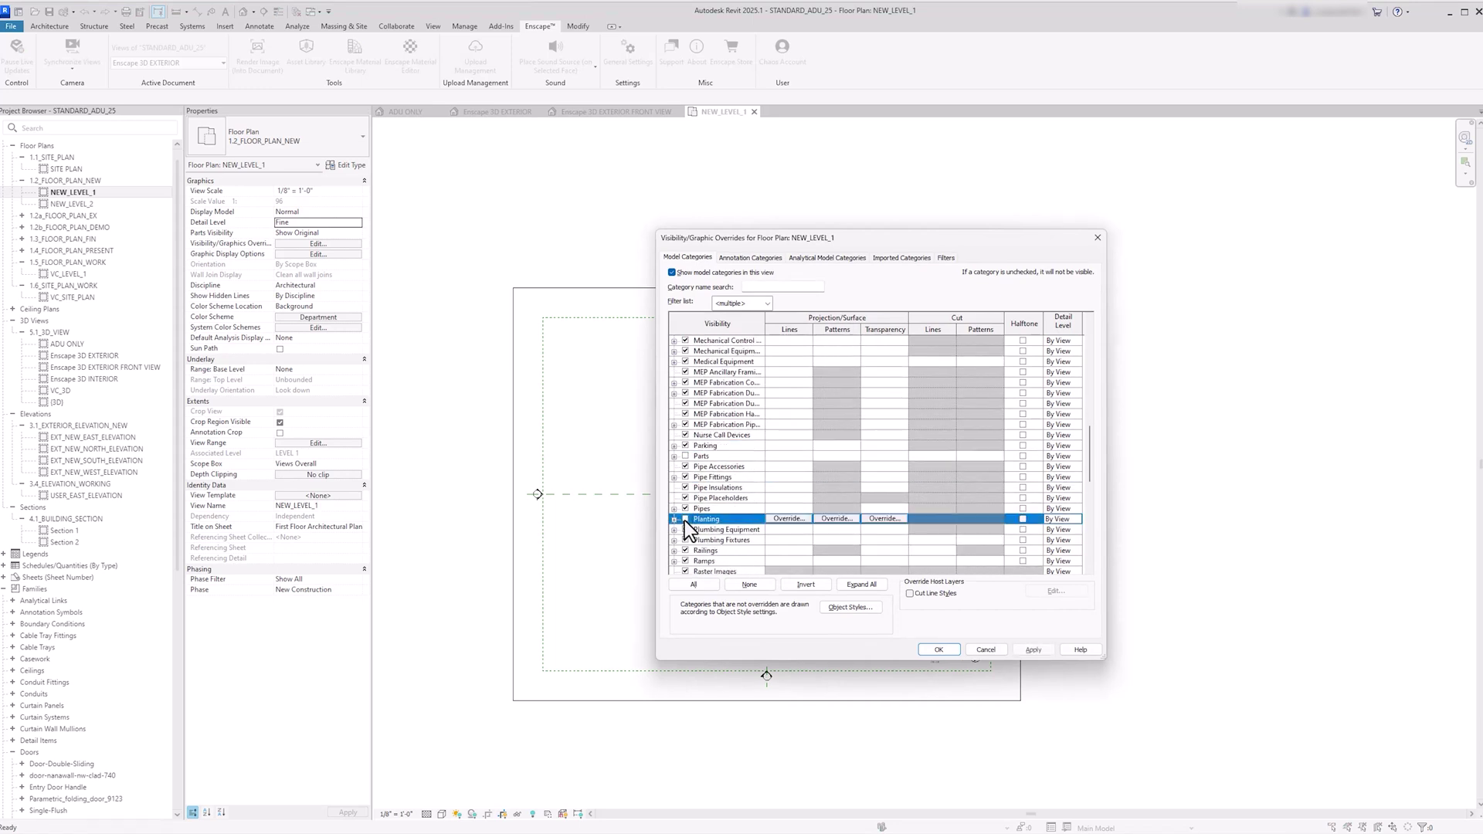
click(1034, 651)
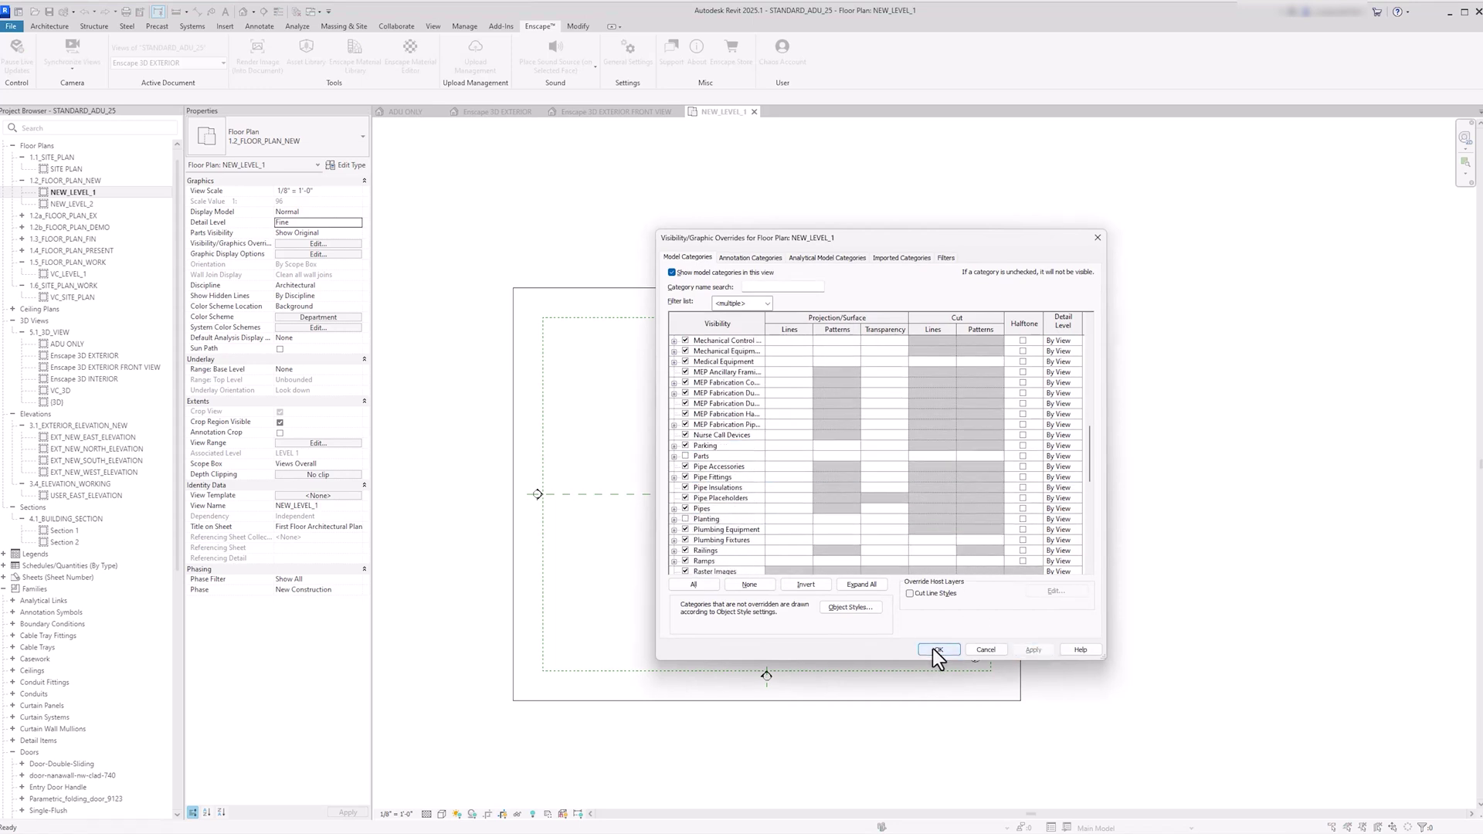
click(934, 648)
middle_drag(1189, 667, 1188, 668)
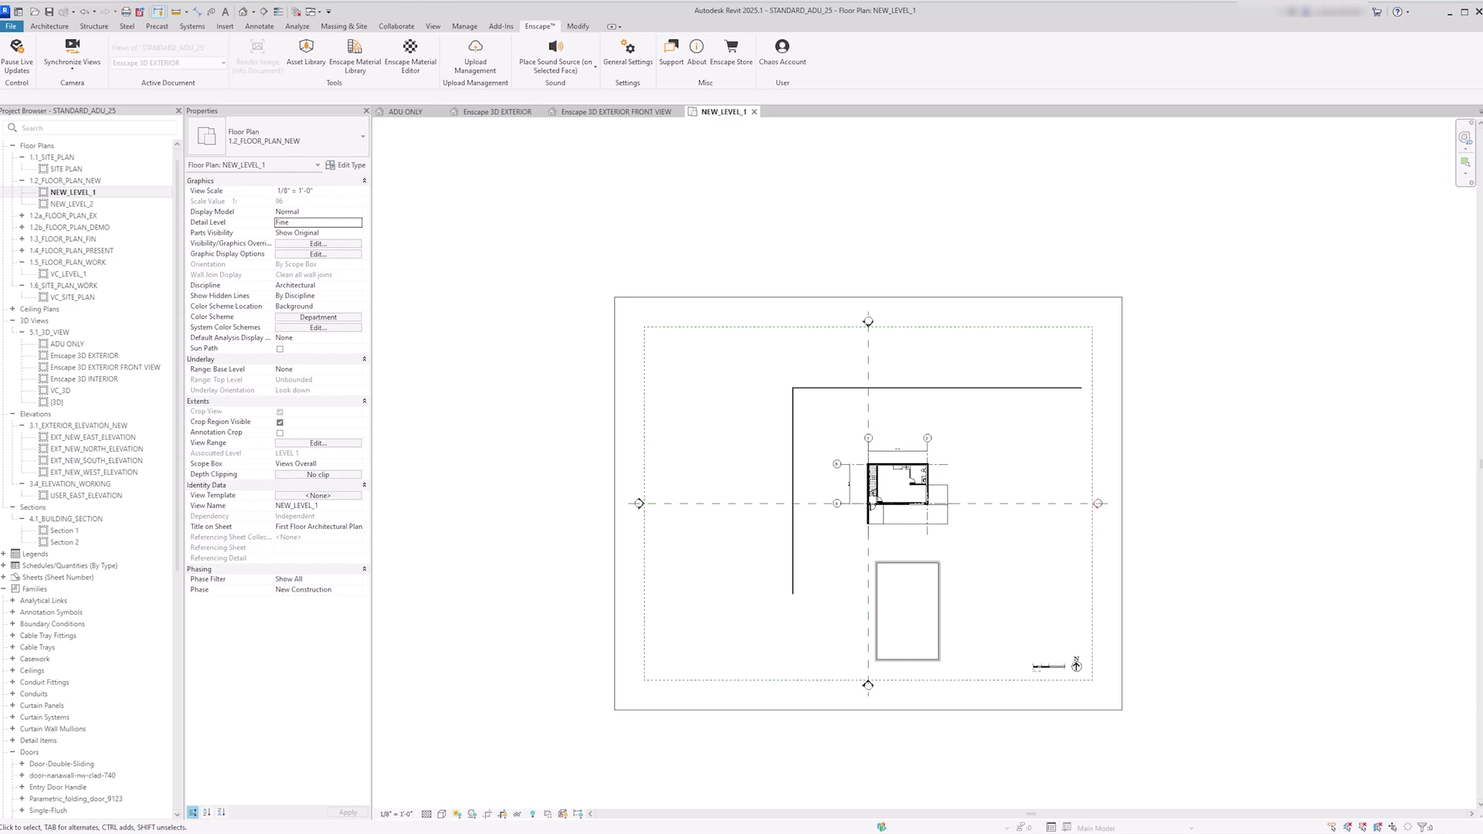
Return to the Enscape window and discard all pending asset placements.
click(1449, 11)
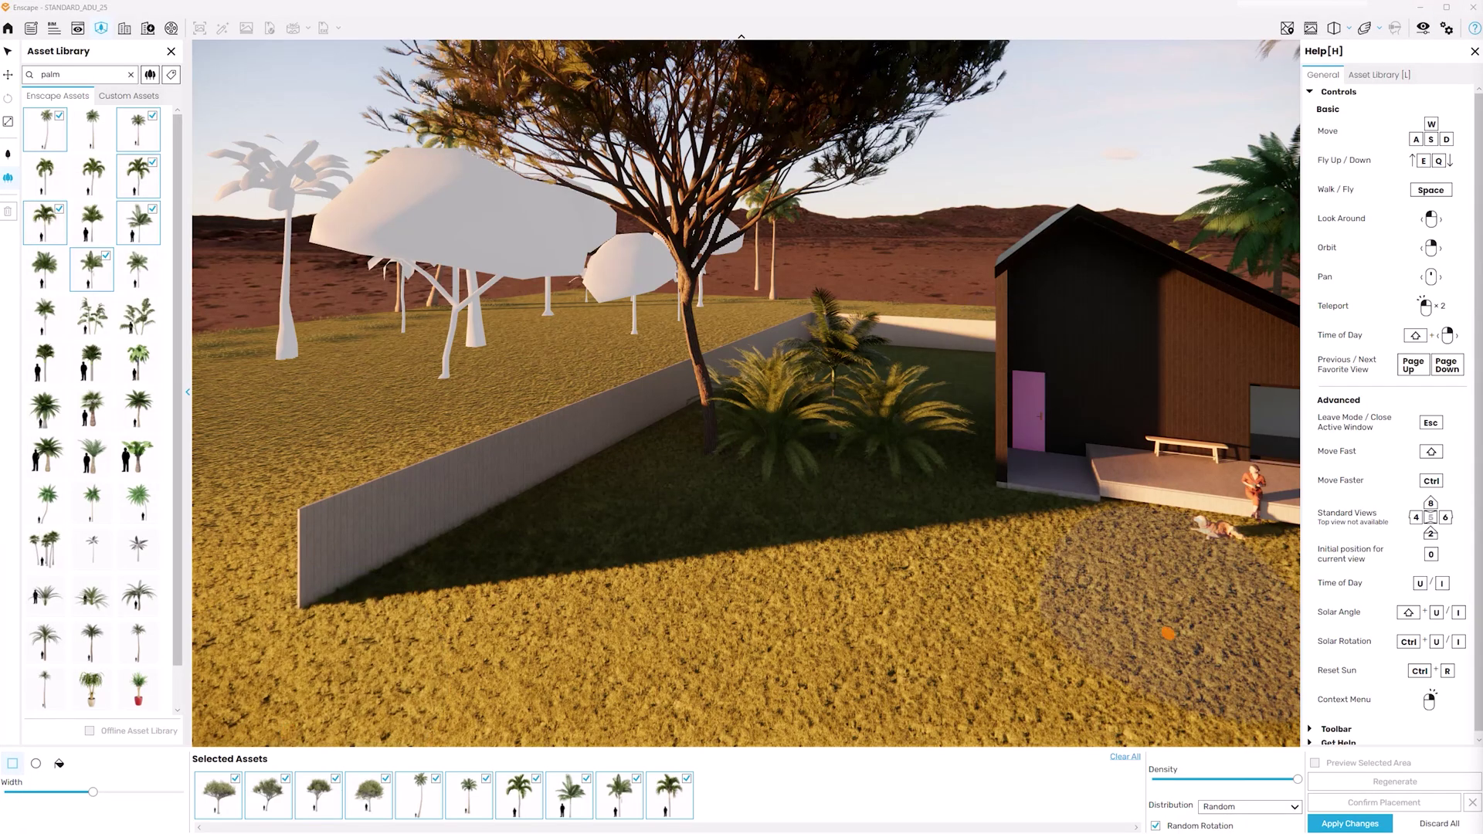
click(1427, 824)
click(777, 442)
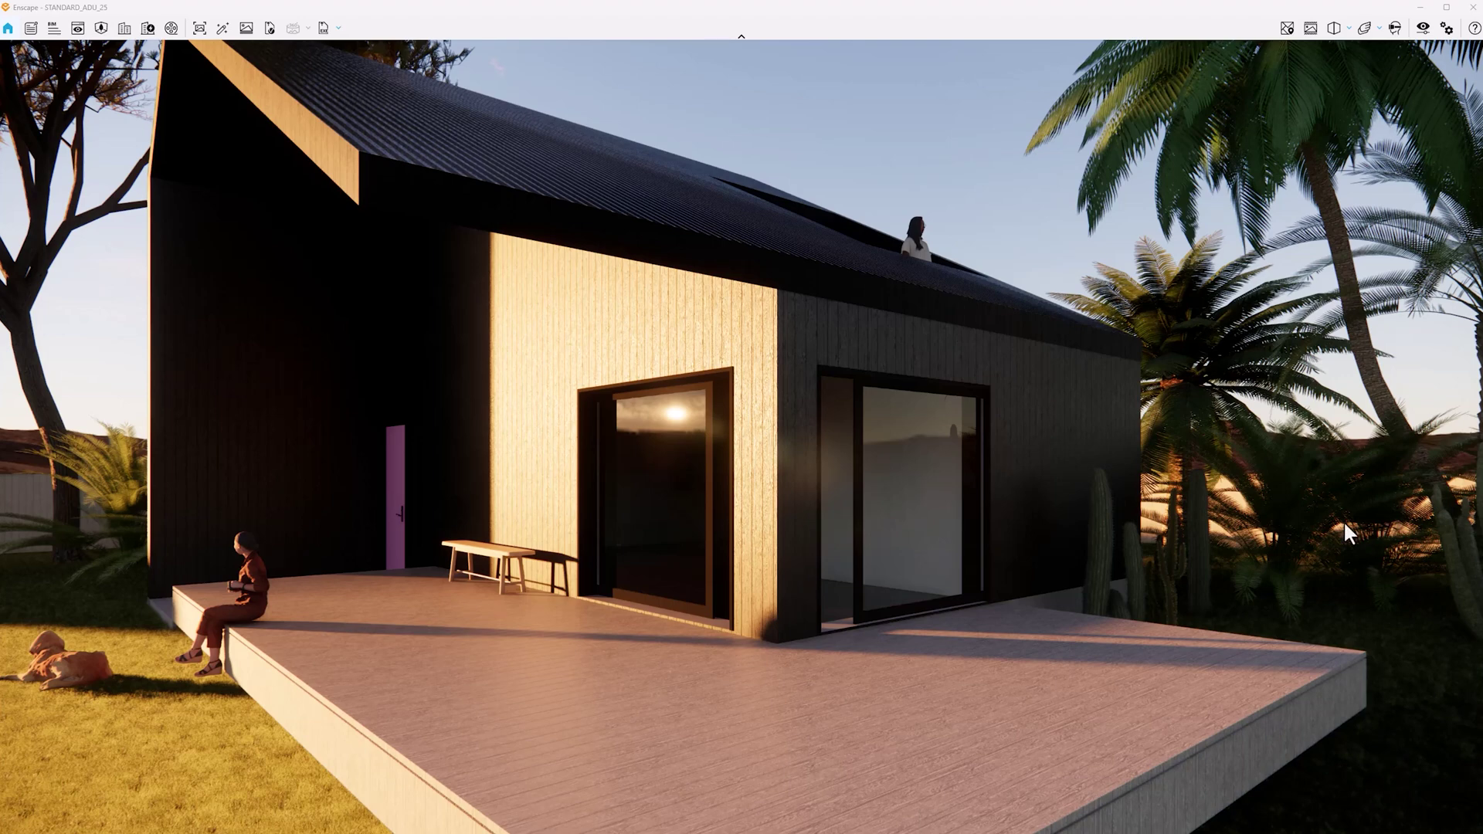
Create a visual settings preset named Rendering and move the settings window aside to uncover the house.
right_drag(1337, 530, 1309, 516)
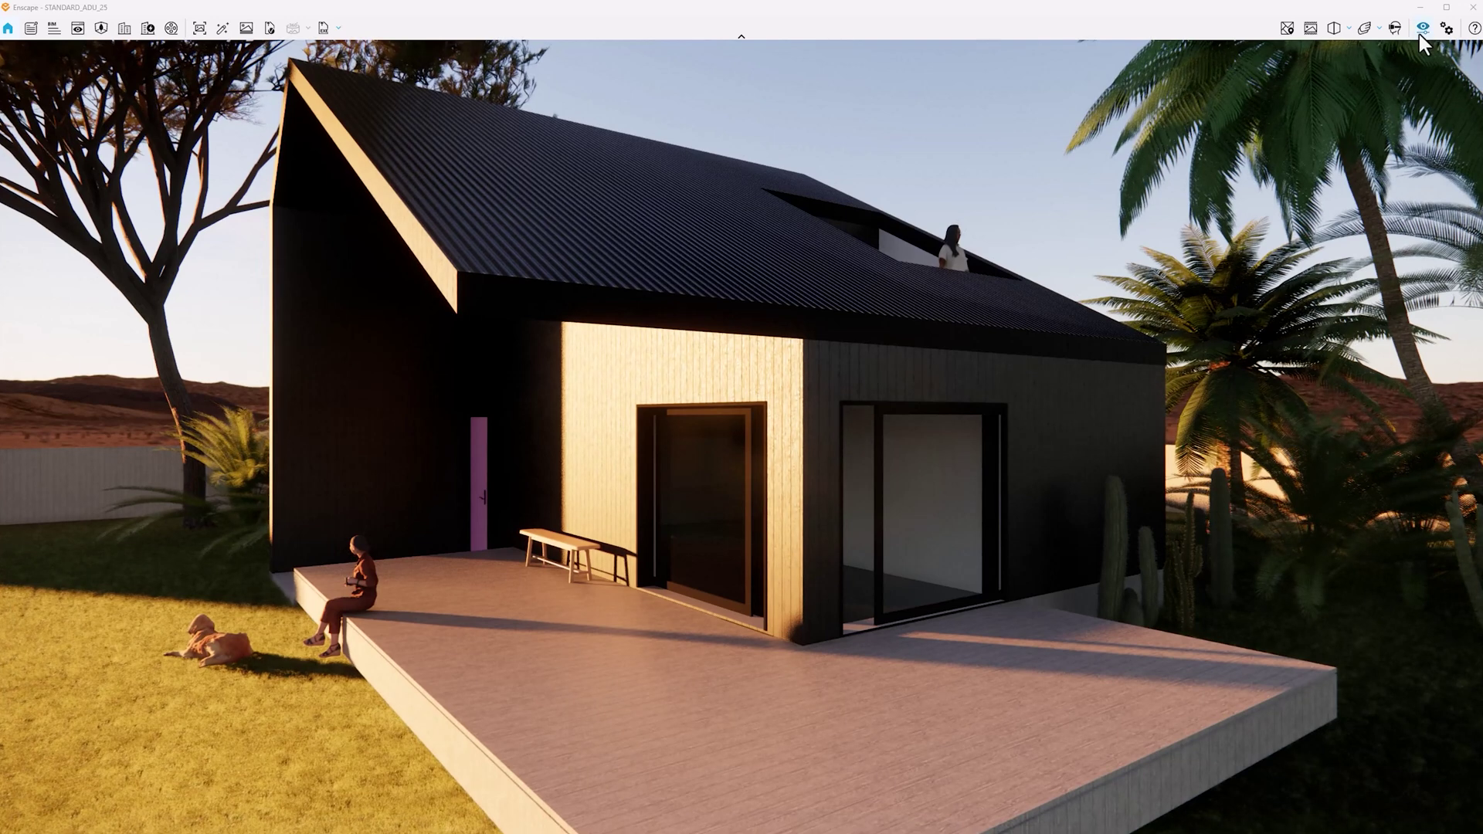
click(1420, 31)
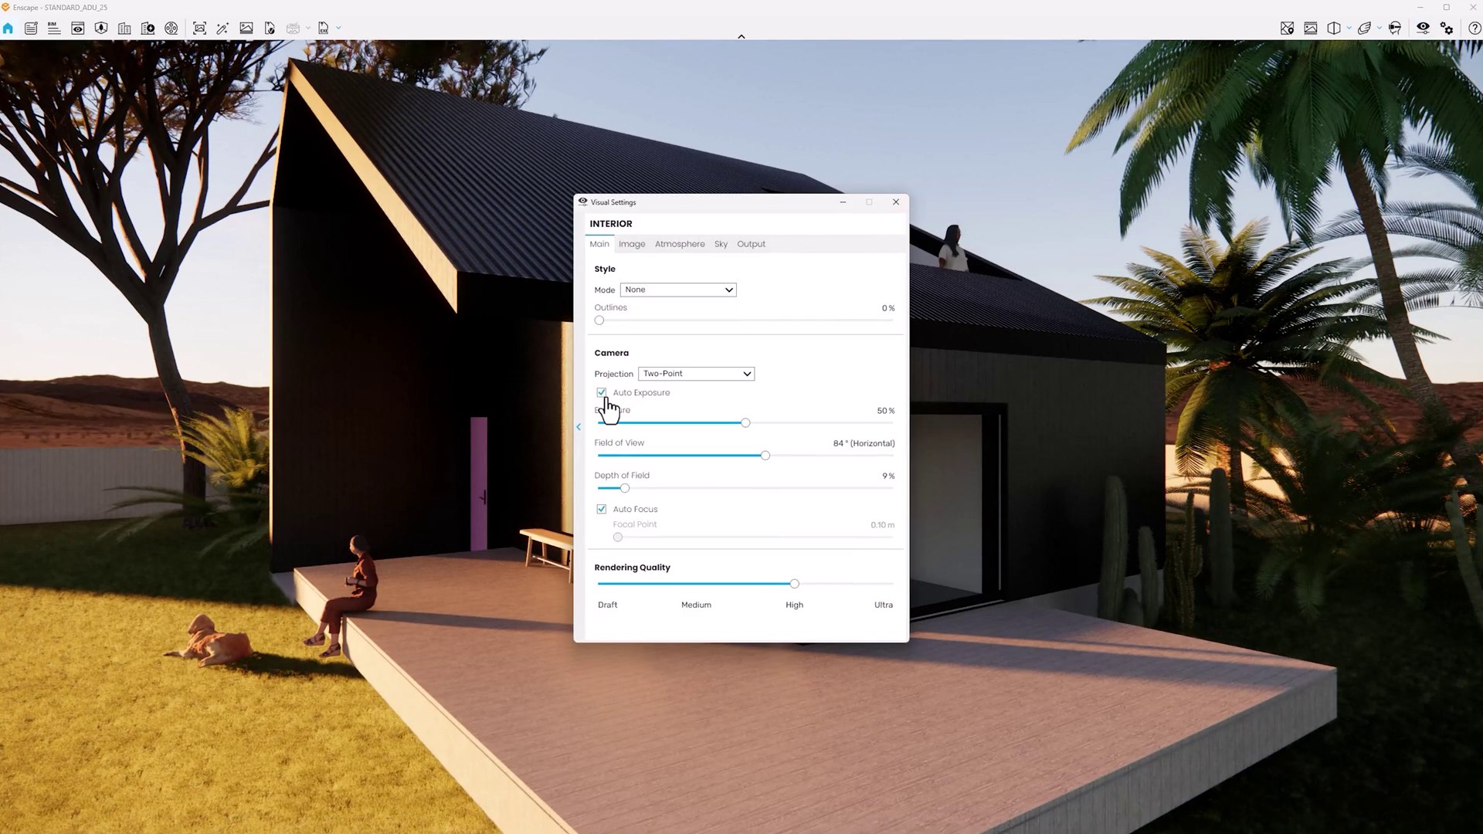
click(577, 426)
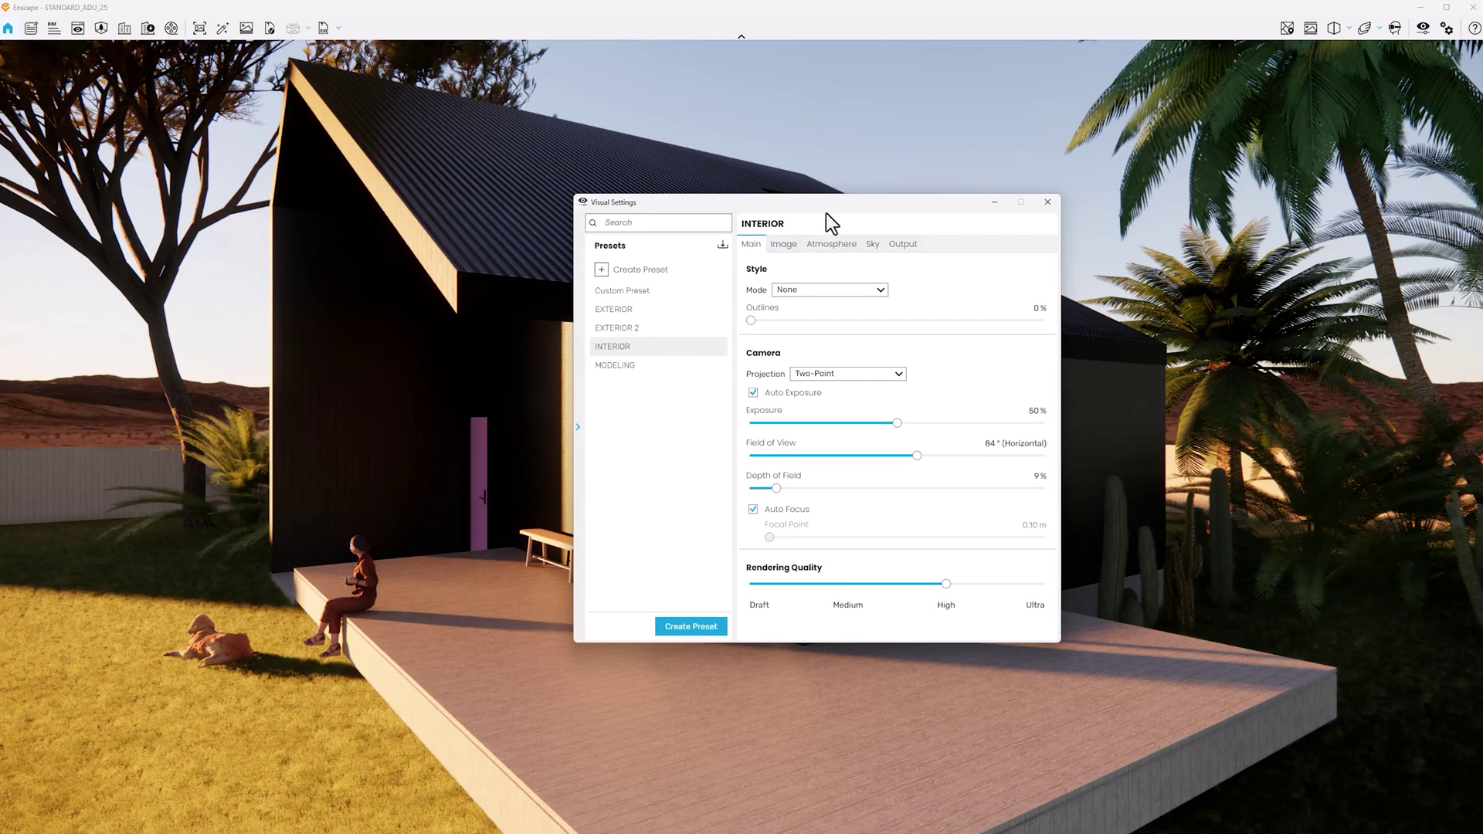
click(606, 275)
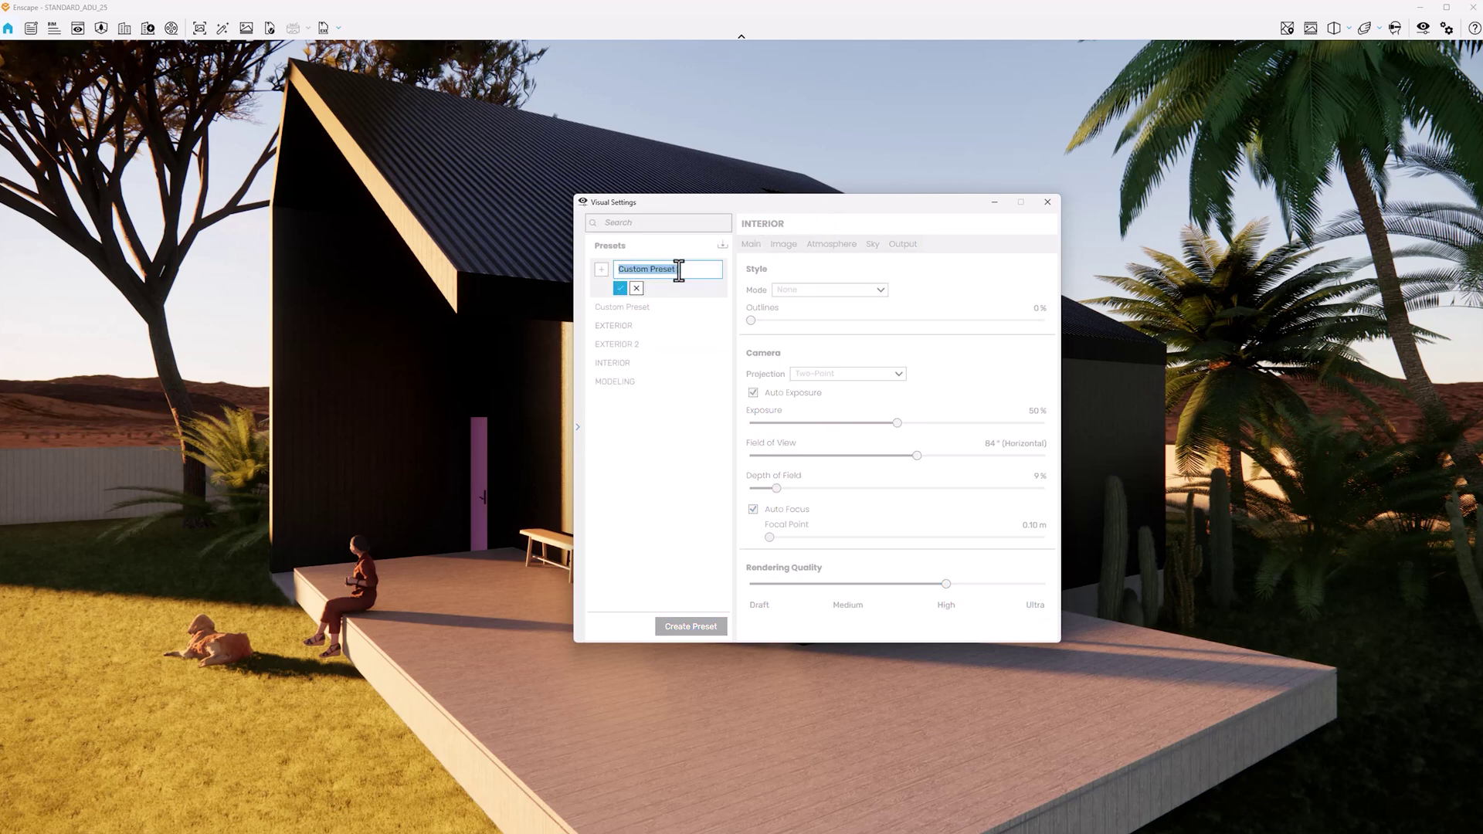
text(Rendering)
click(619, 288)
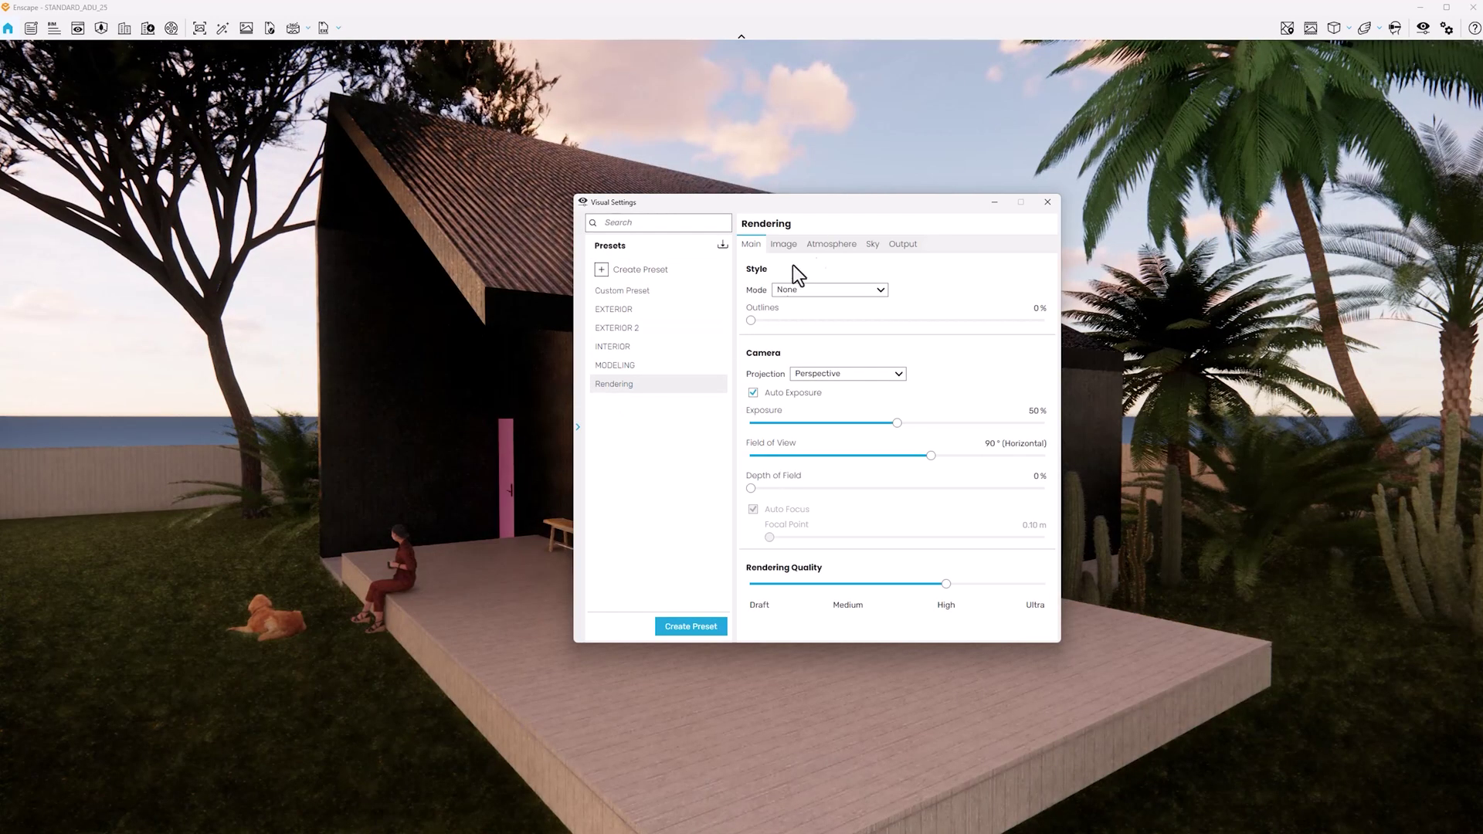
drag(854, 201, 1234, 206)
Try the White, Polystyrol and Light View style modes on the Rendering preset.
click(1257, 294)
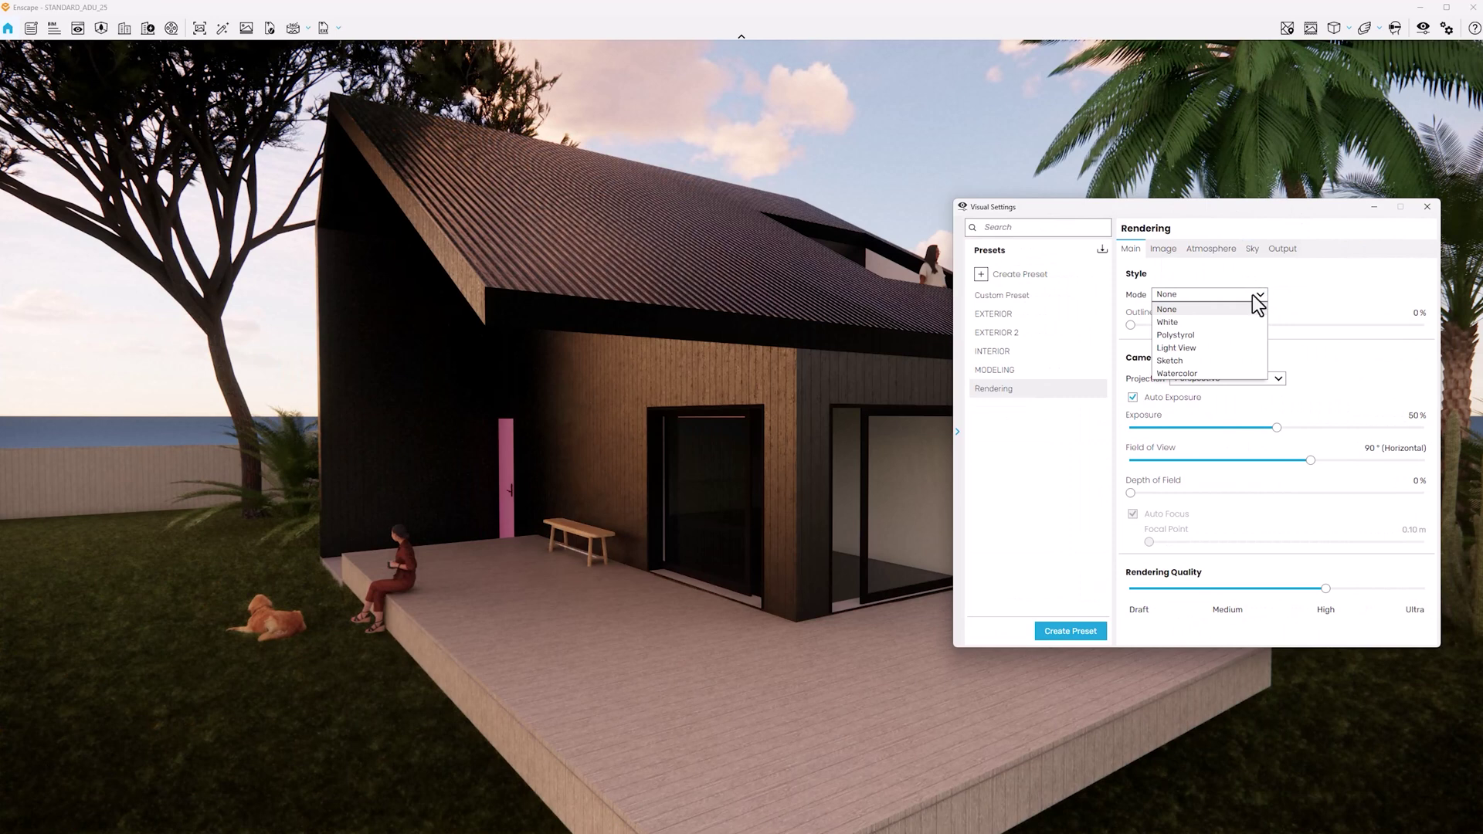
click(1235, 321)
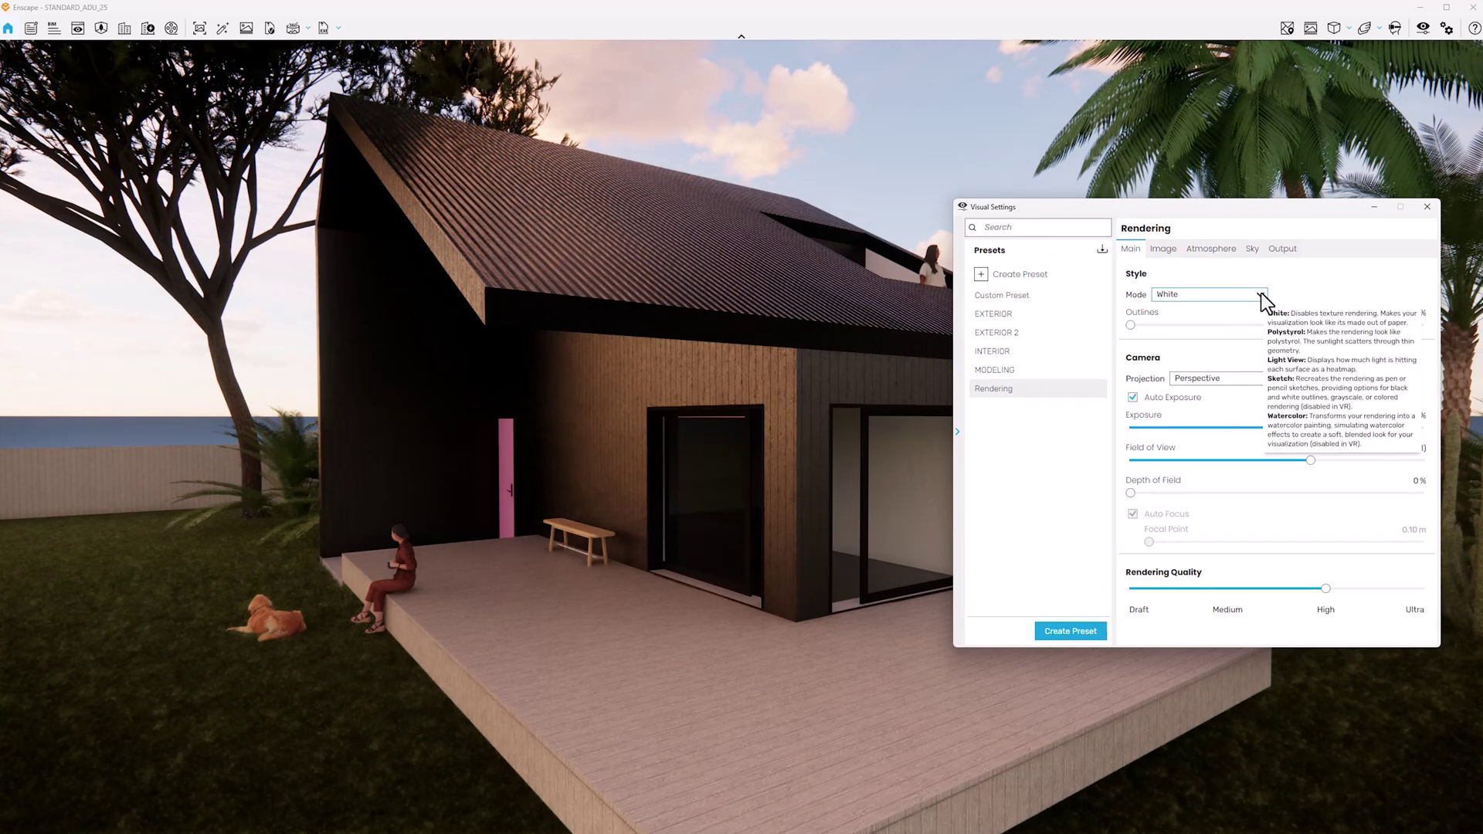
click(1257, 294)
click(1216, 334)
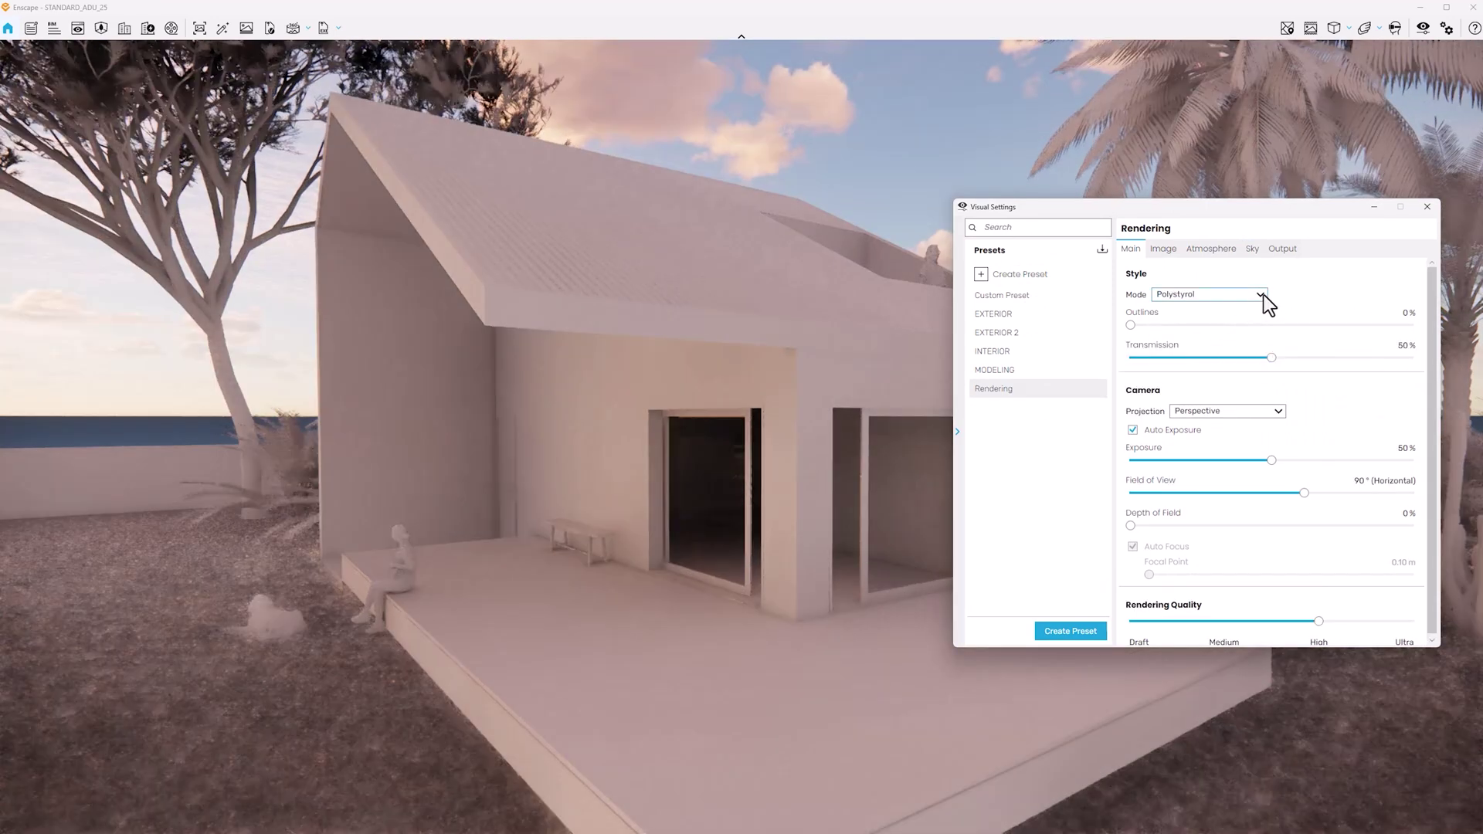
click(1264, 295)
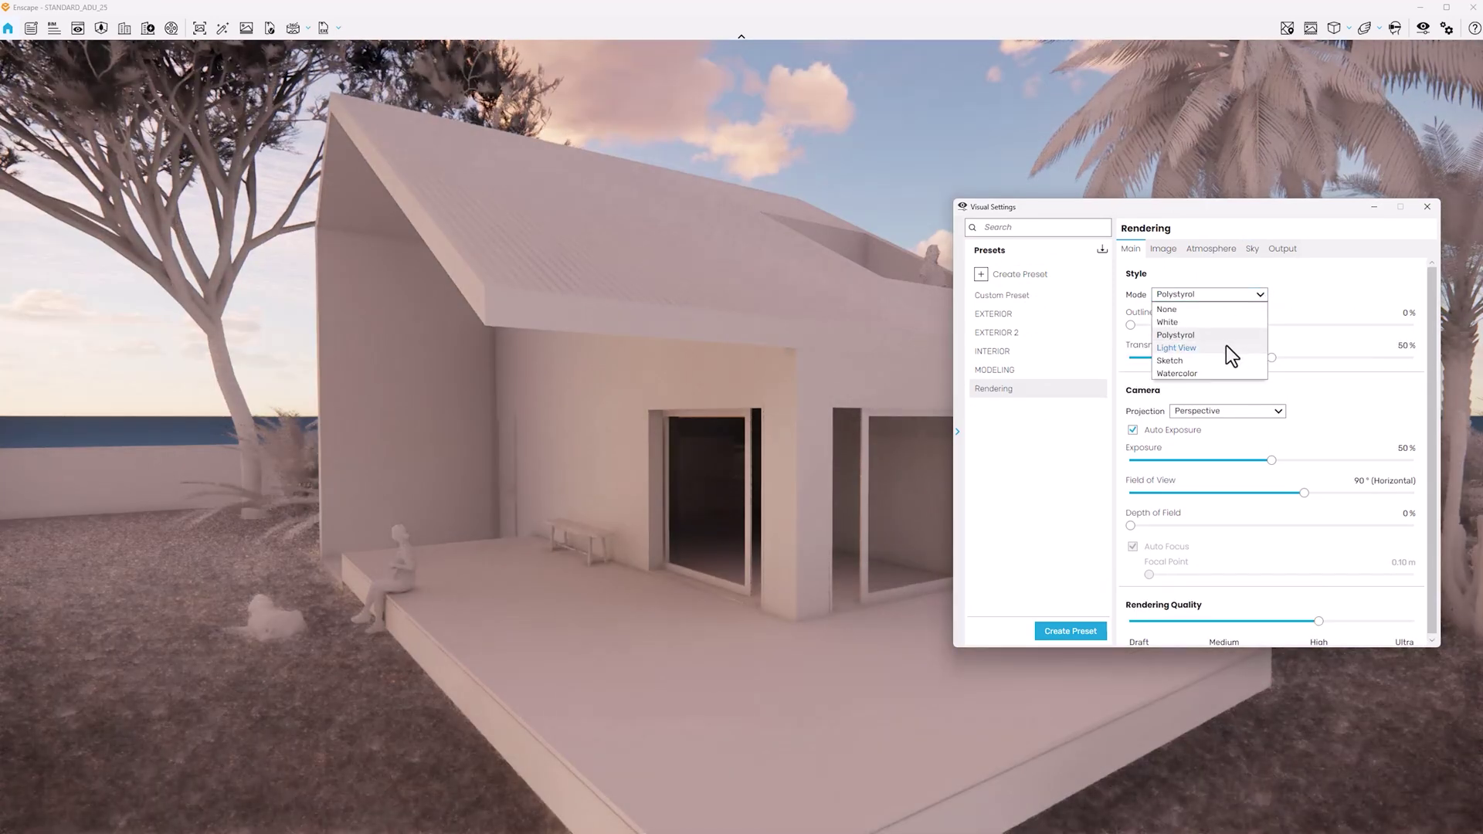
click(1226, 345)
Preview the house in the Sketch and Watercolor style modes and return the style mode to None.
click(1260, 295)
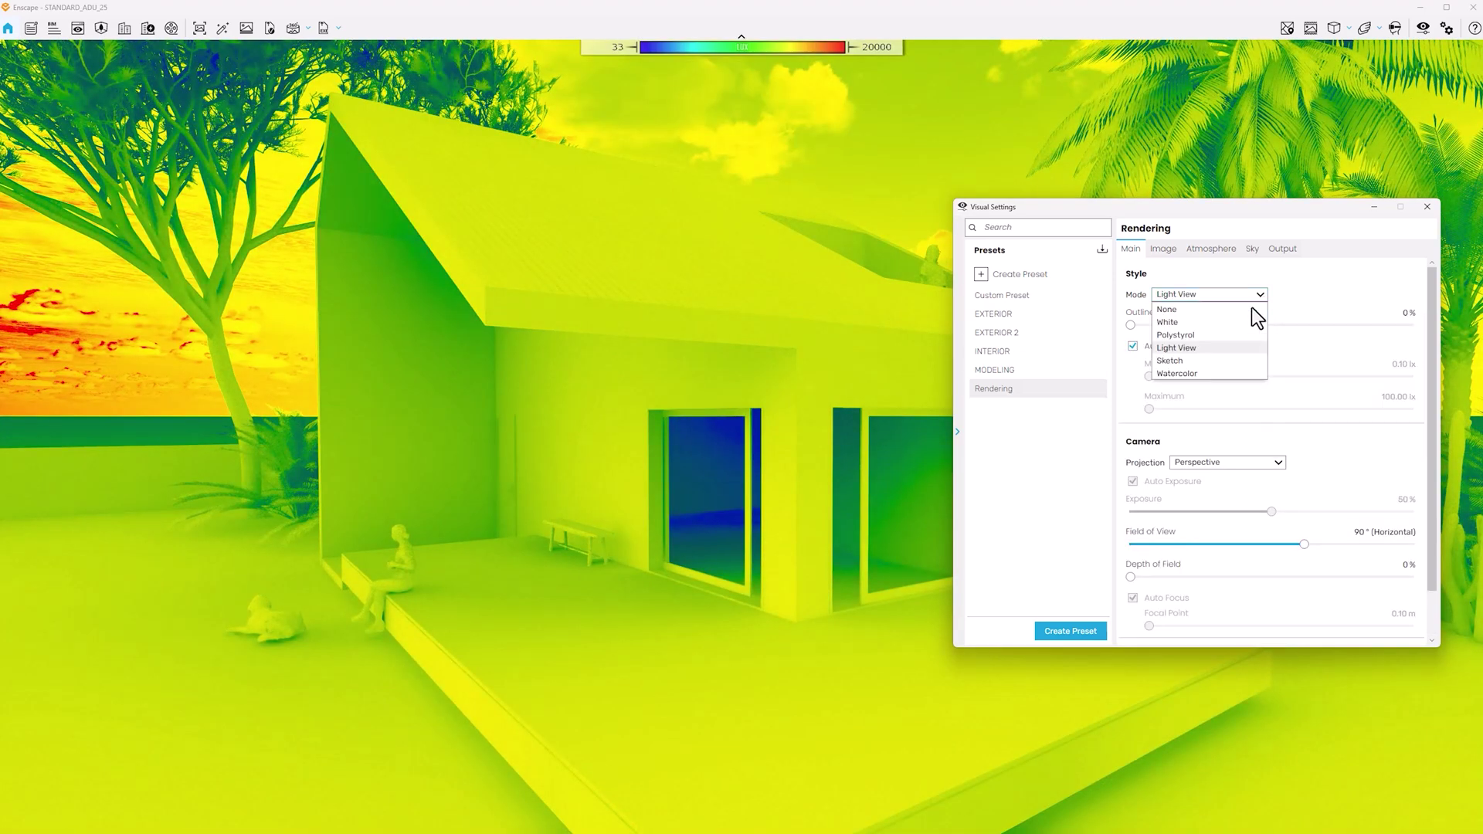
click(1214, 337)
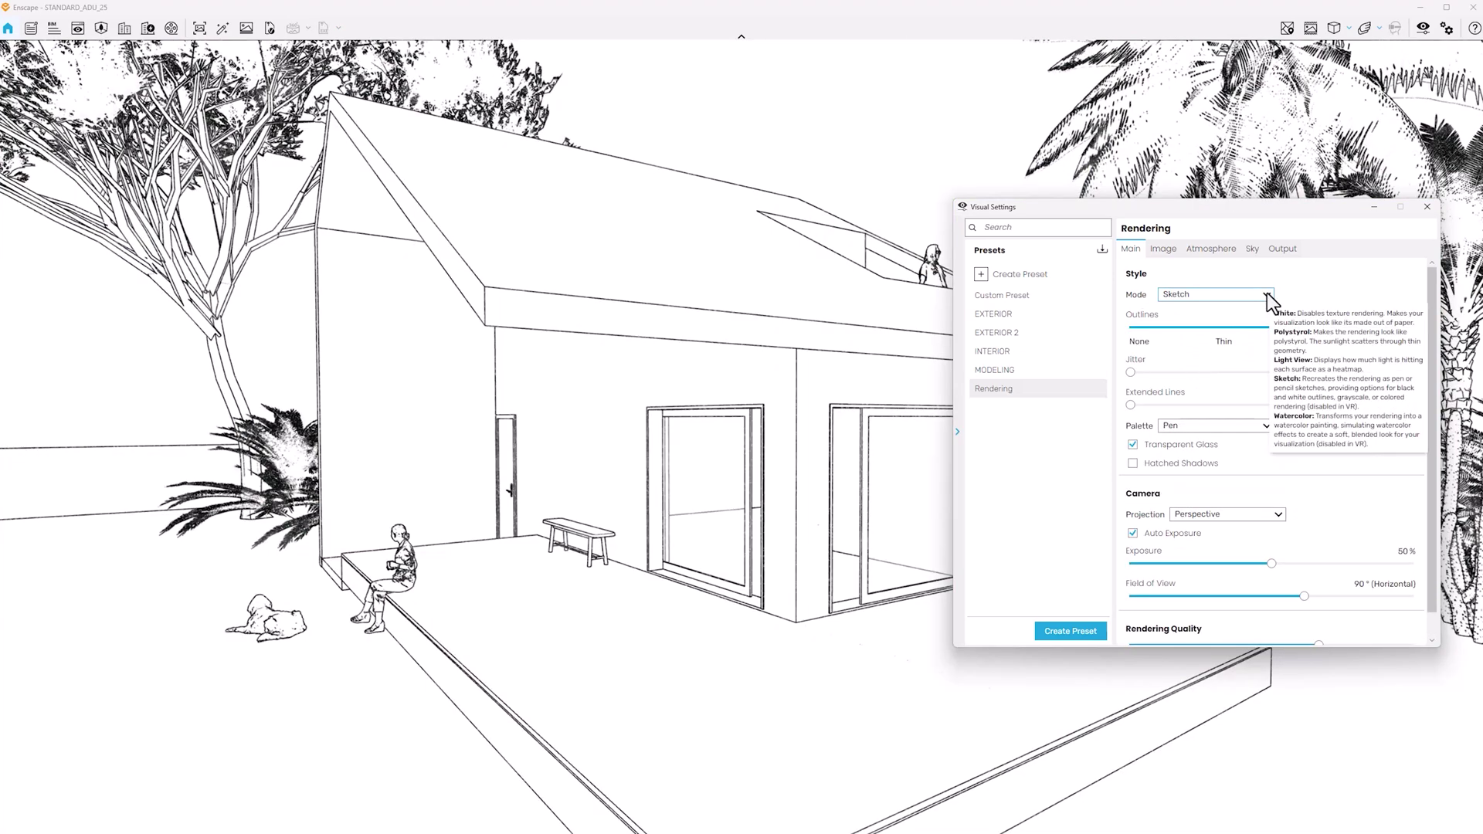
click(1267, 294)
click(1201, 373)
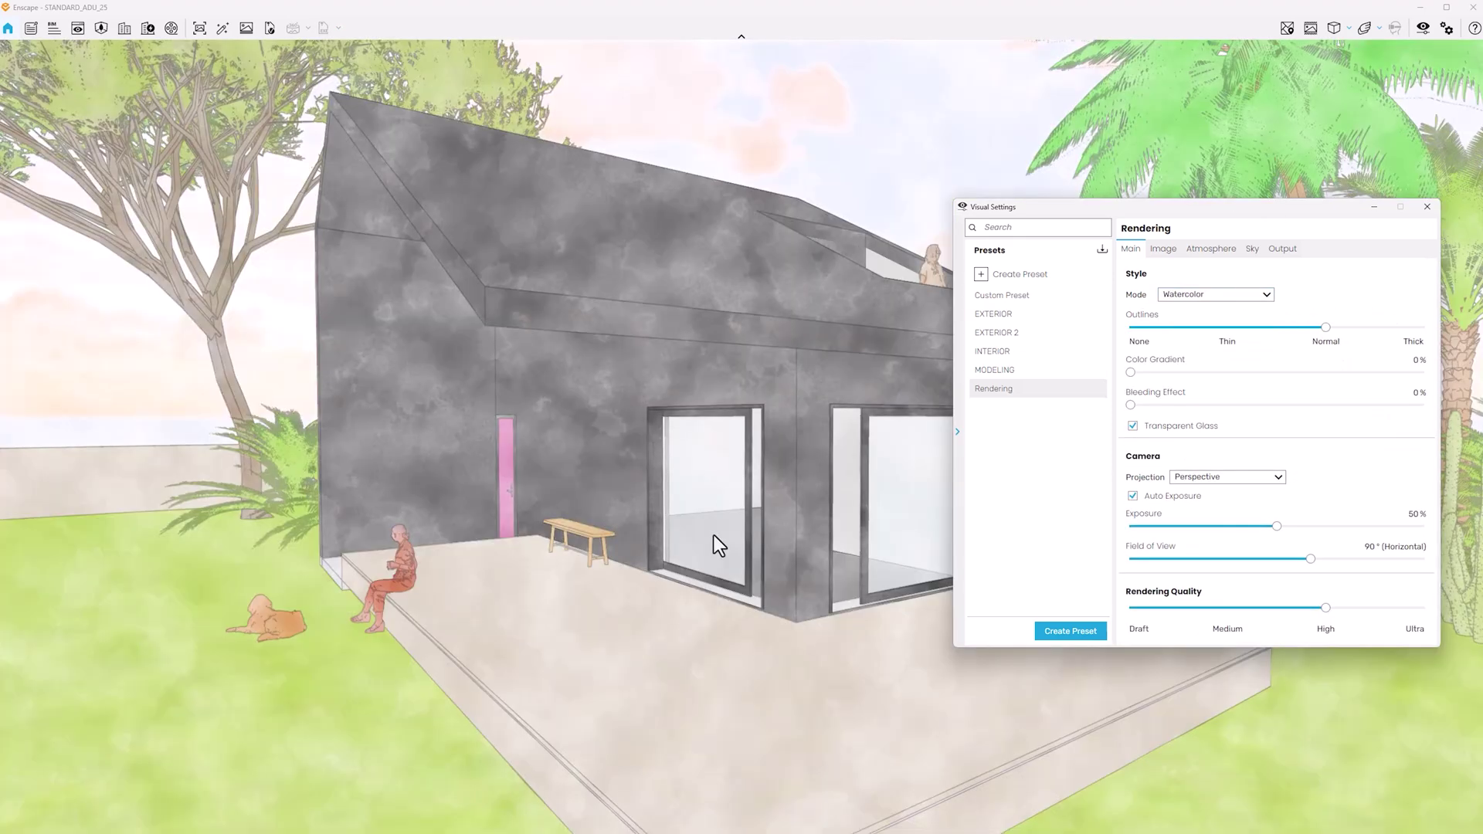
scroll(689, 502, down, 4)
right_drag(717, 550, 865, 539)
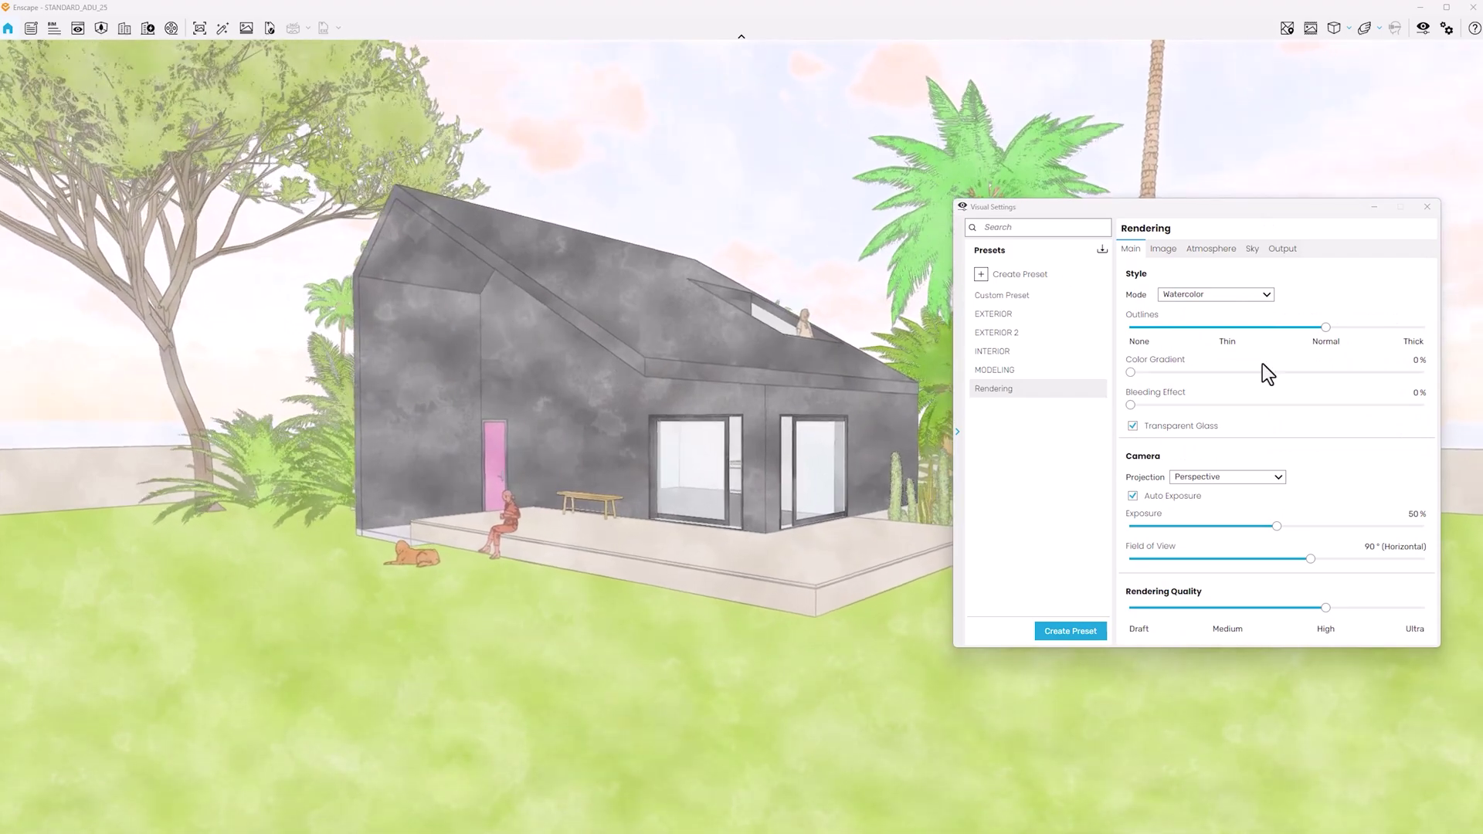
click(1267, 294)
click(1205, 312)
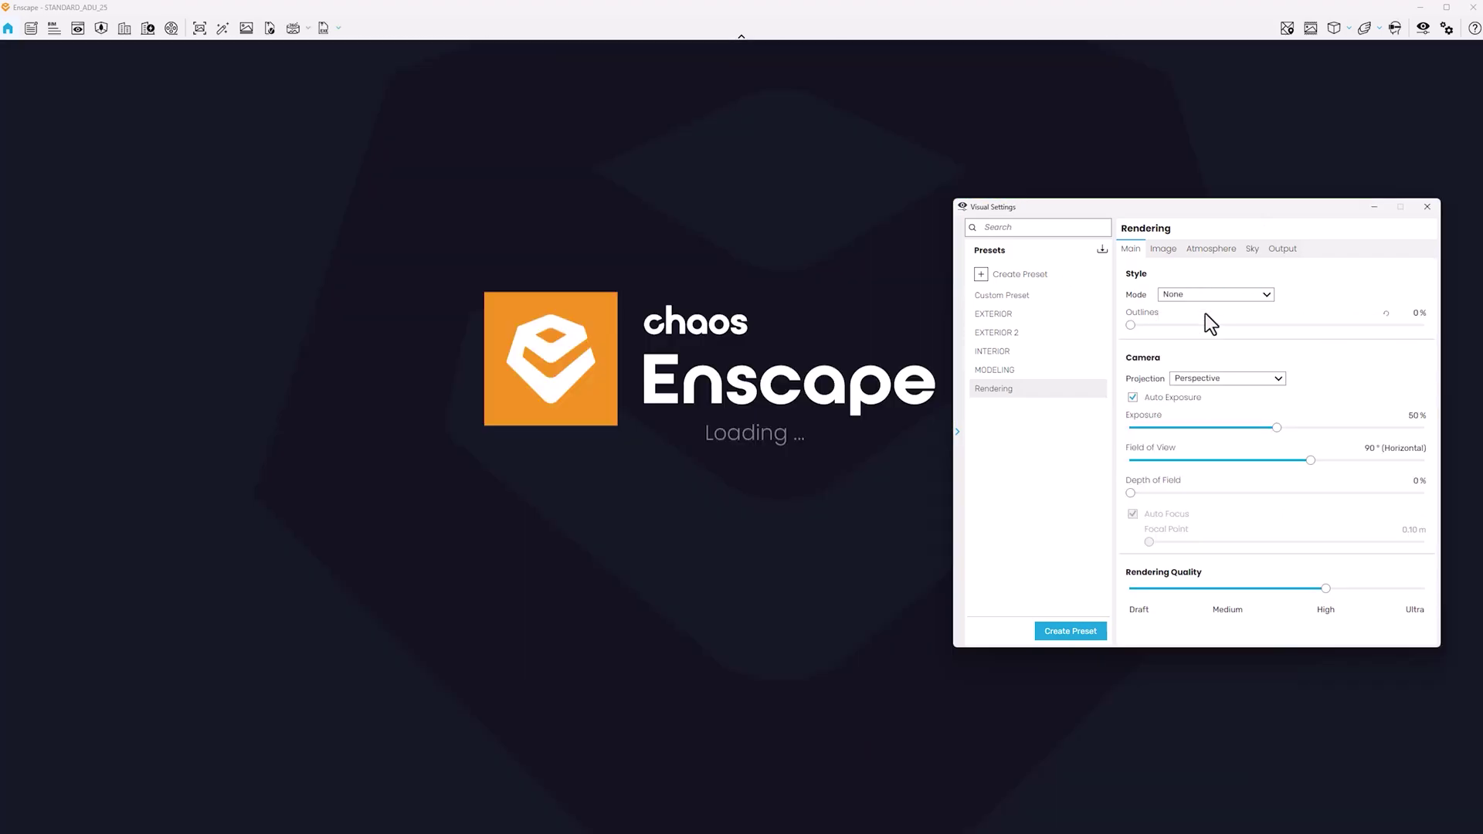
Add outlines of 7% to the Rendering preset.
right_drag(771, 568, 740, 514)
middle_drag(768, 558, 749, 562)
scroll(768, 558, up, 2)
mouse_move(1133, 325)
mouse_down()
mouse_move(1162, 322)
mouse_move(1133, 331)
mouse_move(1149, 325)
mouse_up()
Switch the camera to Two-Point projection and turn off Auto Exposure to use a manual exposure of 54%.
click(1277, 379)
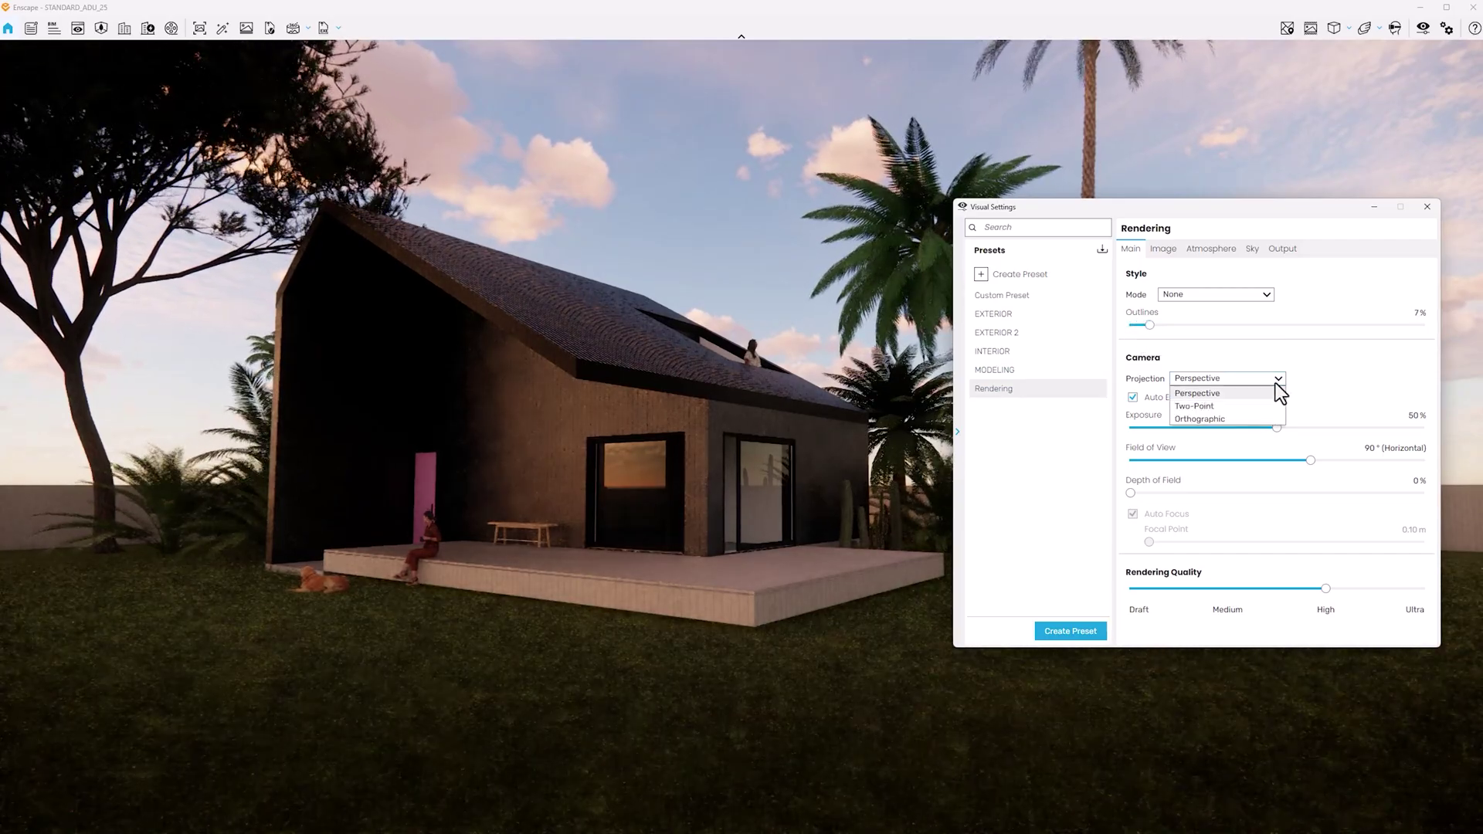
click(1228, 407)
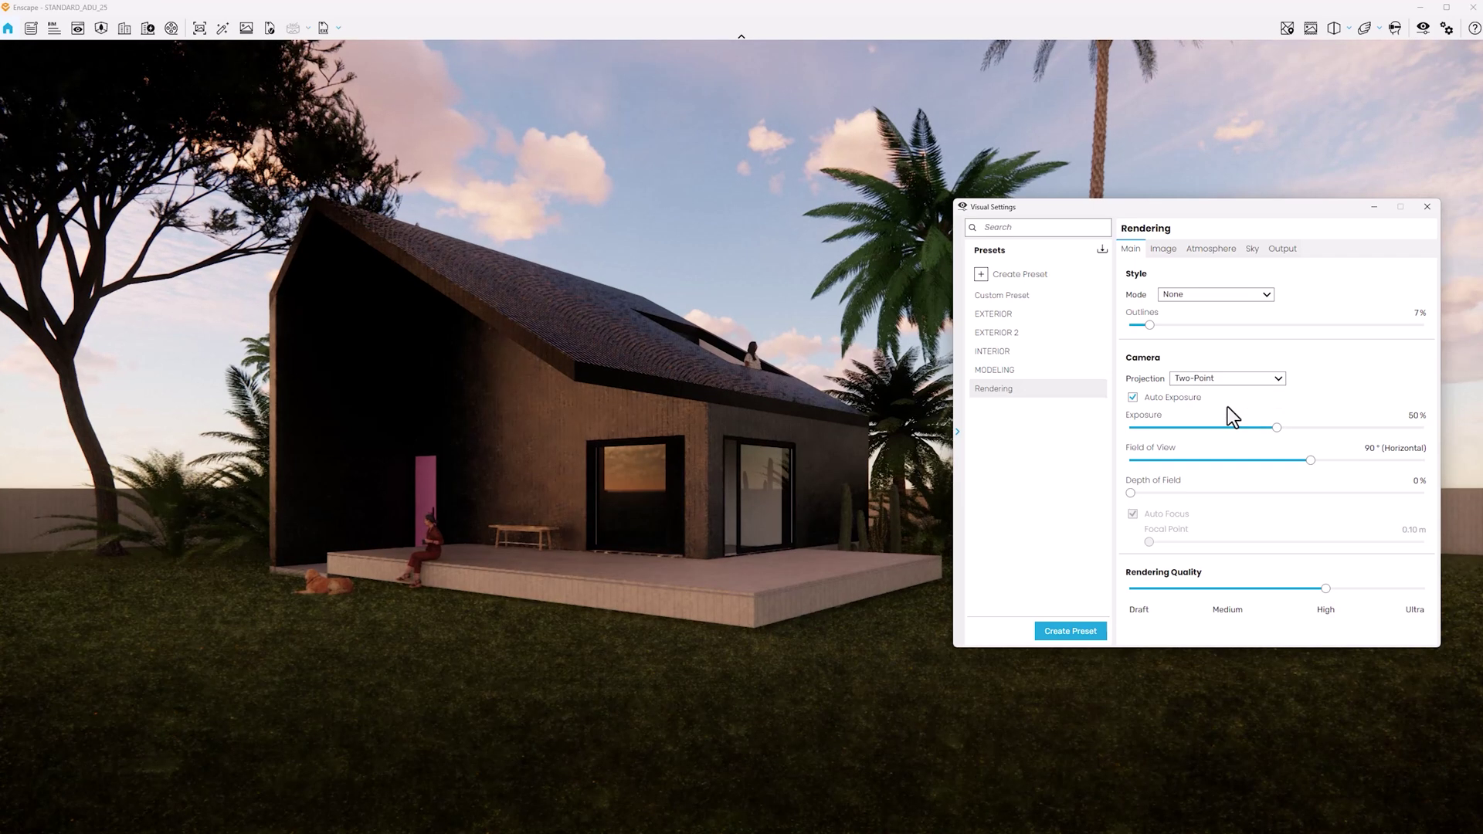
click(1133, 397)
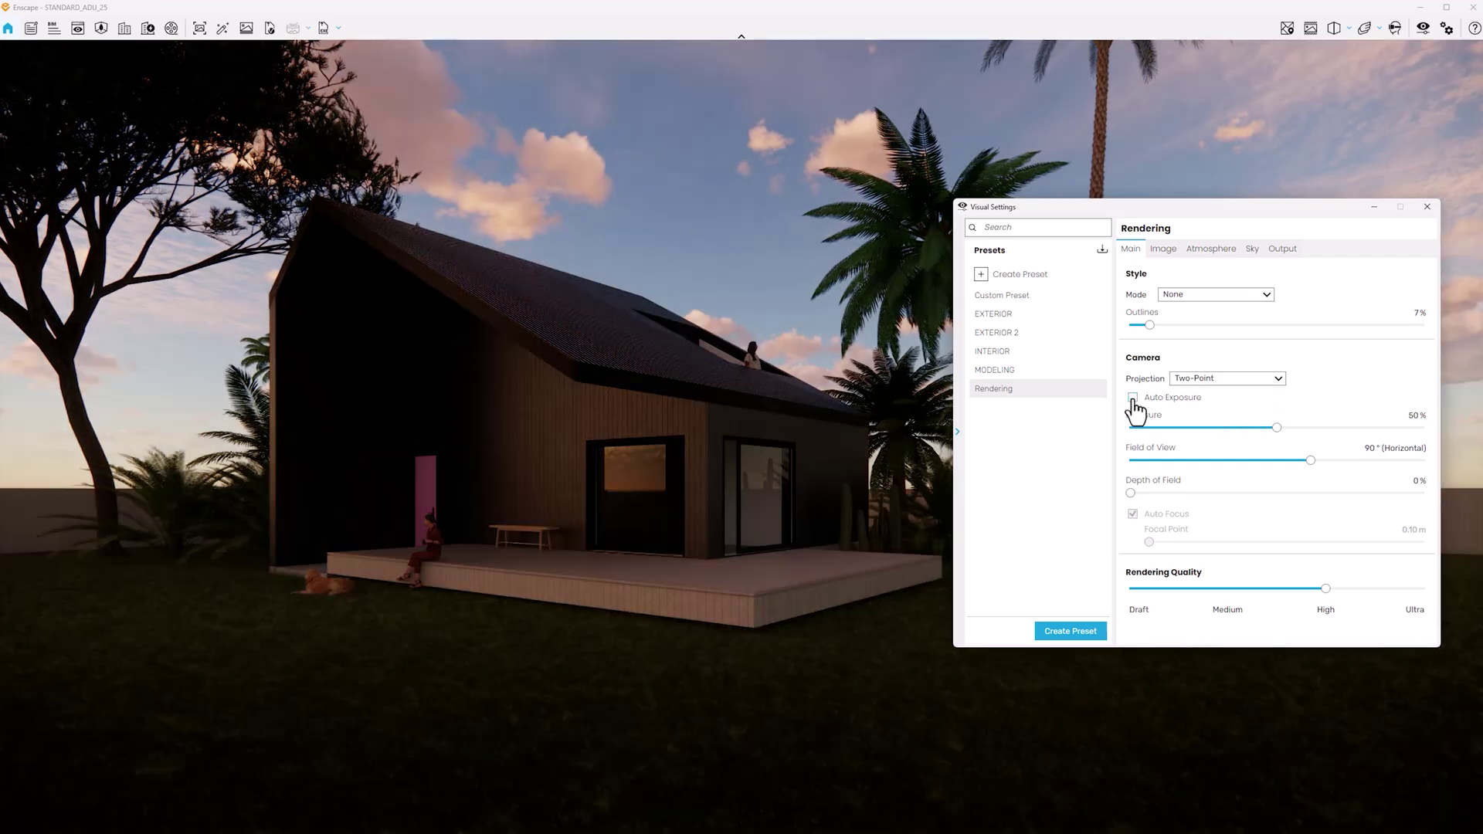
mouse_move(1280, 428)
mouse_down()
mouse_move(1330, 433)
mouse_move(1286, 431)
mouse_up()
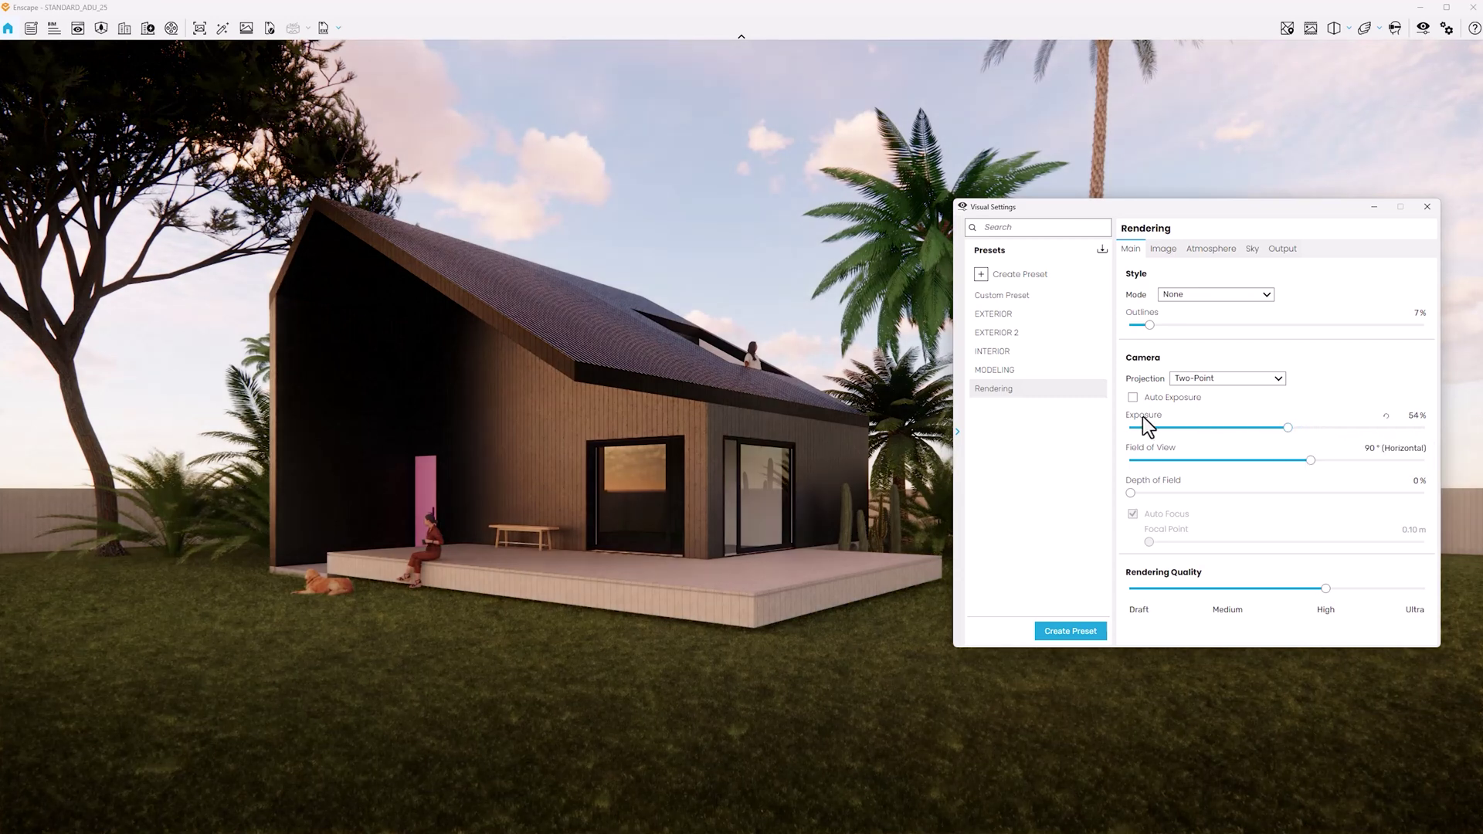
Try a horizontal field of view of 113°, reframe the house more closely and settle on 109°.
drag(1310, 461, 1361, 475)
right_drag(788, 402, 765, 439)
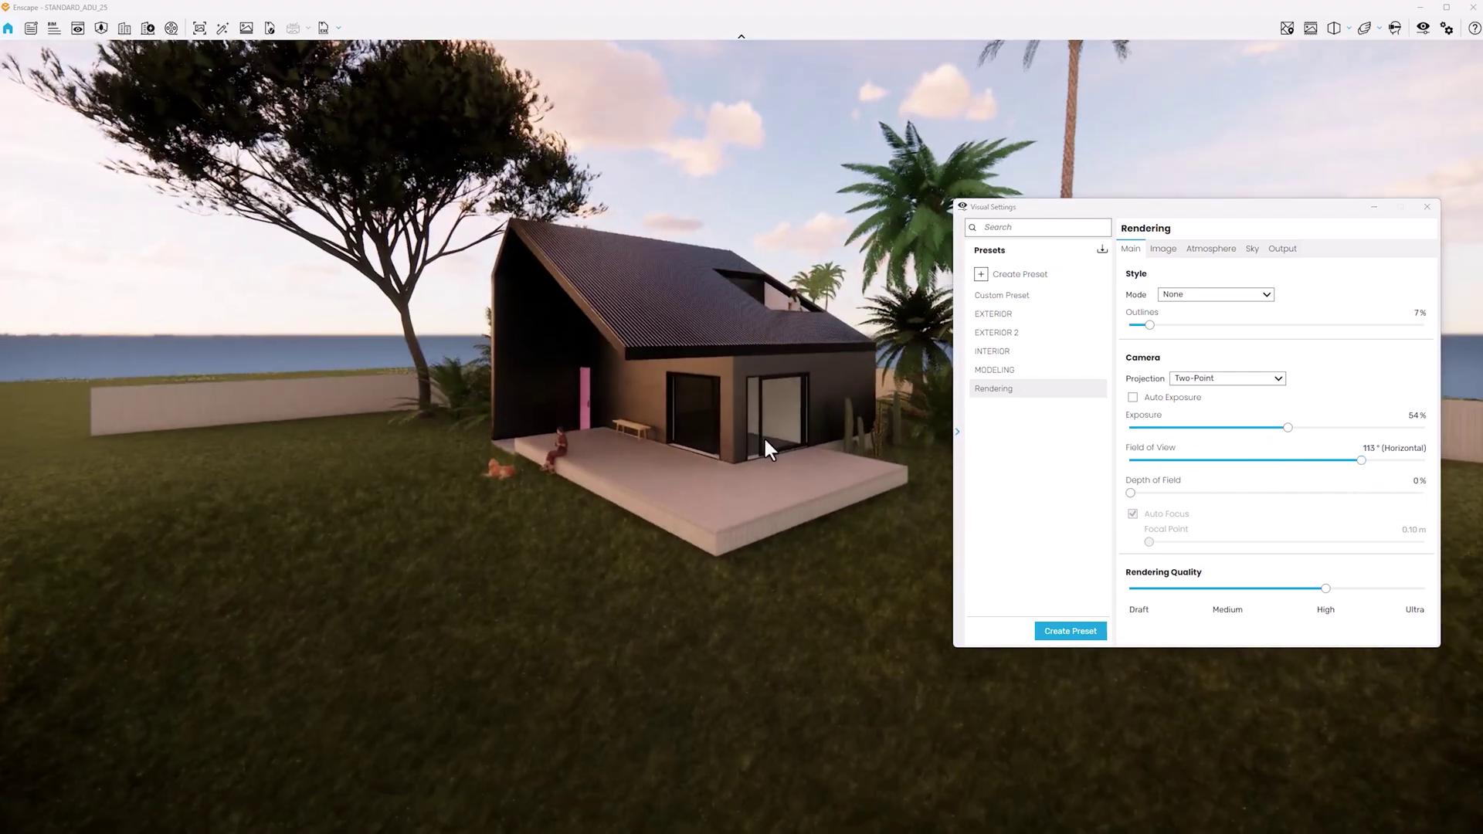
scroll(764, 438, up, 5)
right_drag(738, 579, 736, 491)
scroll(731, 646, up, 2)
right_drag(718, 683, 719, 654)
mouse_move(1356, 462)
mouse_down()
mouse_move(1337, 465)
mouse_move(1353, 462)
mouse_up()
right_drag(727, 501, 706, 584)
scroll(706, 584, down, 2)
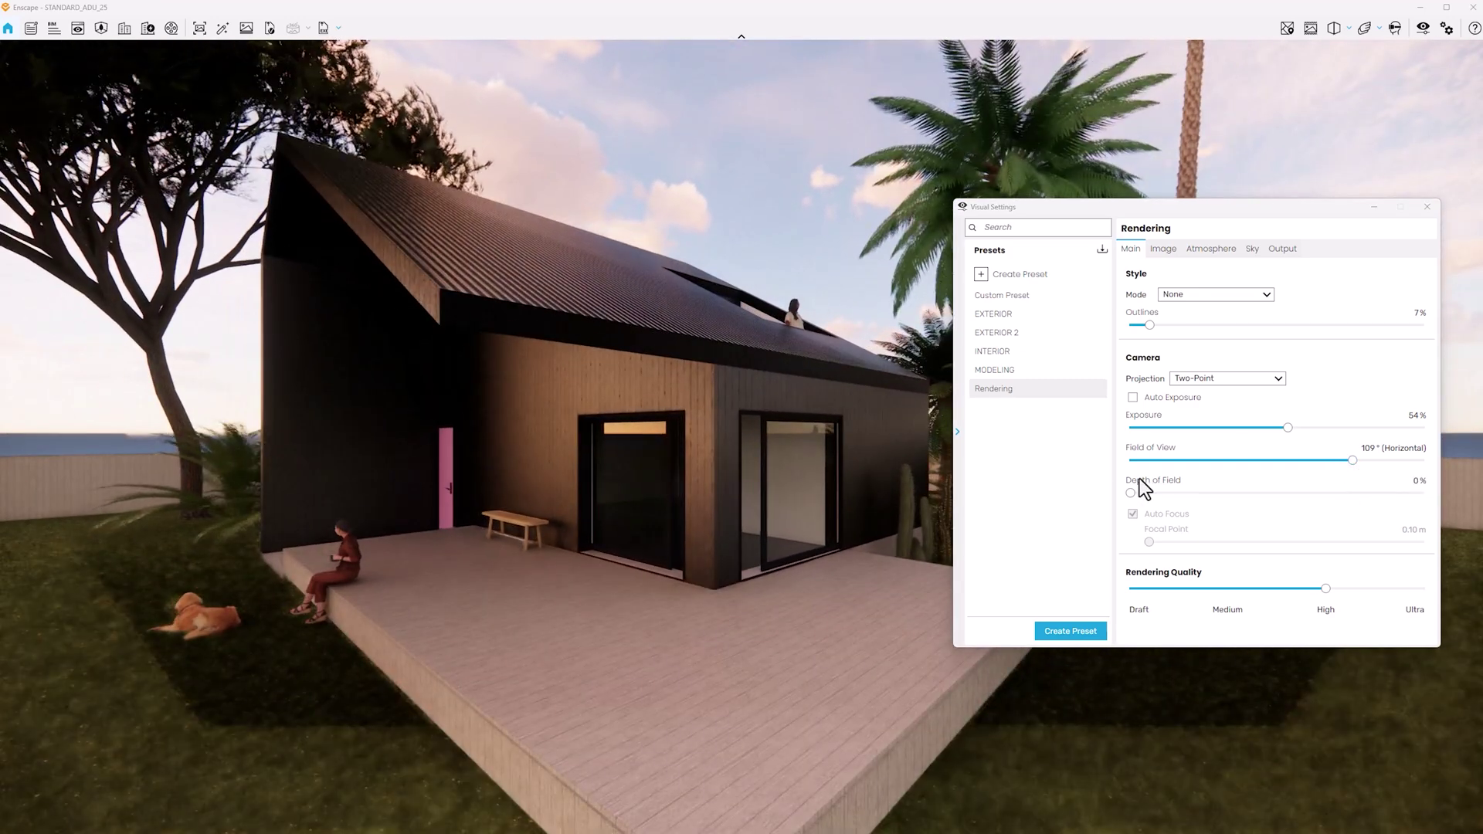
Turn off Auto Focus and set the camera's depth of field to 41% with a focal point of 6.69 m.
drag(1132, 495, 1331, 499)
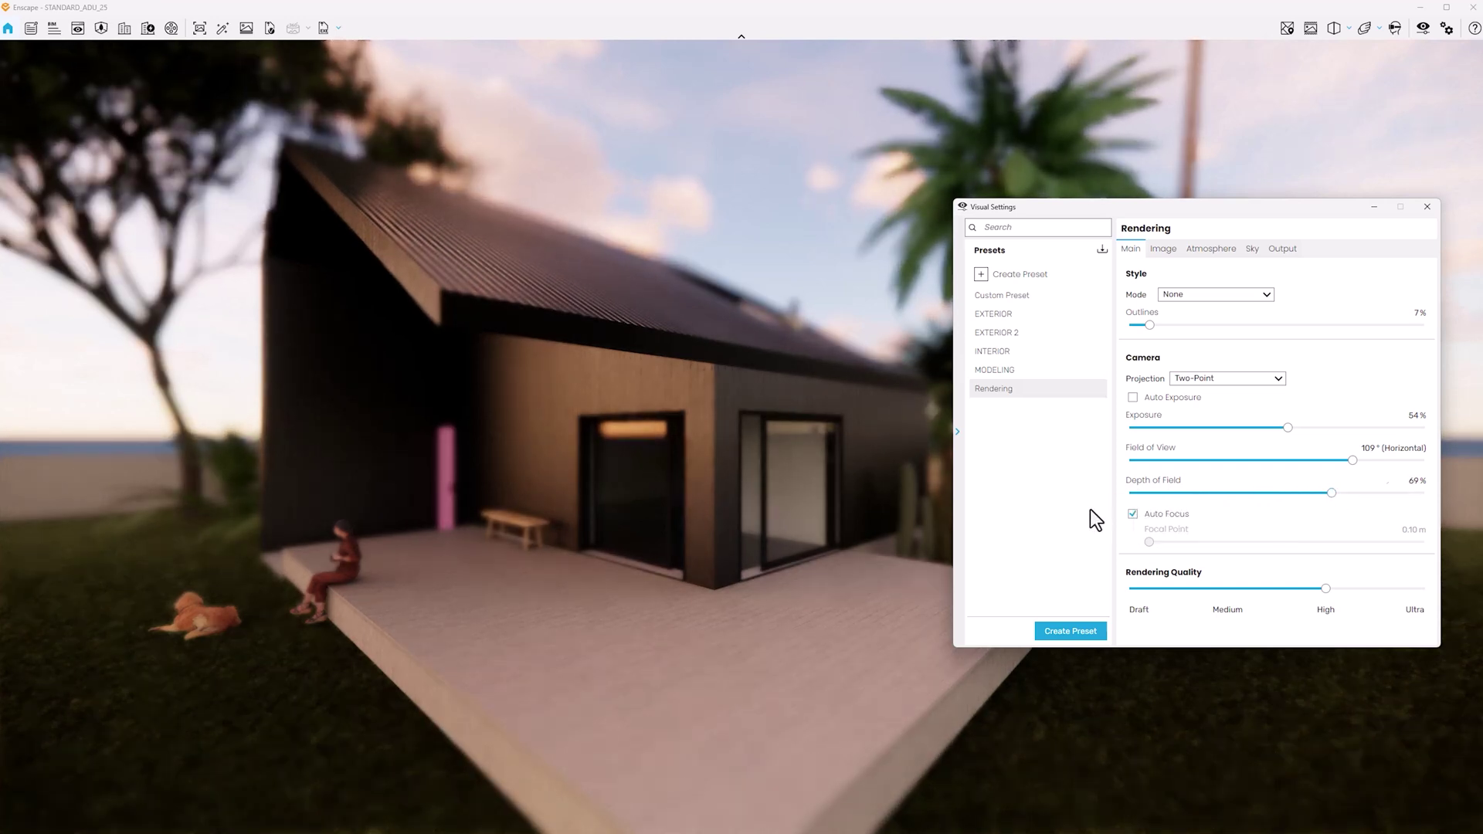
click(1132, 513)
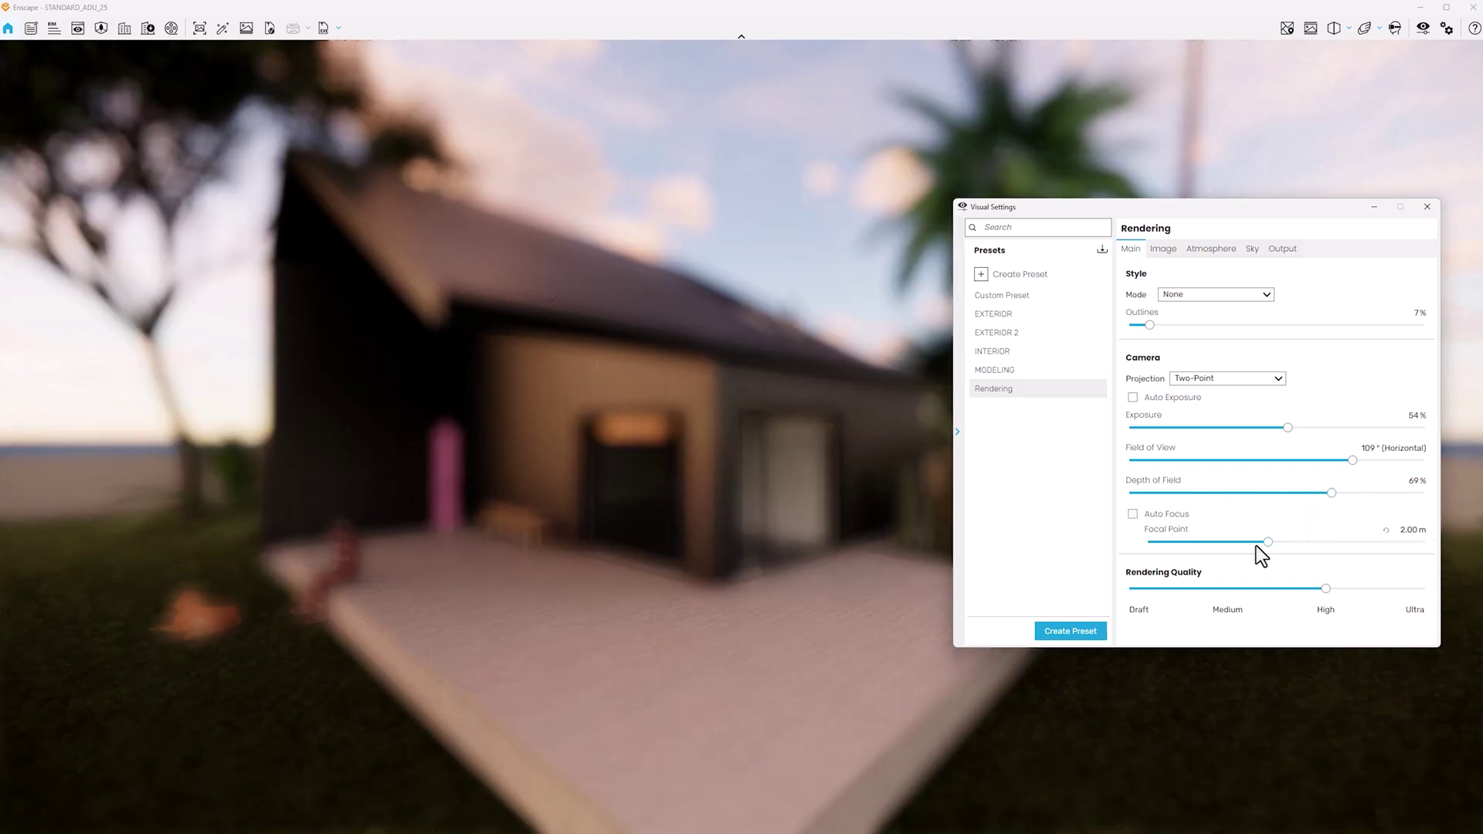
drag(1266, 541, 1298, 494)
drag(1337, 543, 1267, 496)
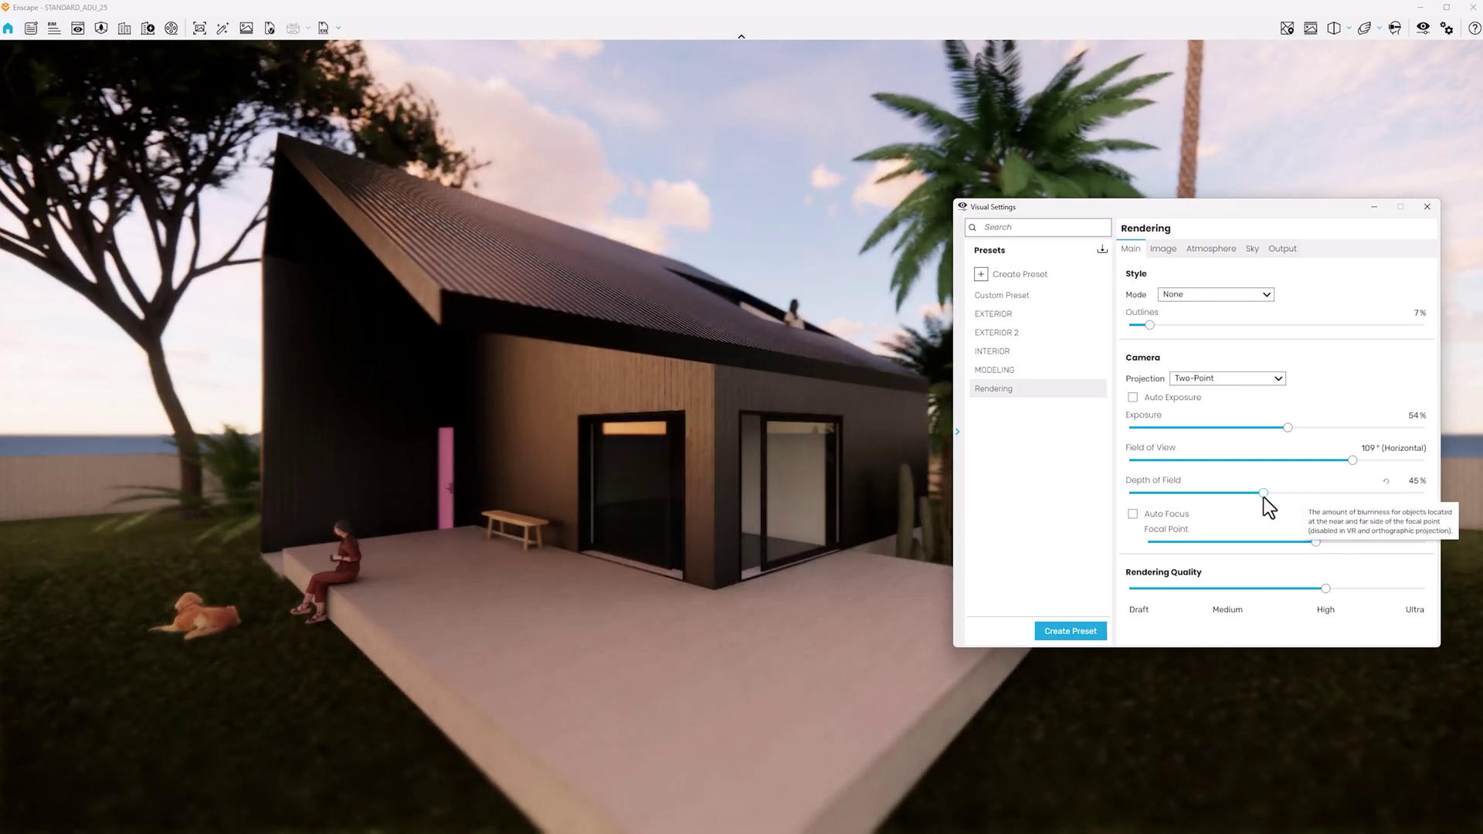
drag(1314, 542, 1314, 544)
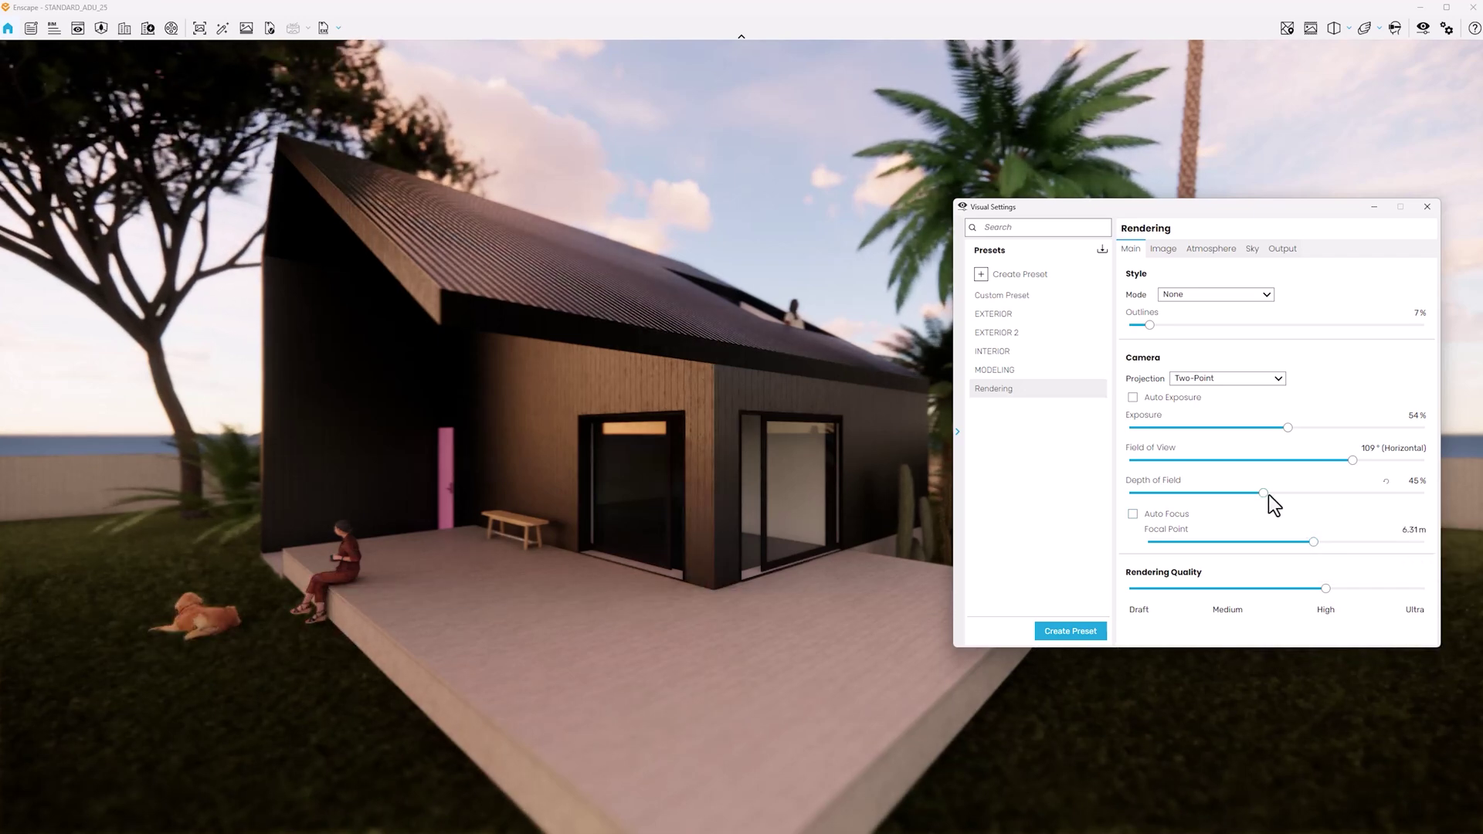
drag(1263, 493, 1249, 494)
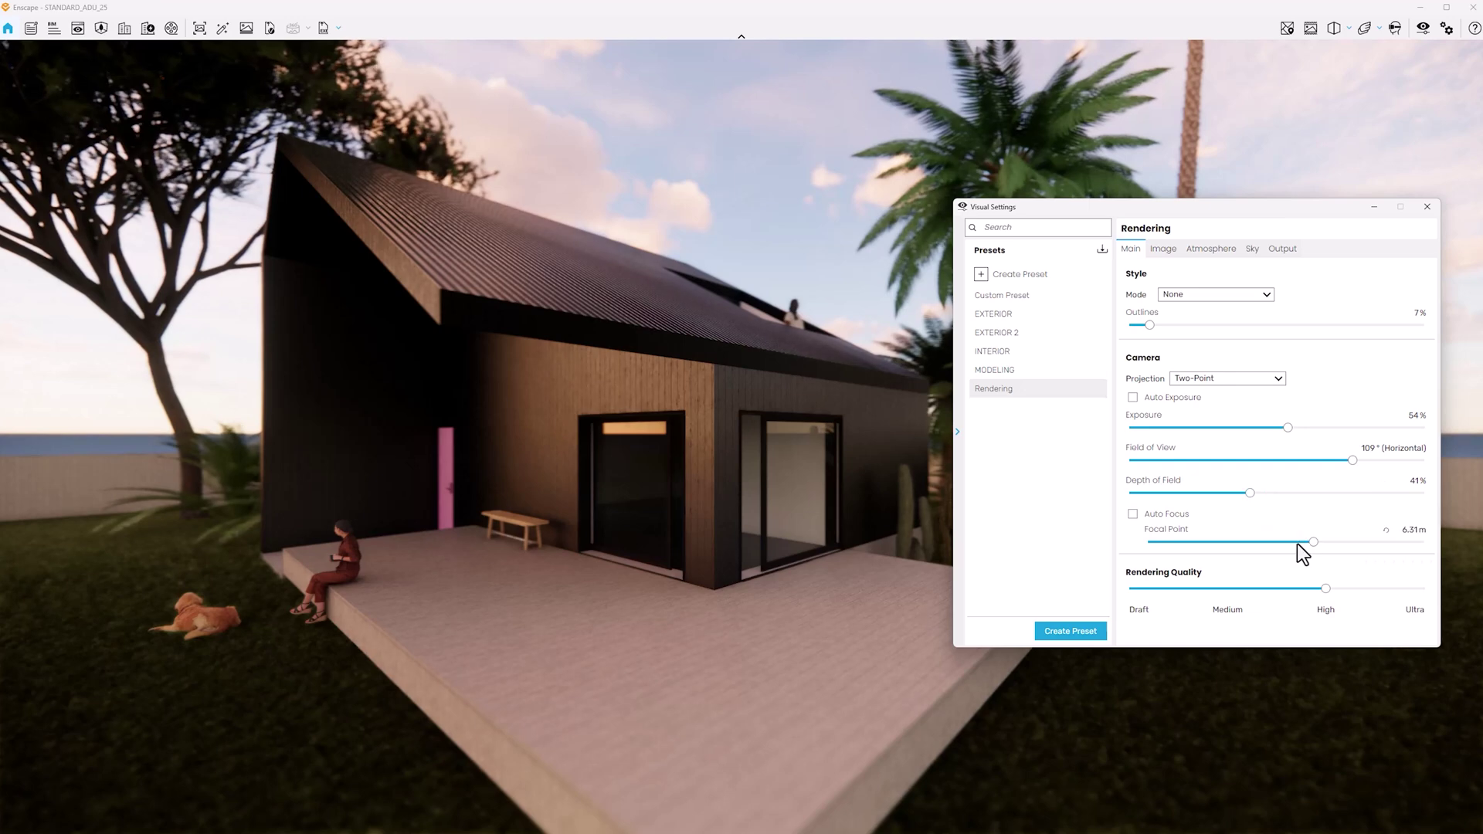
drag(1313, 544, 1316, 544)
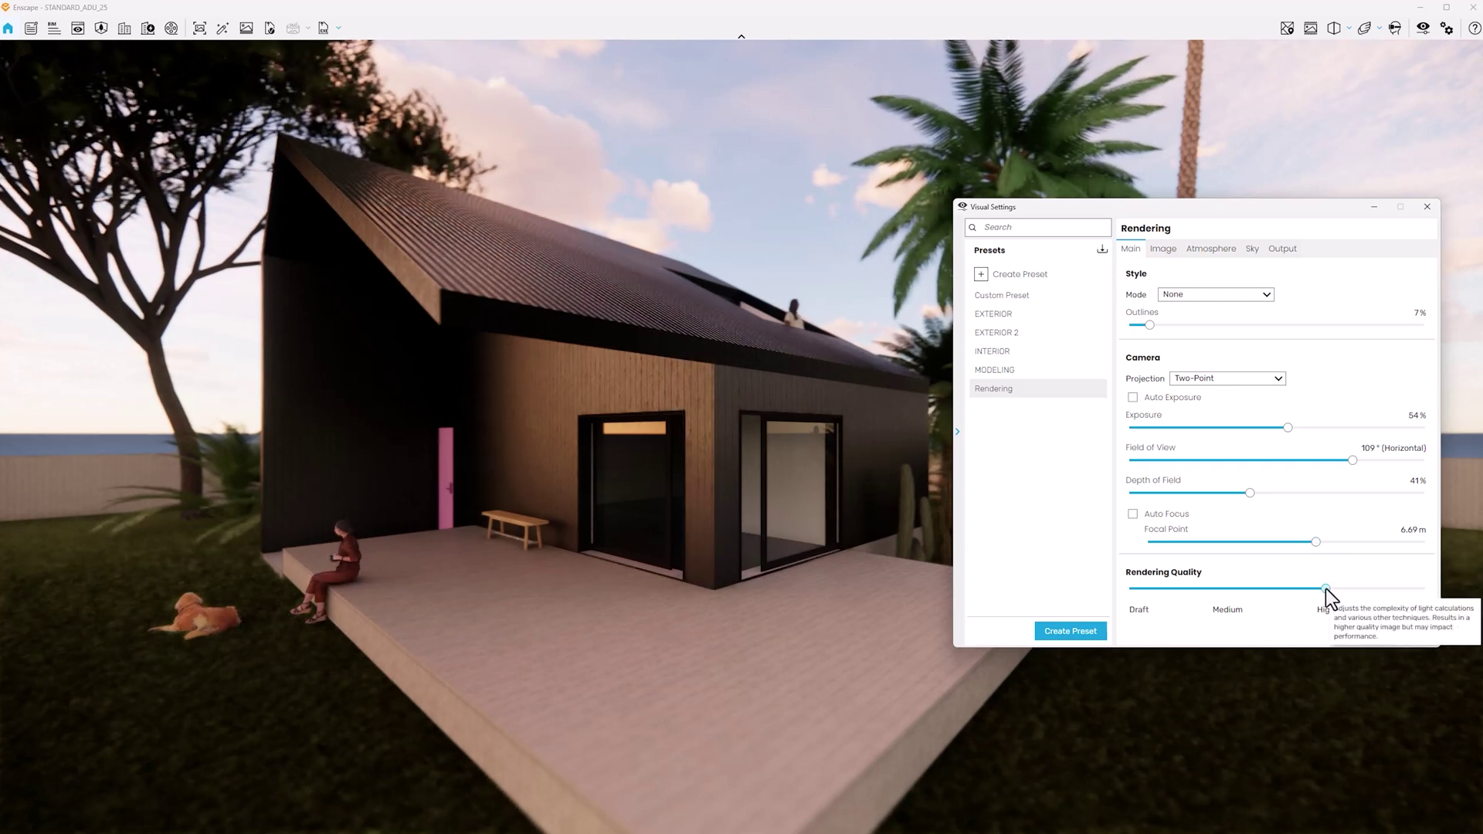
Try the Ultra rendering quality, settle on Medium and reframe the house slightly closer.
drag(1225, 587, 1420, 589)
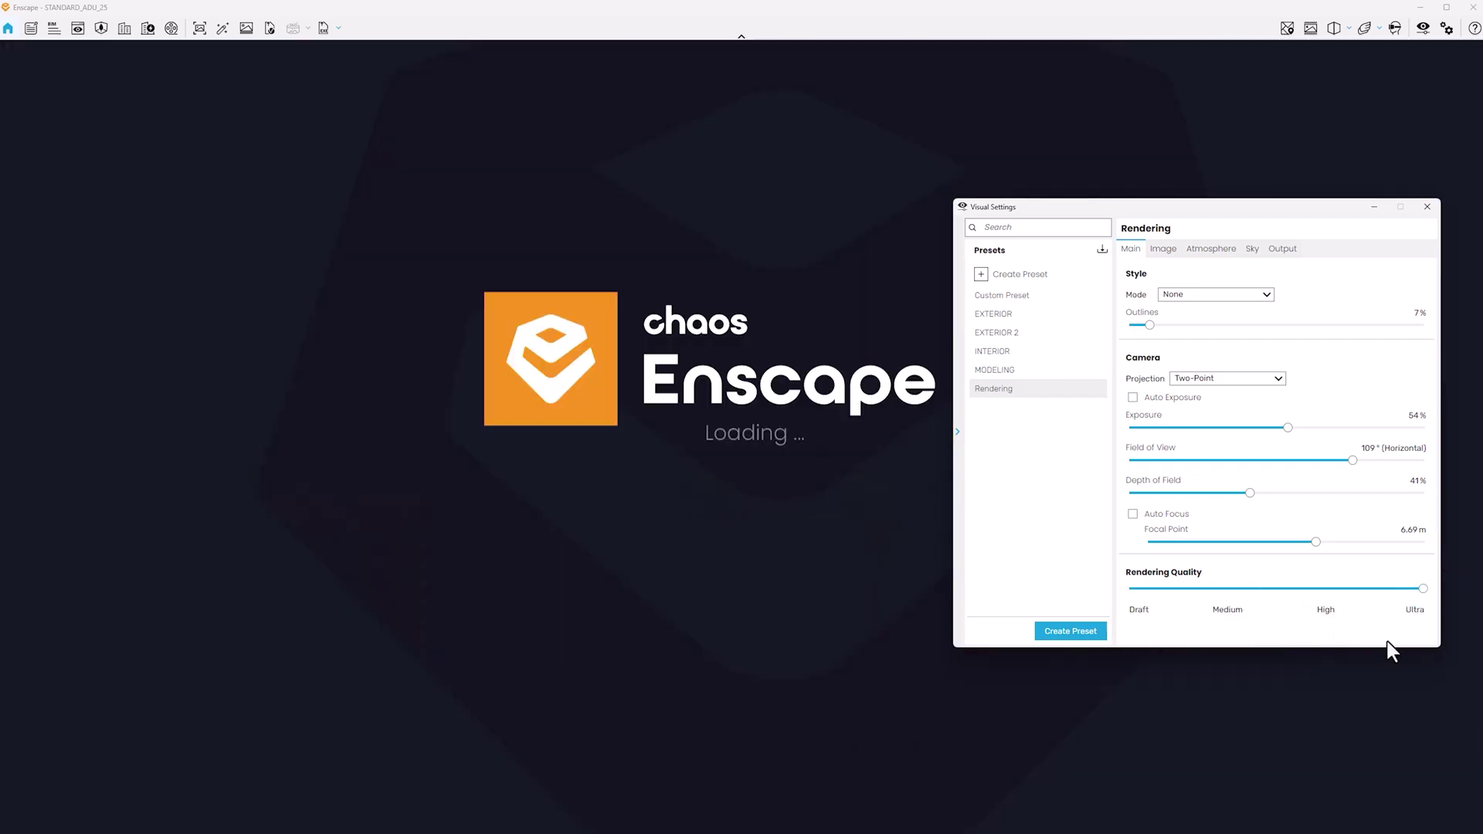
drag(1421, 589, 1222, 590)
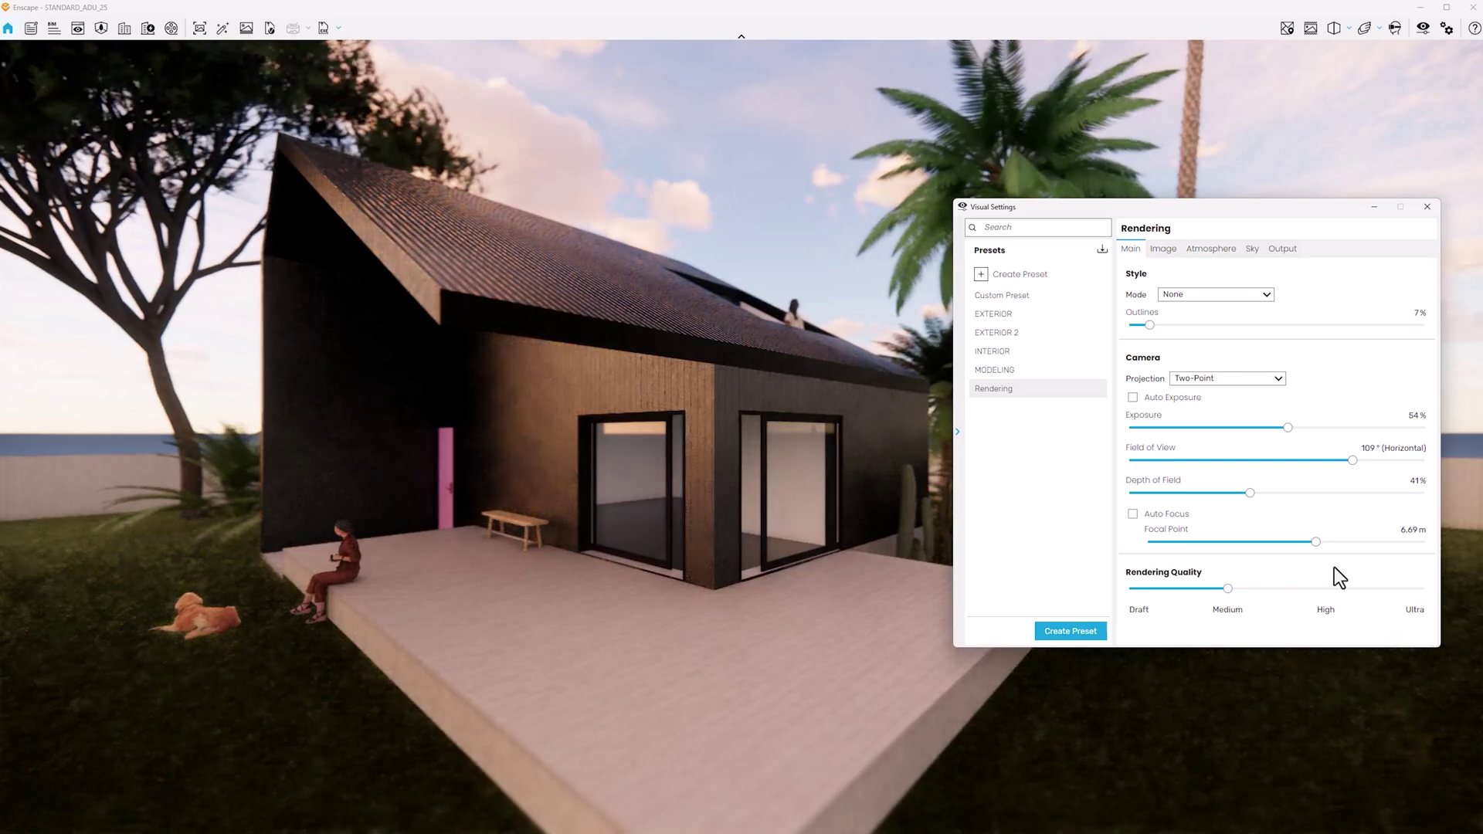
mouse_move(685, 624)
mouse_down()
mouse_move(633, 600)
mouse_move(637, 623)
mouse_move(684, 624)
mouse_up()
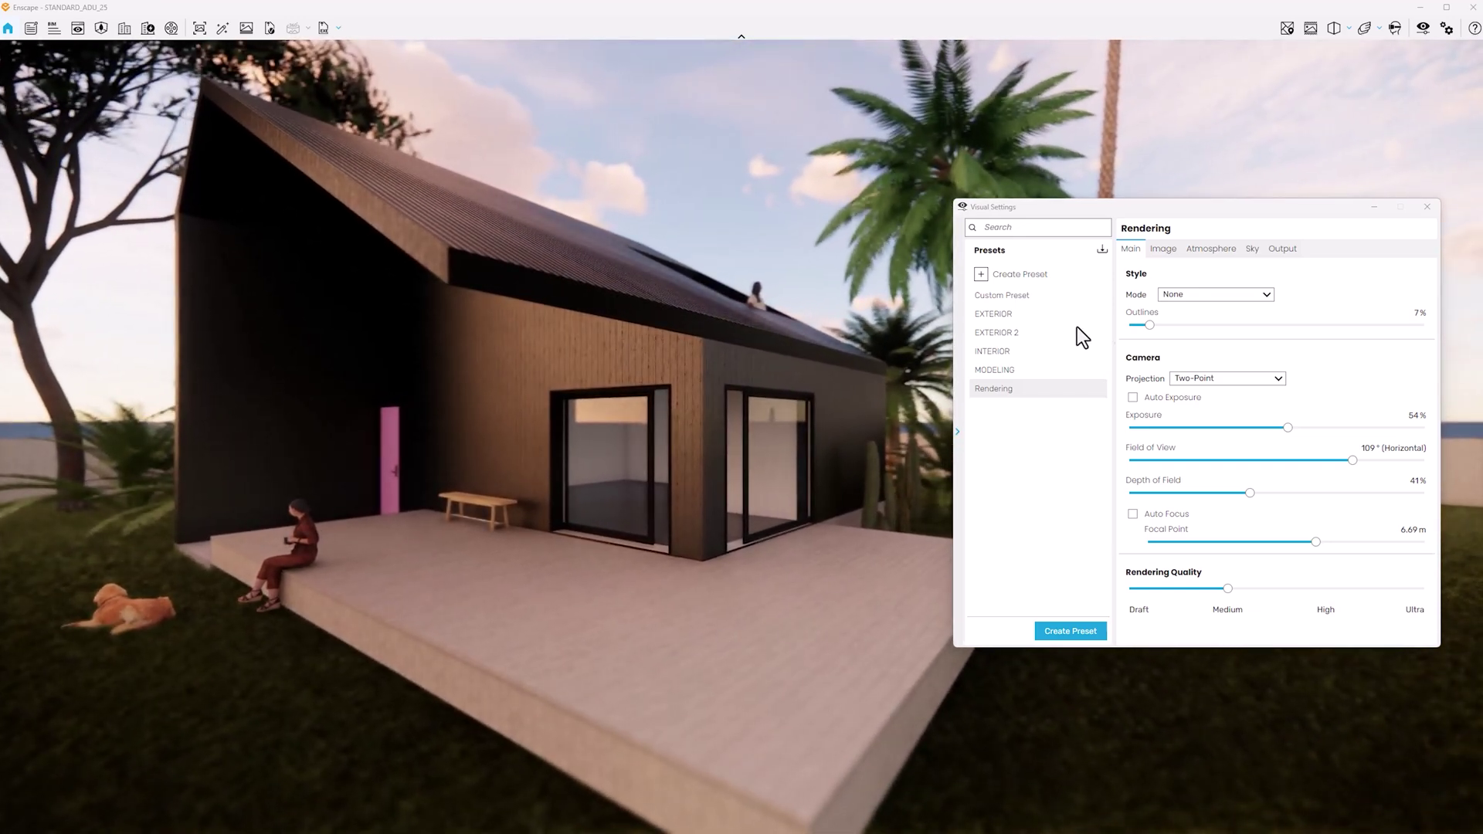
Enable Auto Contrast, set lens flare to 12% and motion blur to 14%, and adjust the vignette and chromatic aberration effects.
click(1164, 251)
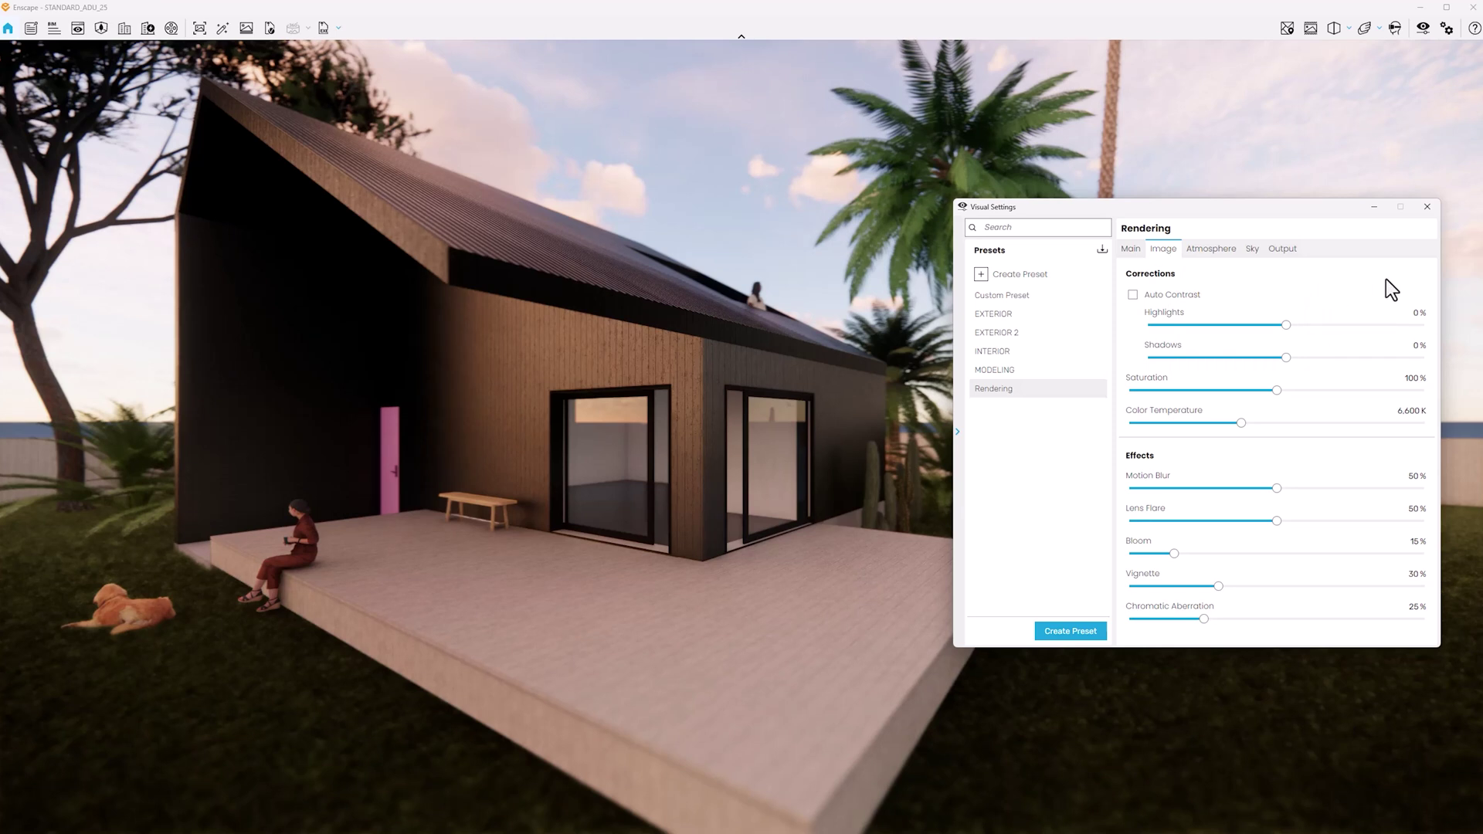
click(1132, 294)
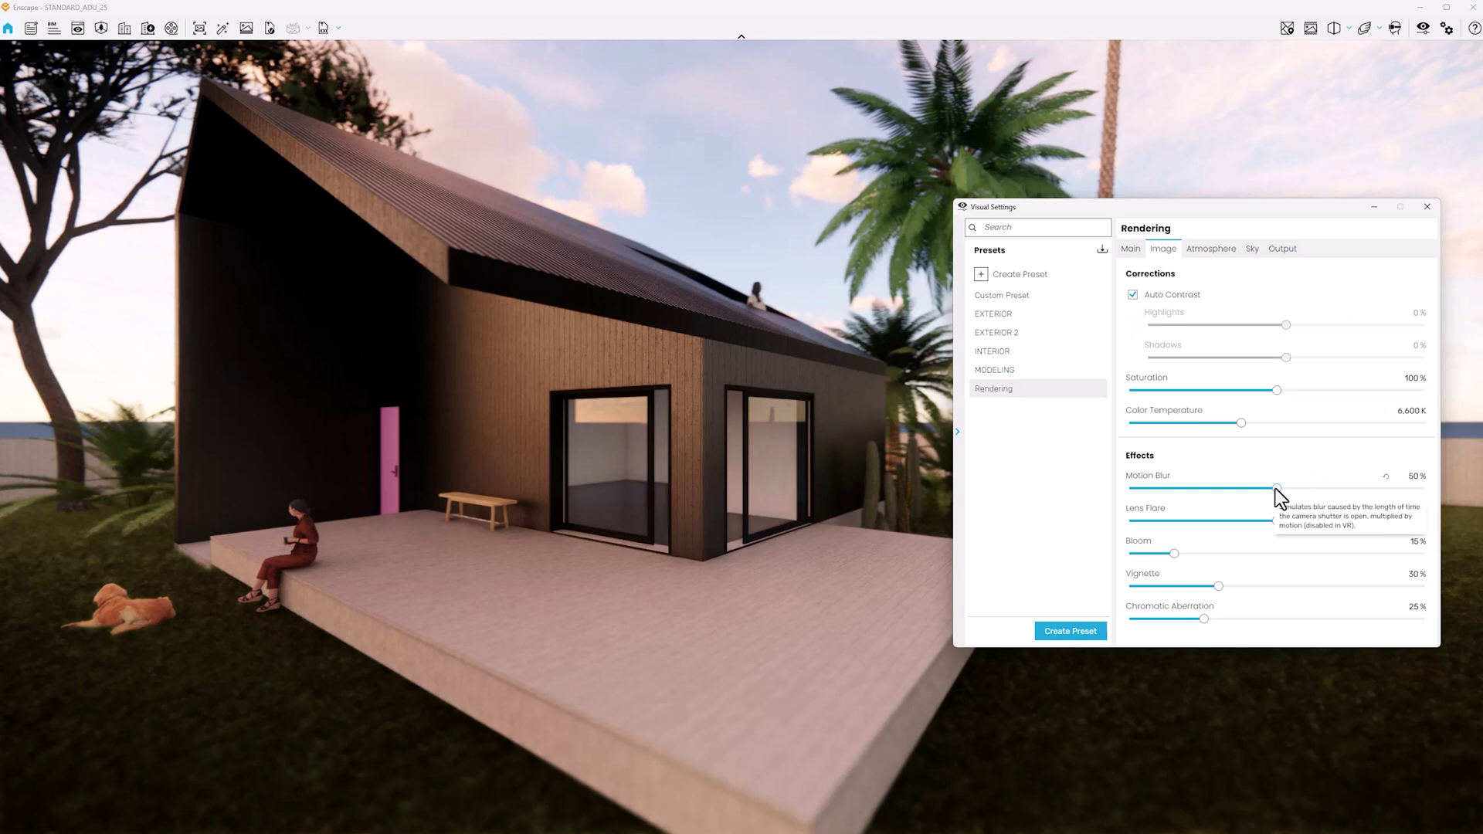
drag(1276, 523, 1164, 522)
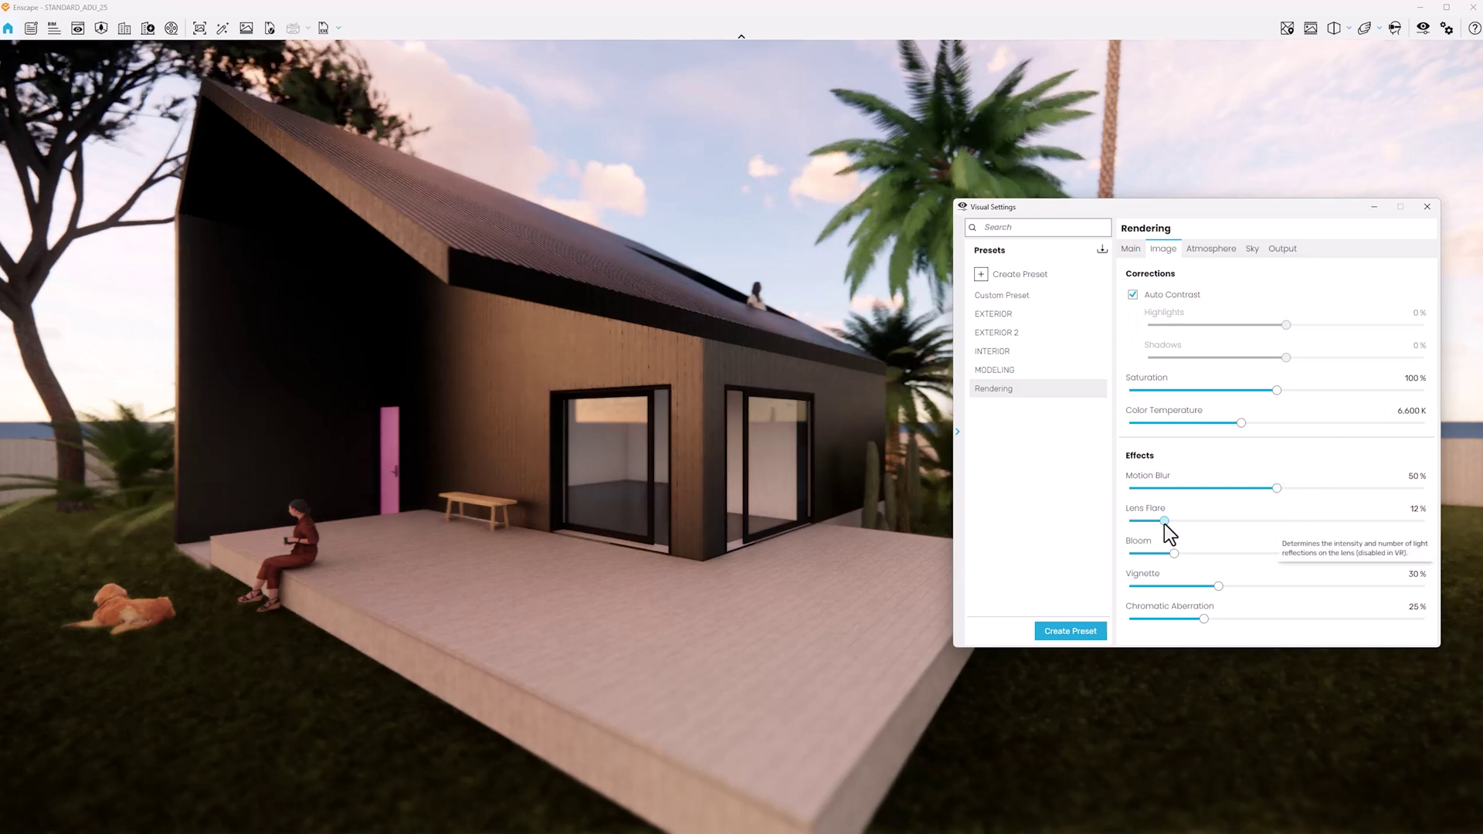
drag(1276, 488, 1170, 494)
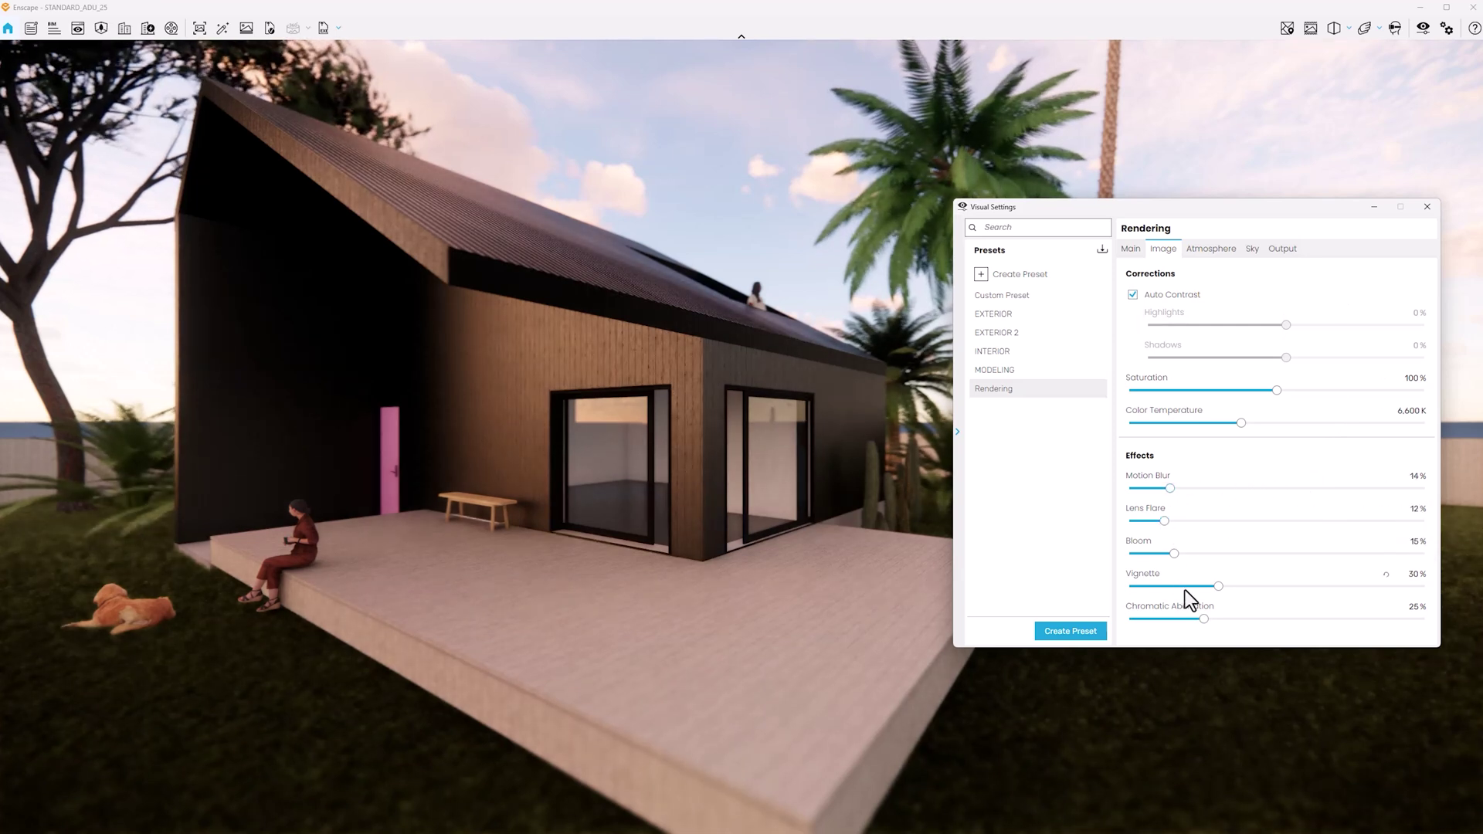
drag(1219, 587, 1169, 618)
Set fog intensity to 6%, sun brightness to 15%, shadow sharpness to 0%, artificial light brightness to 83% and ambient brightness to 55%.
click(1211, 248)
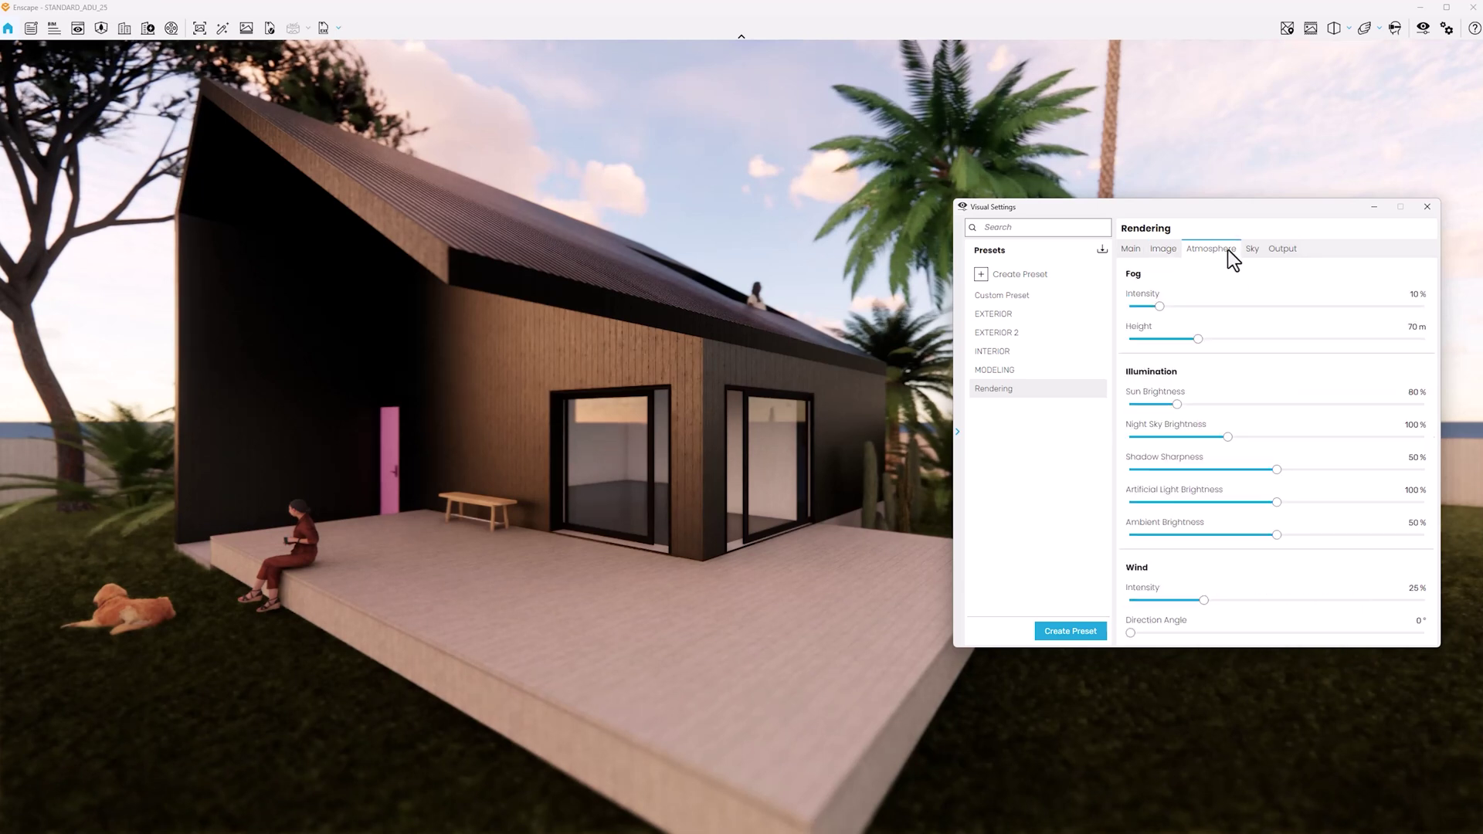
drag(1160, 311, 1146, 313)
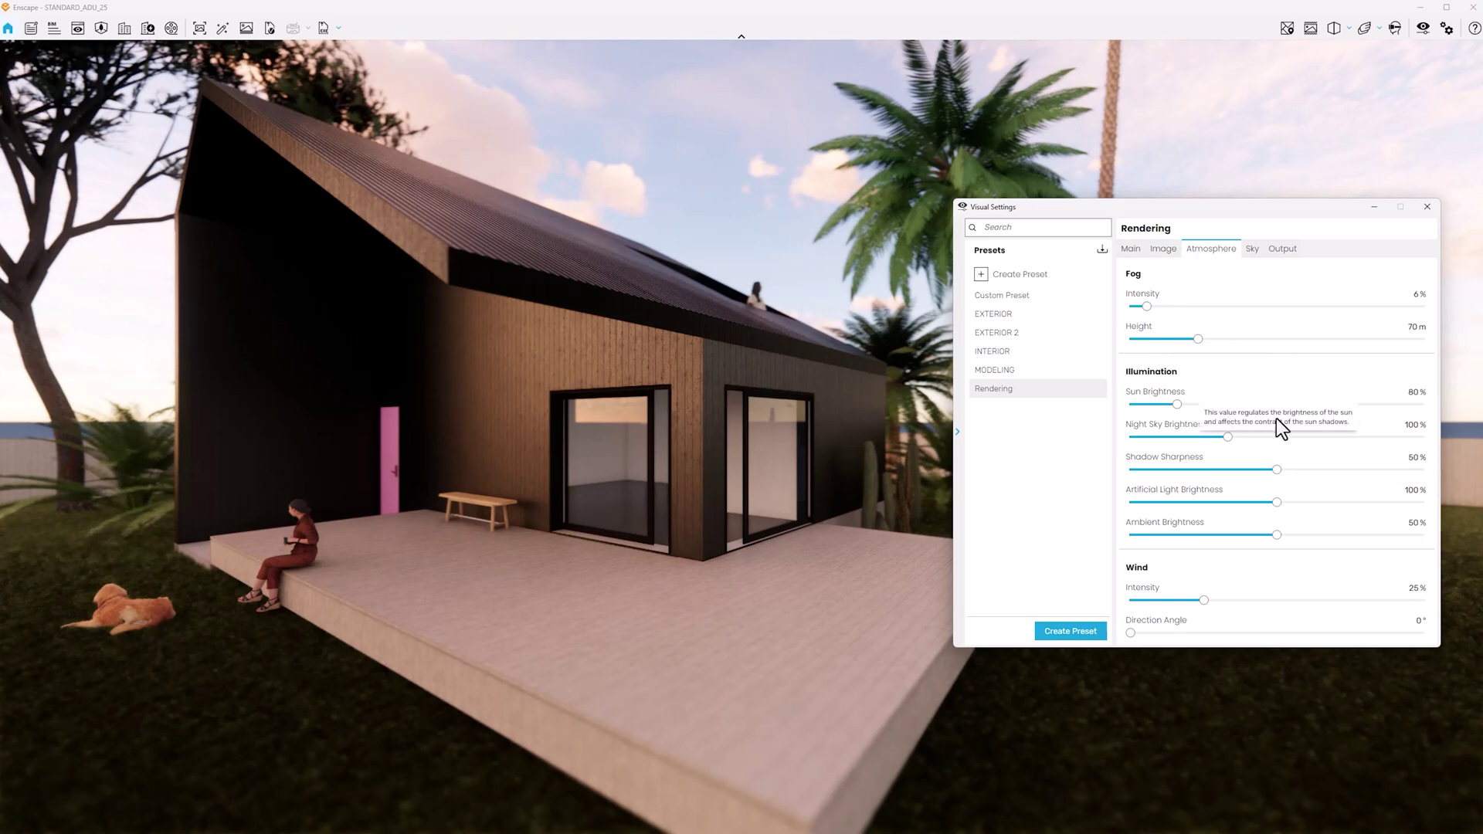
drag(1175, 403, 1139, 407)
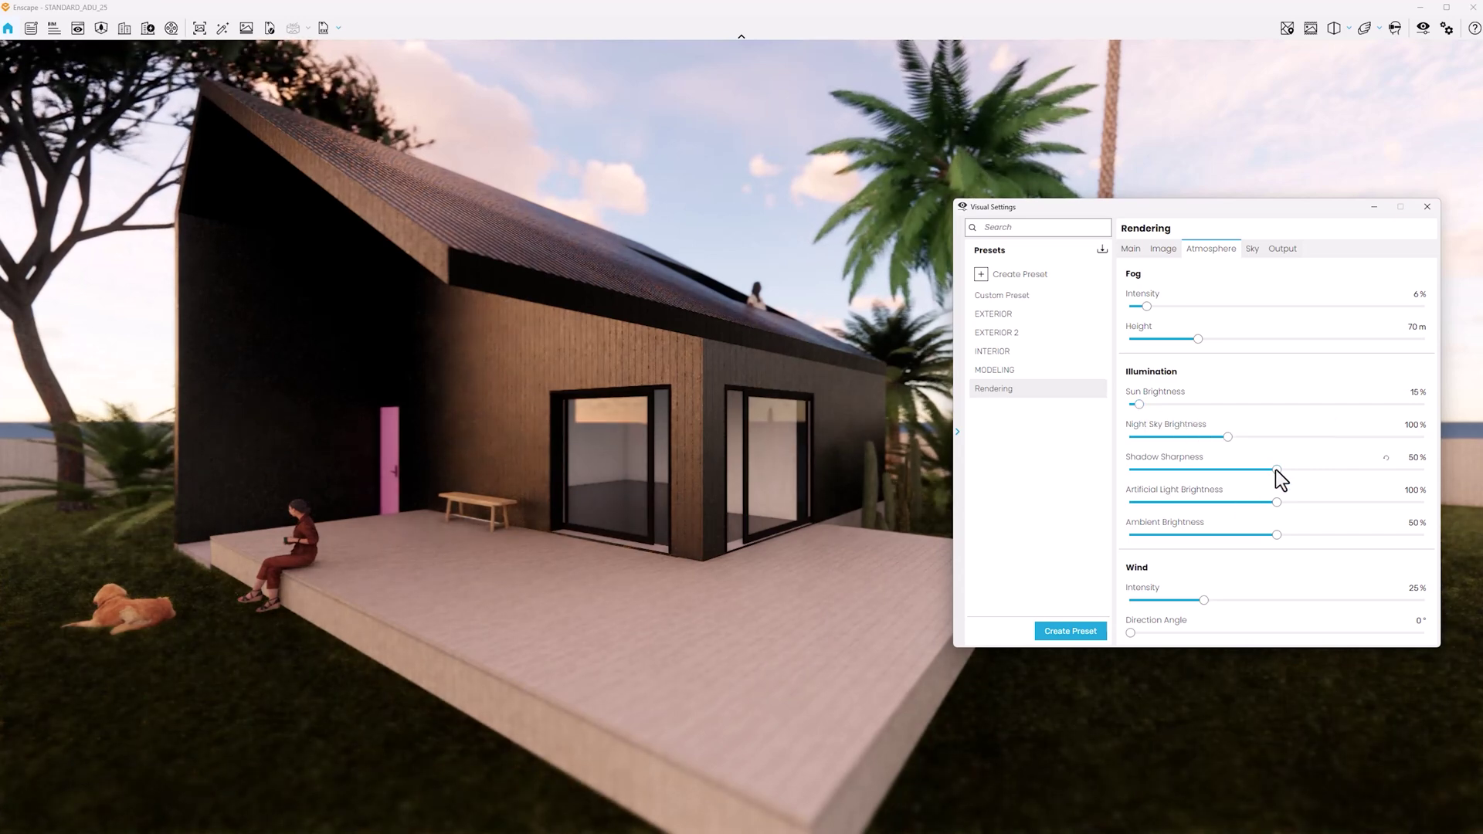
drag(1276, 469, 1125, 470)
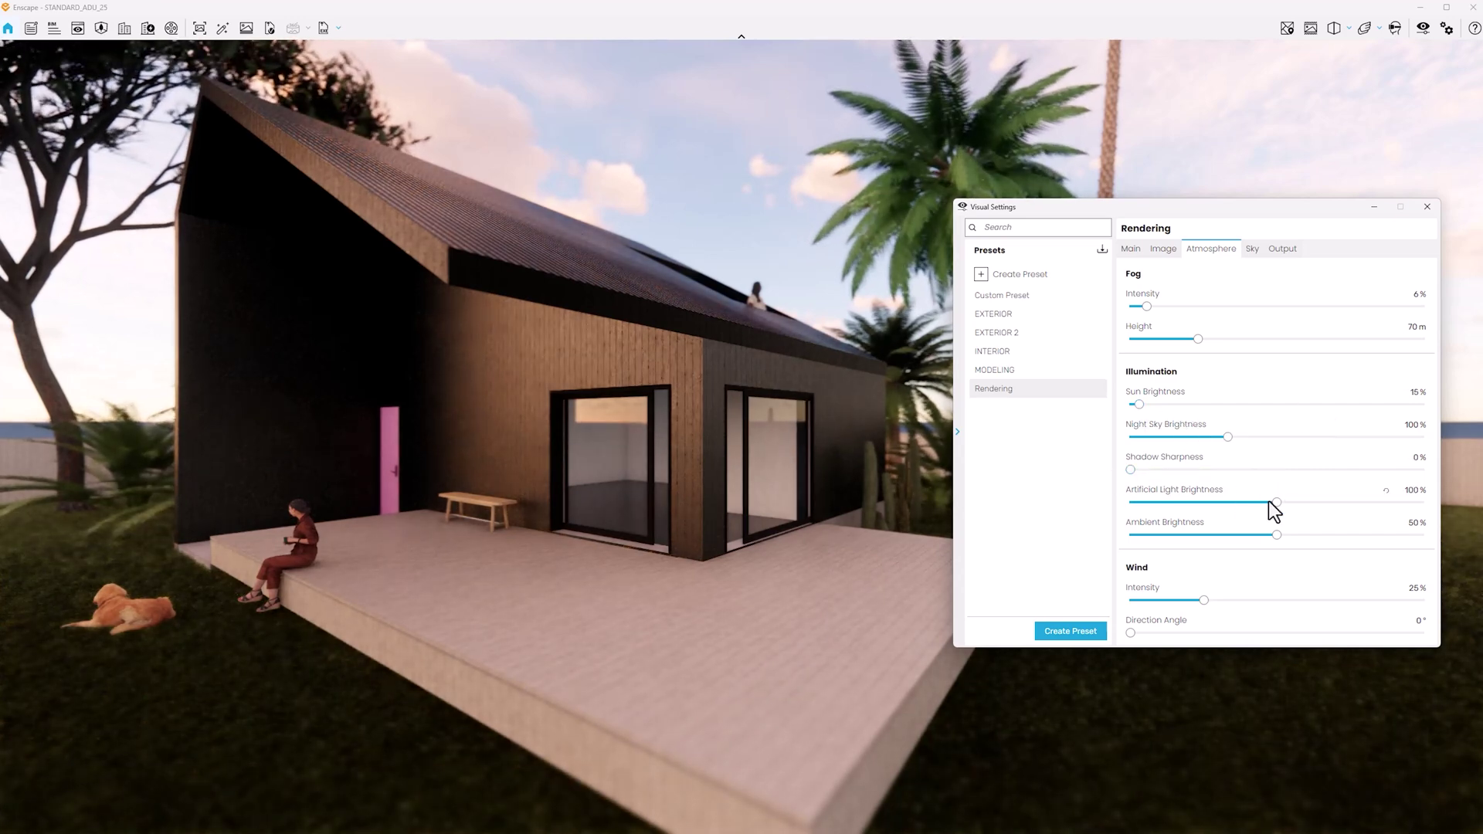
drag(1277, 540, 1251, 503)
click(1291, 539)
Try wind intensities of 73% and 21% on the vegetation and settle on a value in between.
drag(1205, 600, 1342, 600)
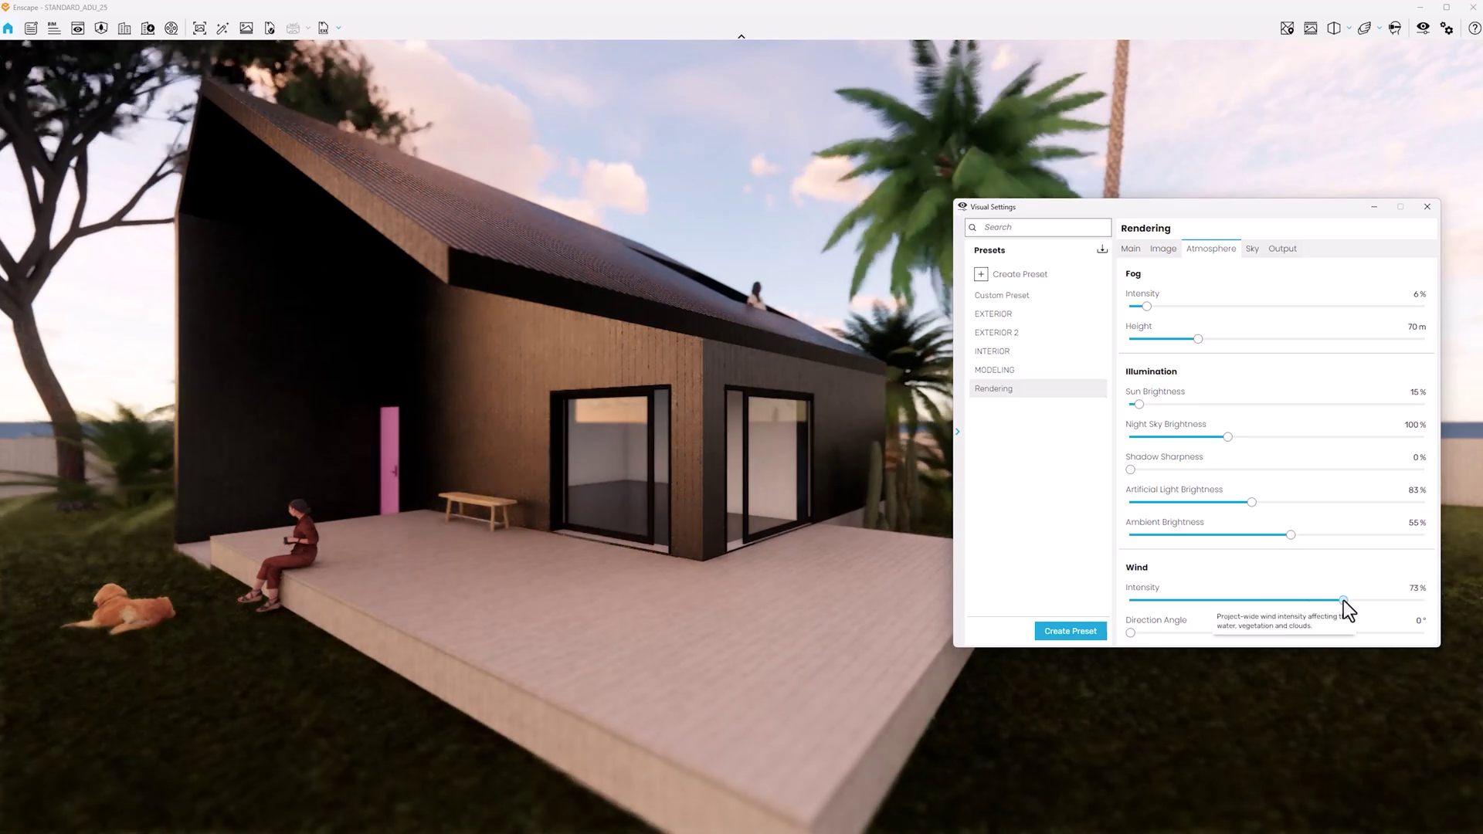
drag(1203, 207, 1230, 312)
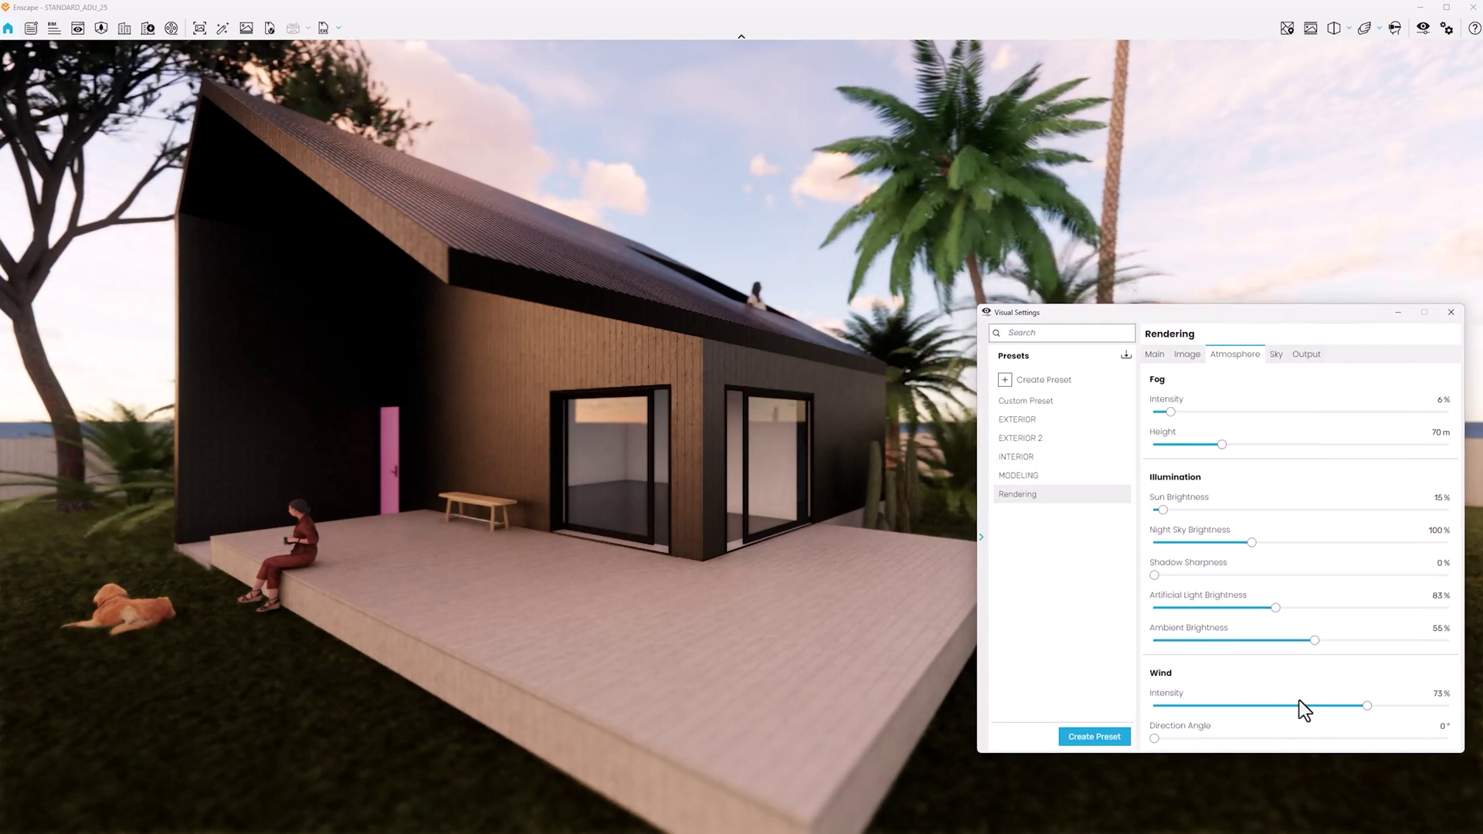
drag(1366, 712, 1216, 712)
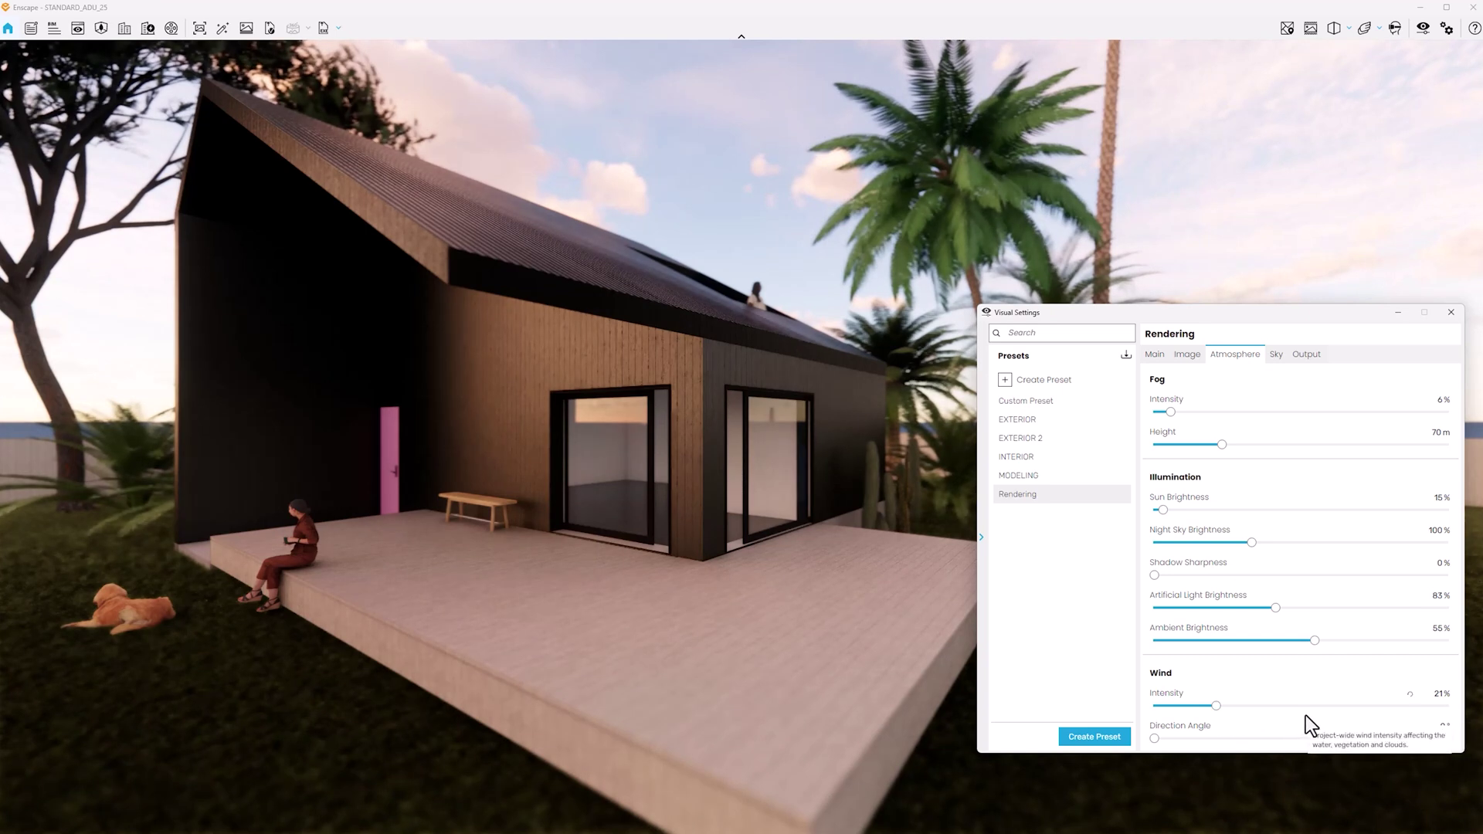
drag(1211, 707, 1260, 706)
Preview the house against a white background in the sky settings and turn the white background off again.
click(1277, 355)
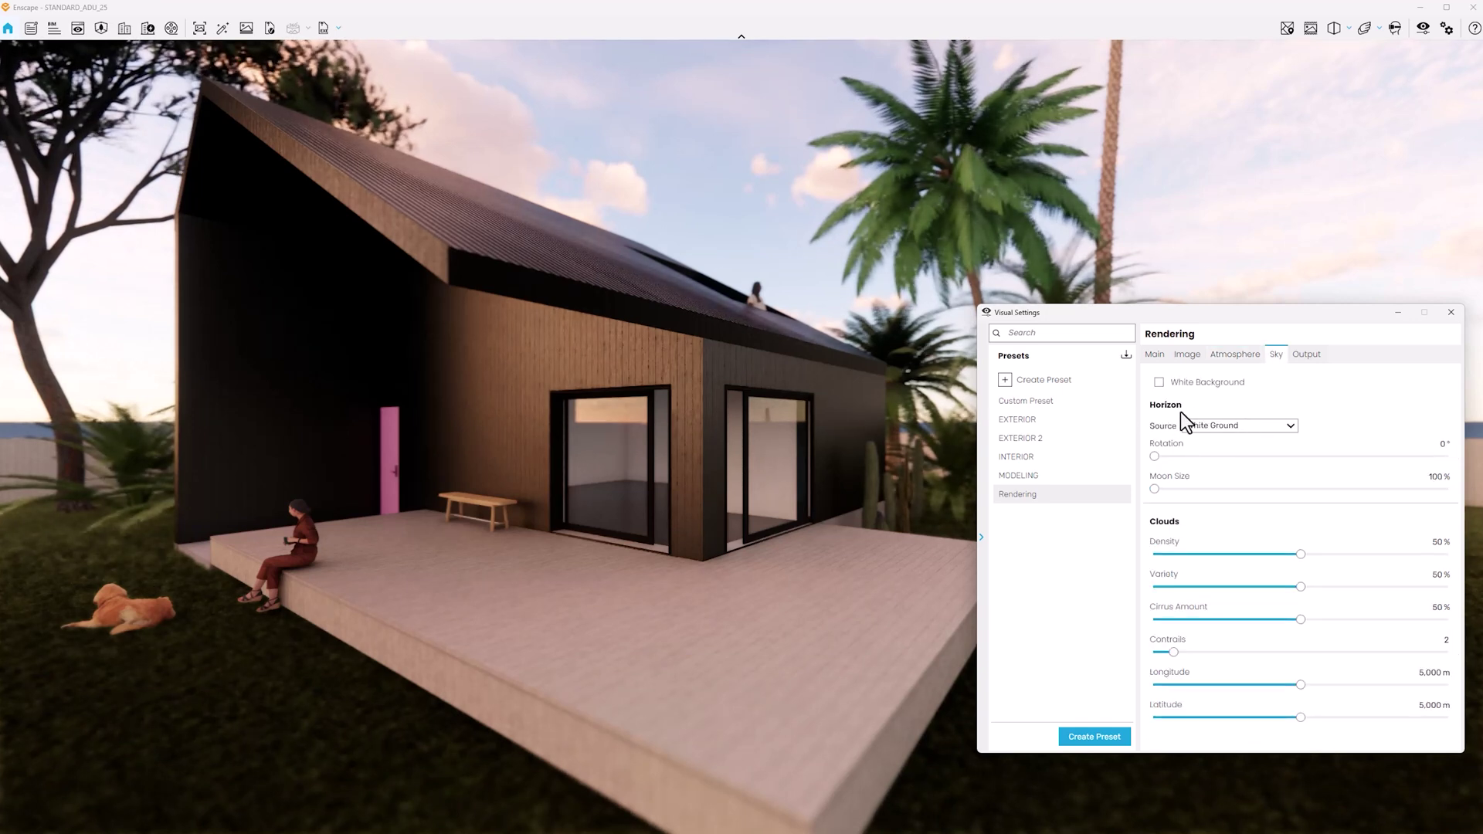
click(1288, 427)
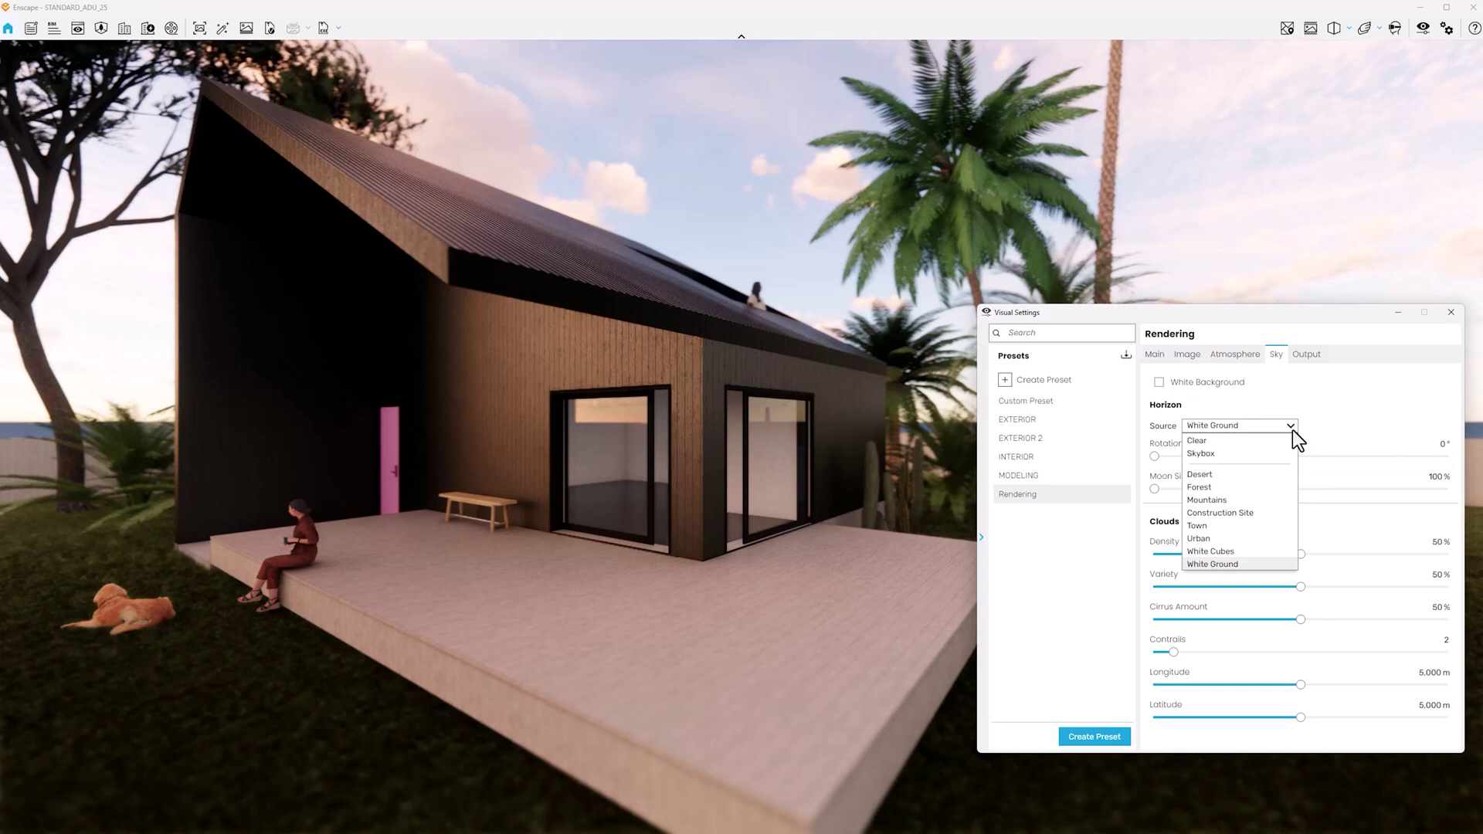
click(1158, 382)
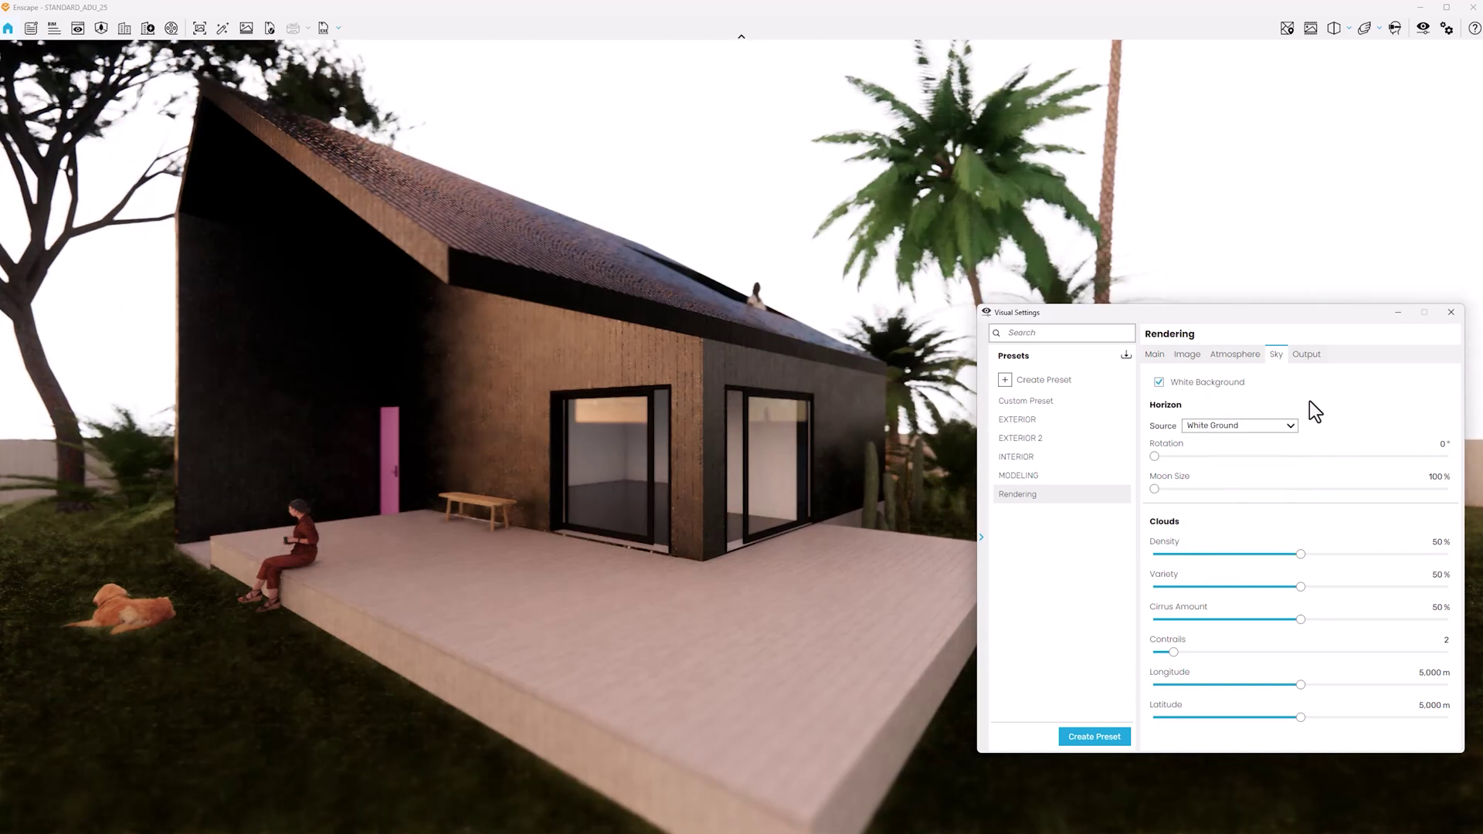
click(1287, 427)
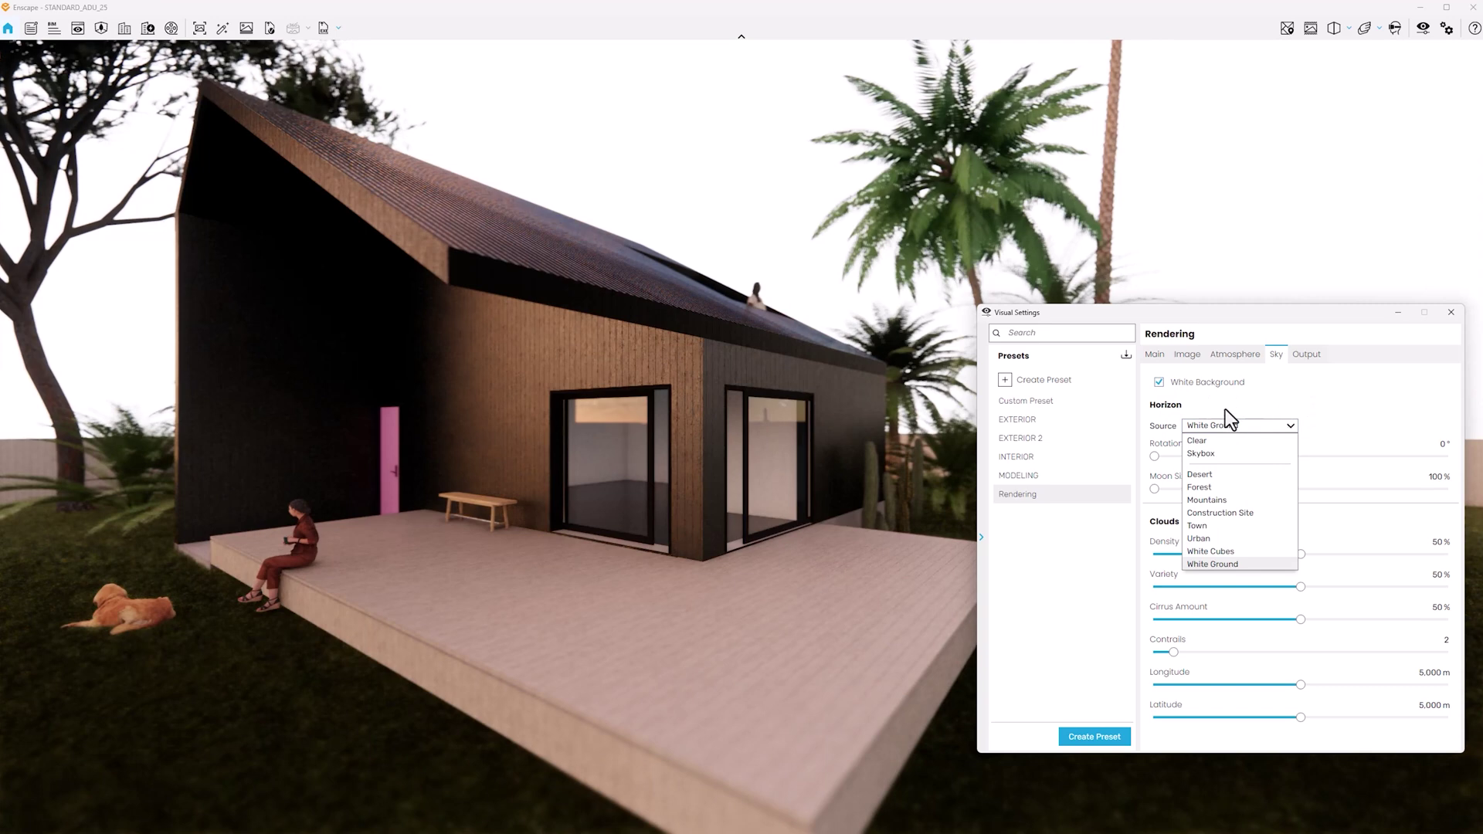
click(1159, 383)
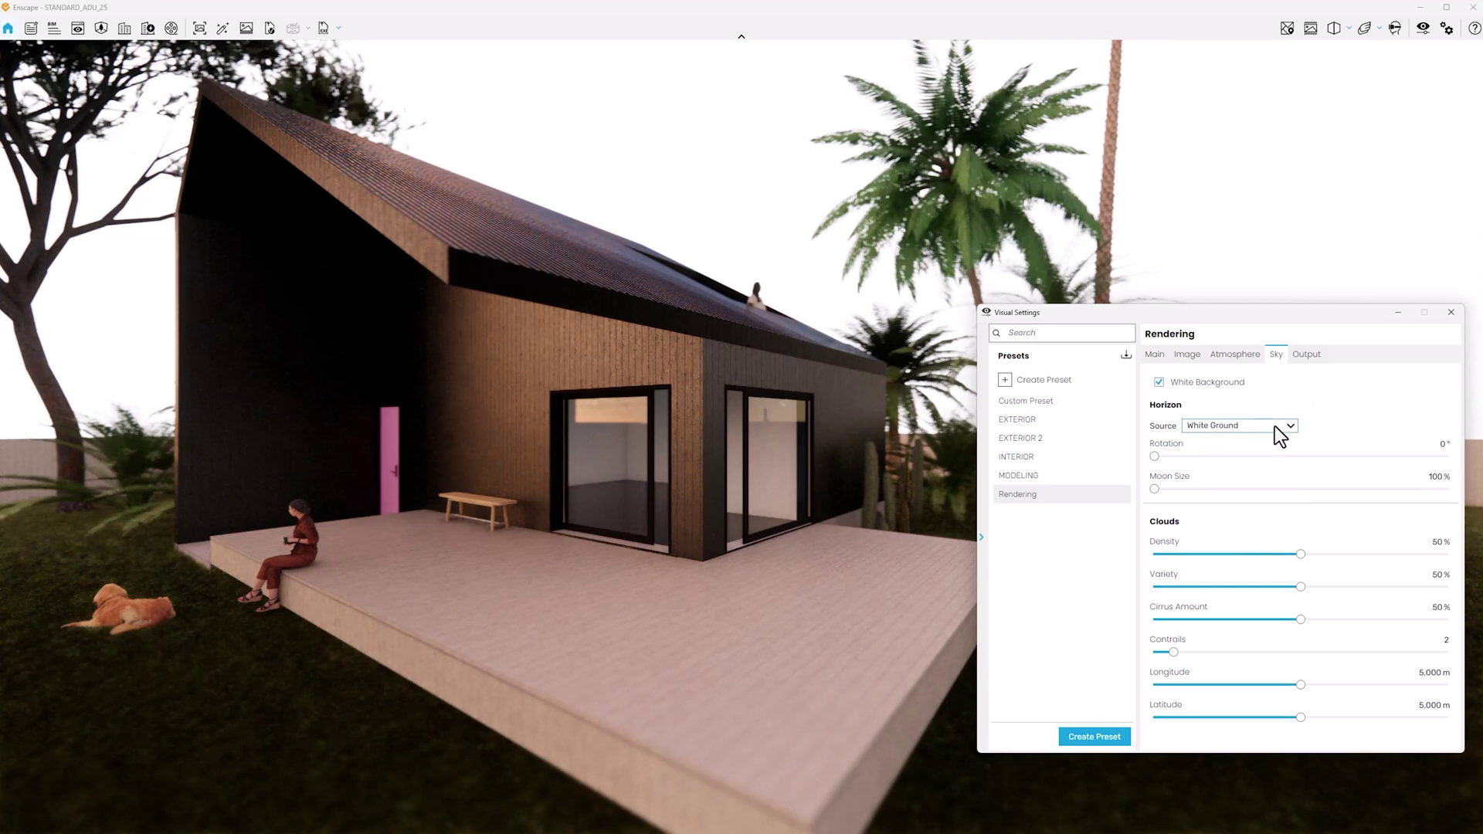
click(1158, 381)
Try Skybox as the horizon source and browse the HDRI libraries on Poliigon and Poly Haven in the web browser.
click(1276, 430)
click(1244, 455)
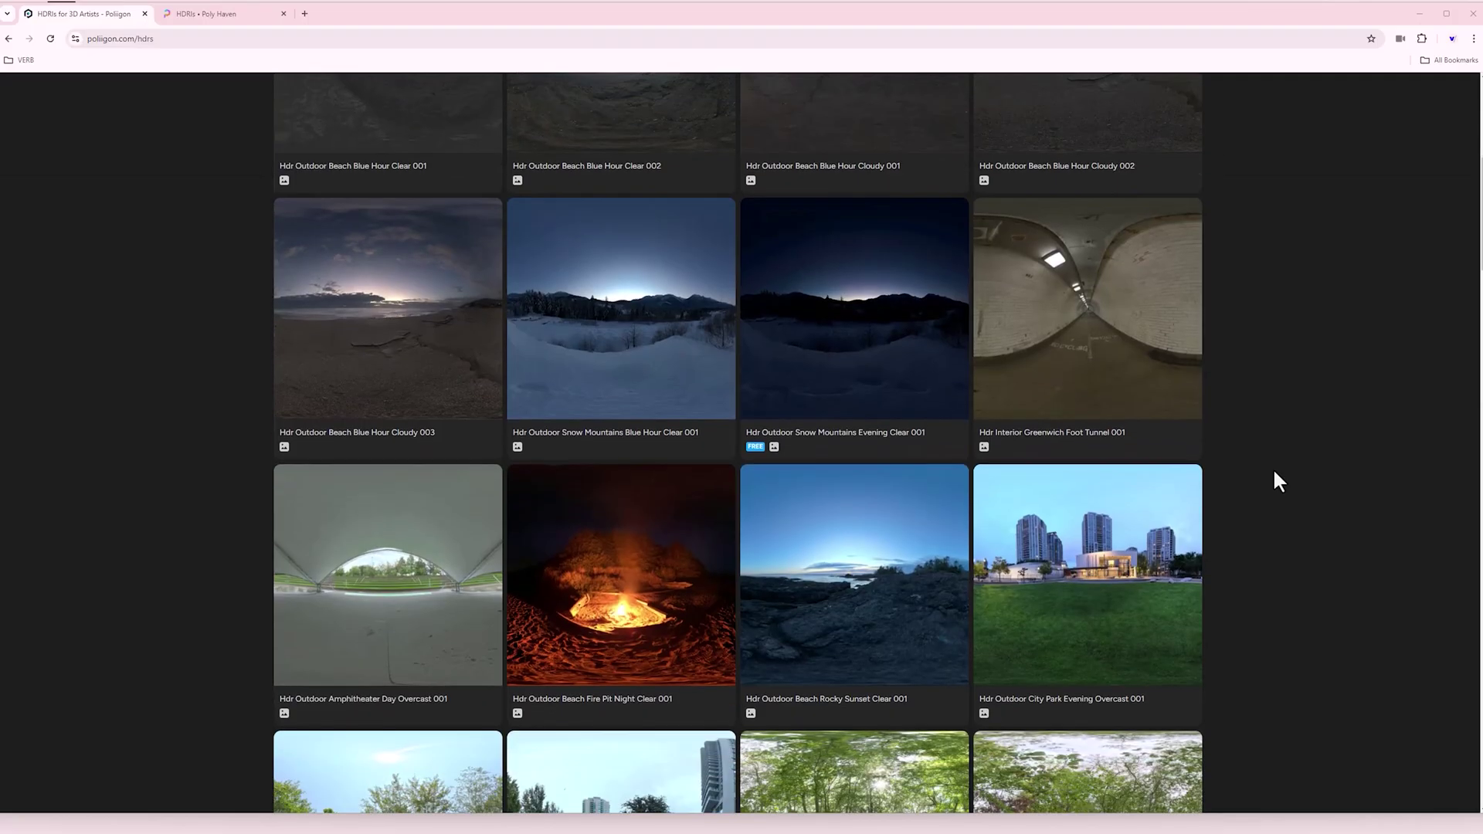
scroll(1274, 473, down, 4)
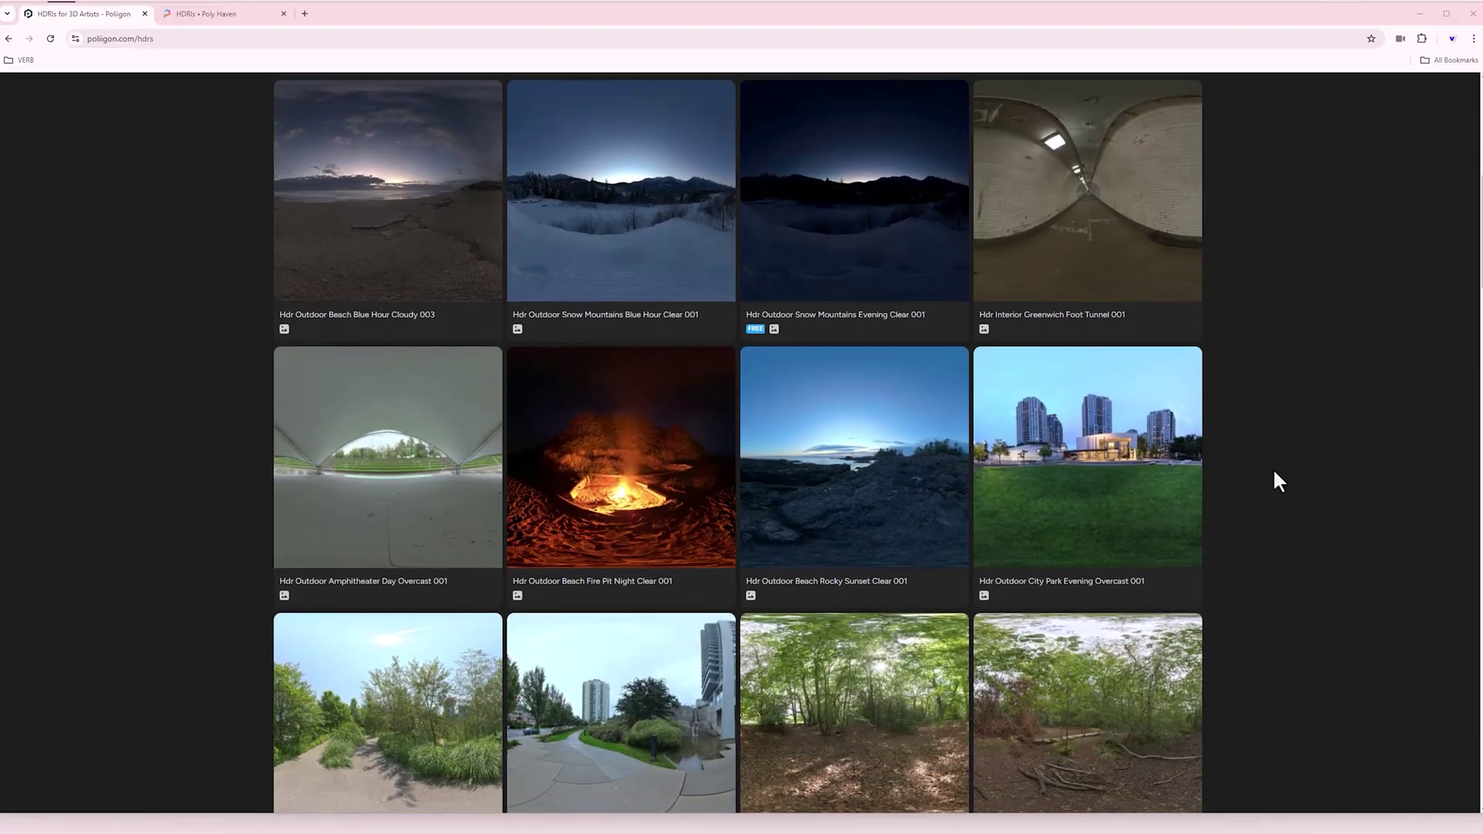
scroll(1273, 472, down, 7)
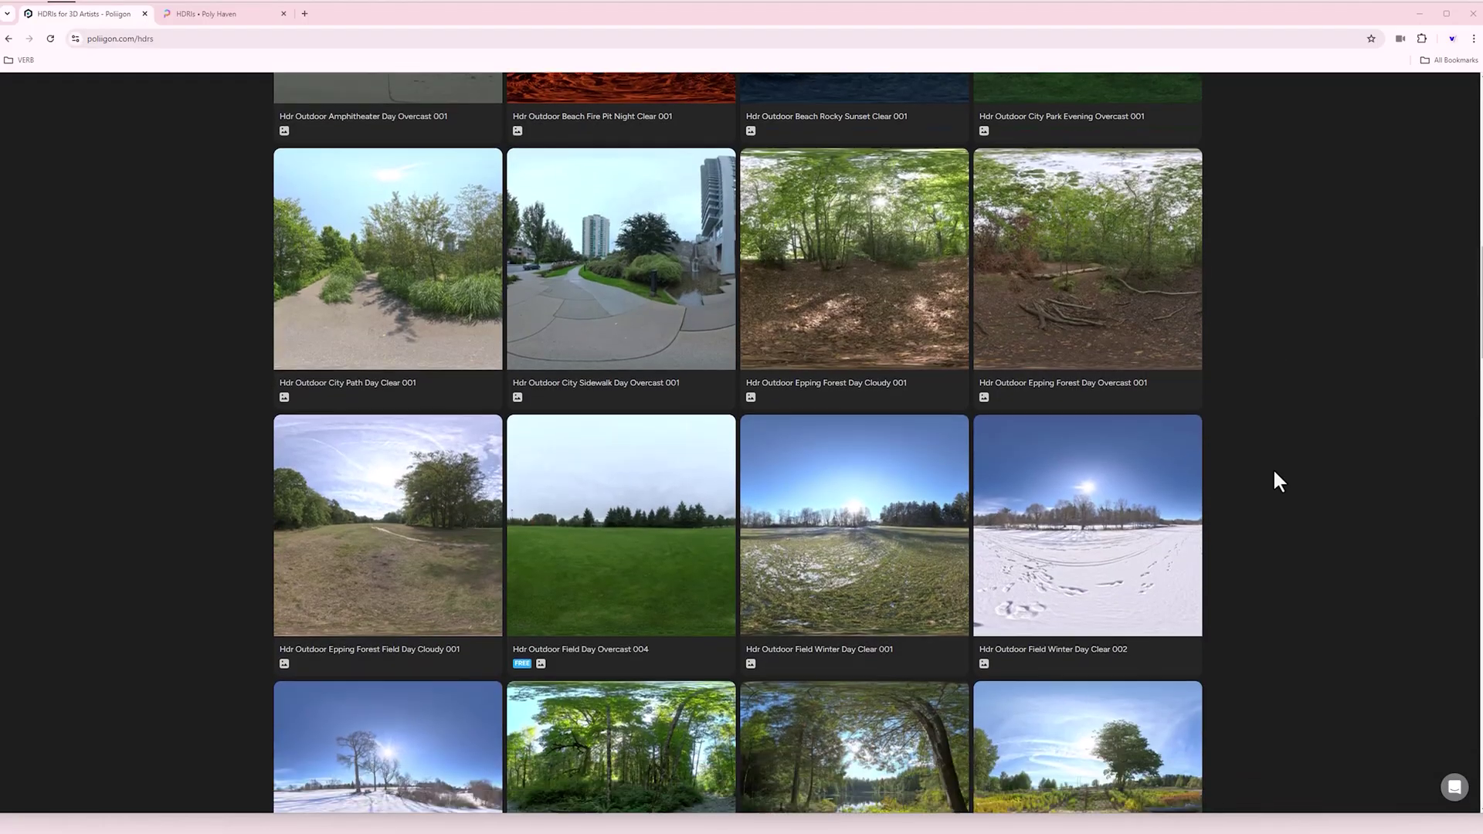
scroll(1271, 466, down, 2)
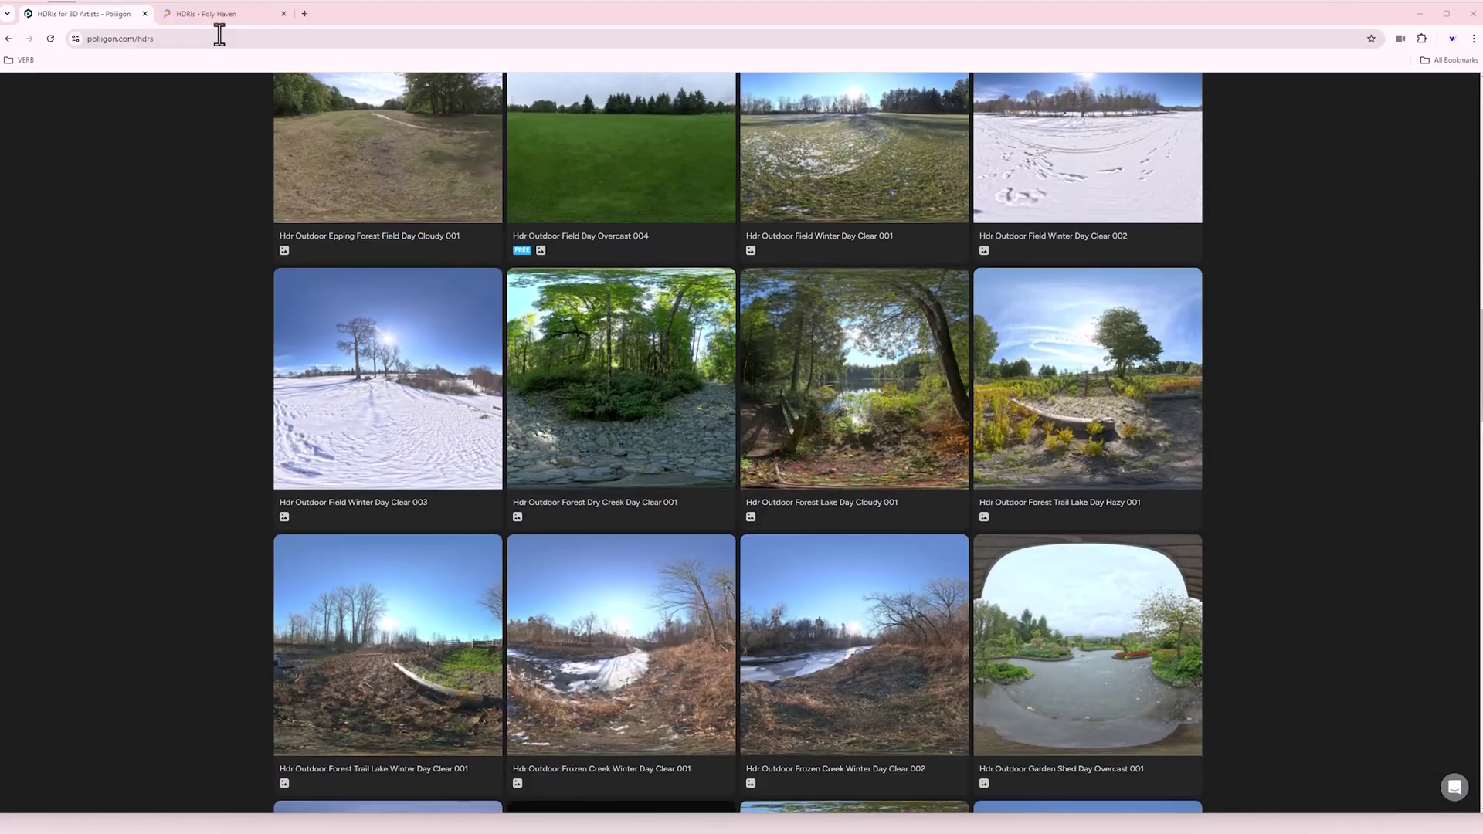
click(222, 13)
scroll(903, 546, down, 2)
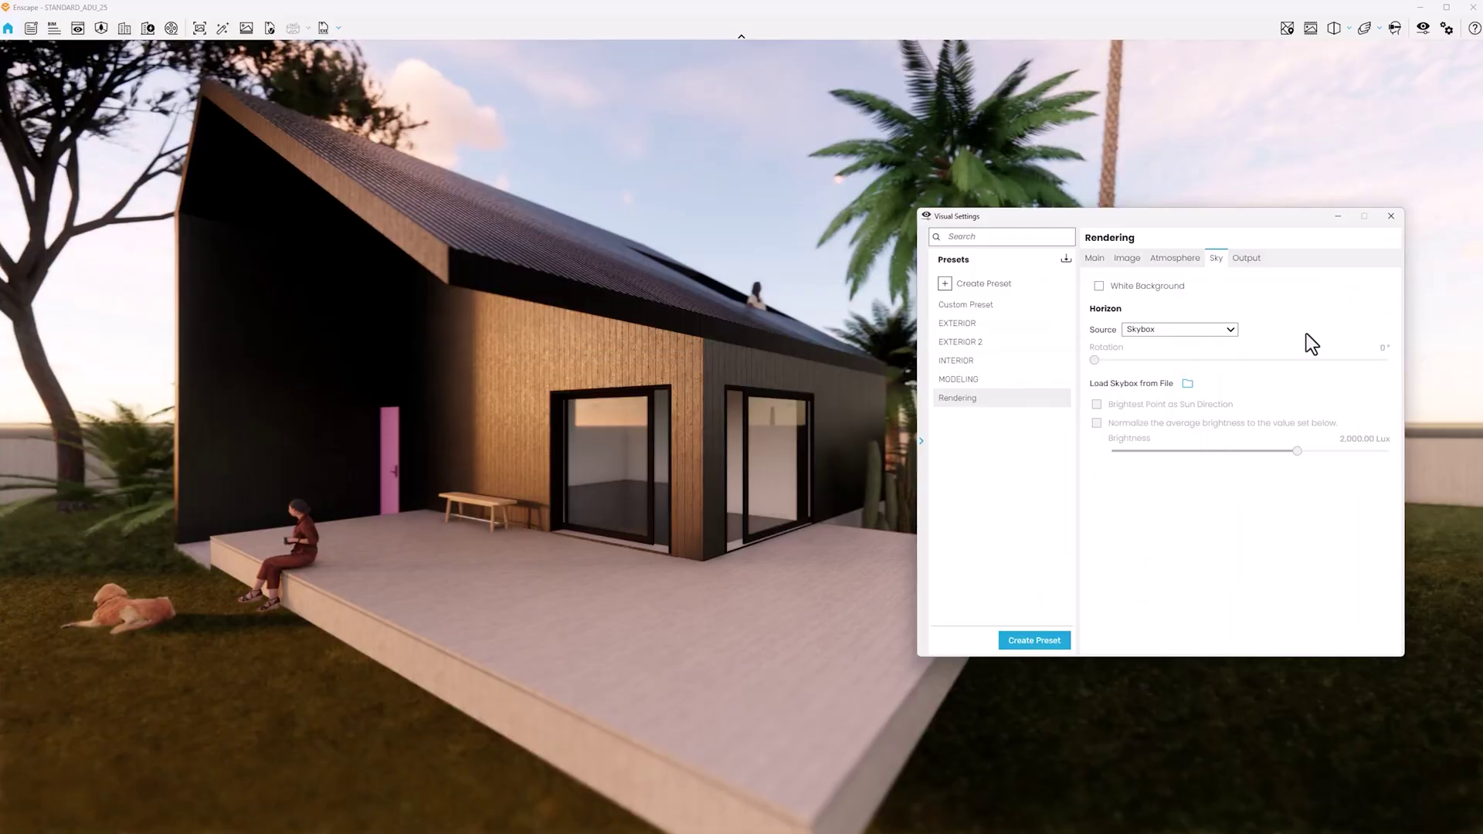
Set the horizon source to Desert in Enscape and reframe the house to show the covered entrance, deck and seated figure.
click(1228, 335)
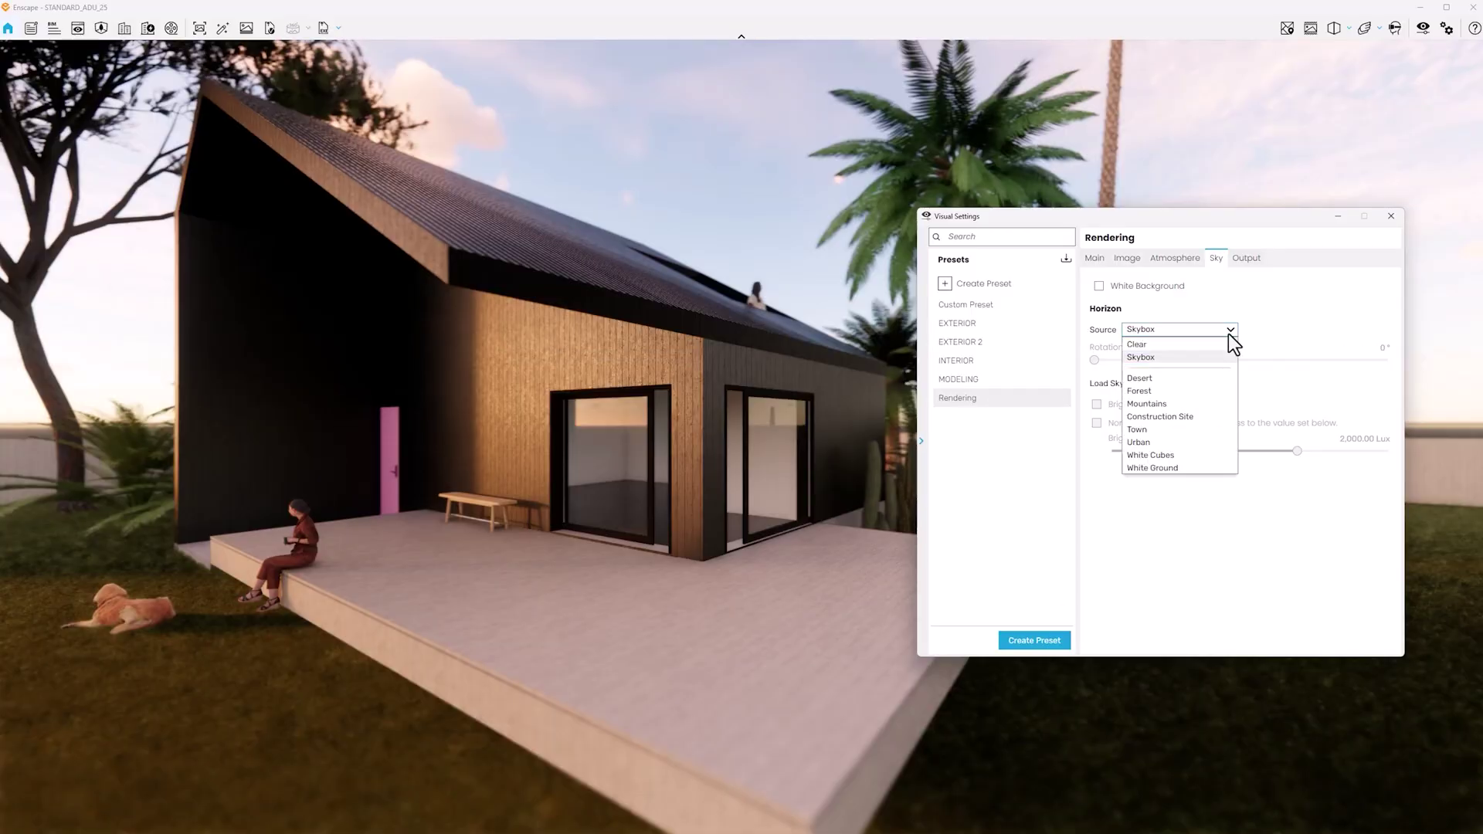
click(1217, 373)
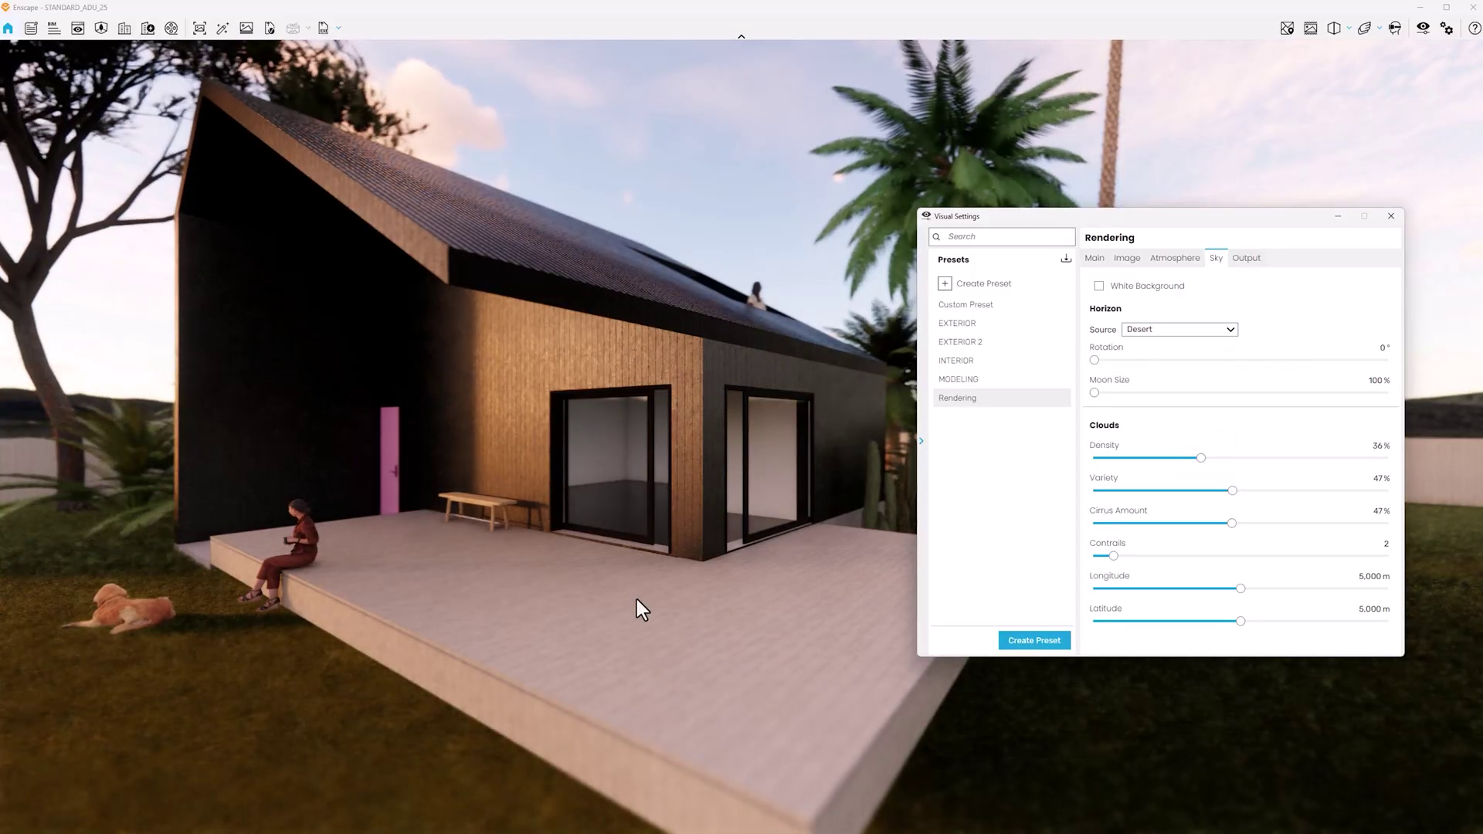
scroll(641, 596, down, 5)
mouse_move(675, 603)
right_down()
mouse_move(834, 645)
mouse_move(784, 653)
mouse_move(678, 605)
right_up()
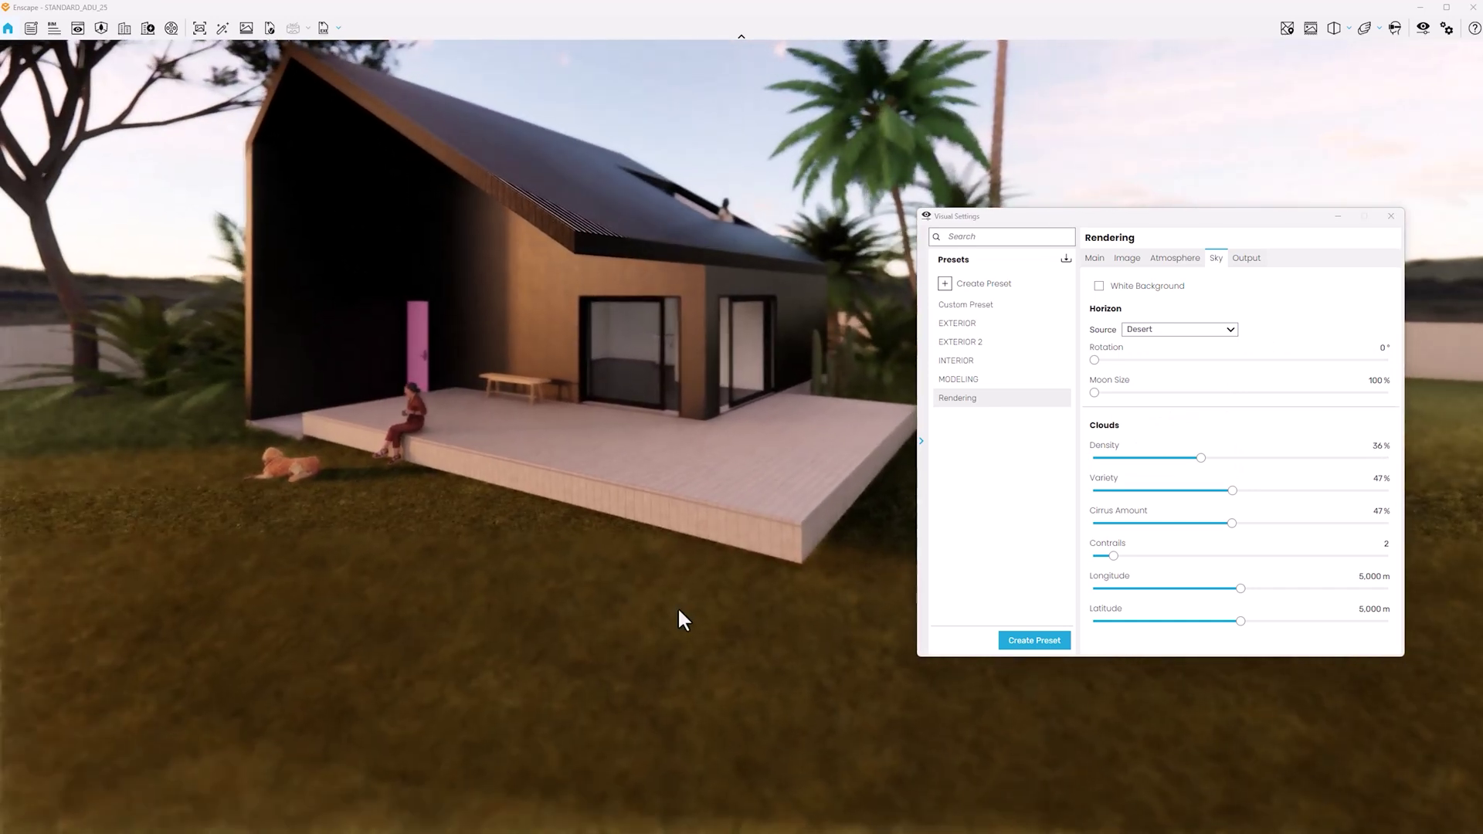
key(a)
key(w)
key(w)
key(e)
drag(707, 645, 722, 614)
key(s)
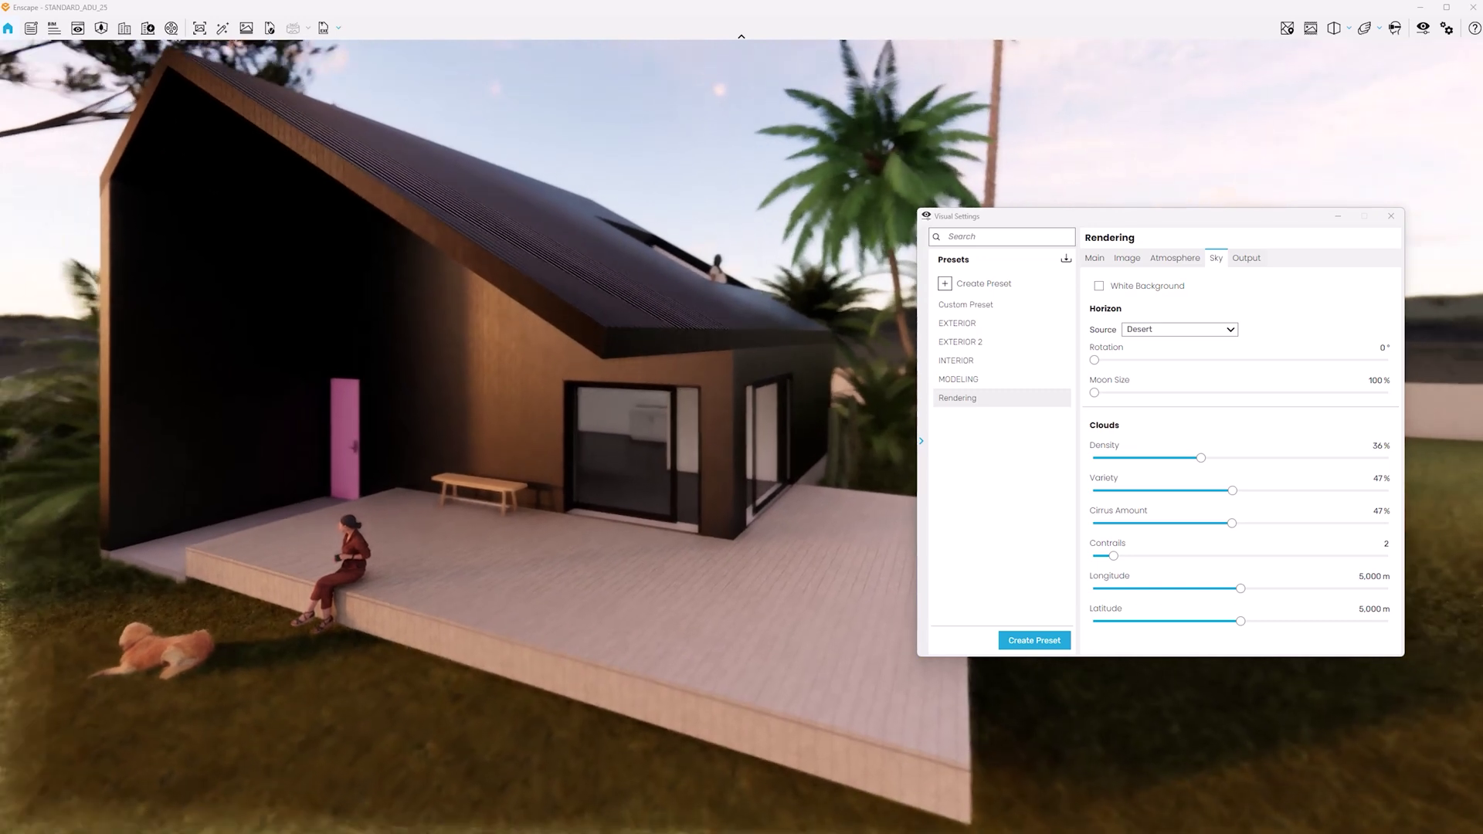
Set the Rendering preset's output resolution to Custom and turn on Safe Frame for the preview.
click(1244, 260)
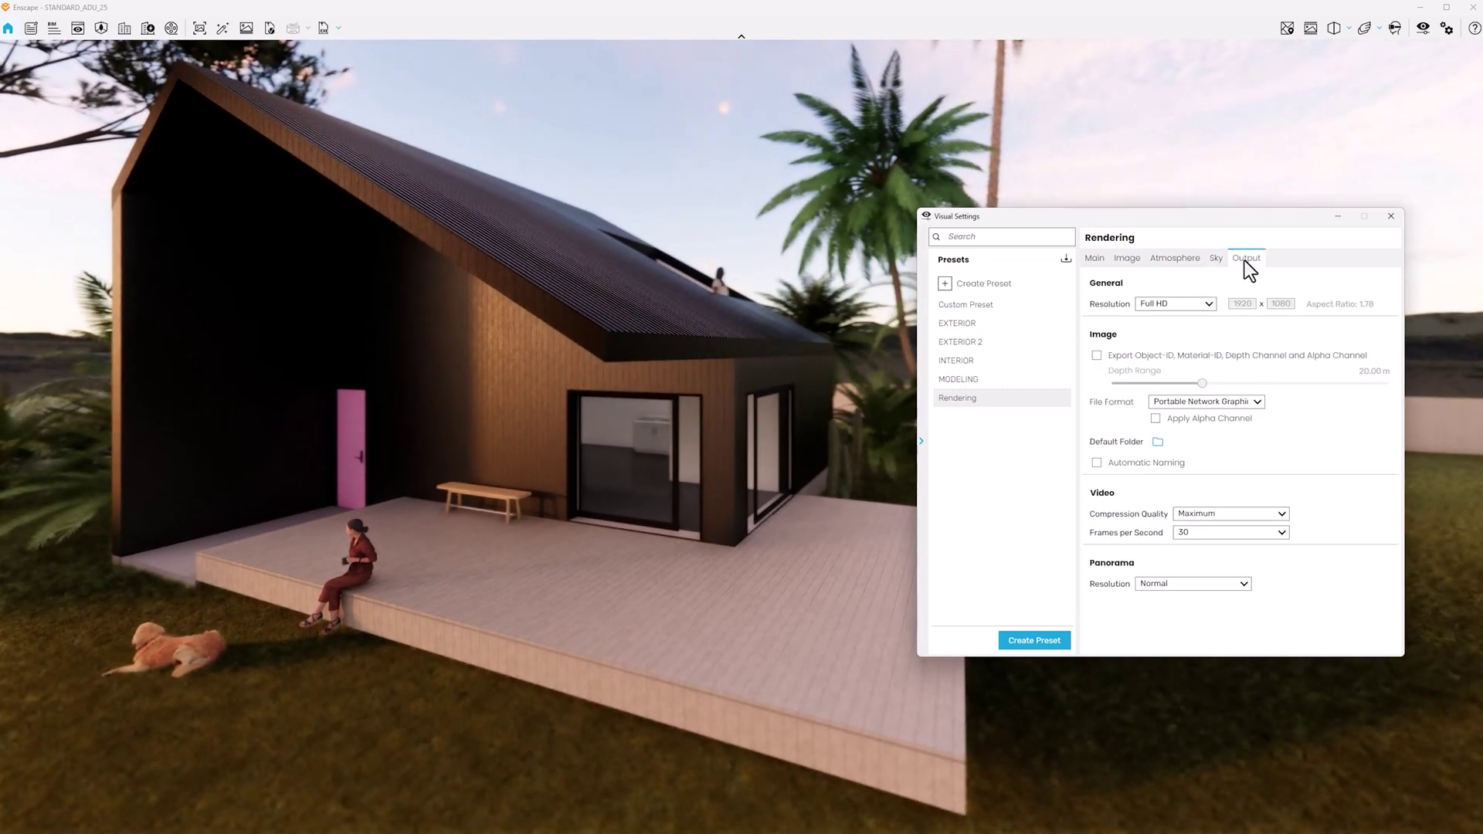
click(1210, 310)
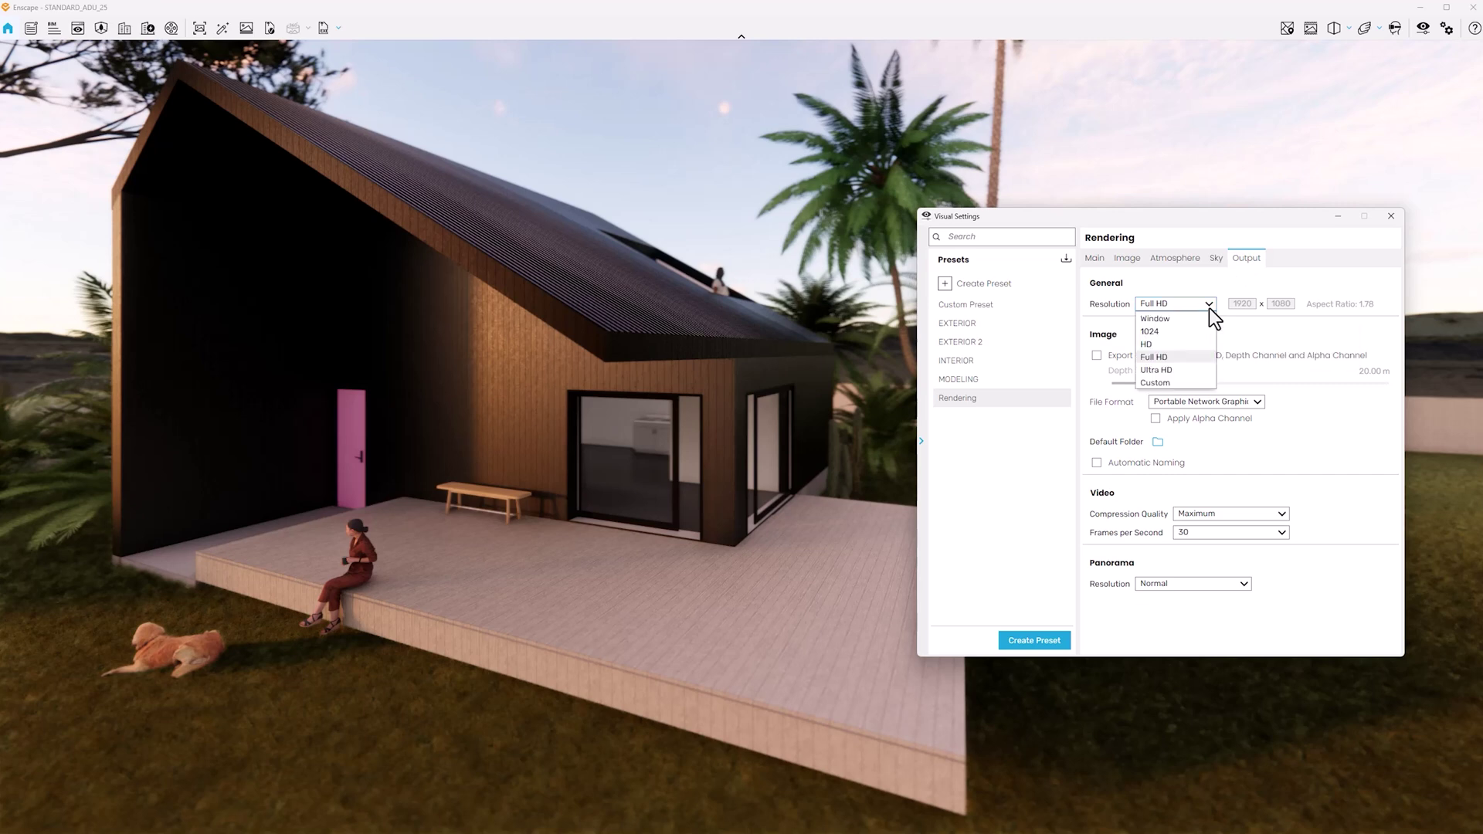
click(1185, 382)
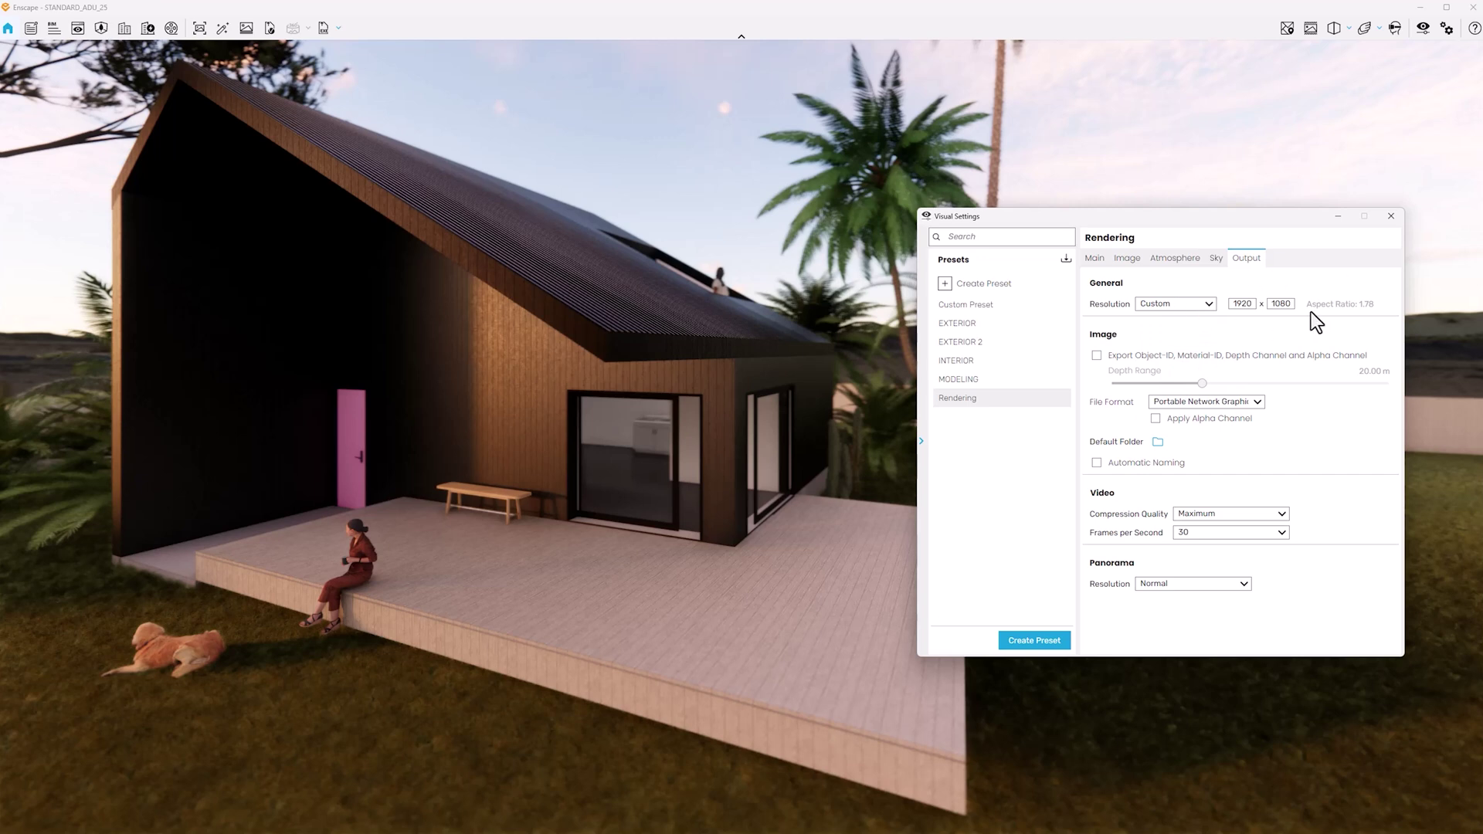
click(1307, 31)
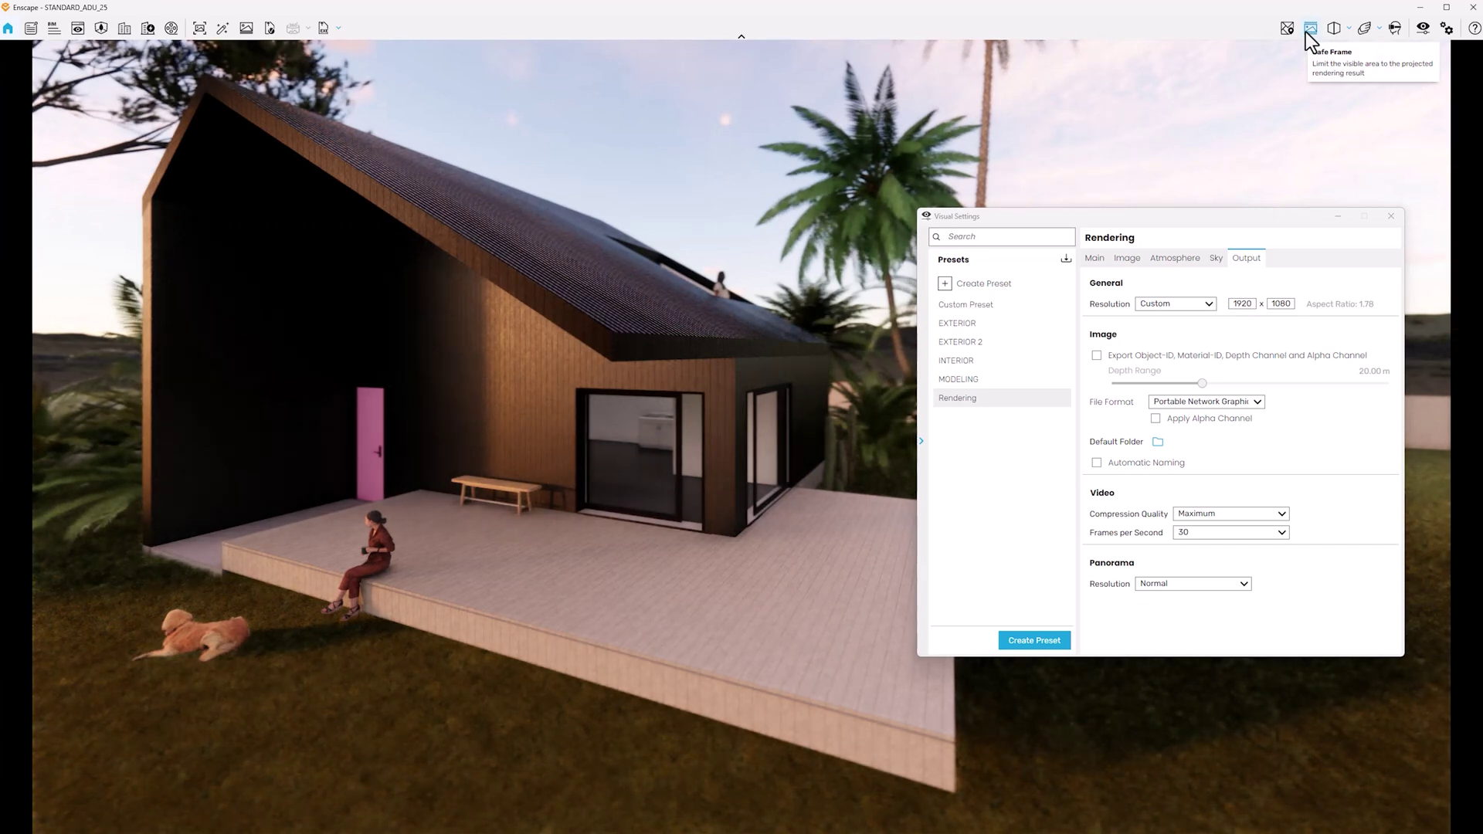
click(1211, 307)
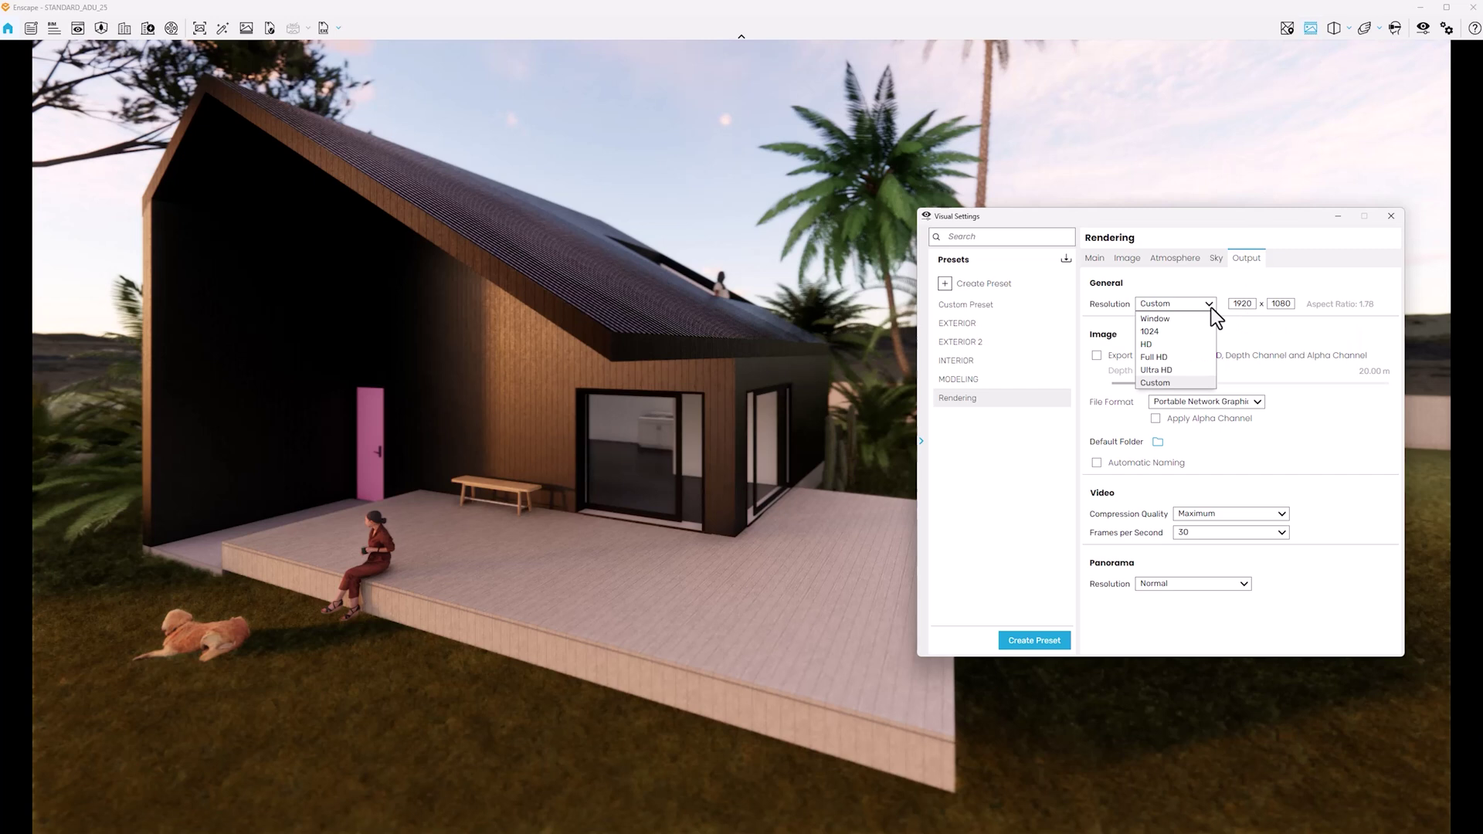
click(1244, 331)
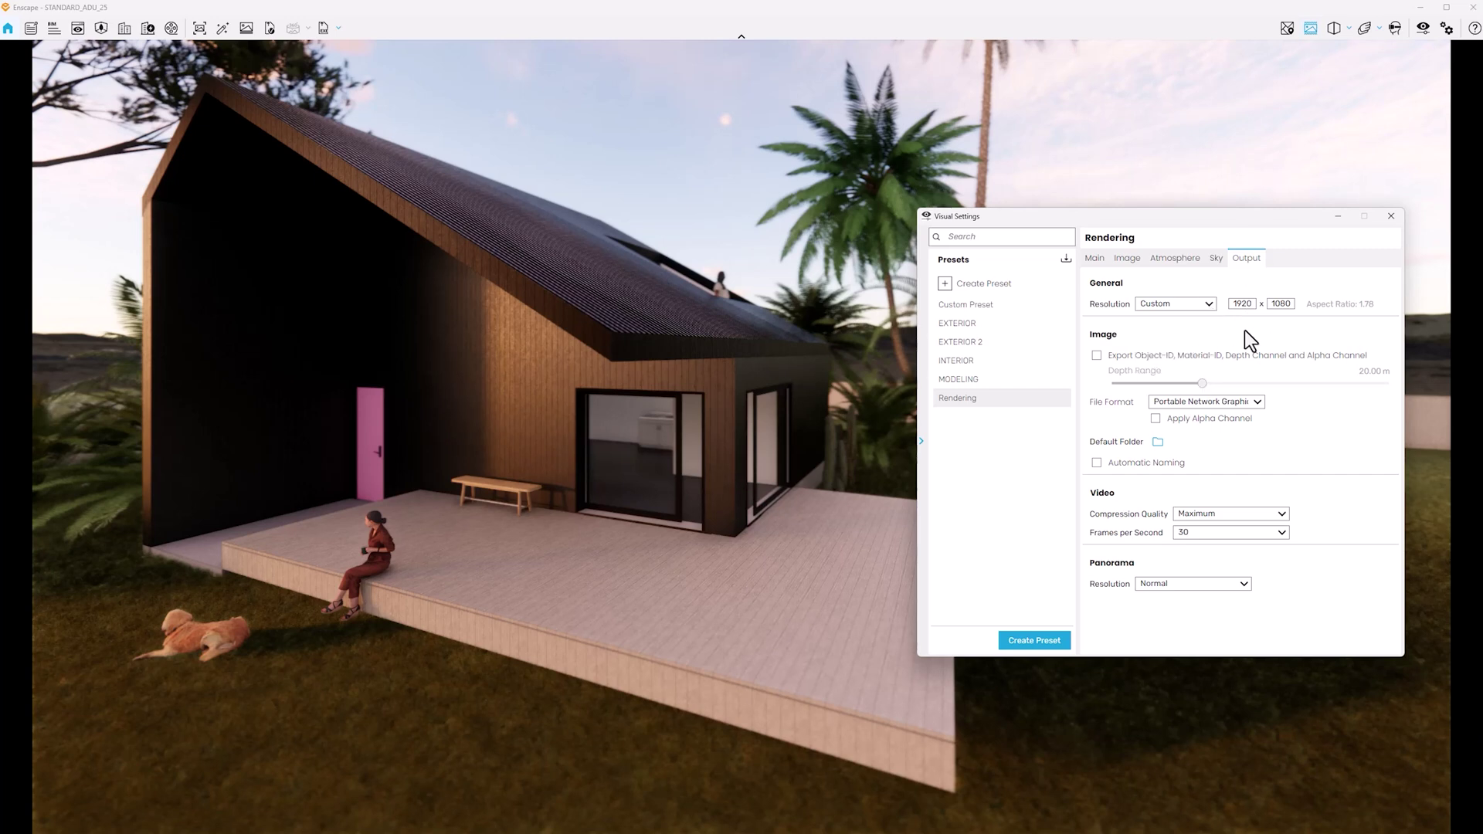
Enable export of the Object-ID, Material-ID, Depth and Alpha channels, and check the image file format and default folder options.
click(1097, 356)
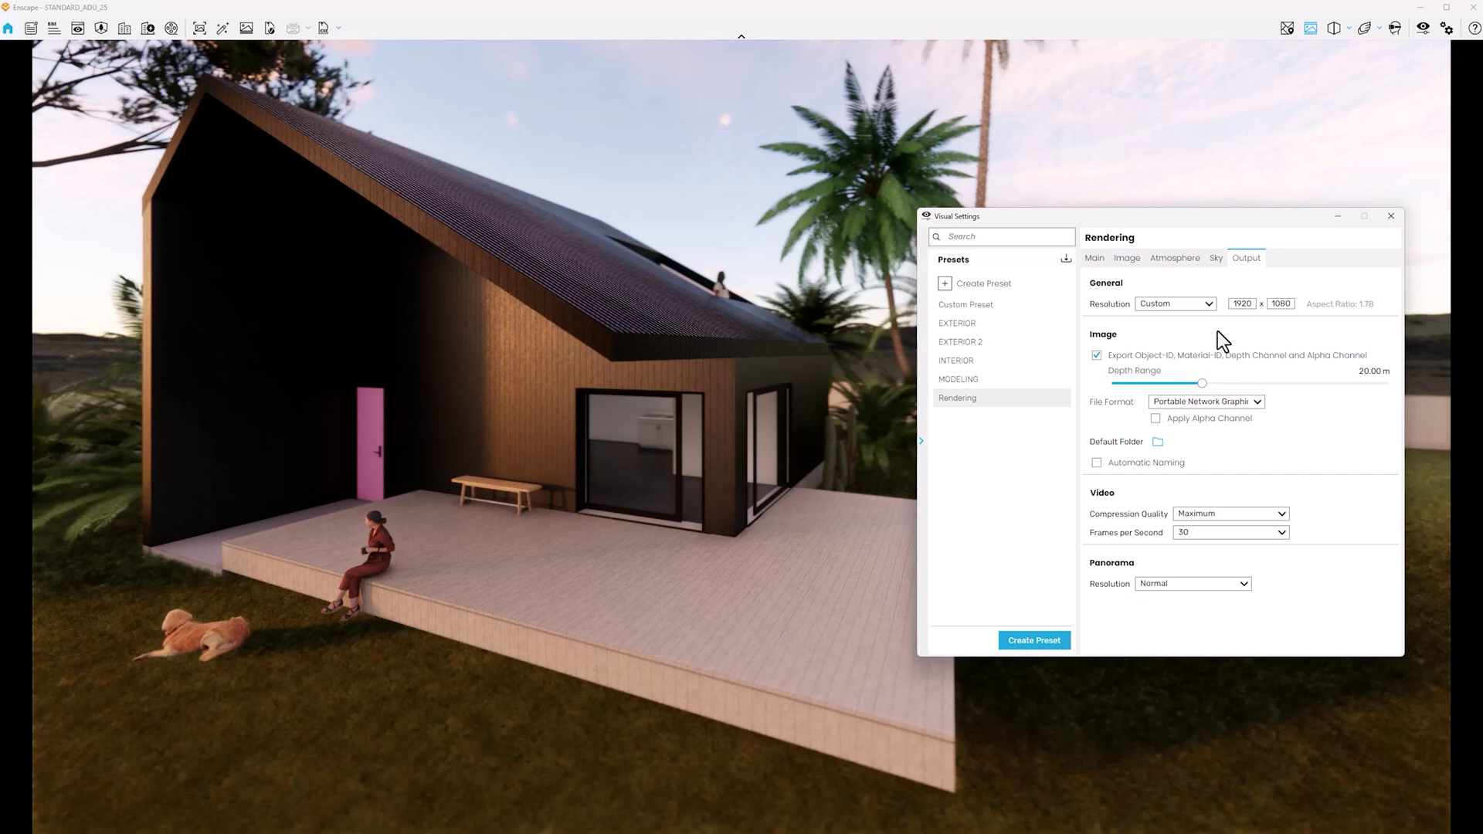
click(1258, 401)
click(1246, 416)
click(1158, 443)
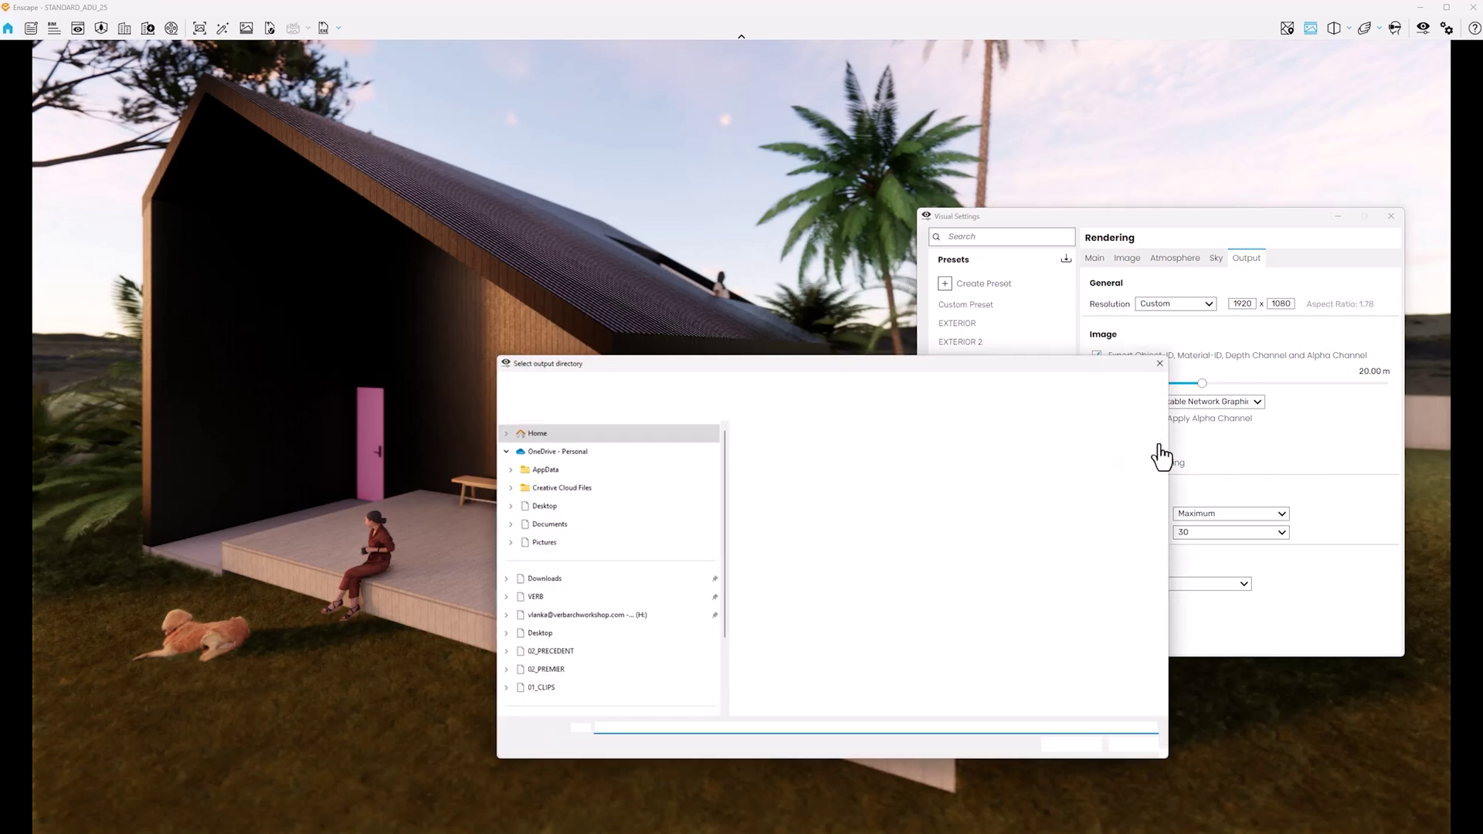
click(1167, 358)
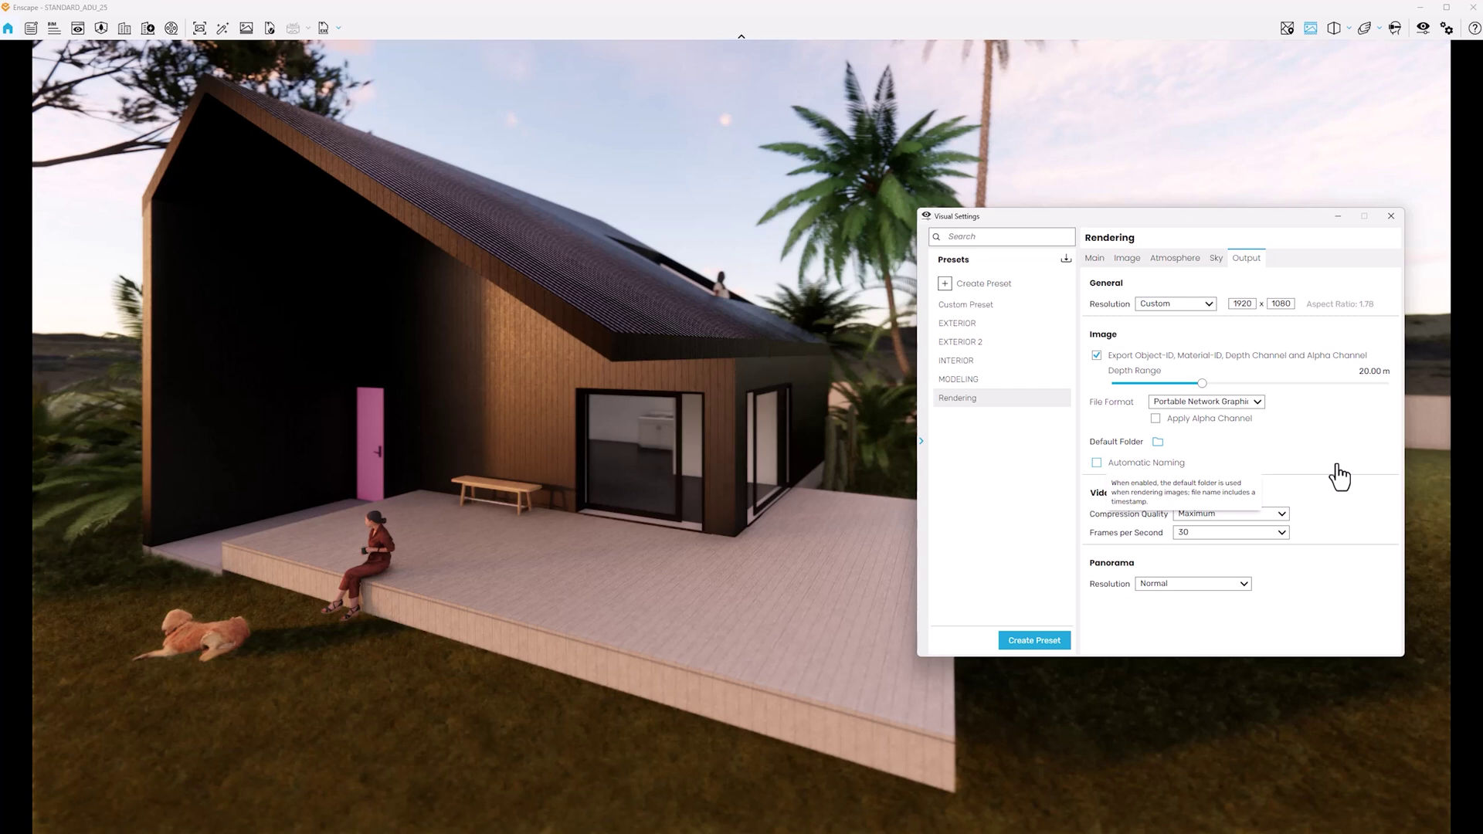
Set the rendering quality to High and close the visual settings.
click(1095, 259)
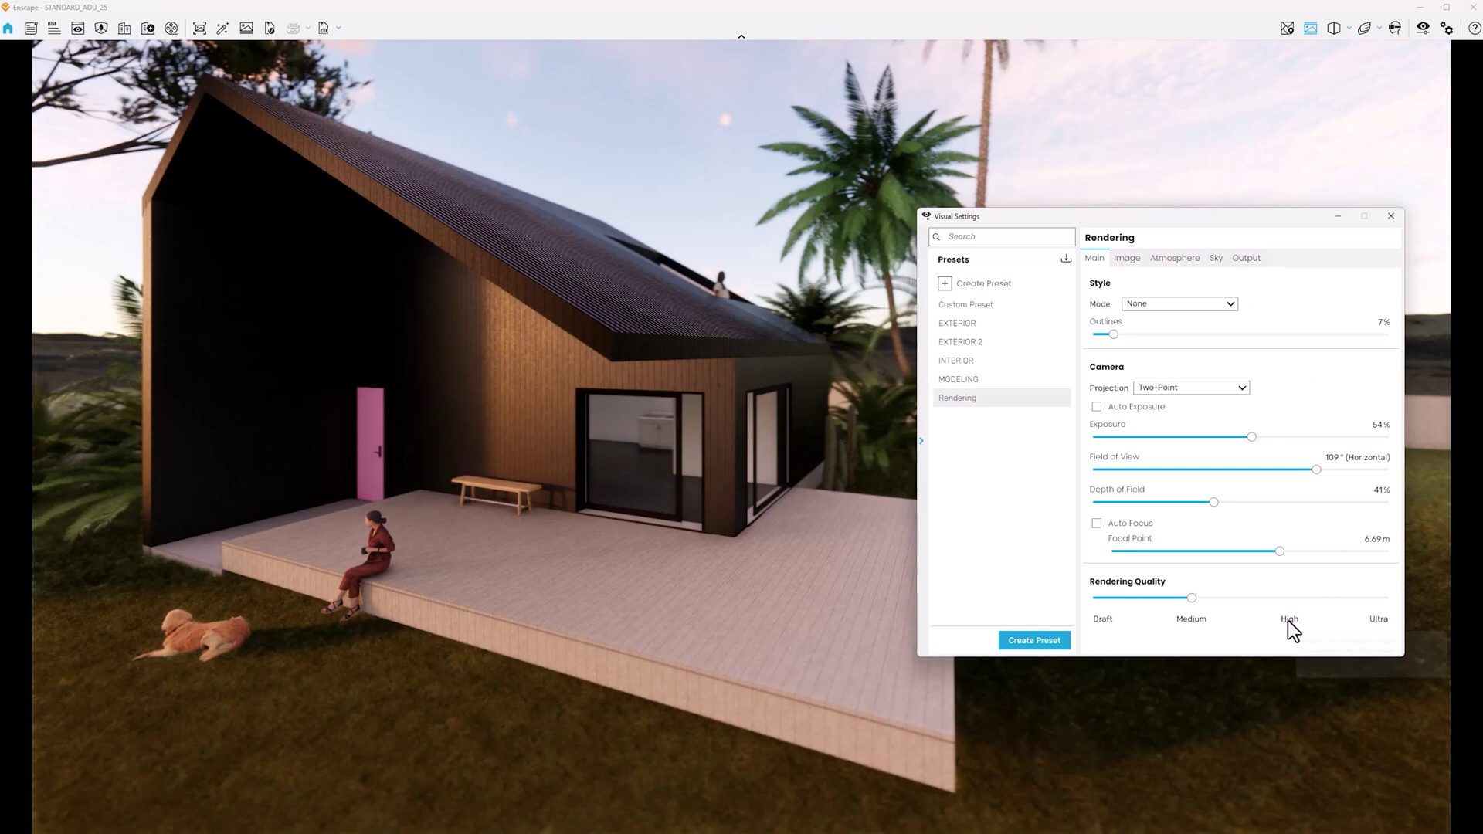
drag(1190, 598, 1282, 599)
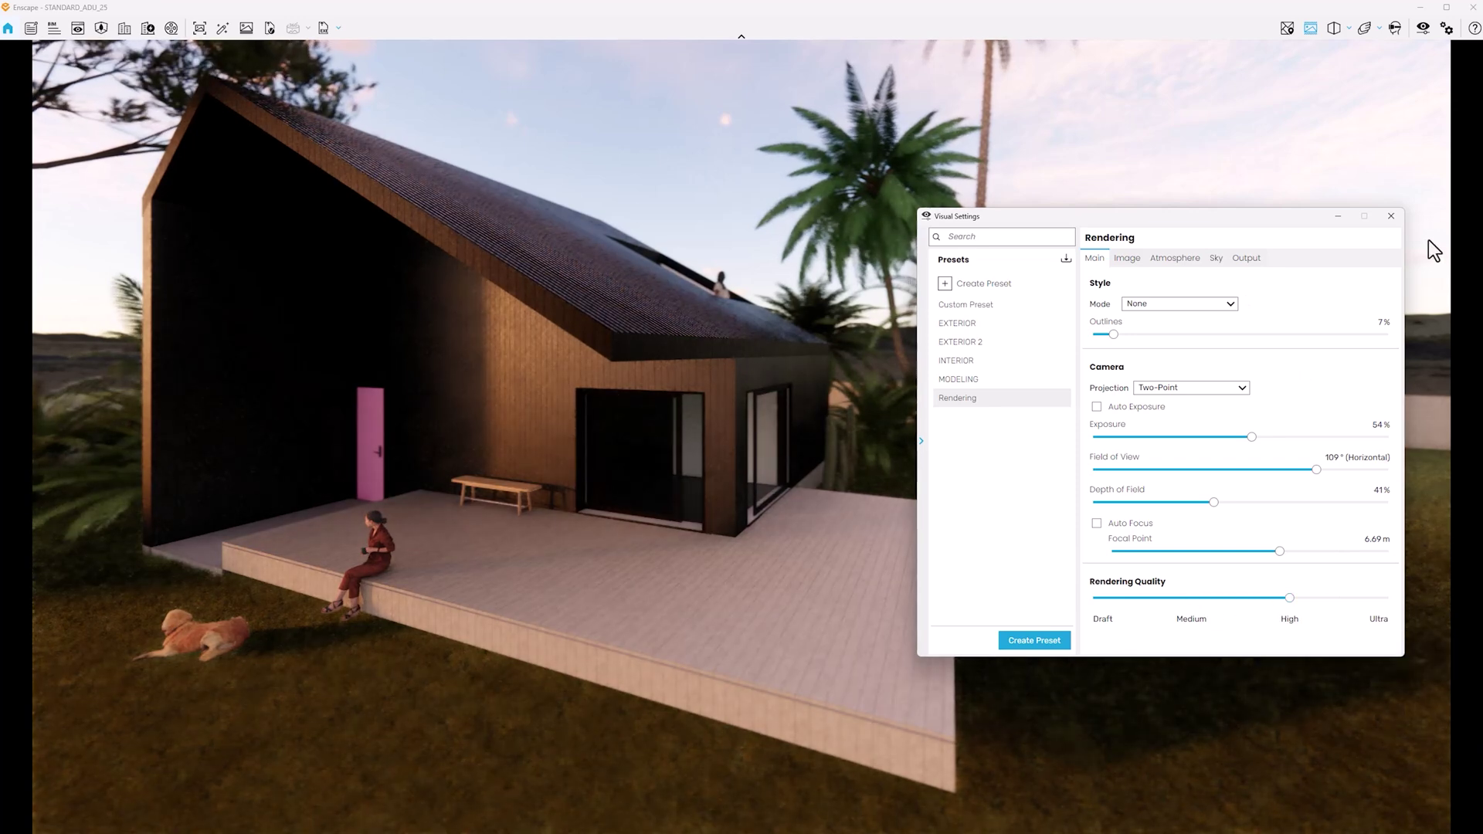
click(1392, 223)
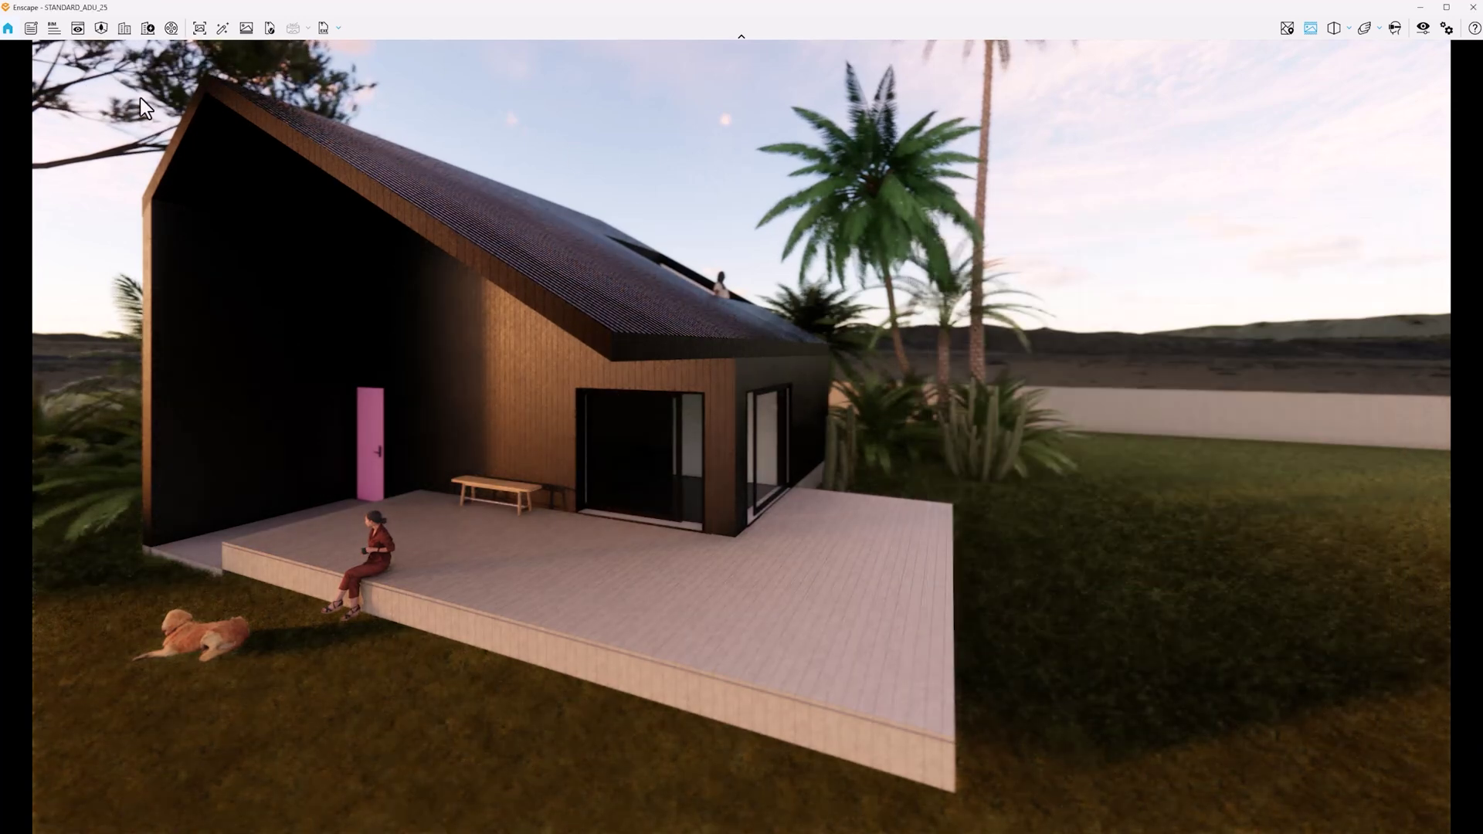
Load the Enscape 3D EXTERIOR view and save an AI Enhancer rendering of it as a PNG.
click(77, 30)
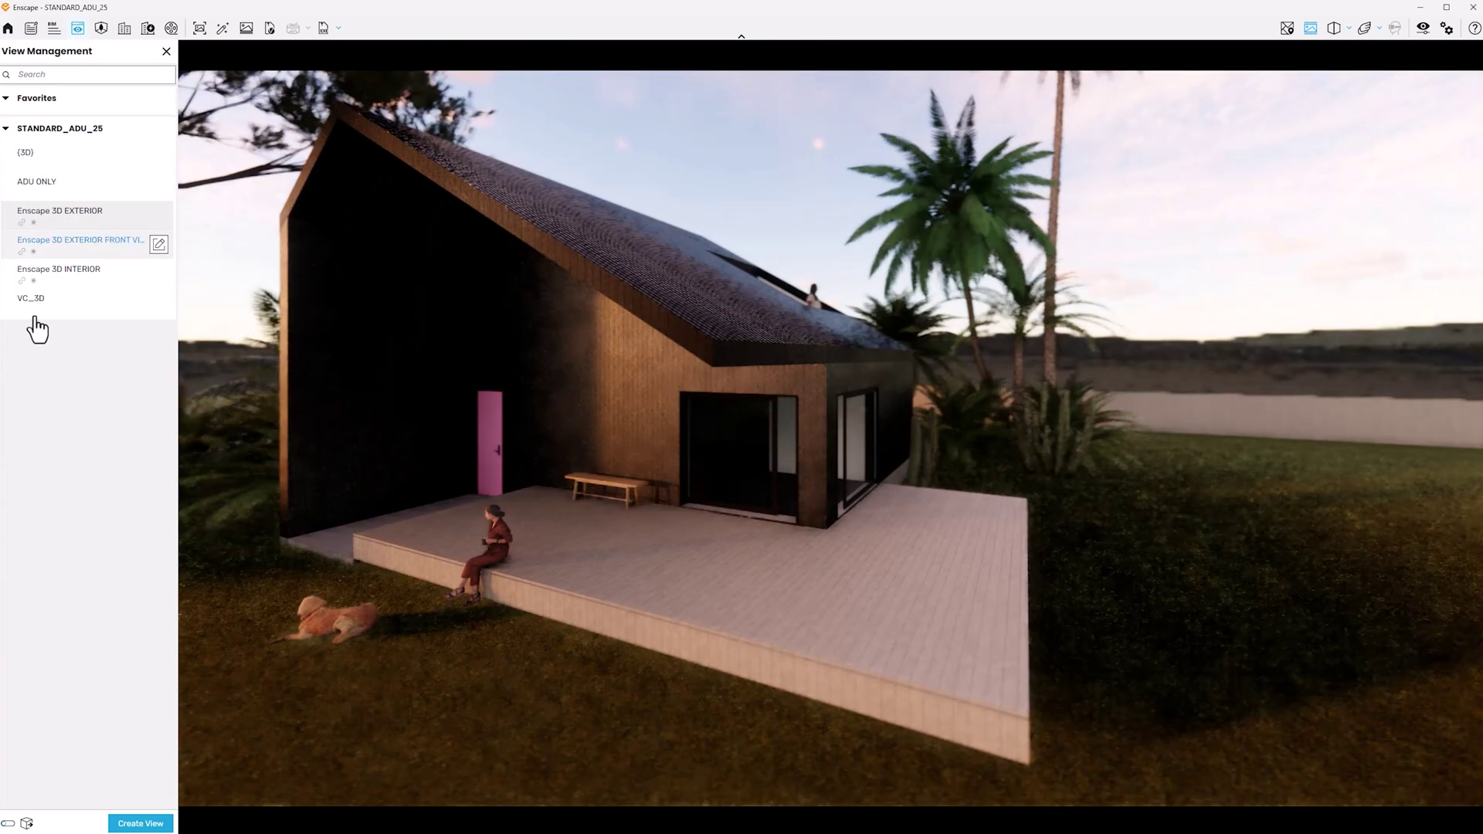
click(97, 224)
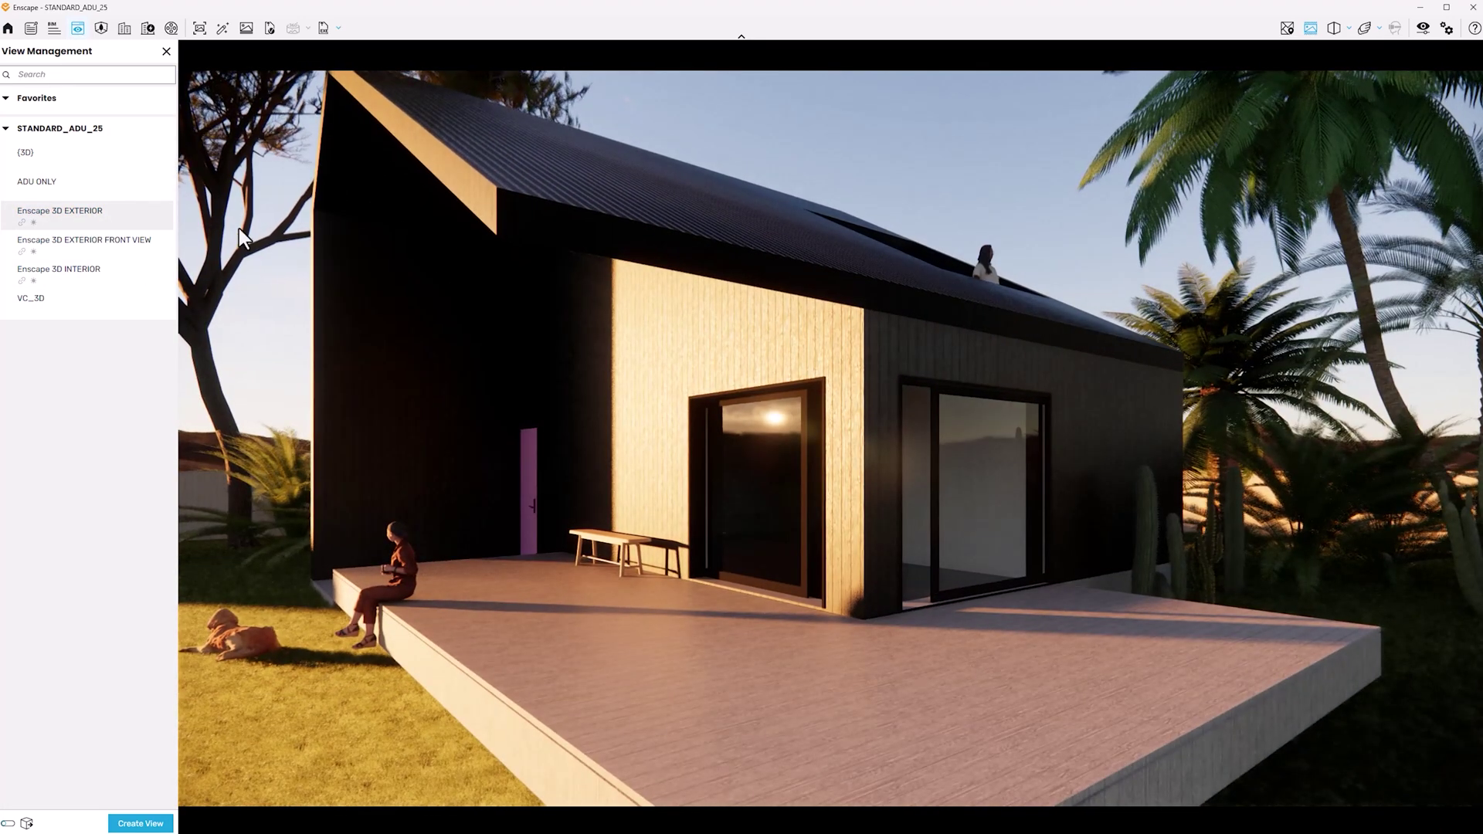
click(241, 52)
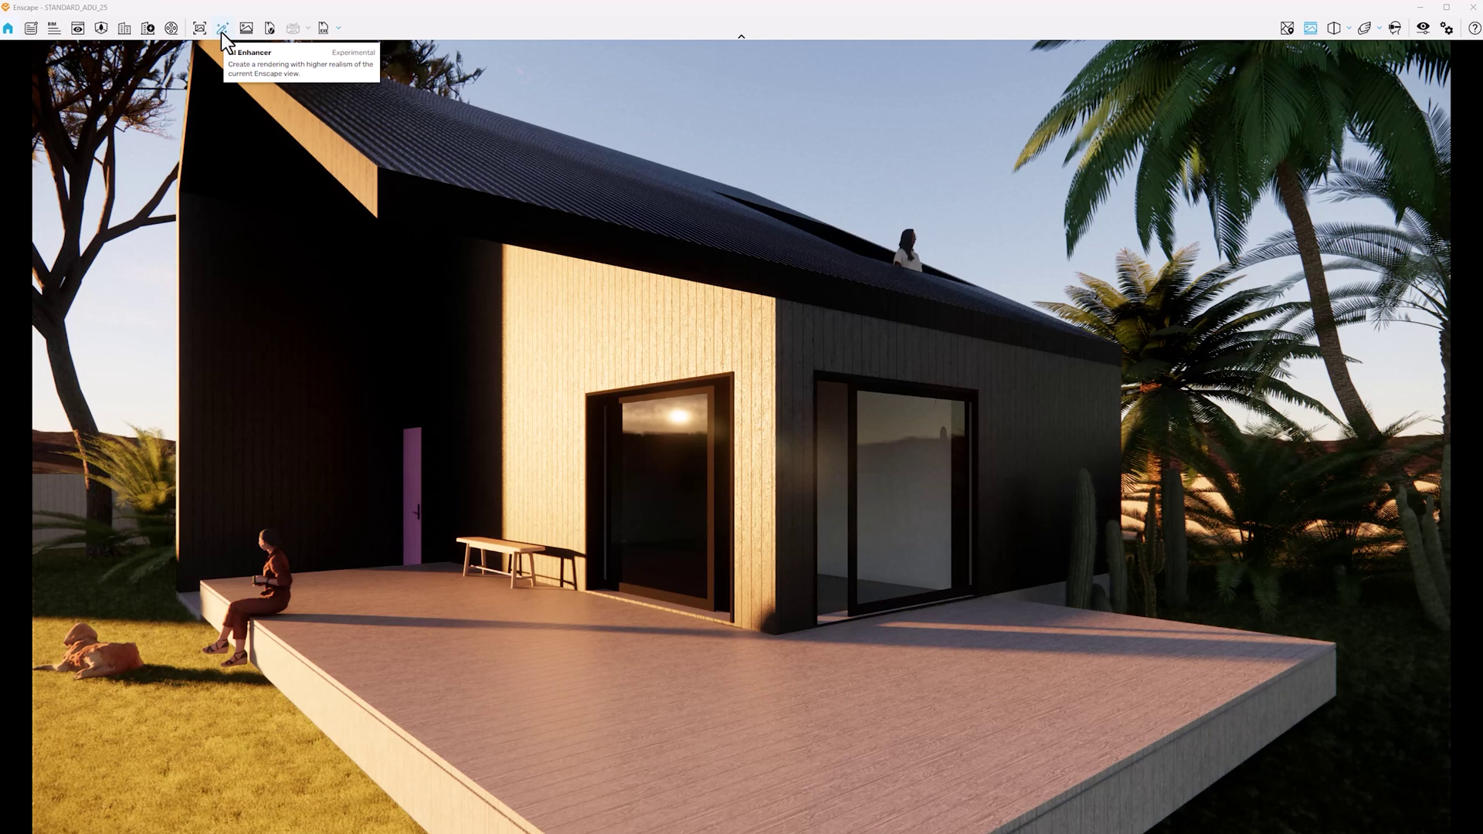
click(221, 29)
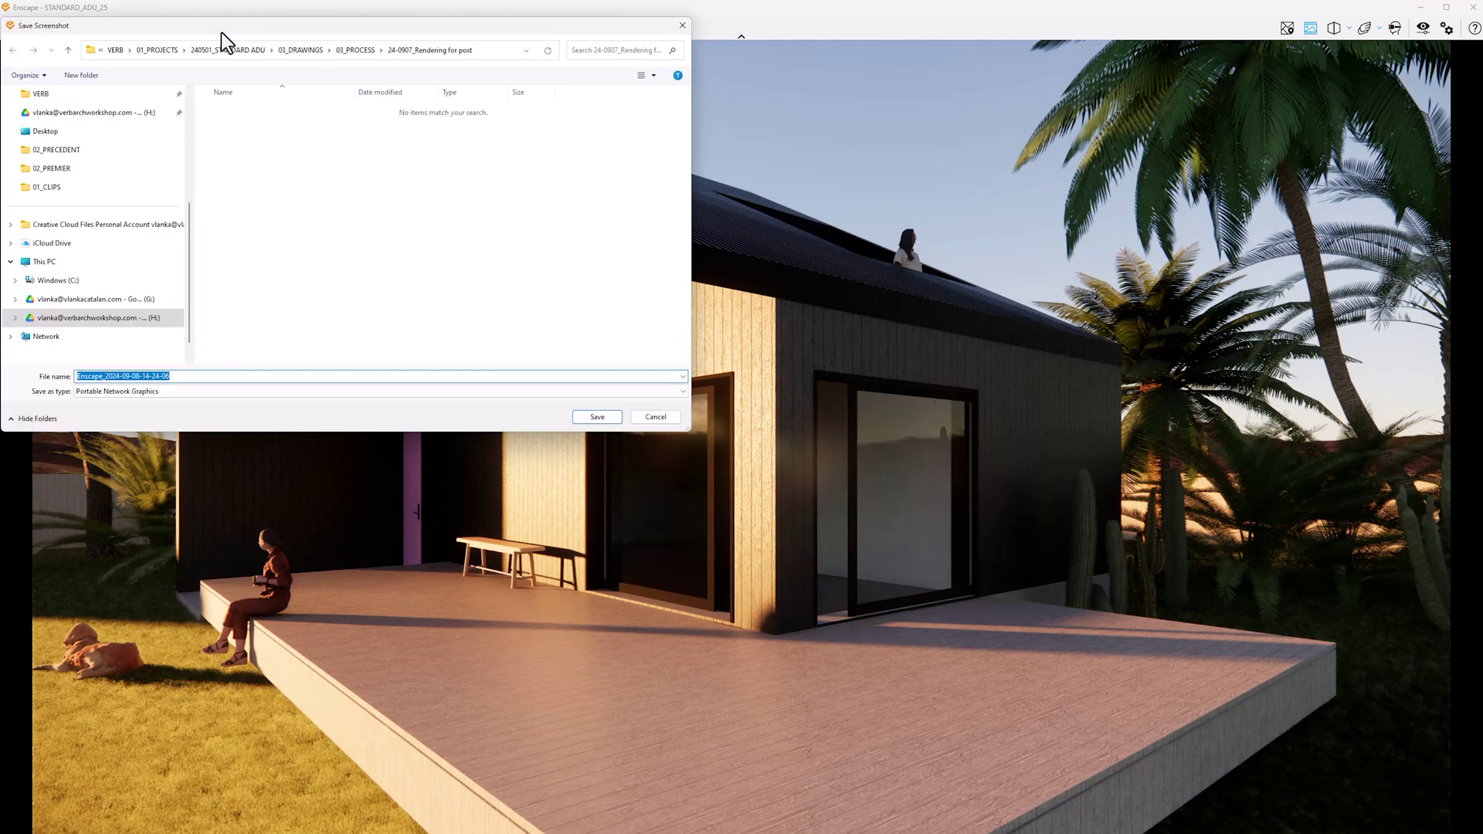
click(599, 417)
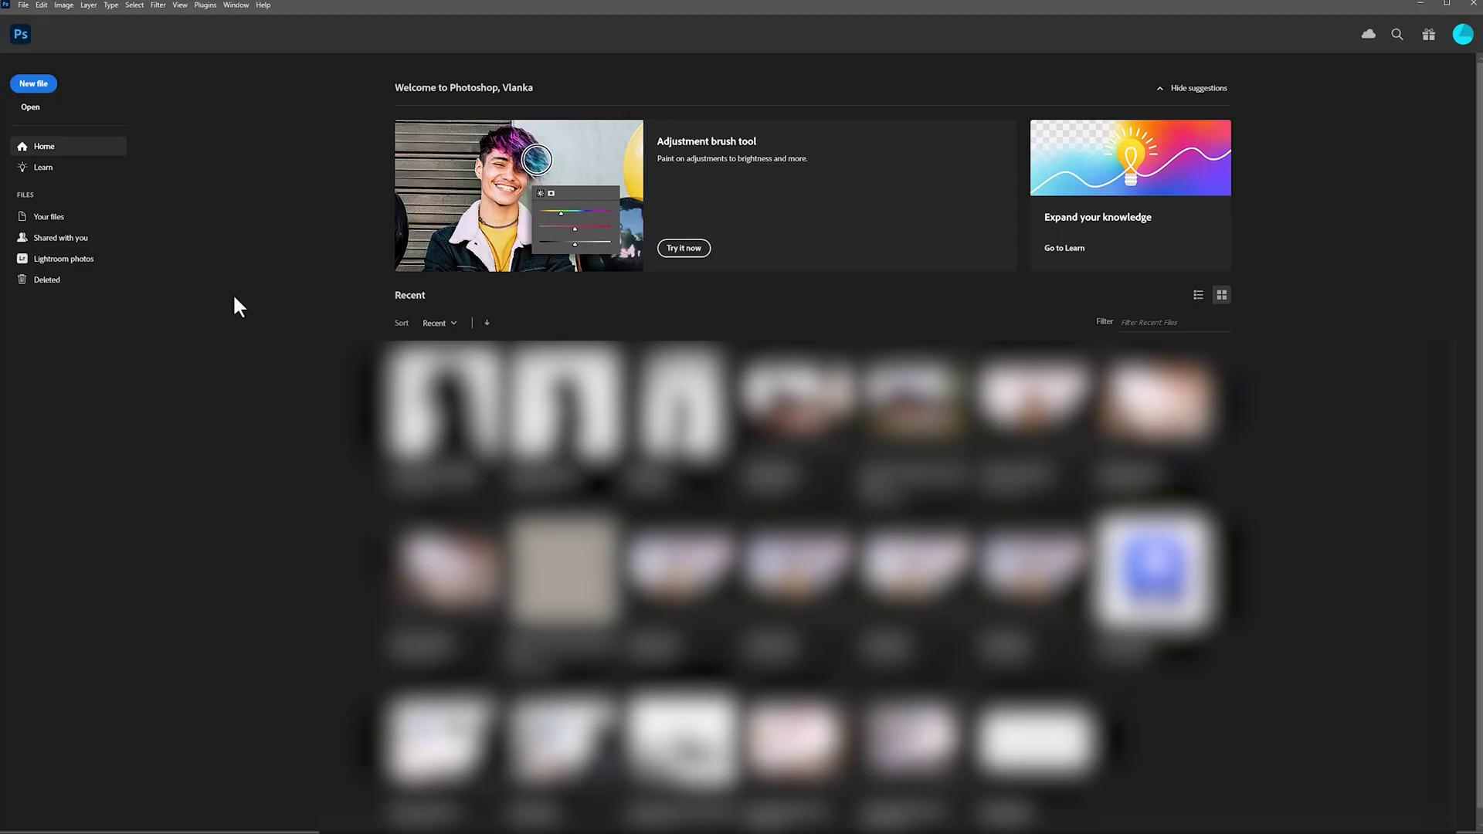
Switch to Photoshop and browse for source files to load into a layer stack.
click(24, 6)
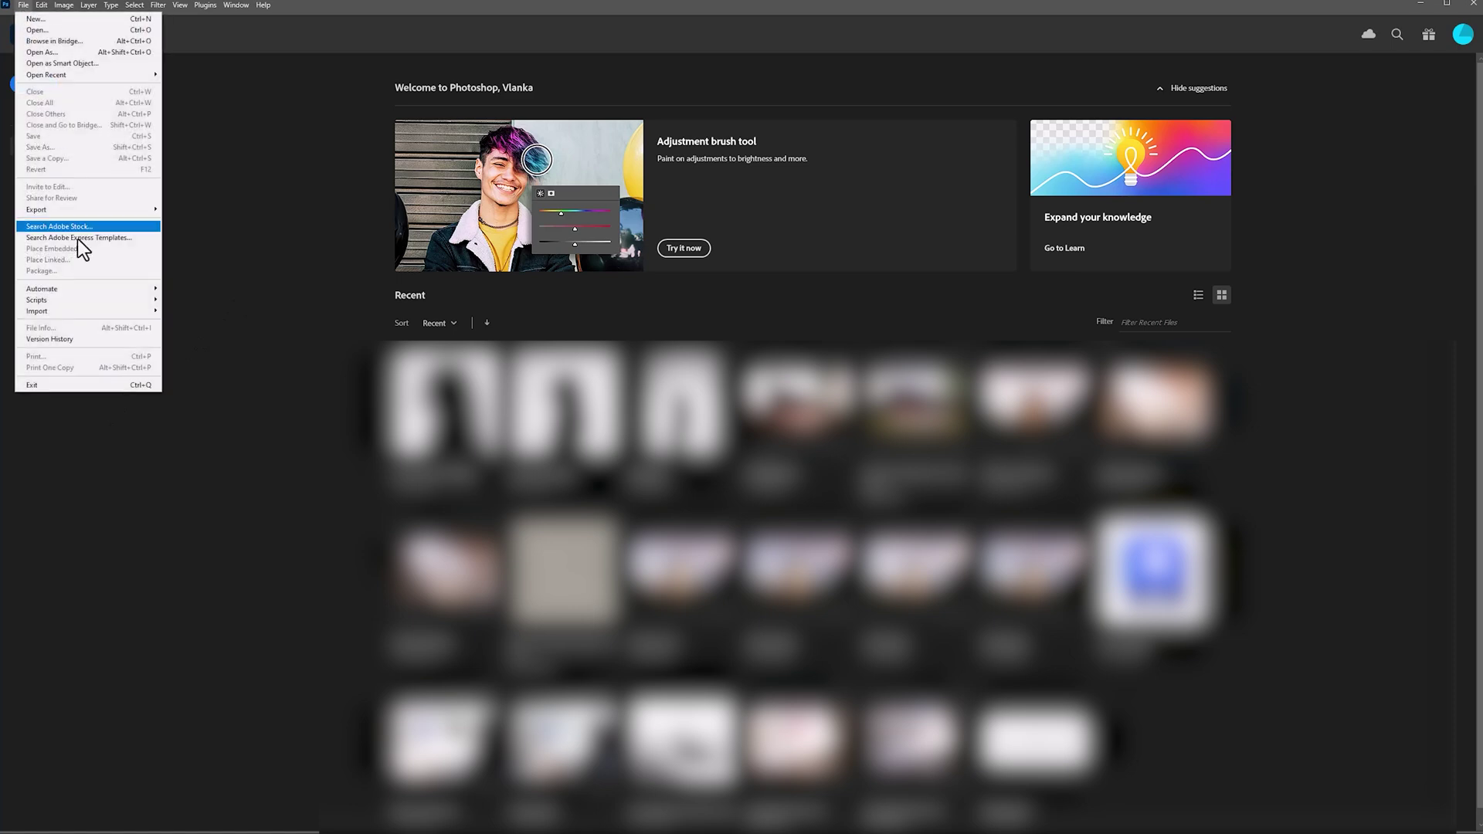
mouse_move(87, 298)
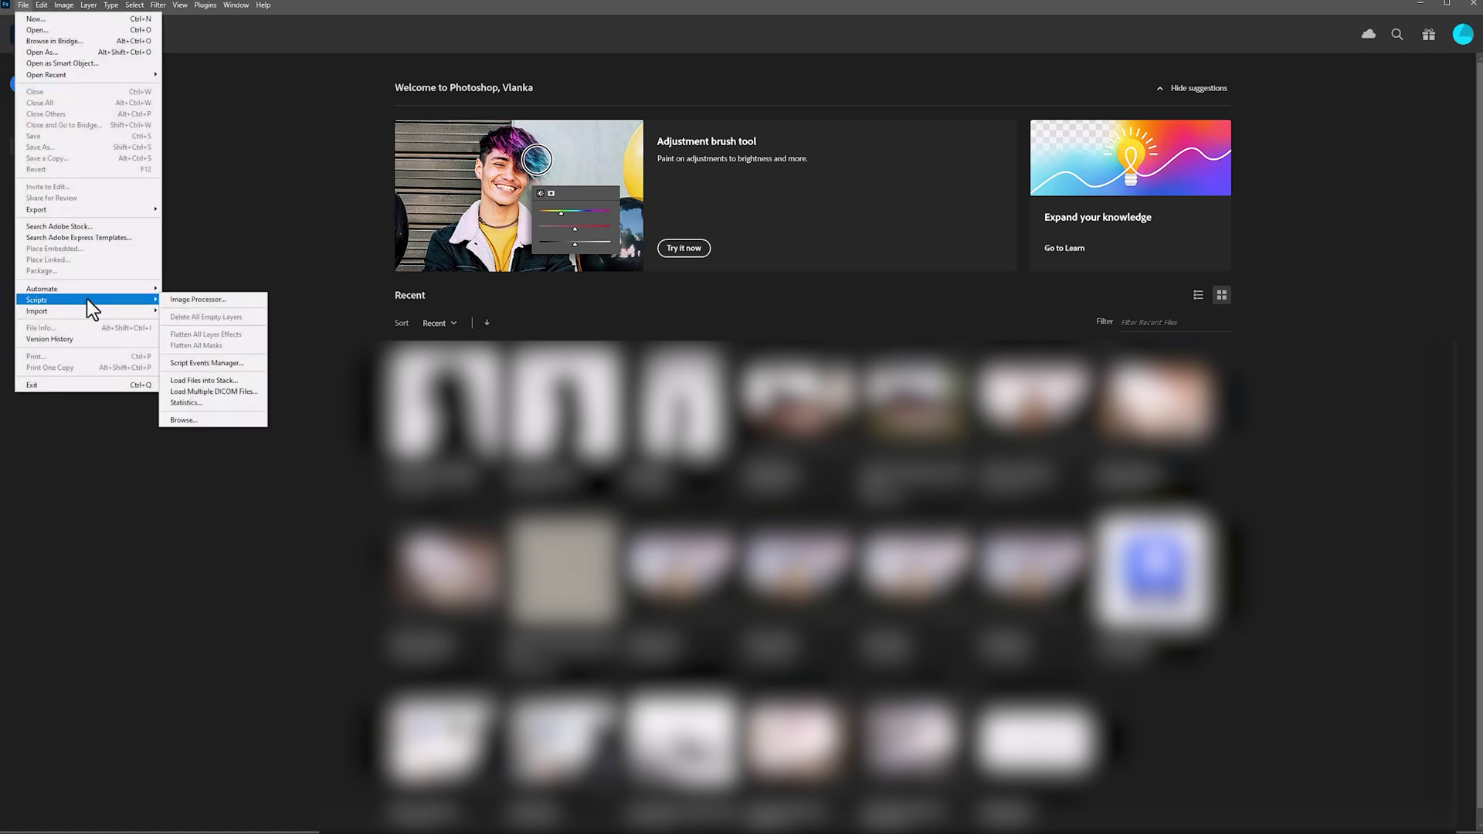
click(235, 382)
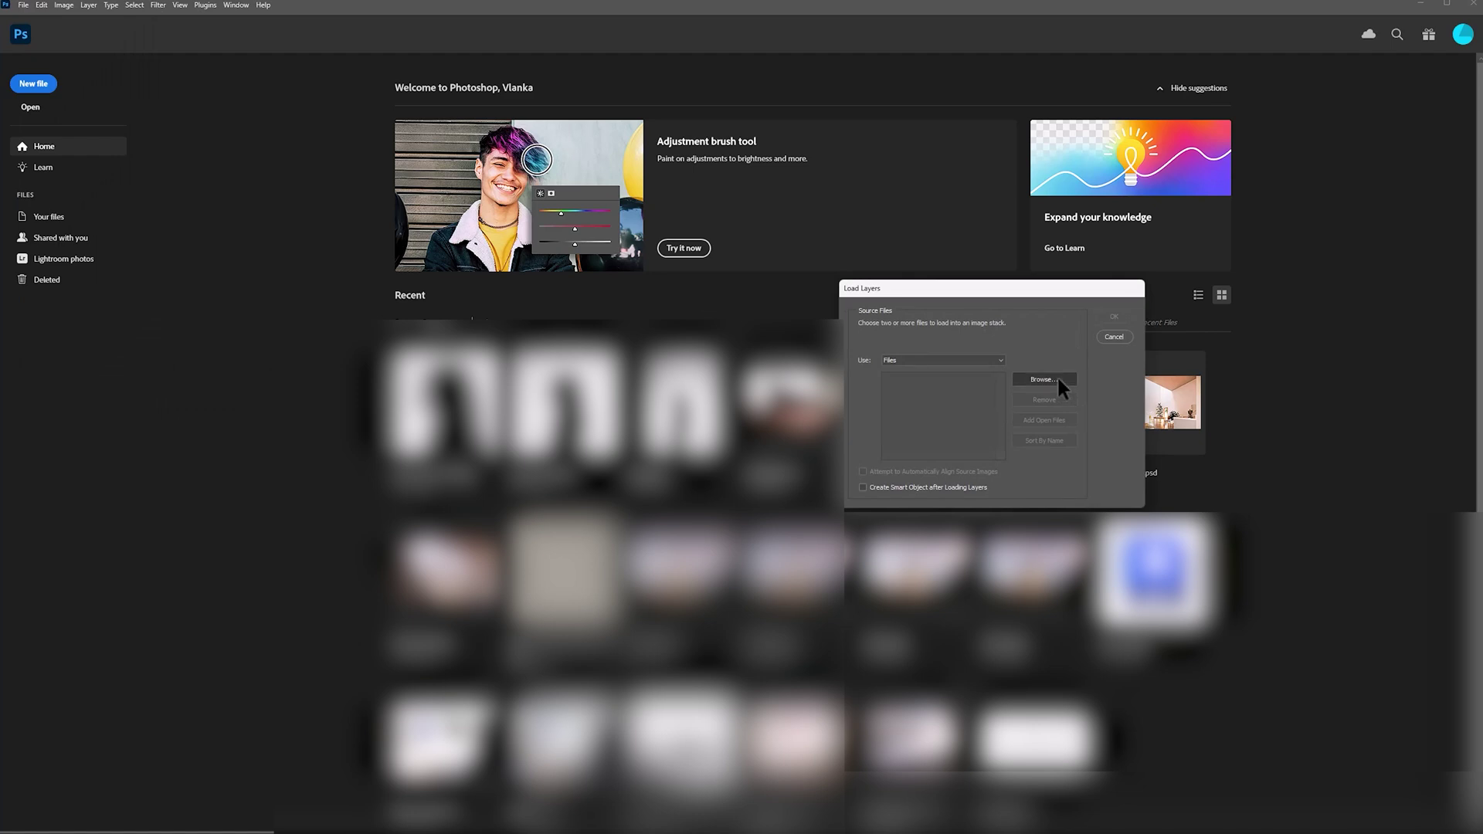
click(1057, 378)
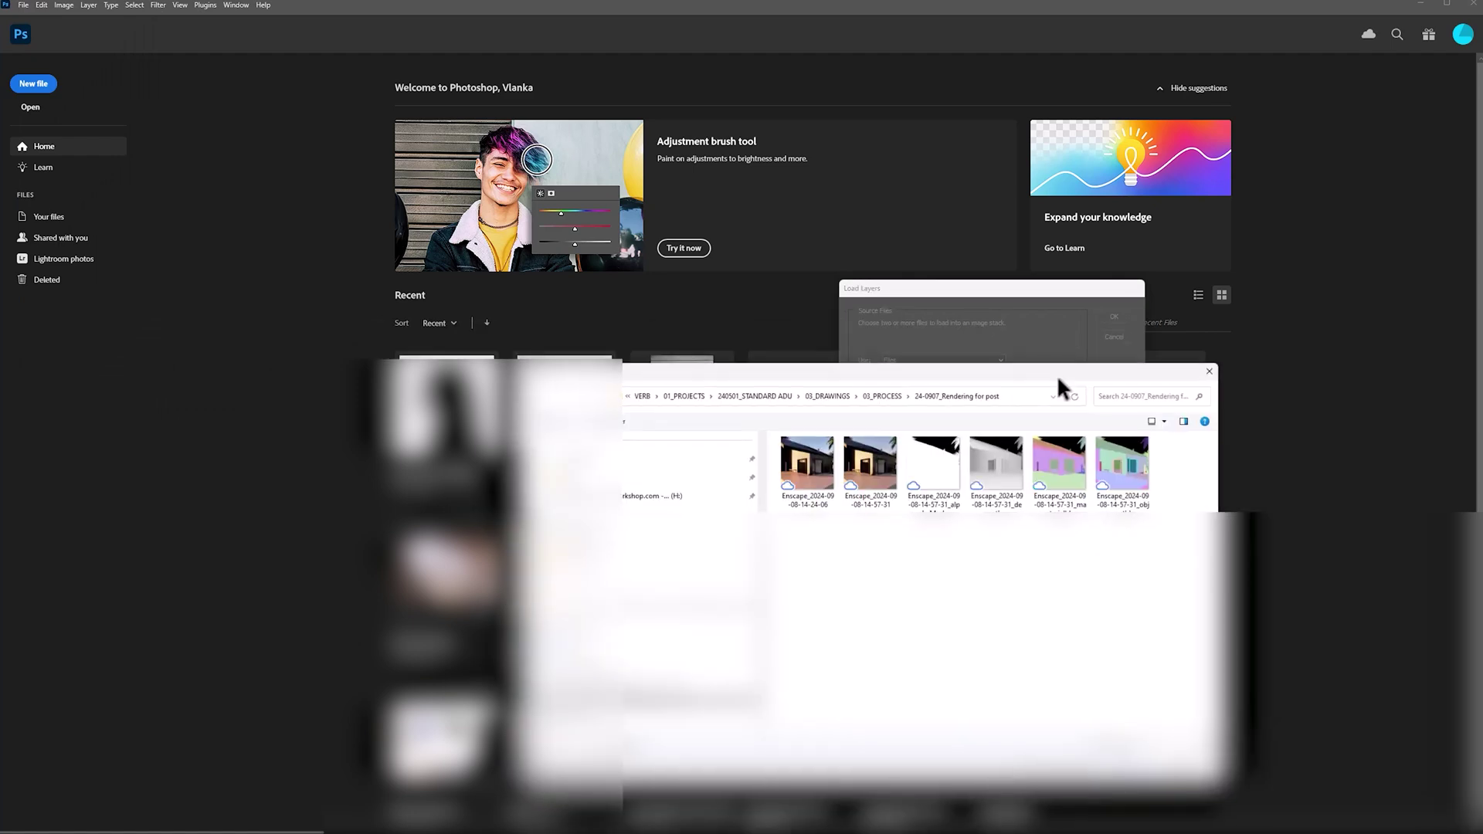
click(795, 478)
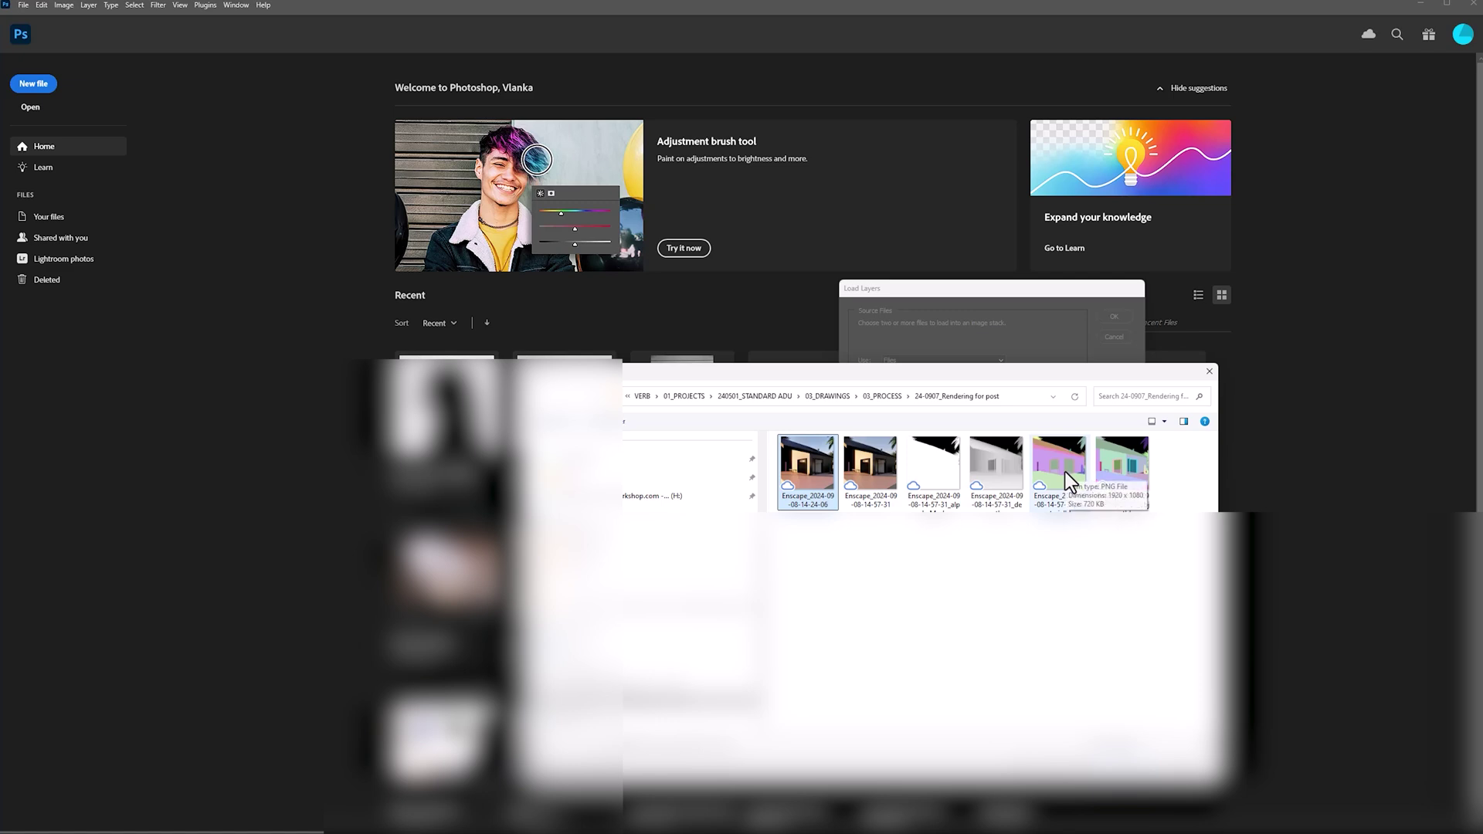
shift+click(1130, 472)
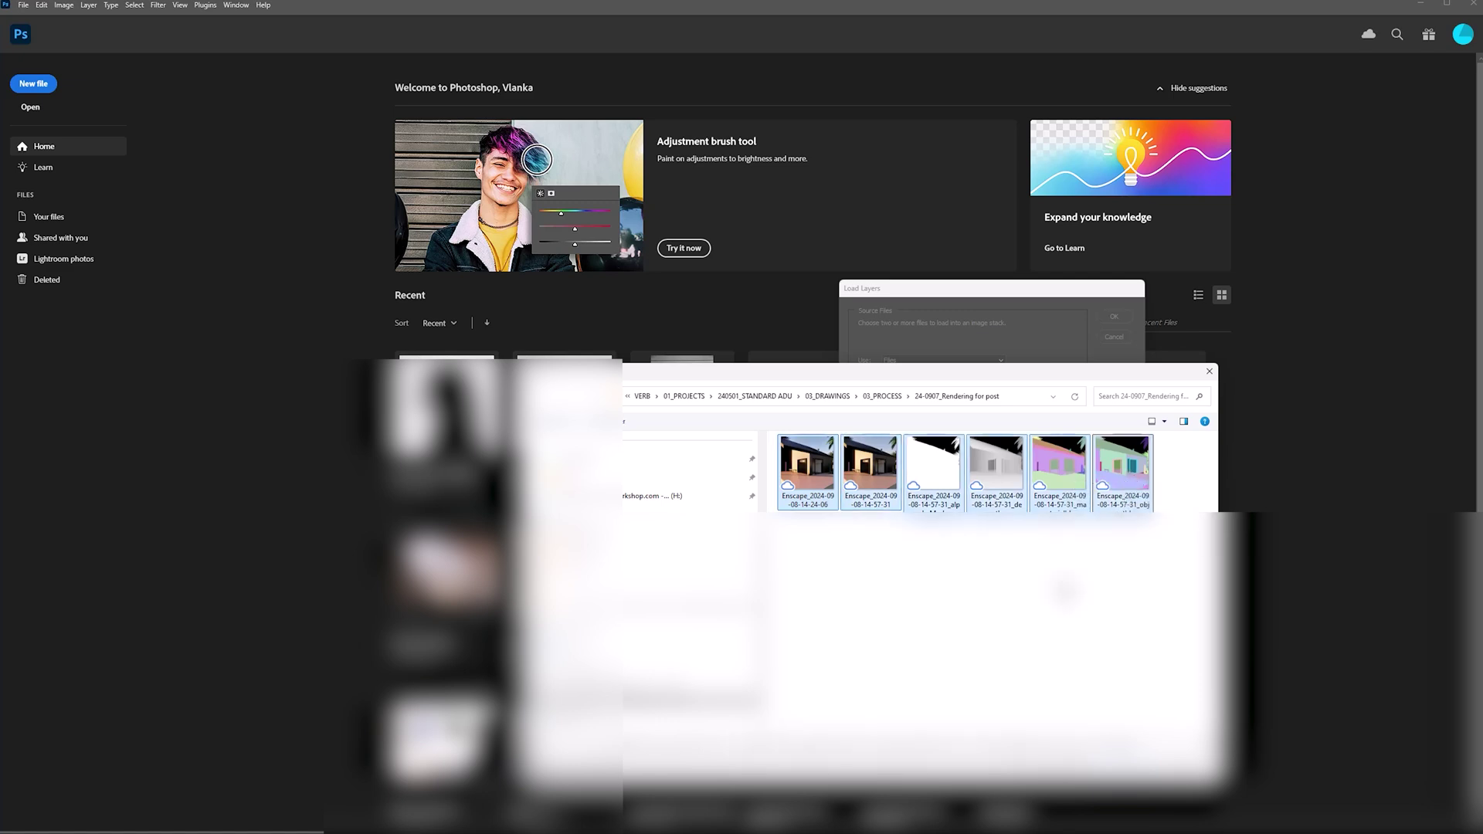
click(890, 556)
click(807, 467)
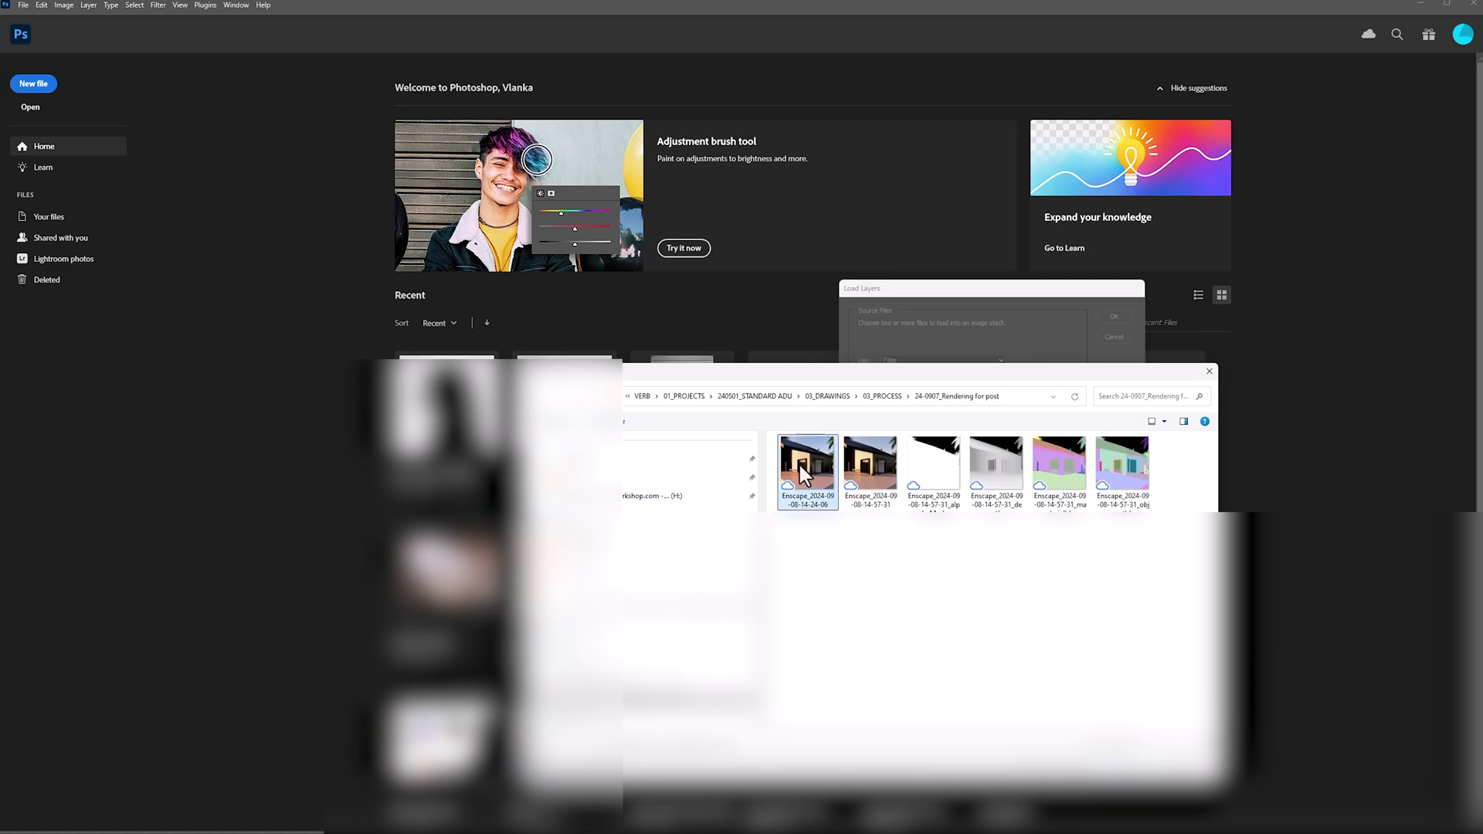
ctrl+click(1131, 478)
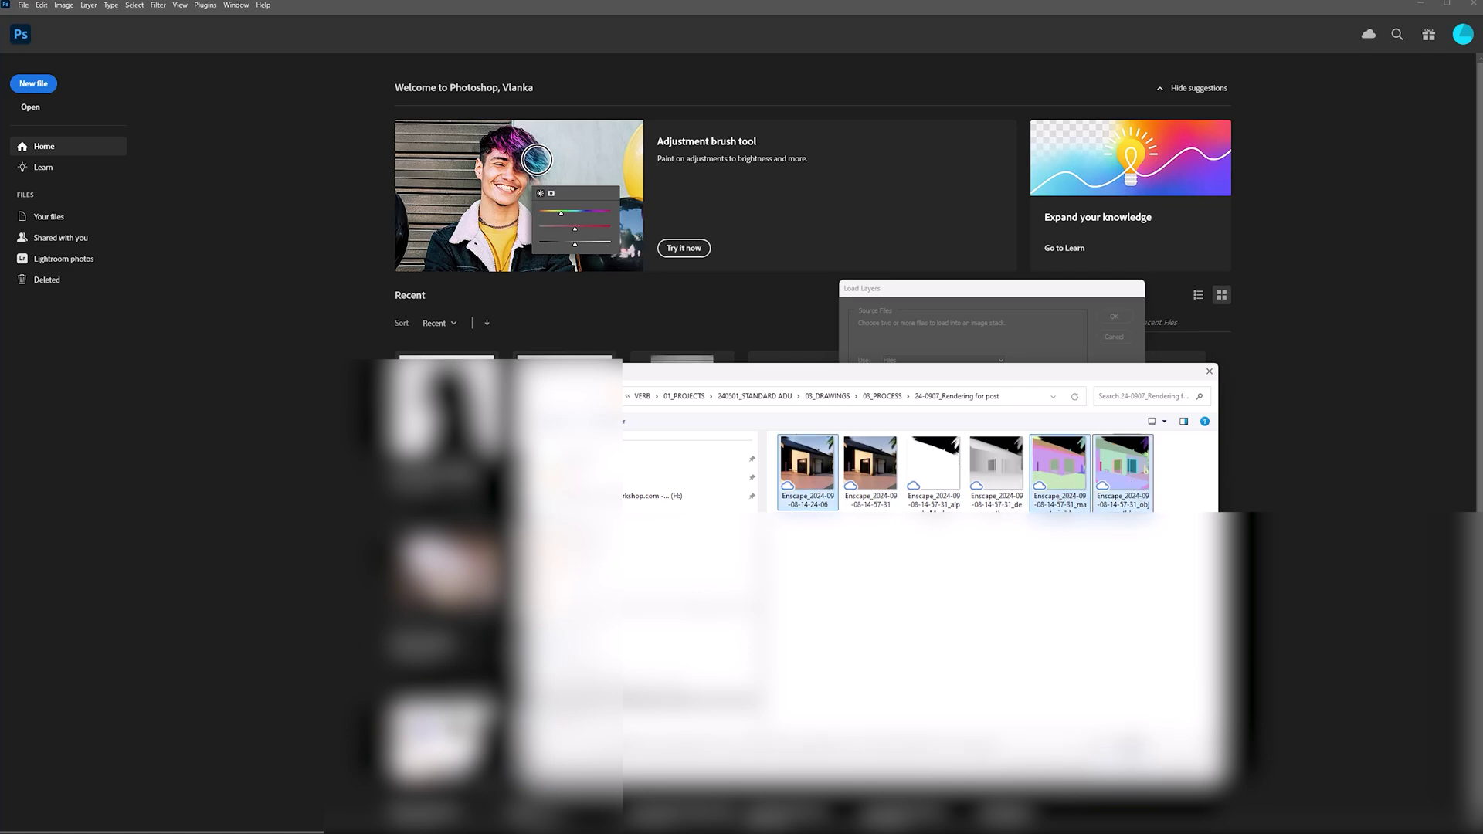
click(1126, 763)
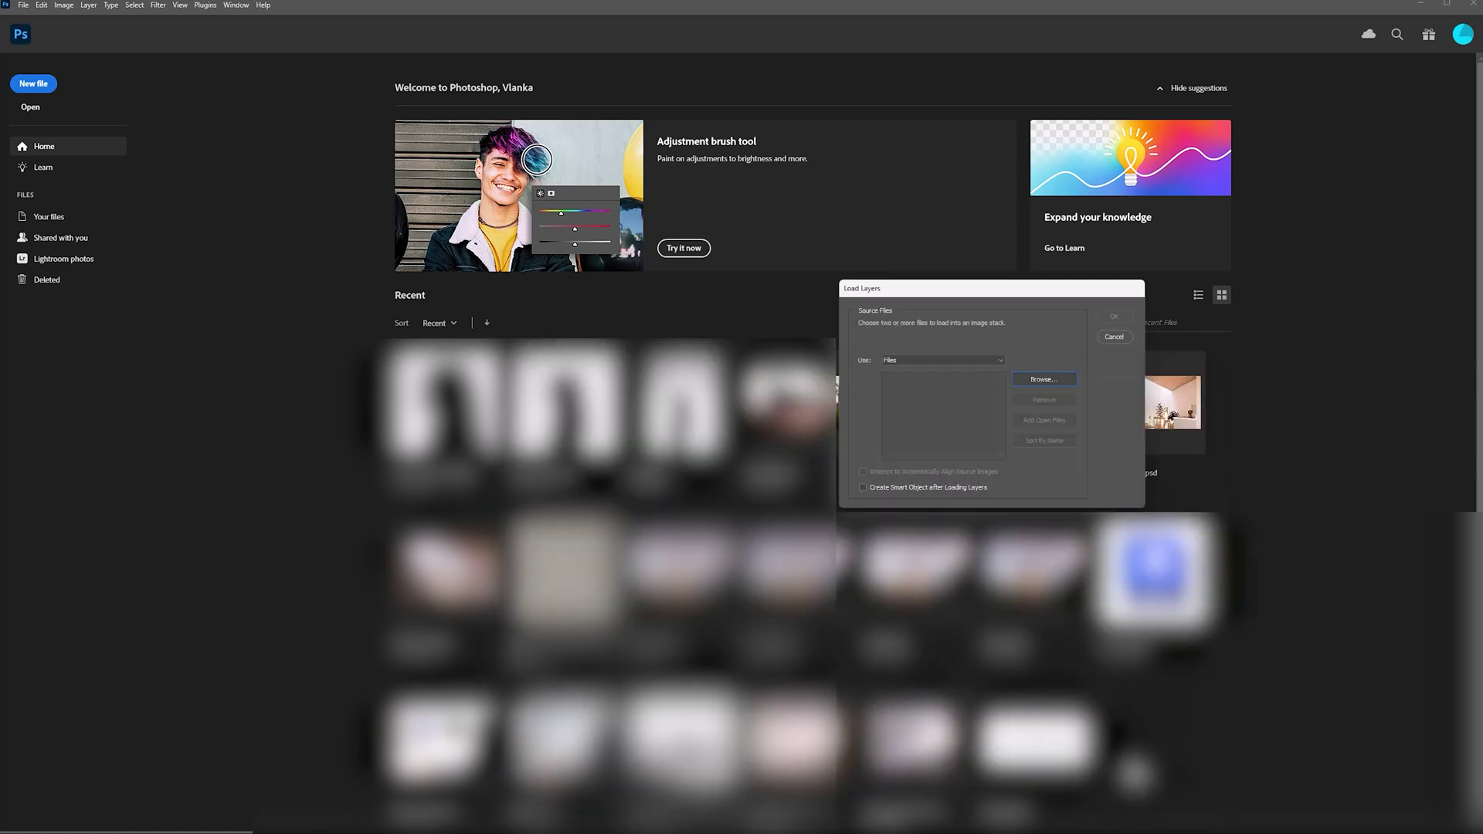
click(1126, 317)
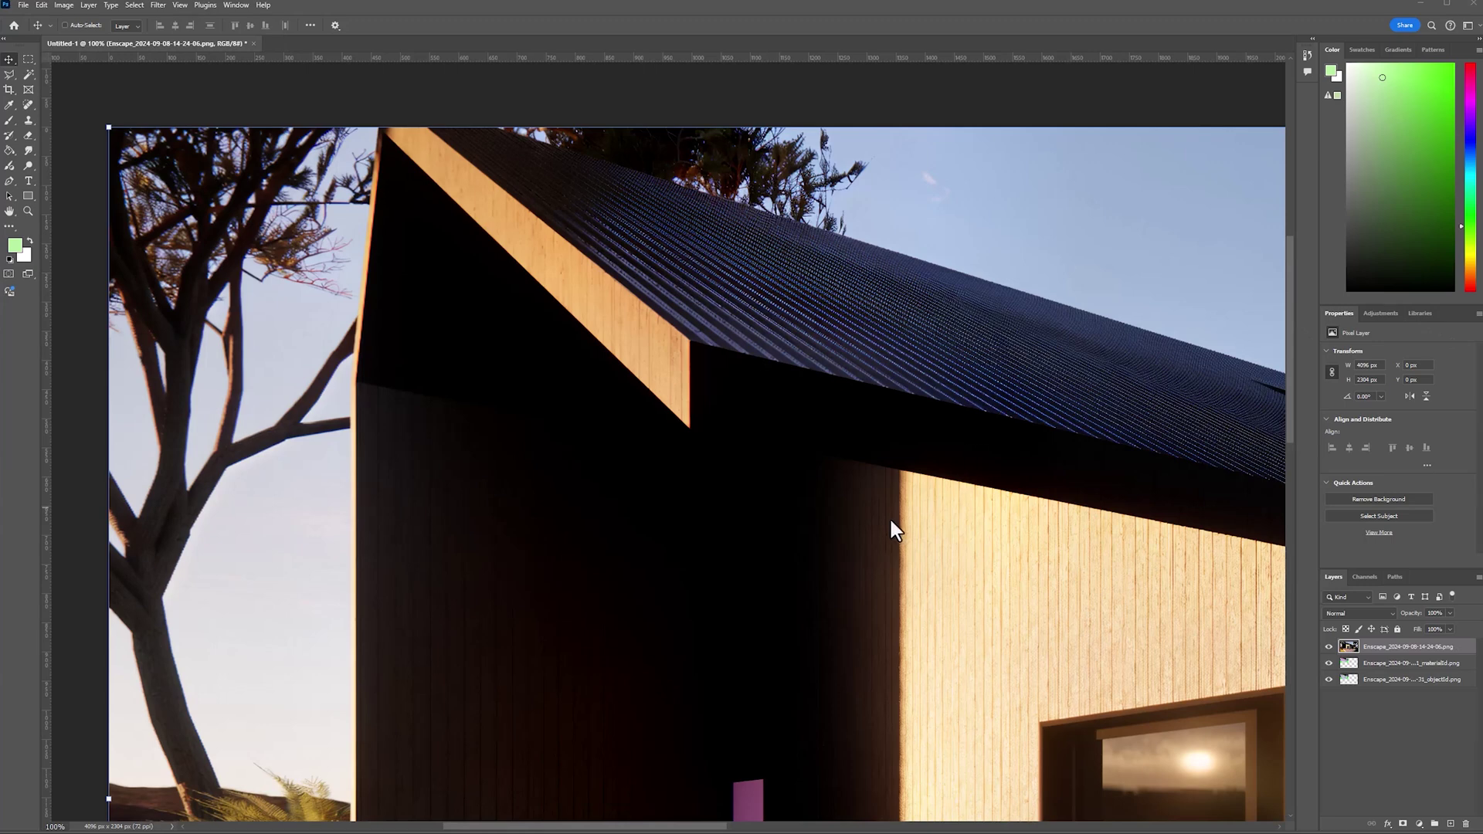
Apply the Camera Raw Filter to the copied rendering layer using the settings from Camera raw preset.xmp.
scroll(891, 520, down, 1)
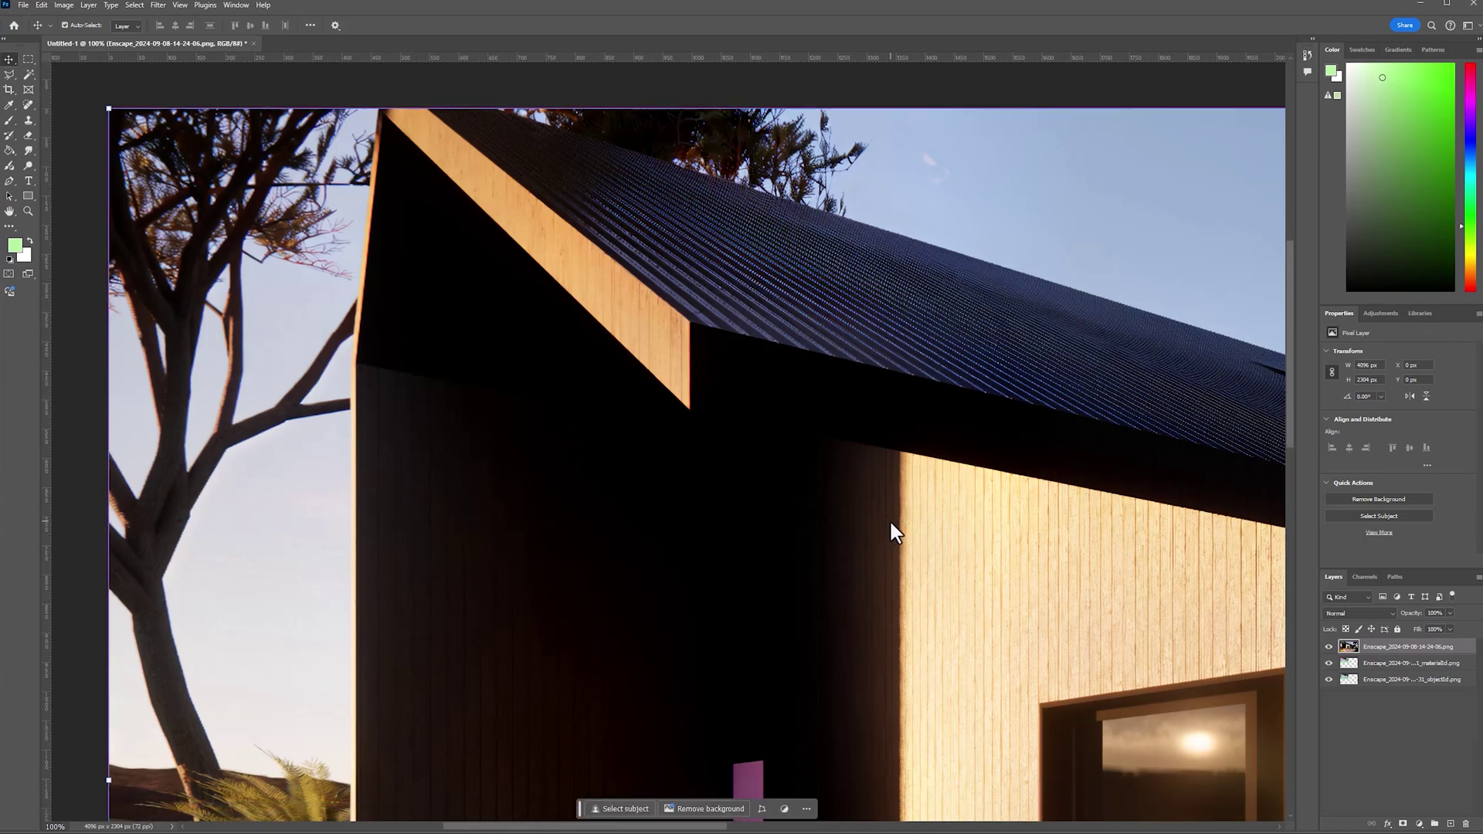
key(ctrl+minus)
key(ctrl+minus)
key(ctrl+minus)
drag(892, 522, 692, 452)
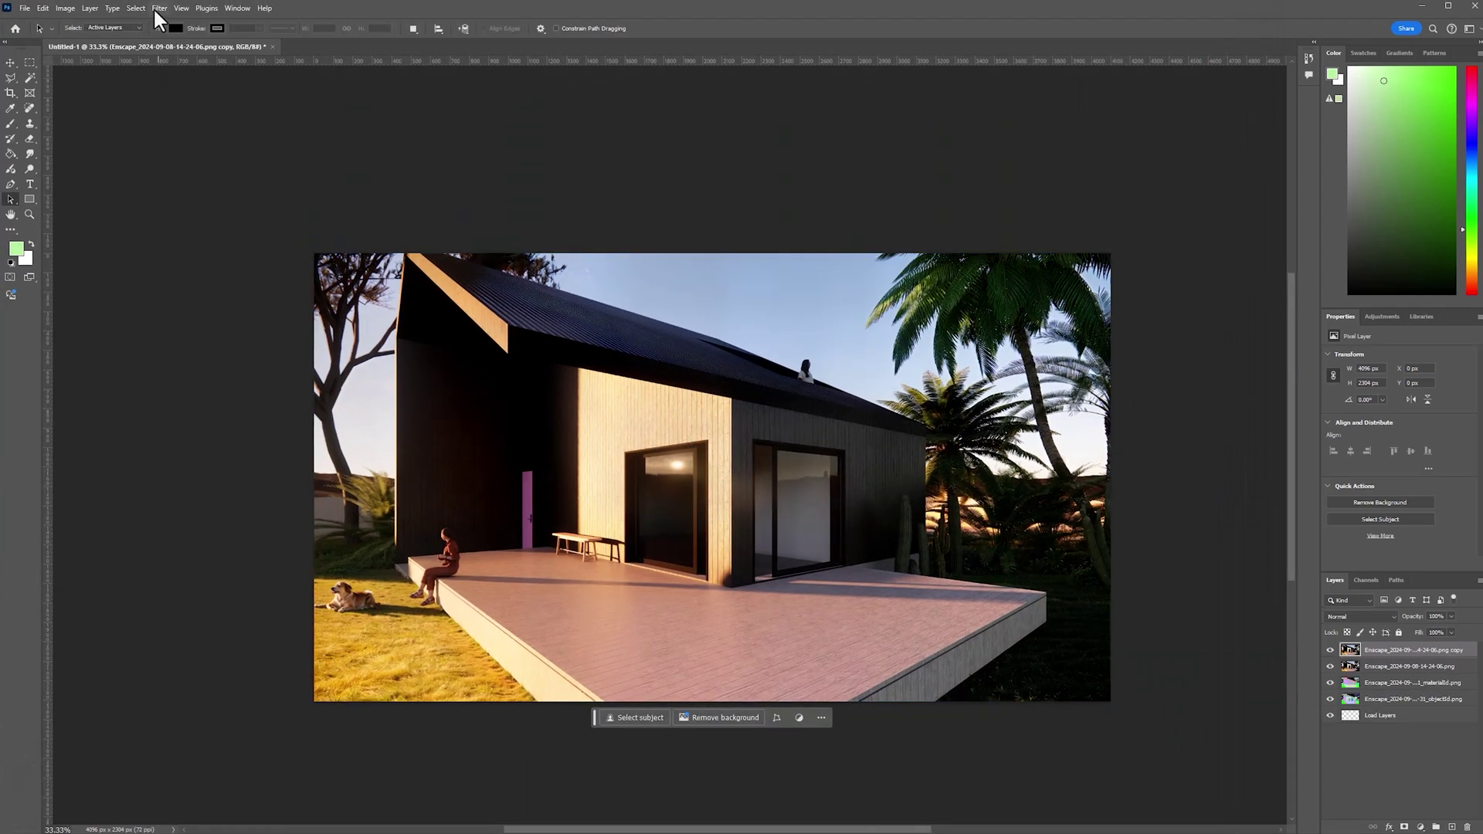
click(158, 8)
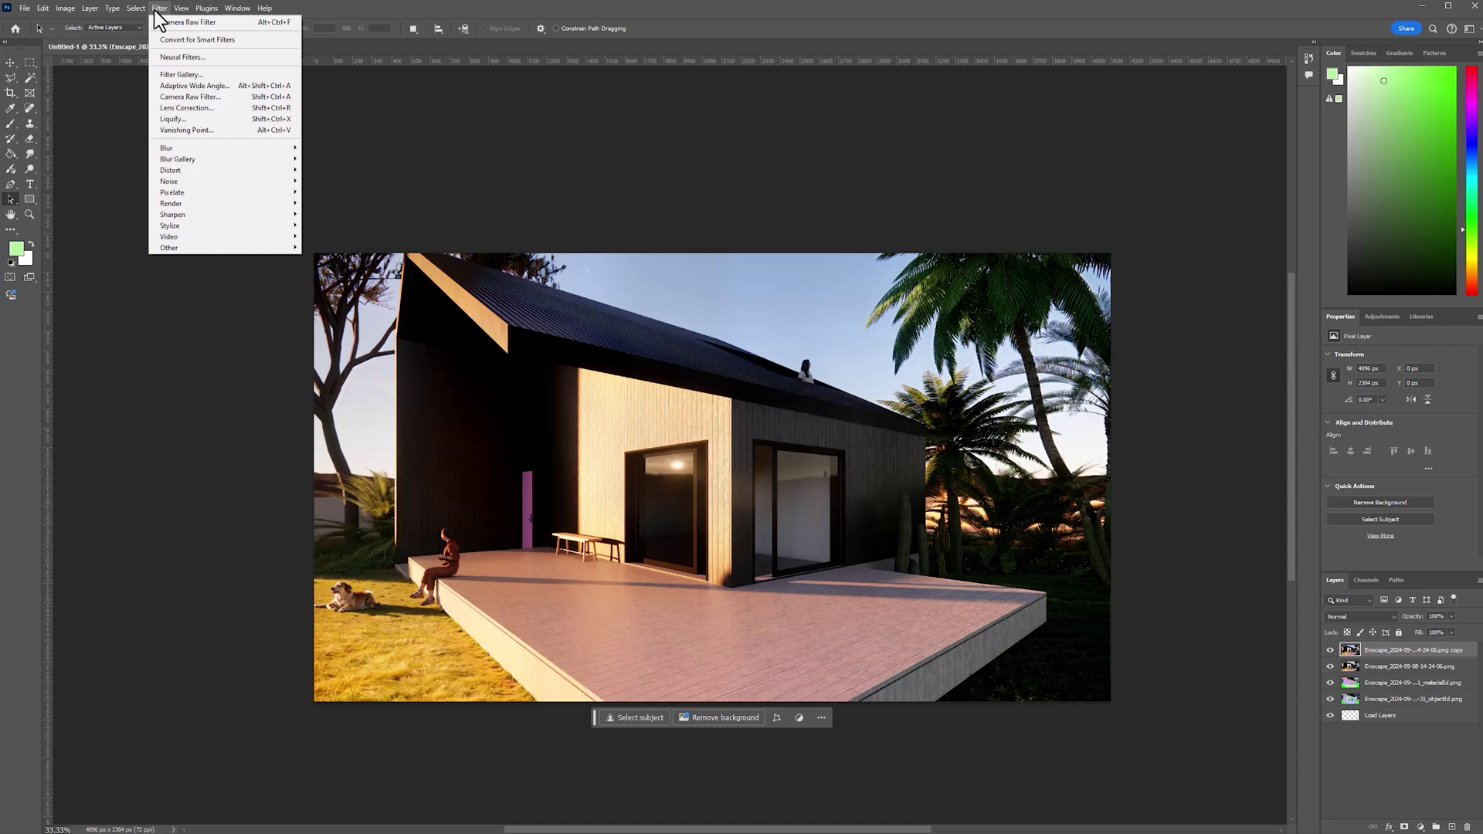
click(173, 96)
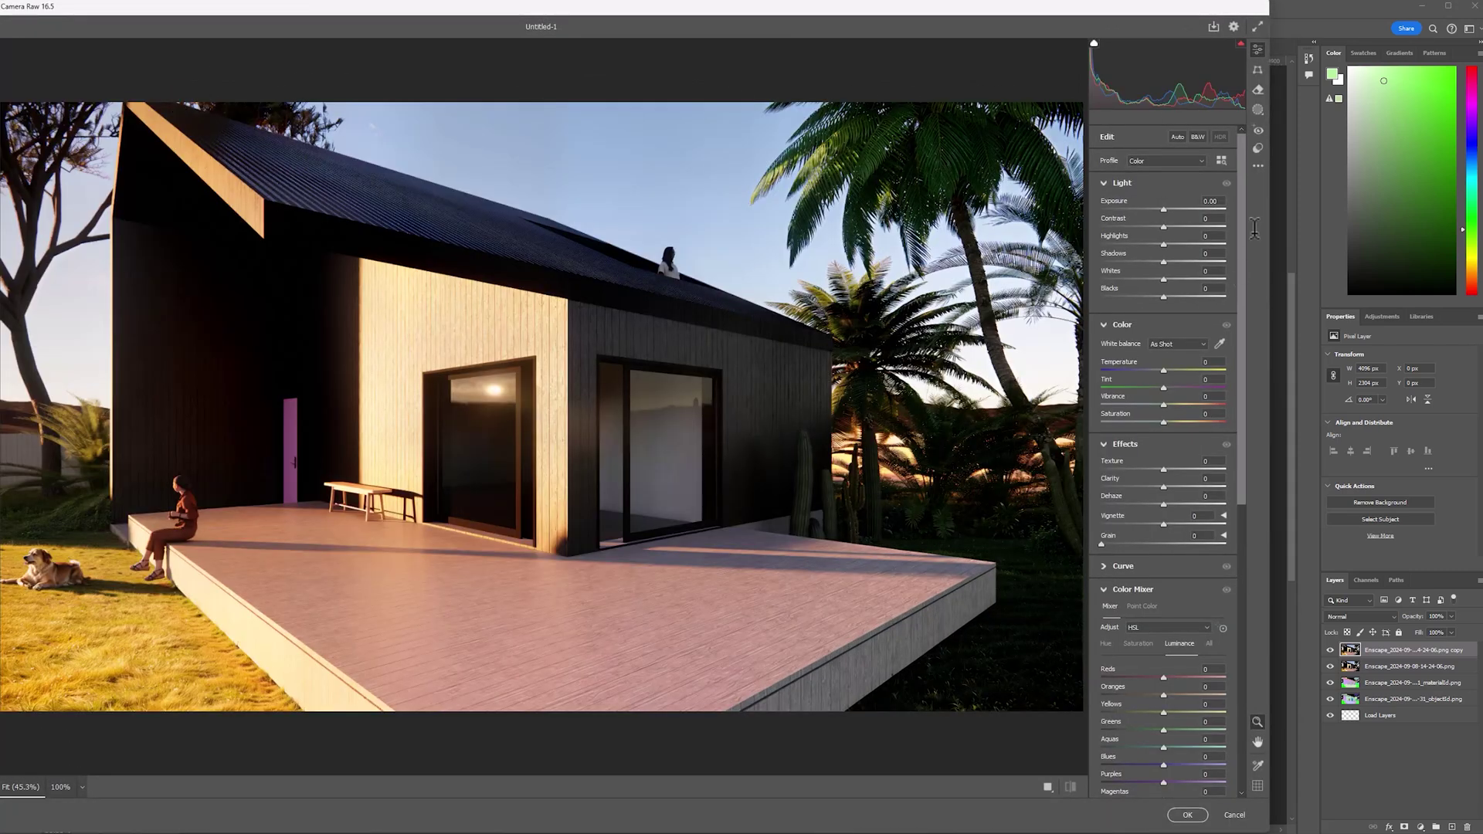
click(1257, 165)
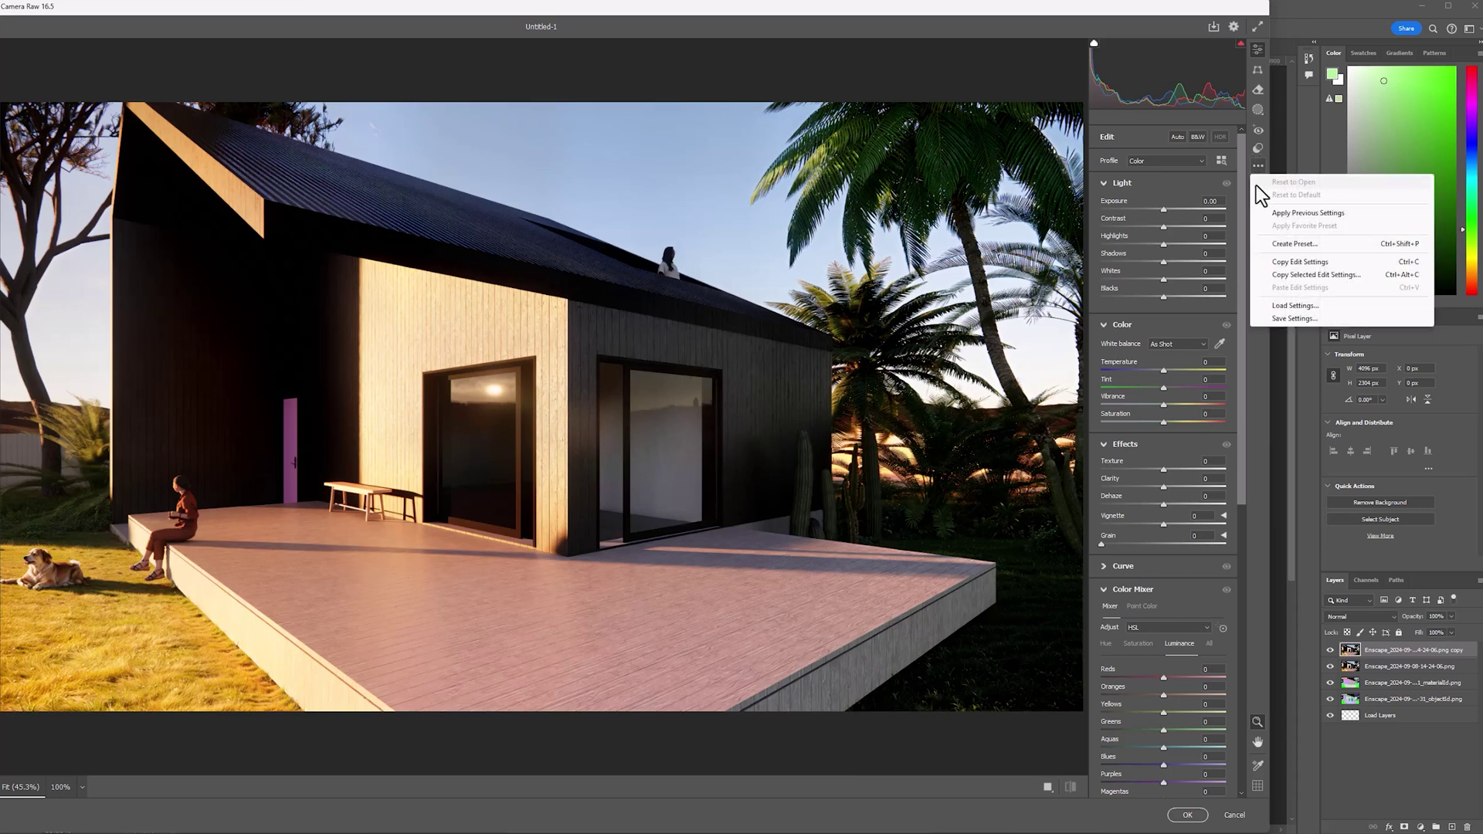
click(1294, 308)
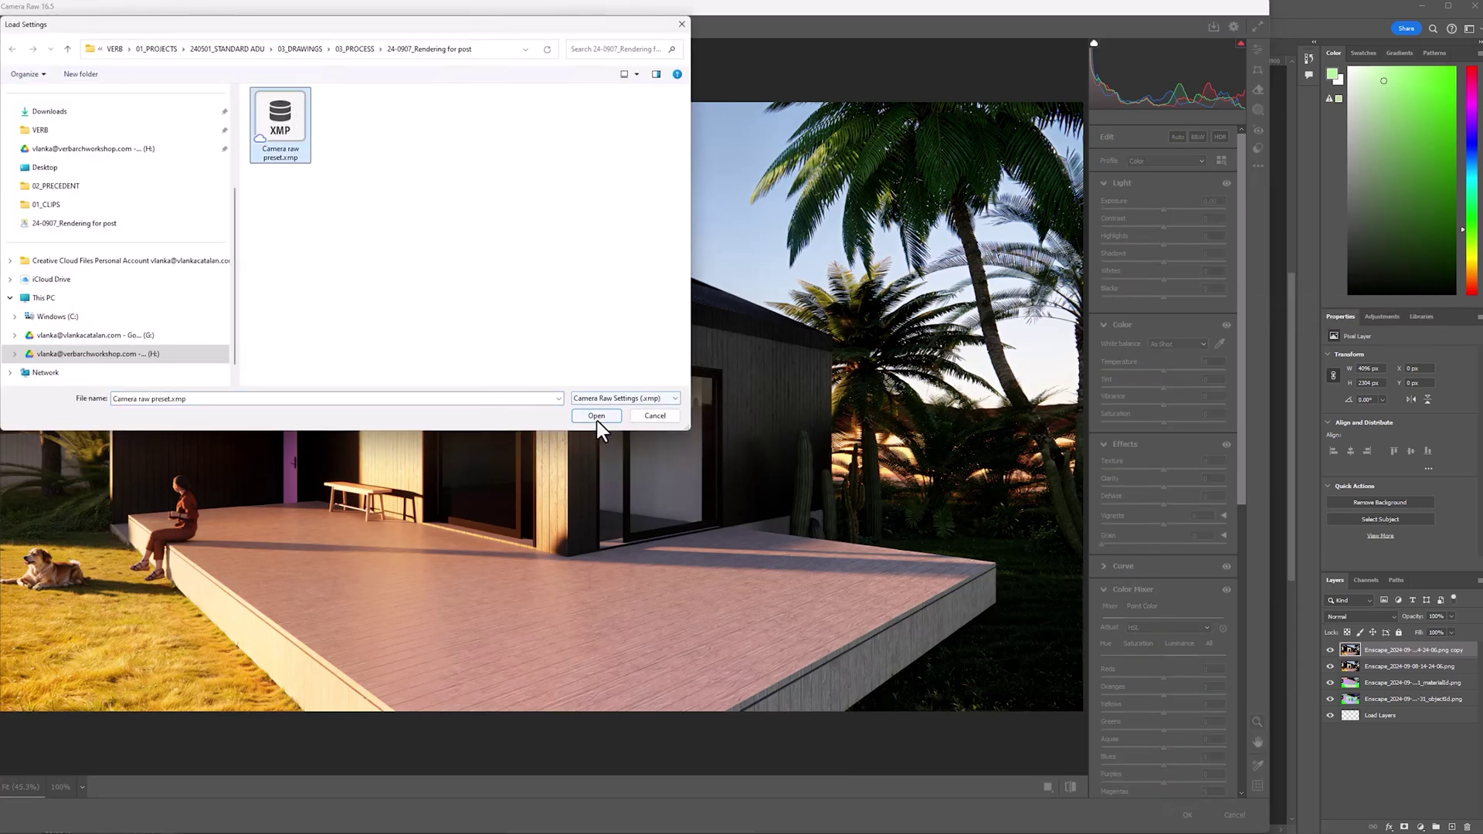
click(596, 417)
click(1199, 815)
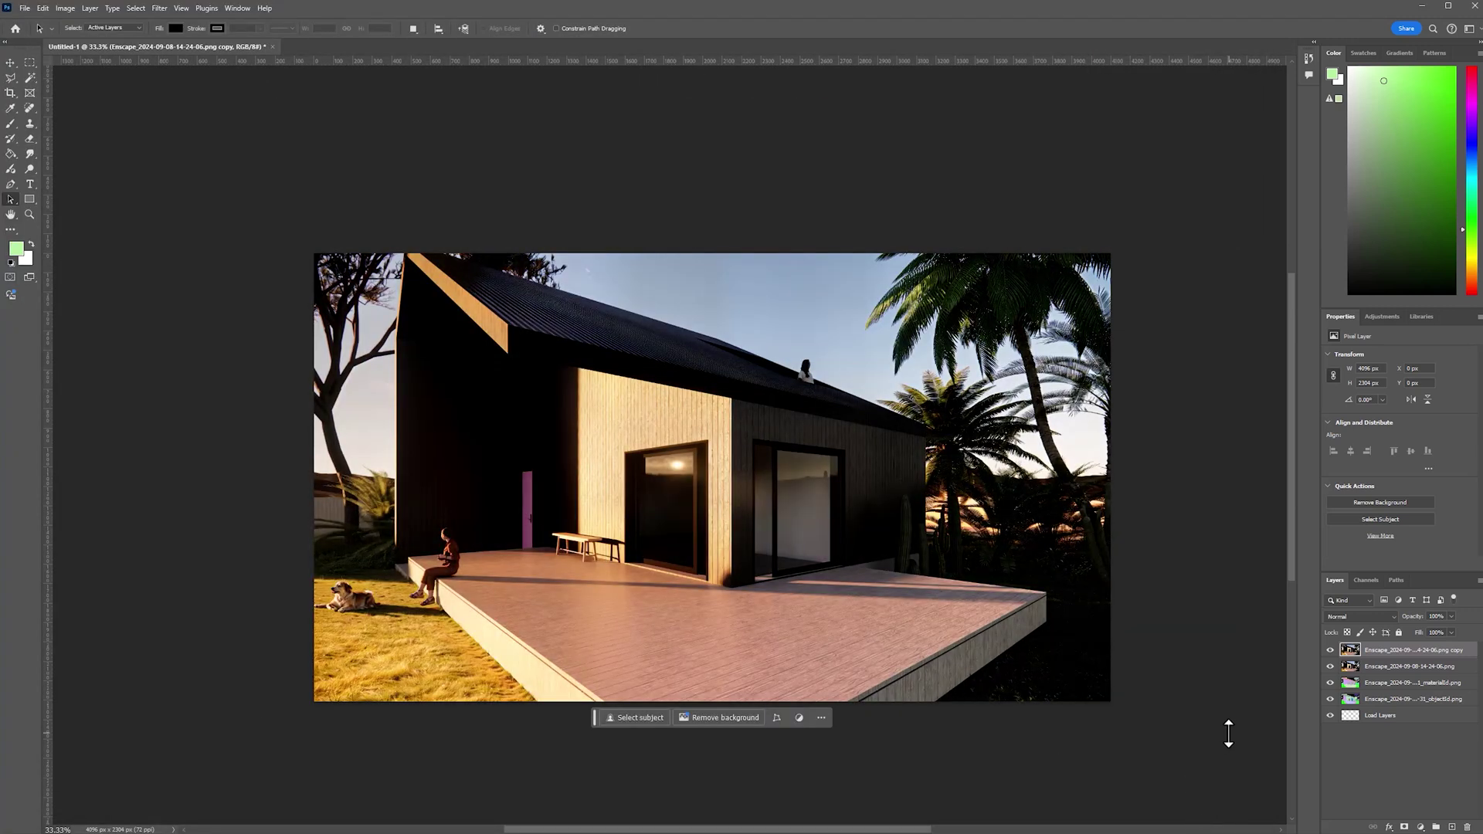
Compare the filtered copy with the original rendering by toggling the top layer's visibility.
click(1330, 650)
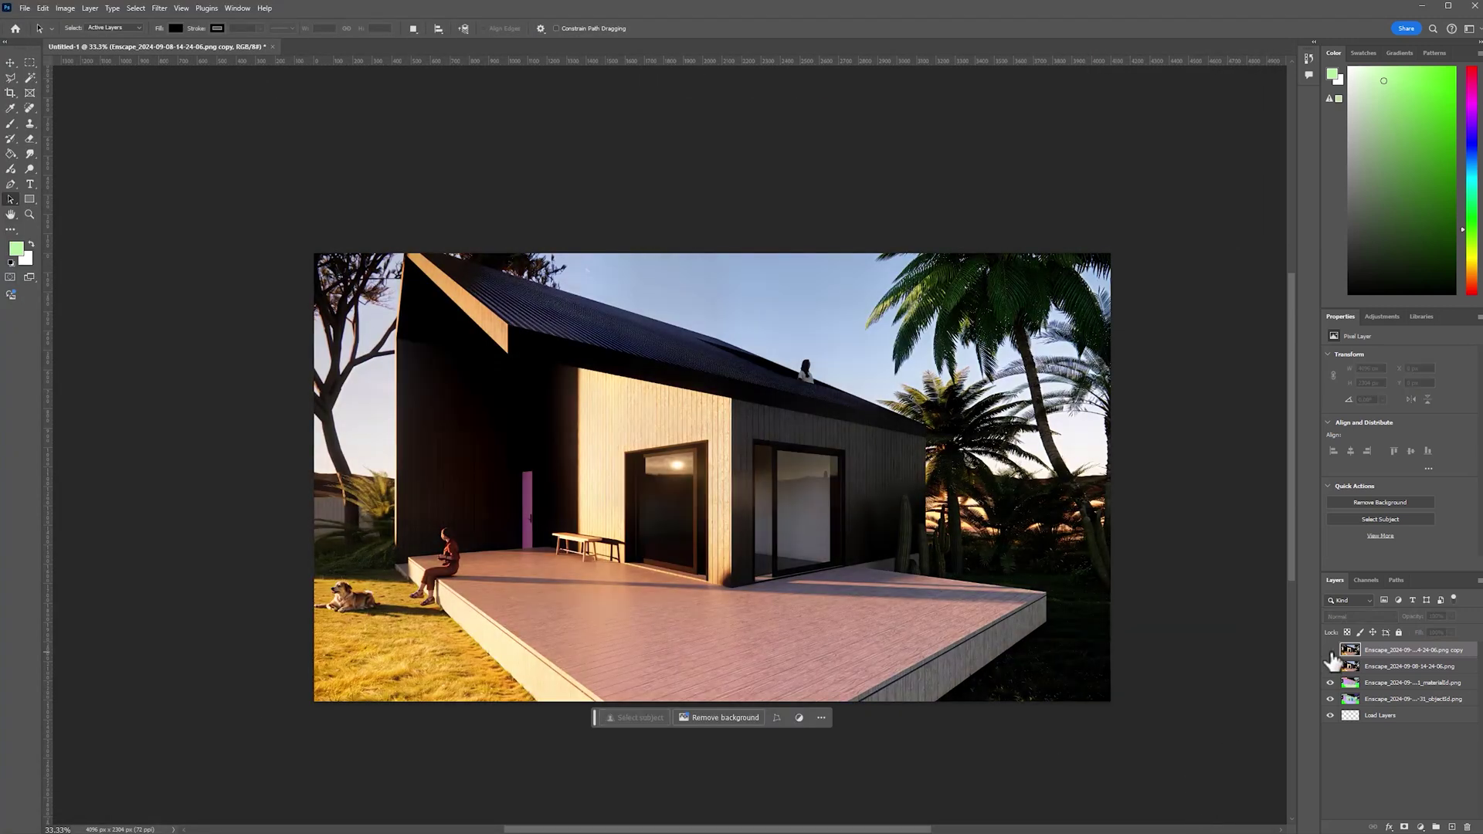
click(1329, 651)
click(1330, 650)
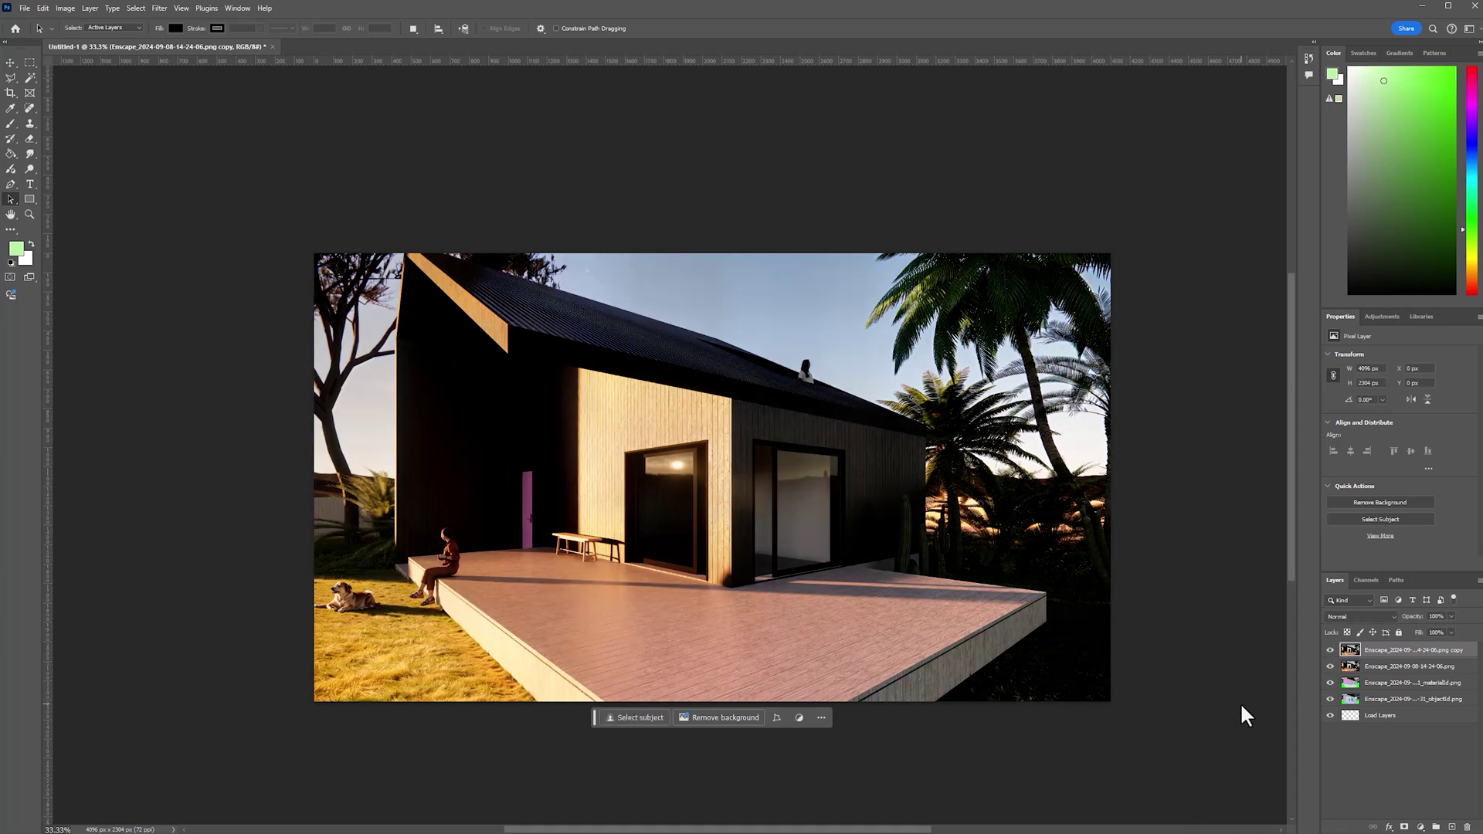
Open the Export As settings for the edited rendering.
click(25, 8)
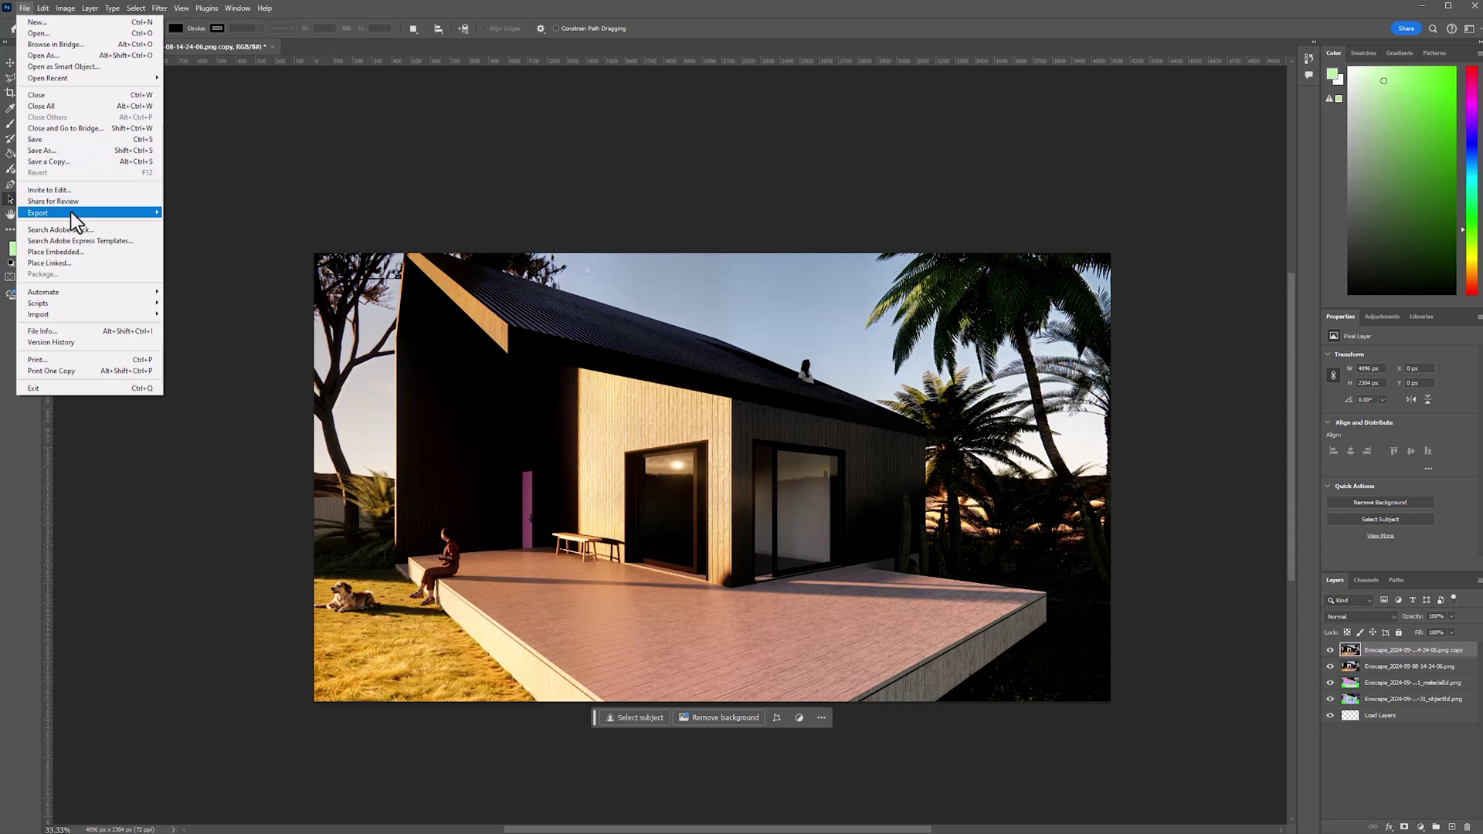
mouse_move(71, 212)
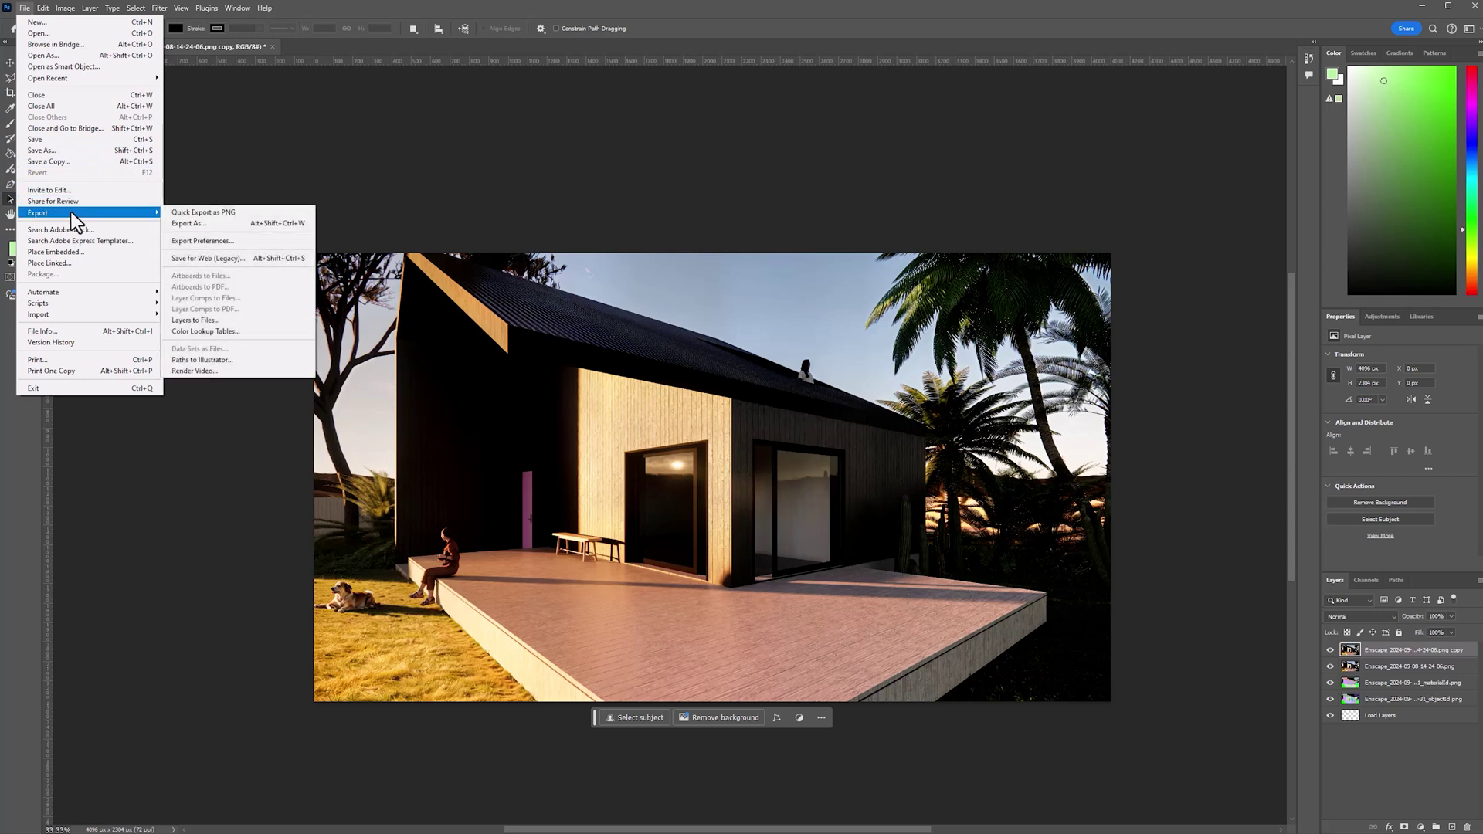
click(213, 223)
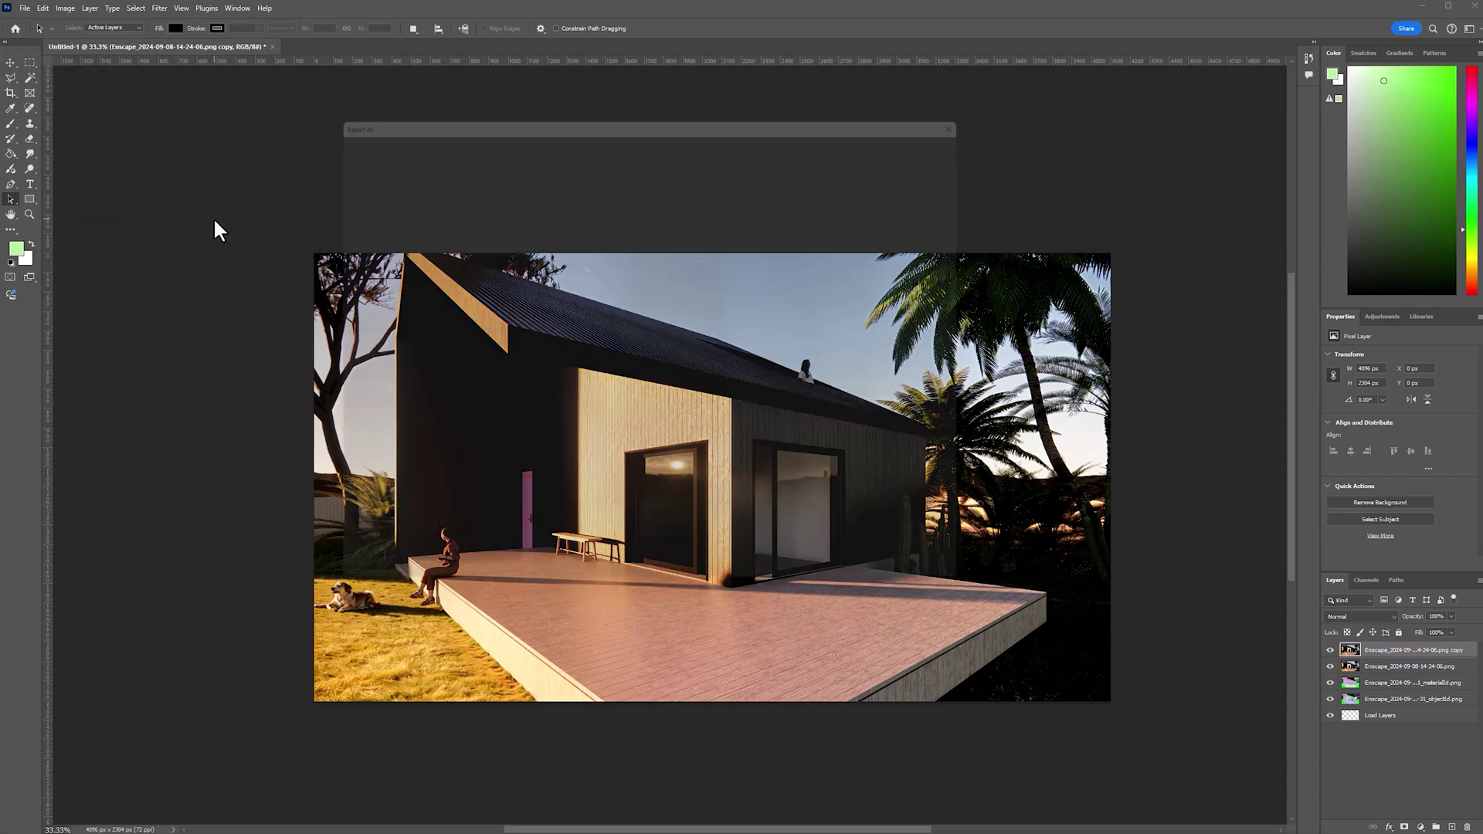